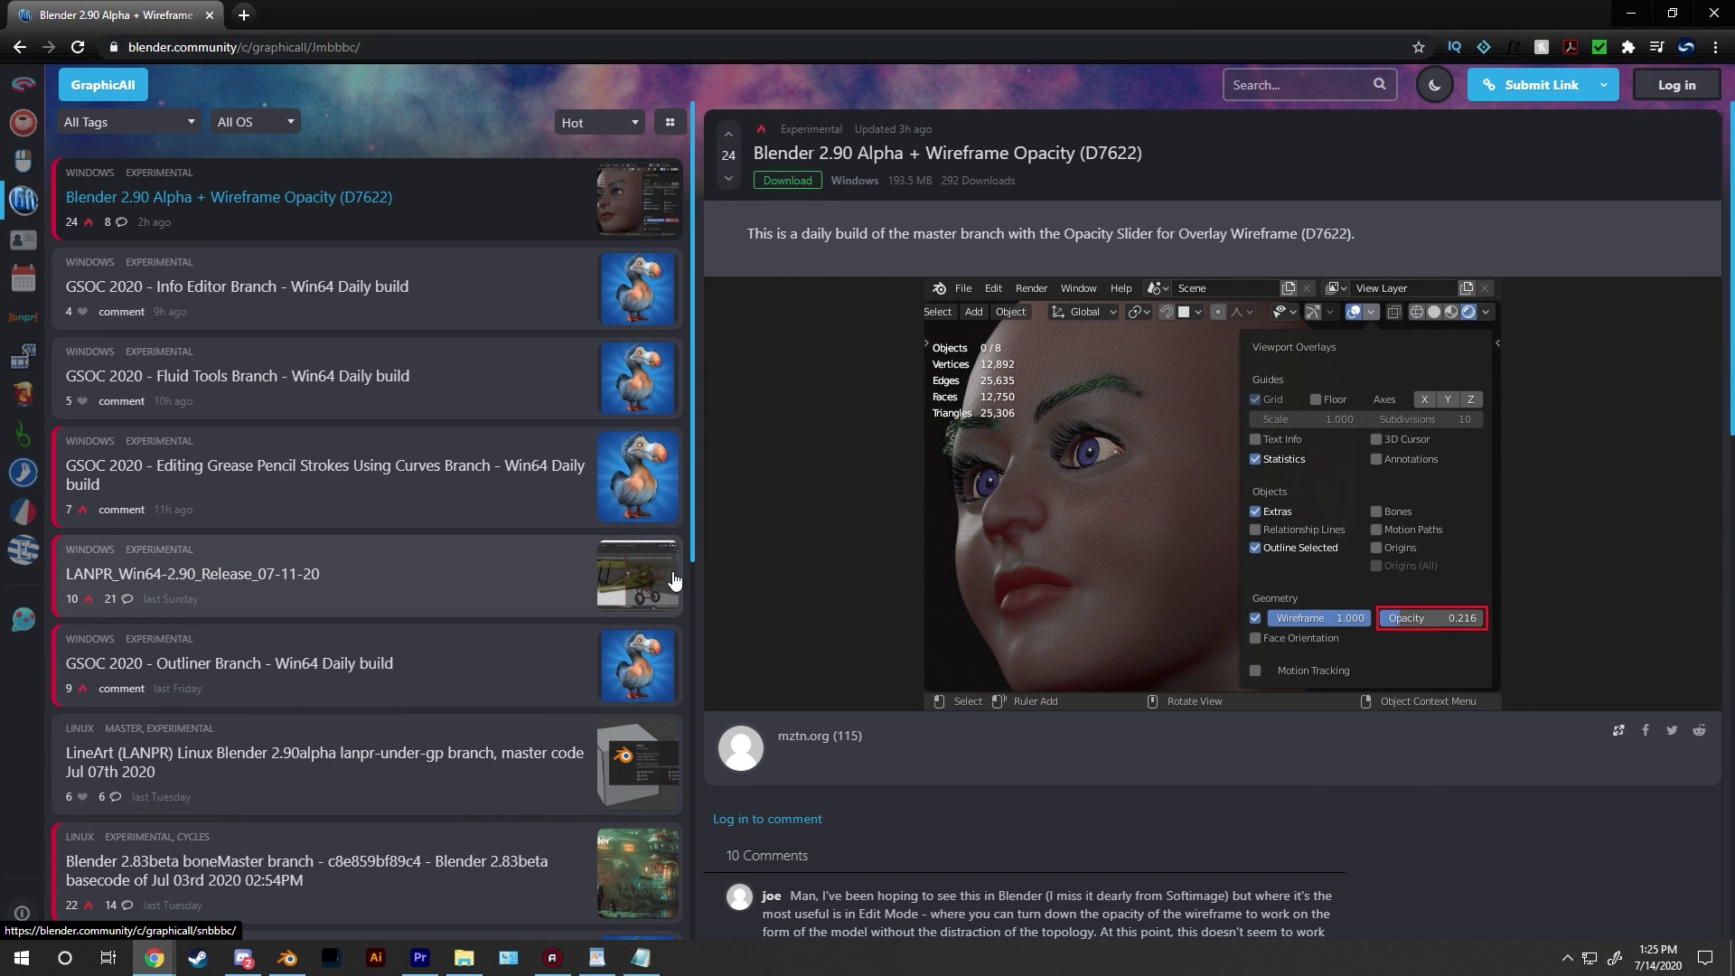
# Download the Windows build of Animation Nodes + Extra Nodes for Blender 2.83 from the GraphicAll list.
pyautogui.scroll(-1, 492, 421)
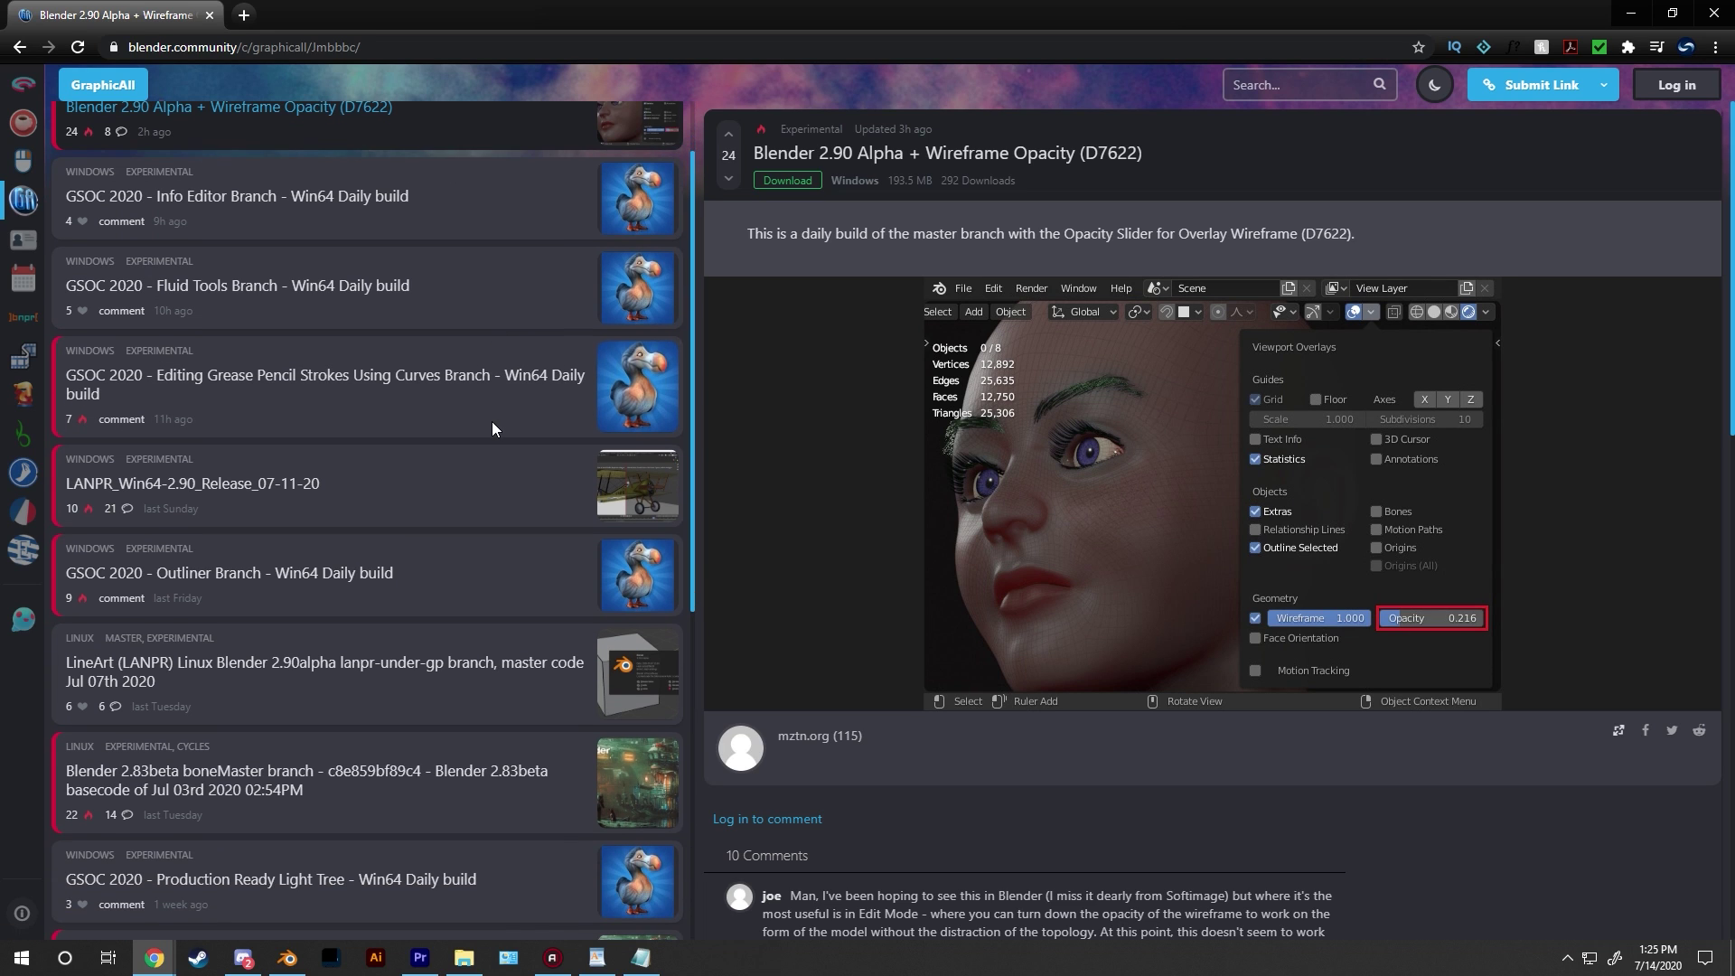
pyautogui.scroll(-7, 494, 419)
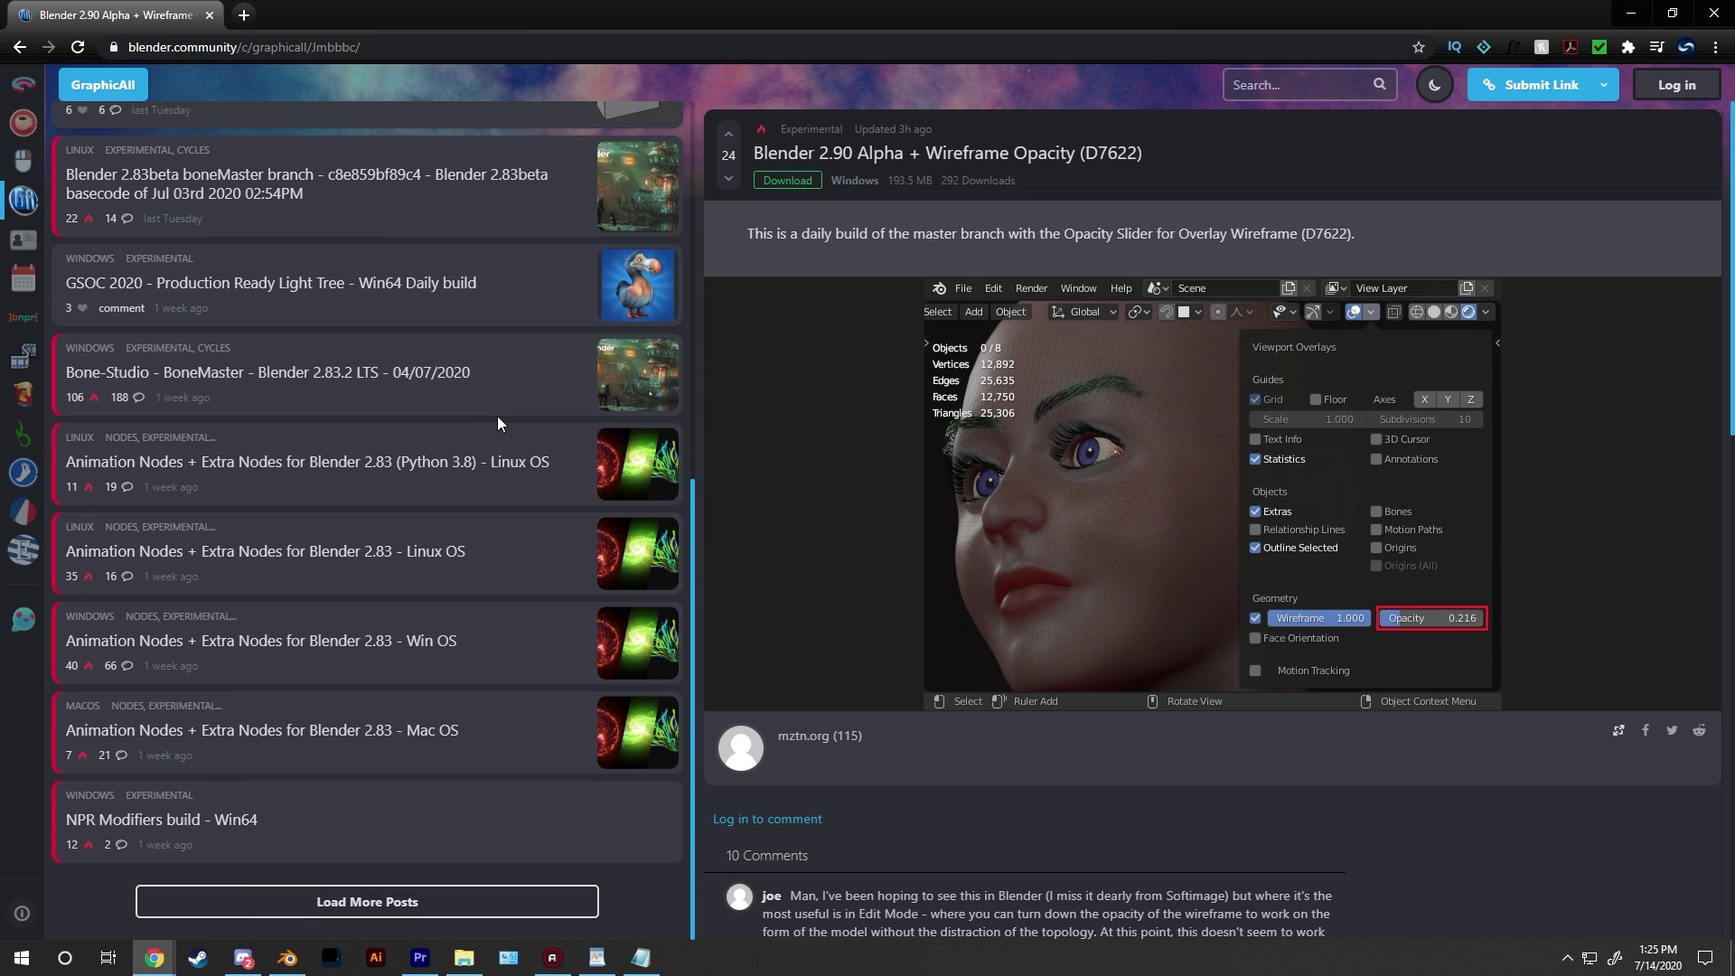
pyautogui.click(253, 642)
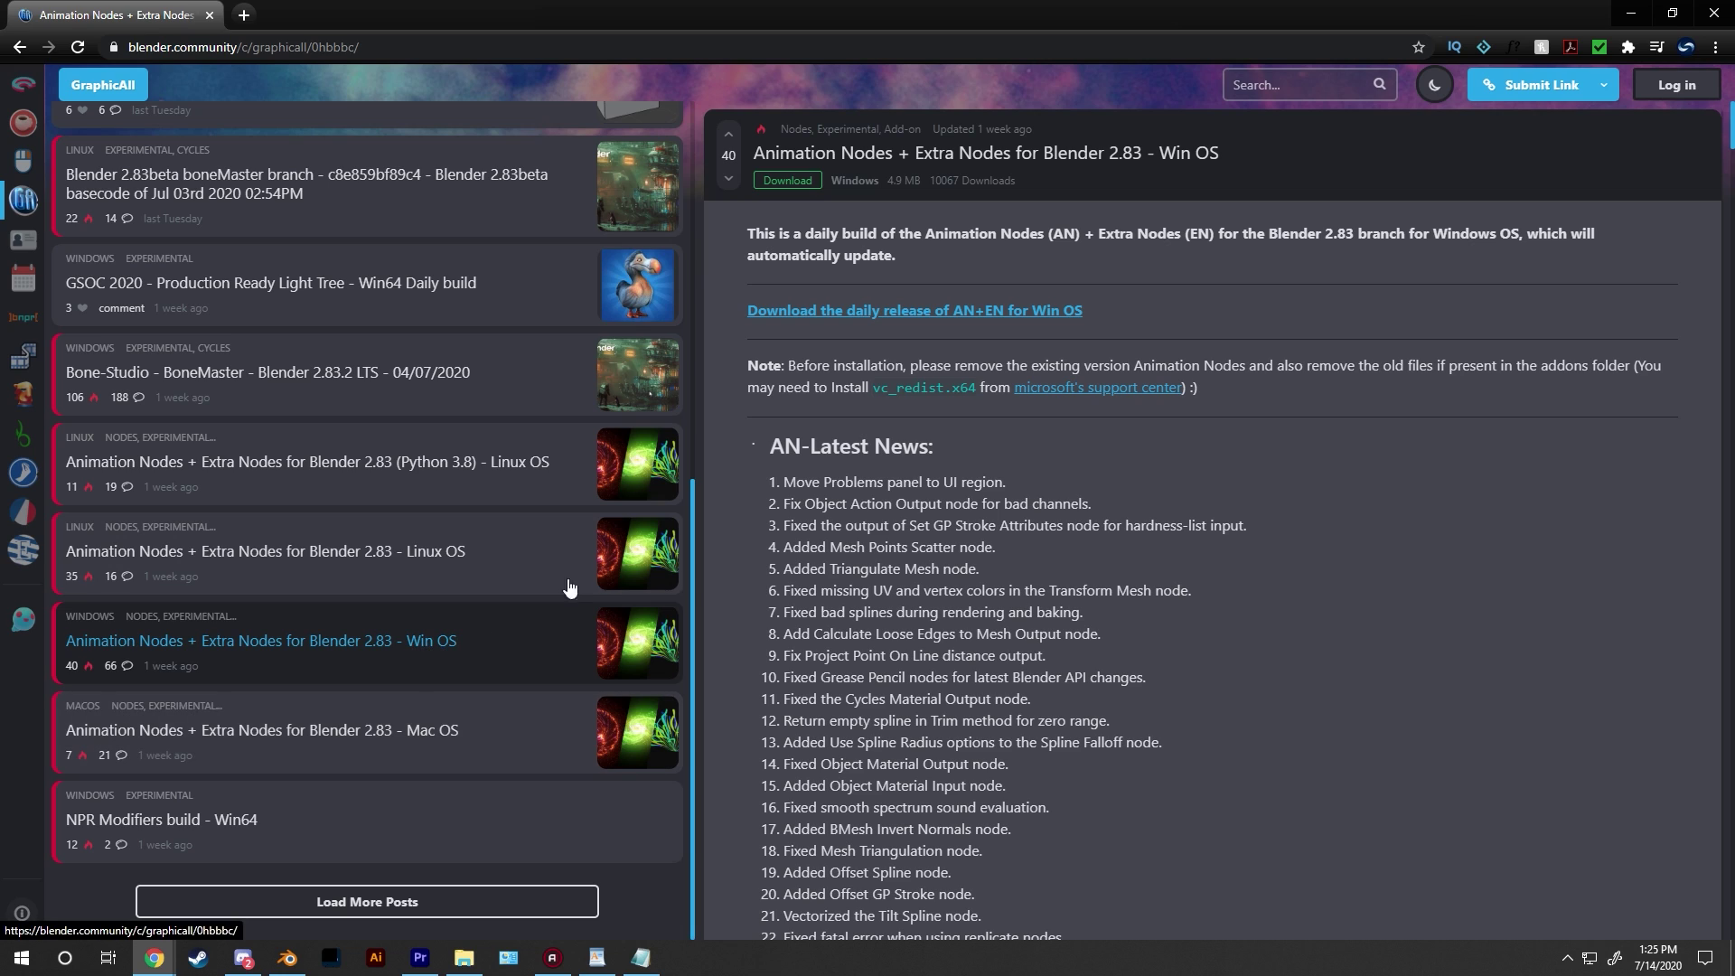
pyautogui.click(810, 182)
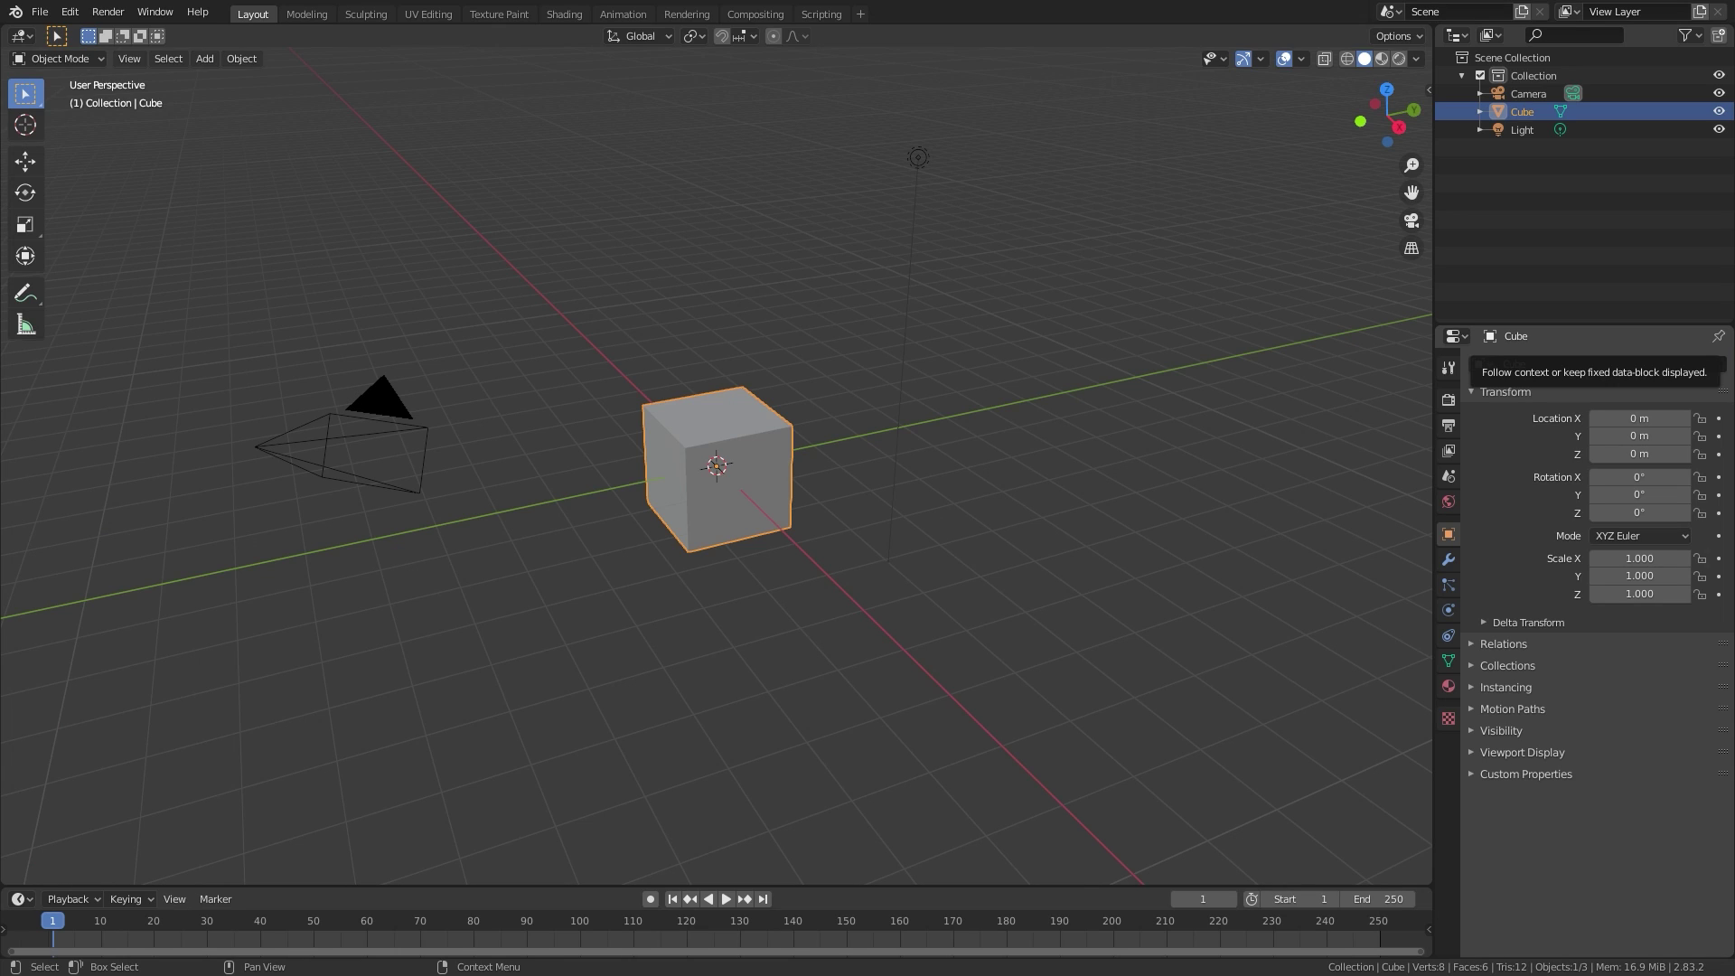
# In Blender, install the add-on from animation nodes.zip in the Typing Animation Tutorial folder and enable Node: Animation Nodes.
pyautogui.click(70, 12)
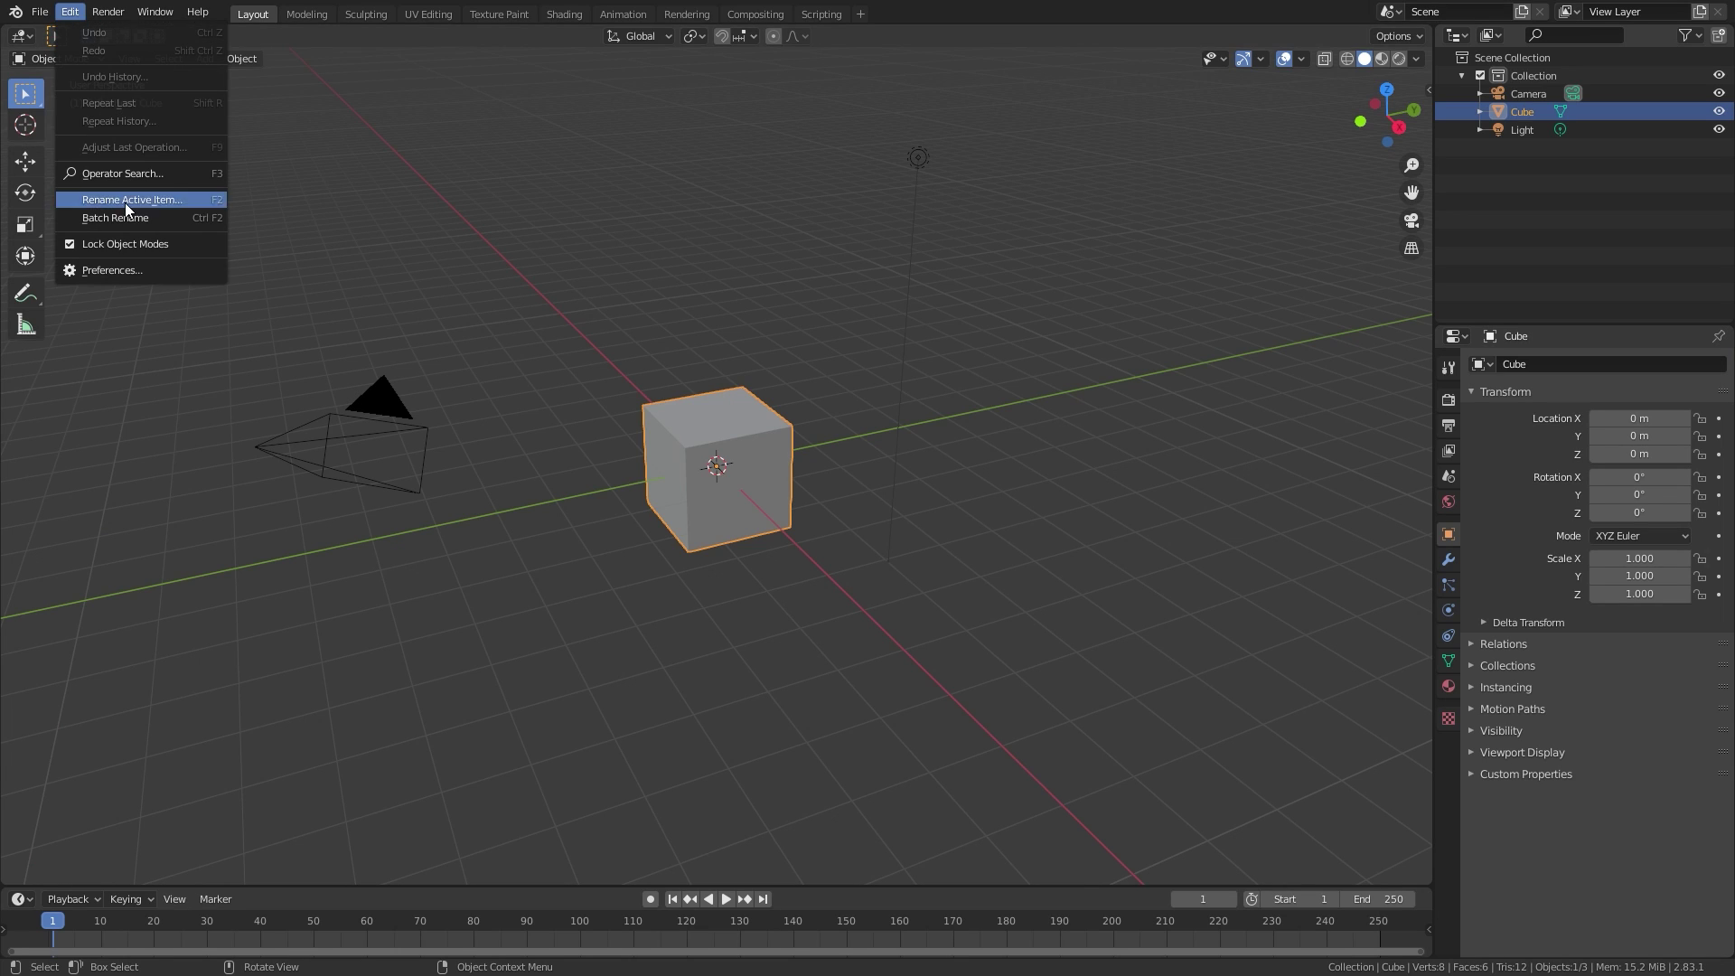
pyautogui.click(122, 269)
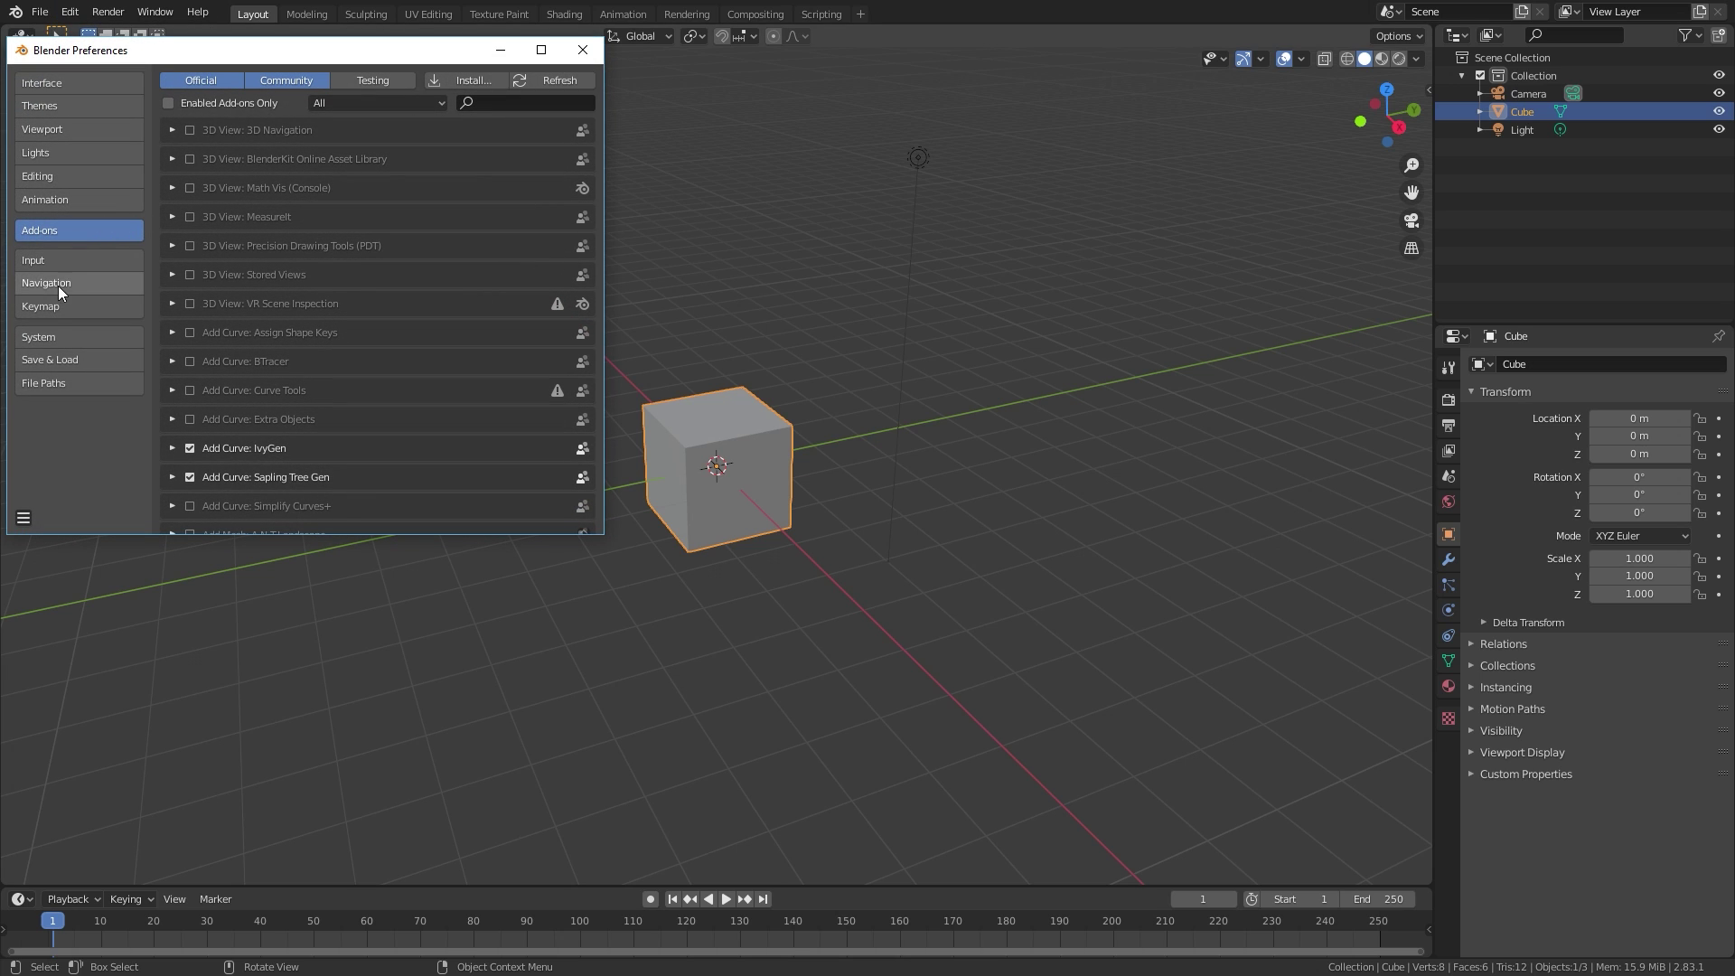
pyautogui.click(461, 81)
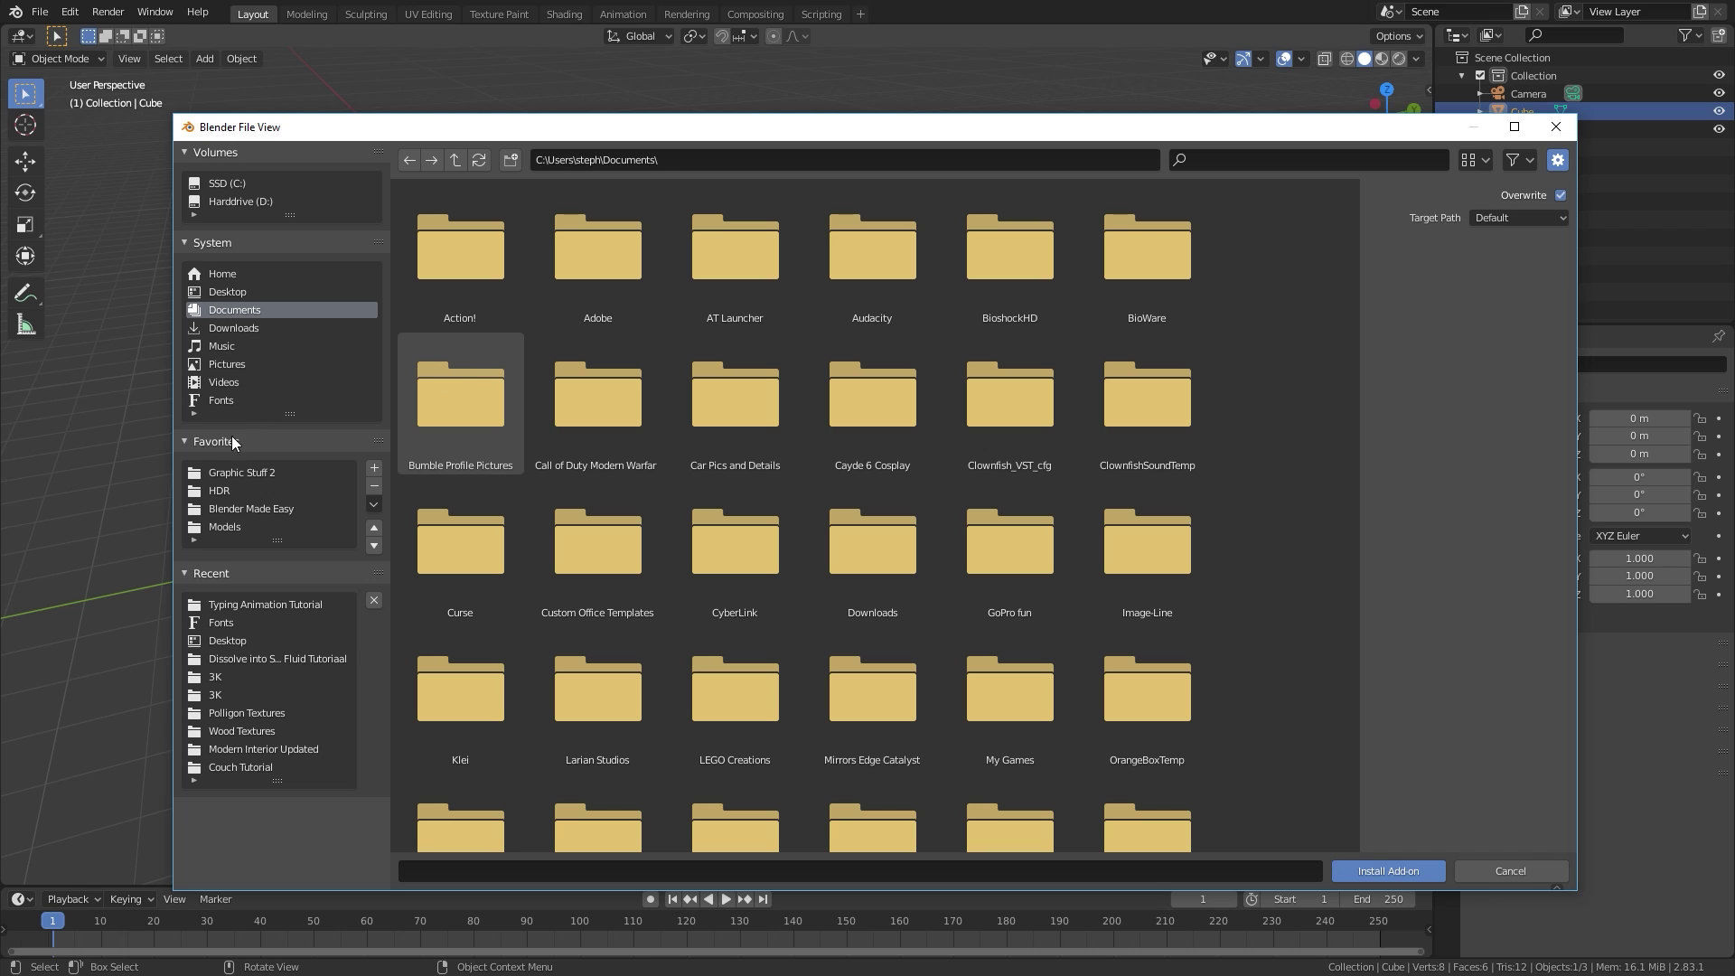
pyautogui.click(255, 605)
pyautogui.click(477, 336)
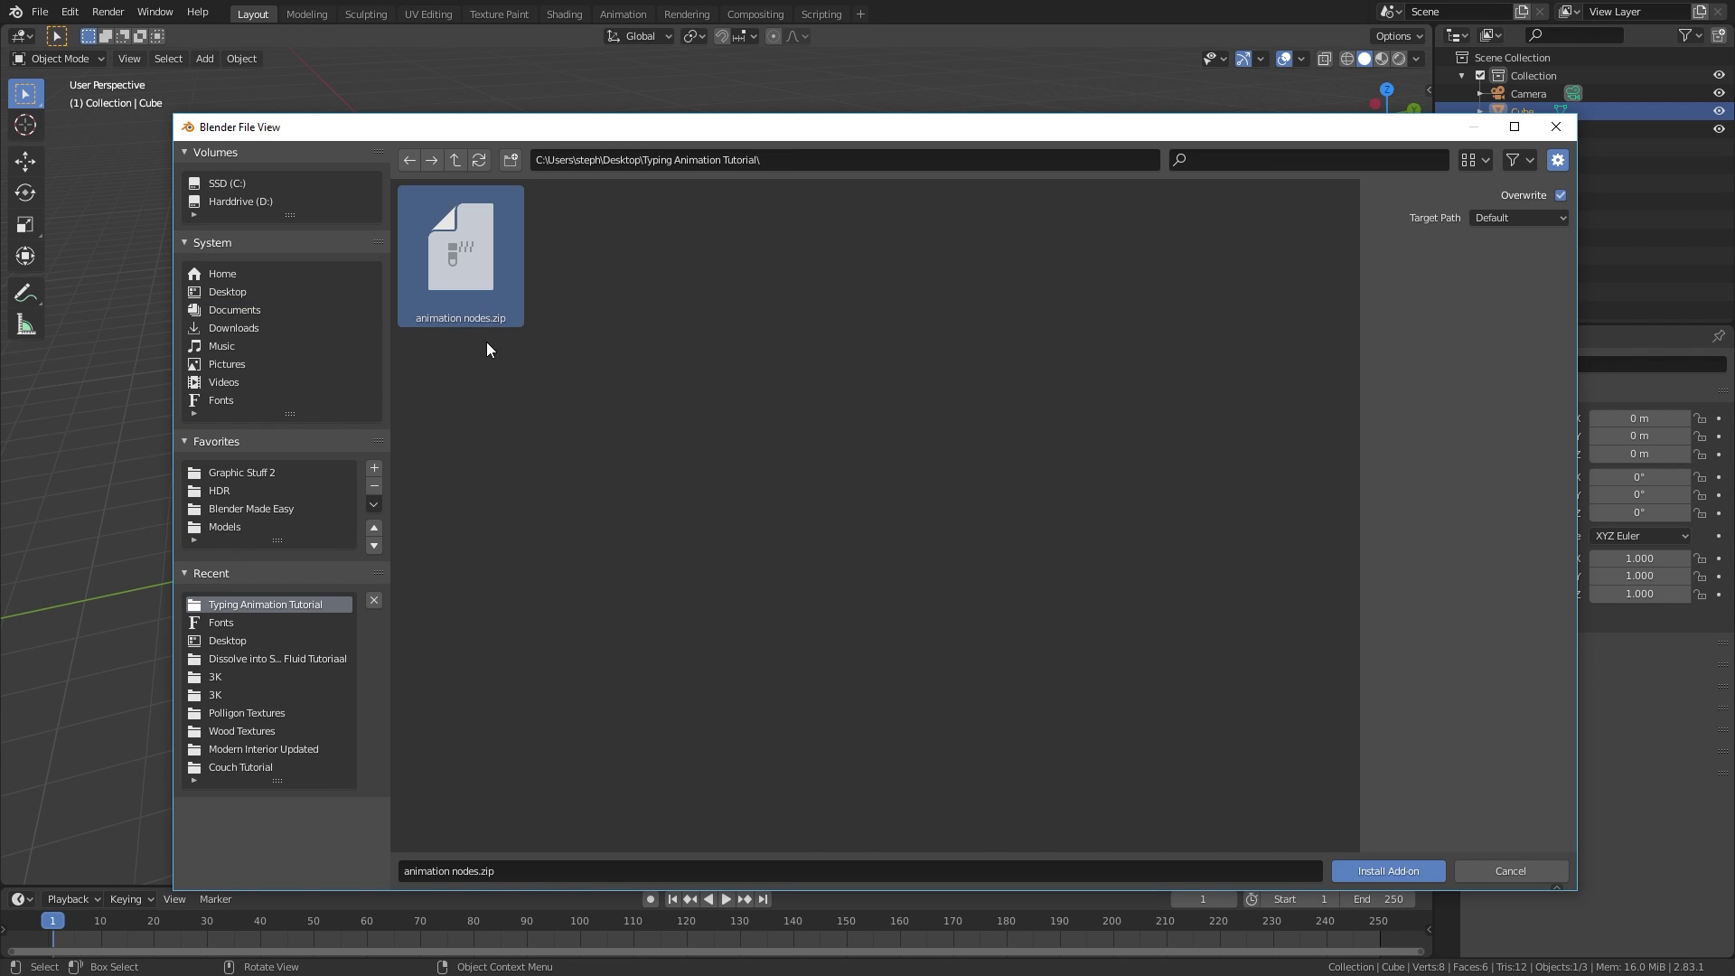
pyautogui.click(1406, 872)
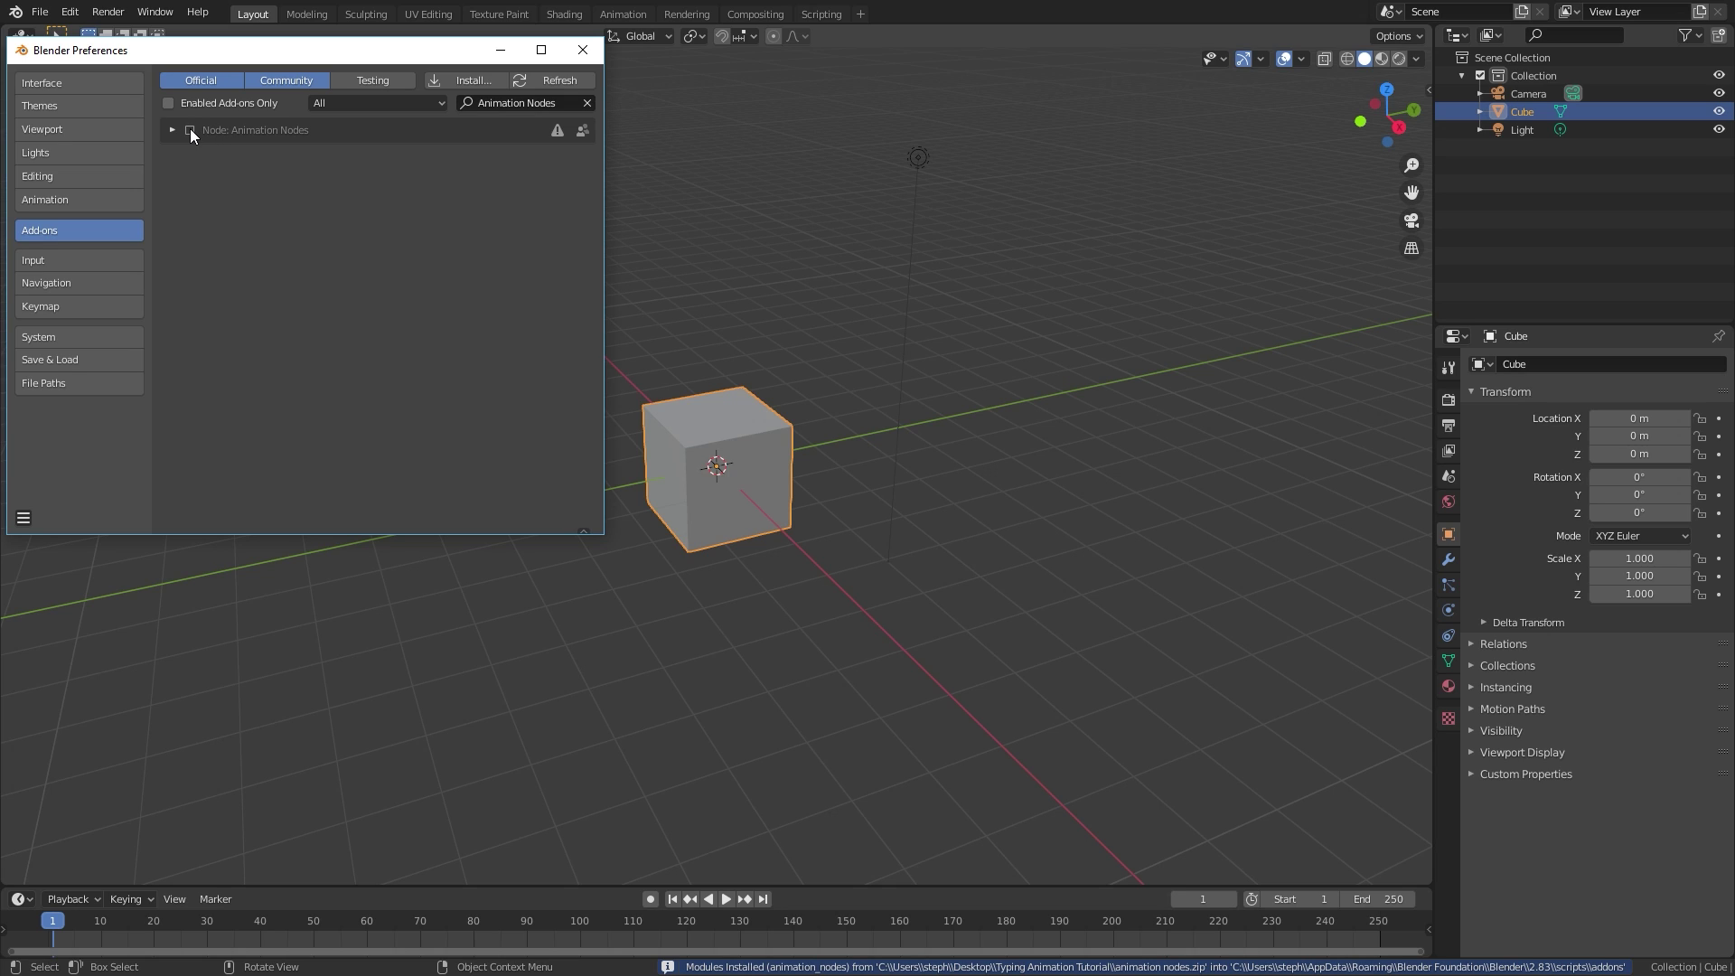
pyautogui.click(189, 130)
pyautogui.click(583, 49)
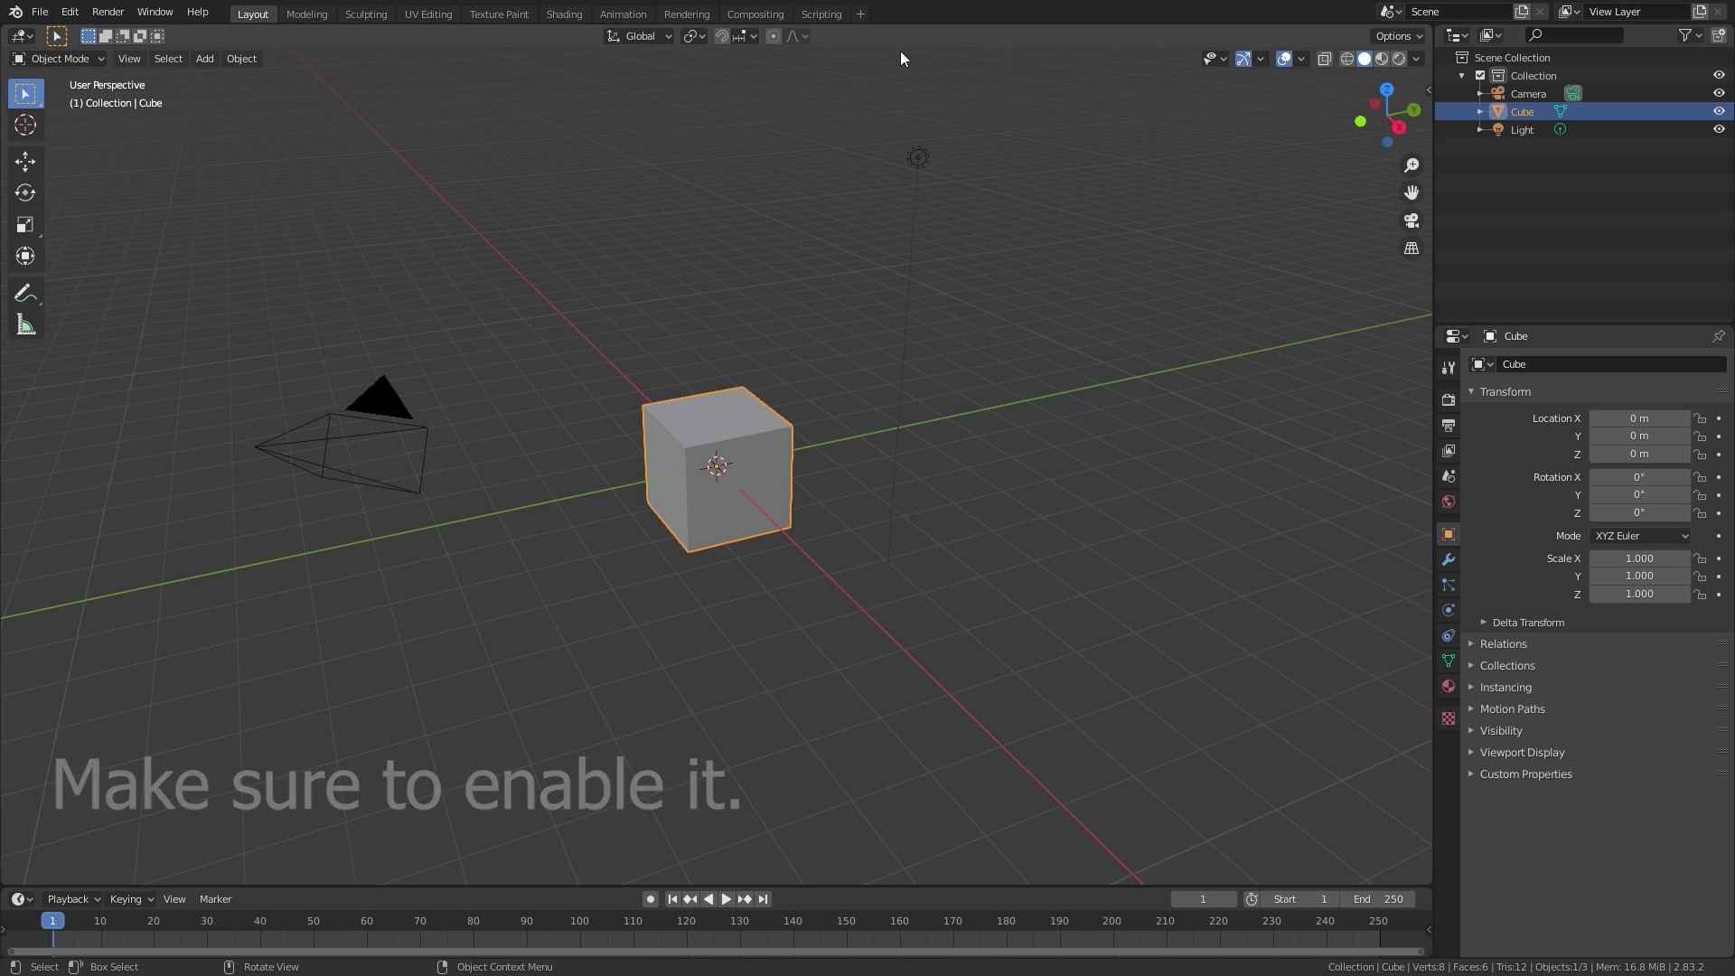
# Check the Animation Nodes editor in the main area and return that area to the 3D Viewport.
pyautogui.click(21, 36)
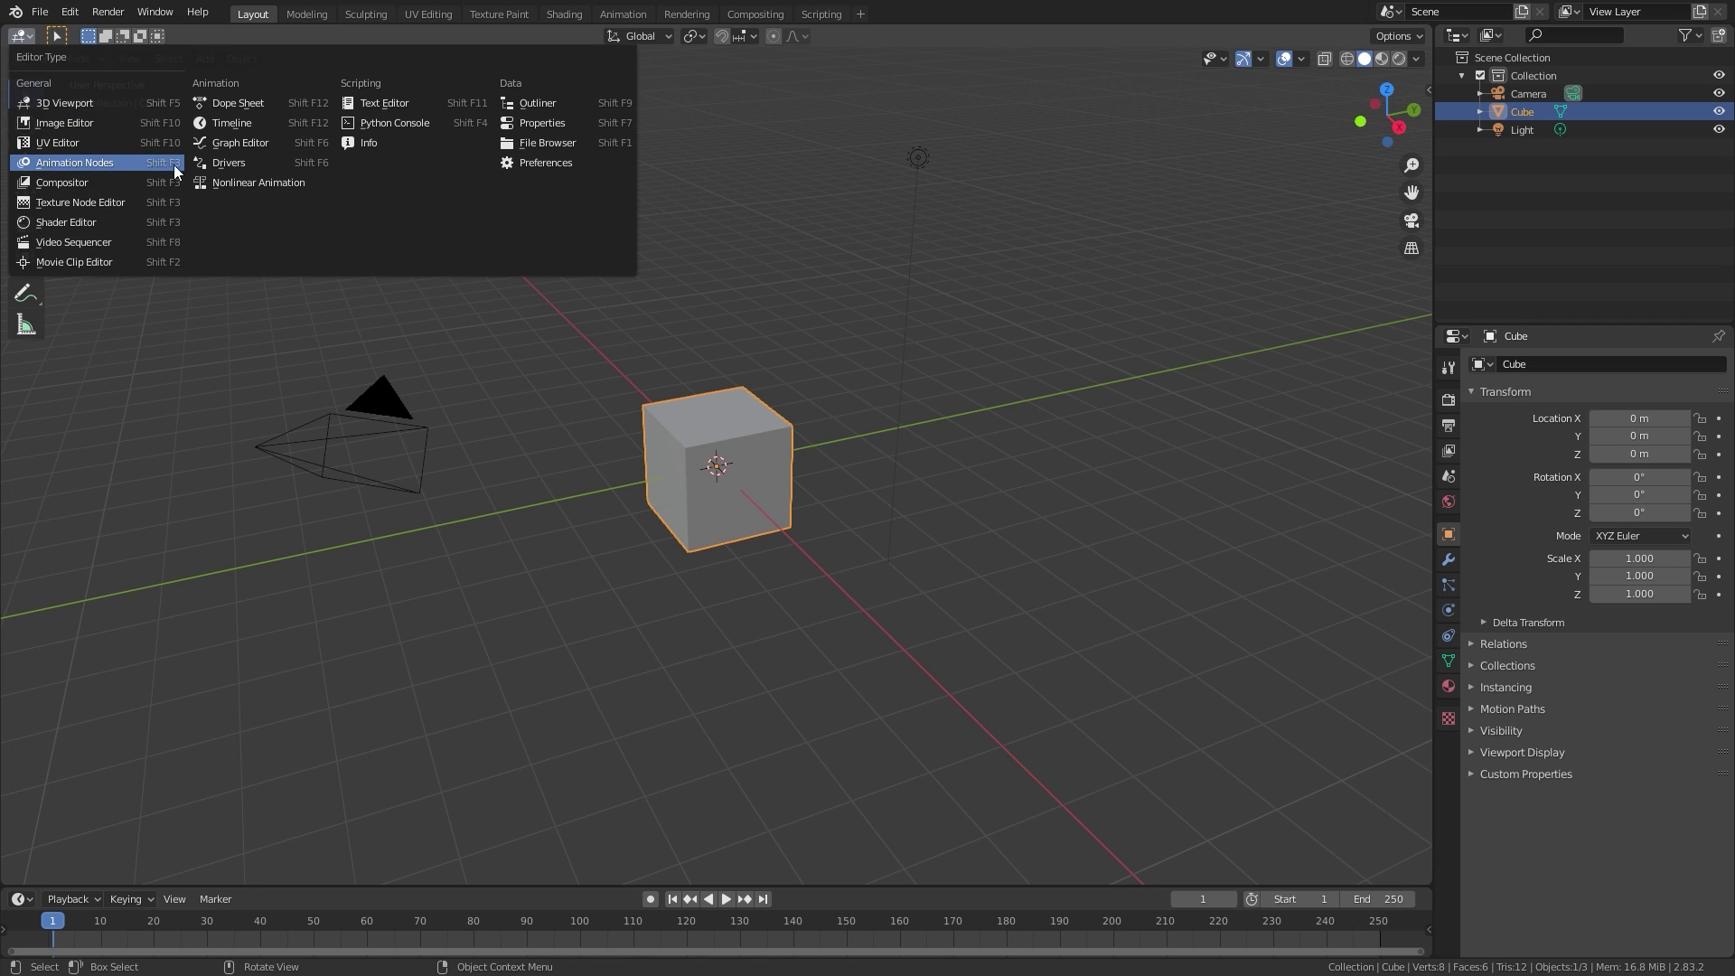
pyautogui.click(79, 163)
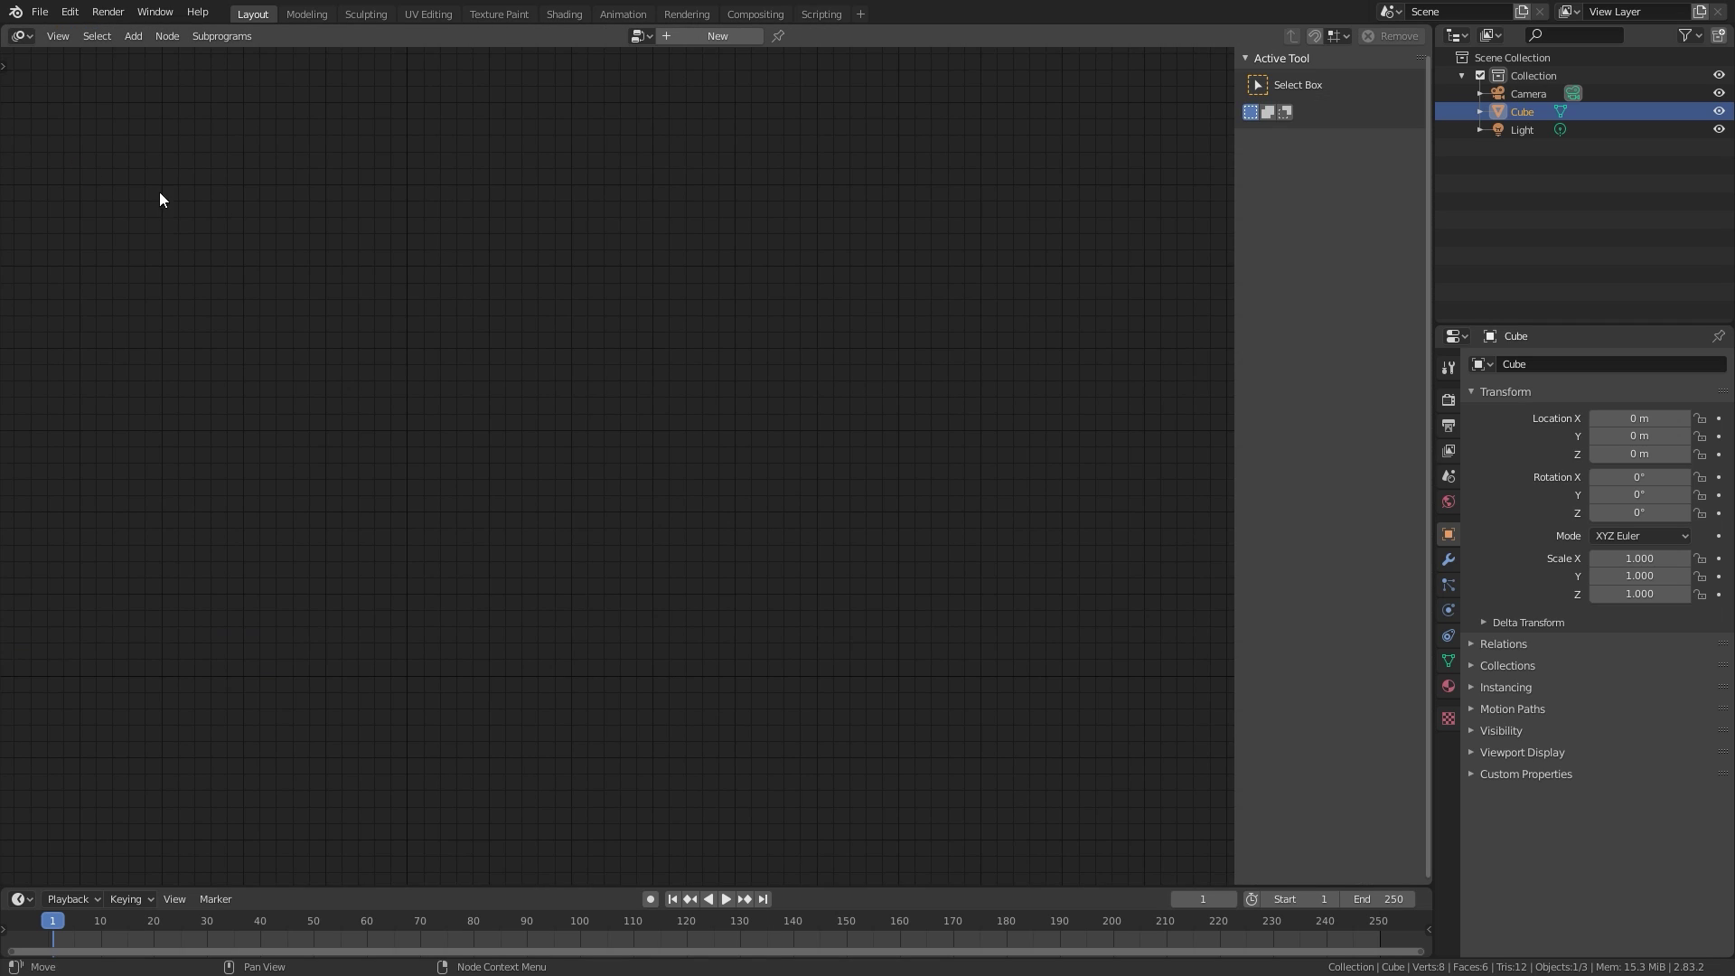
pyautogui.click(31, 33)
pyautogui.click(71, 103)
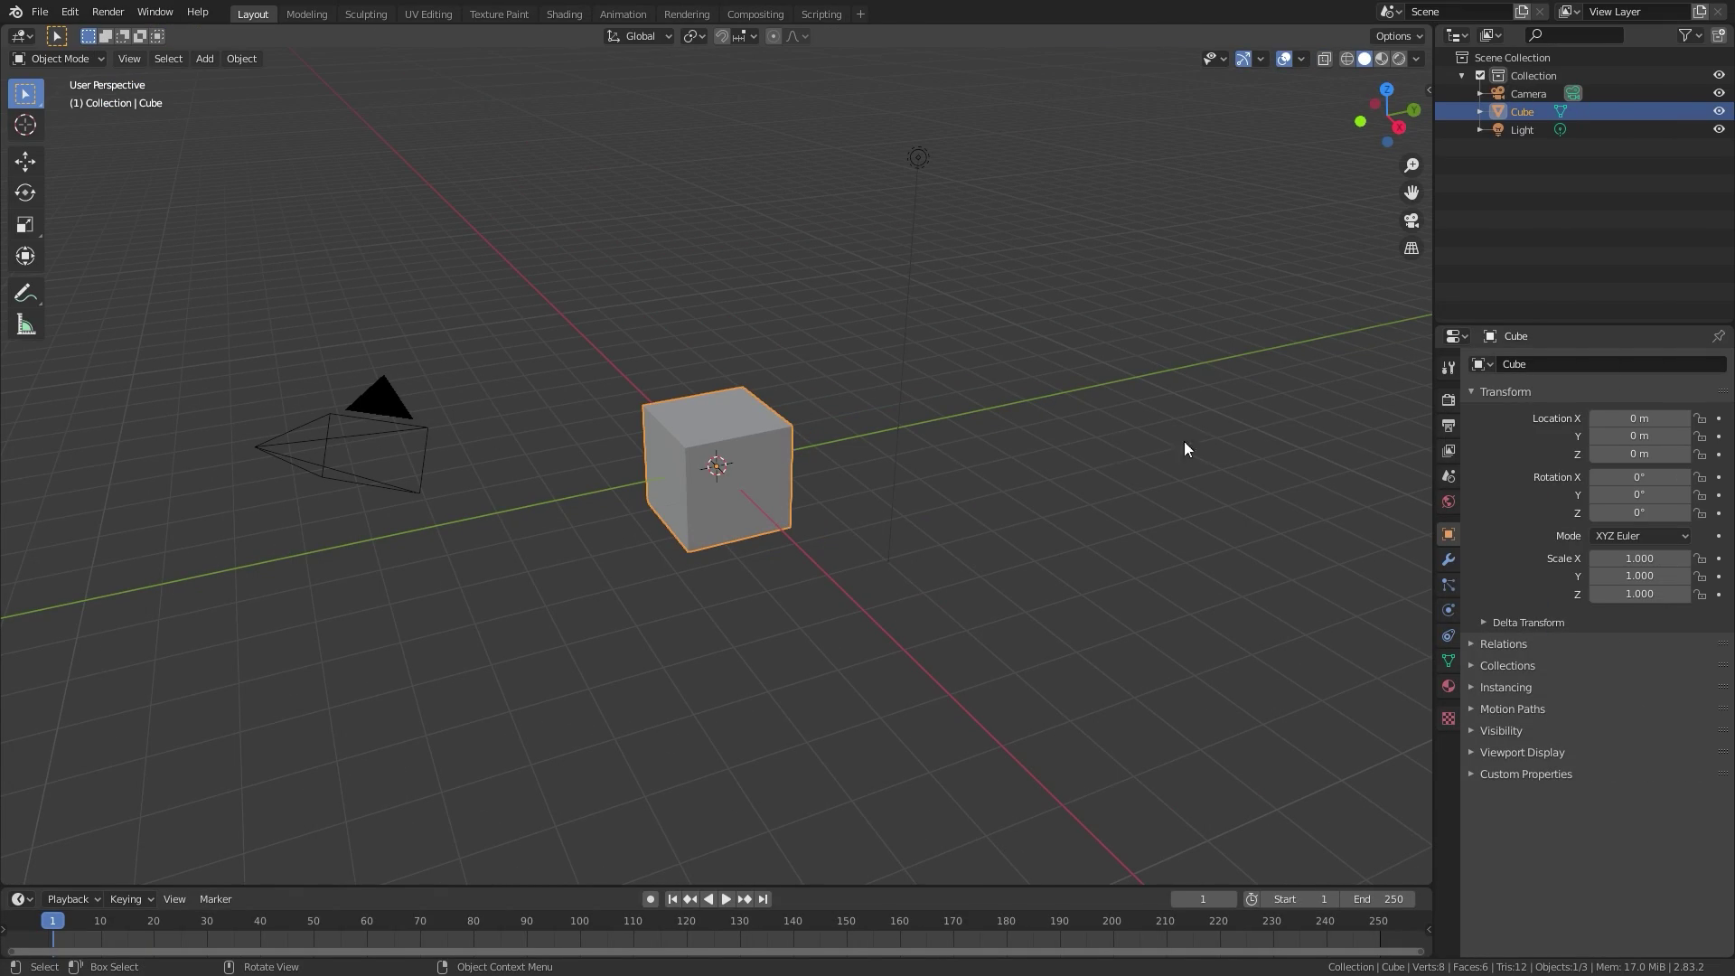
# Delete the default cube and add a text object at the scene origin.
pyautogui.press('x')
pyautogui.click(1207, 417)
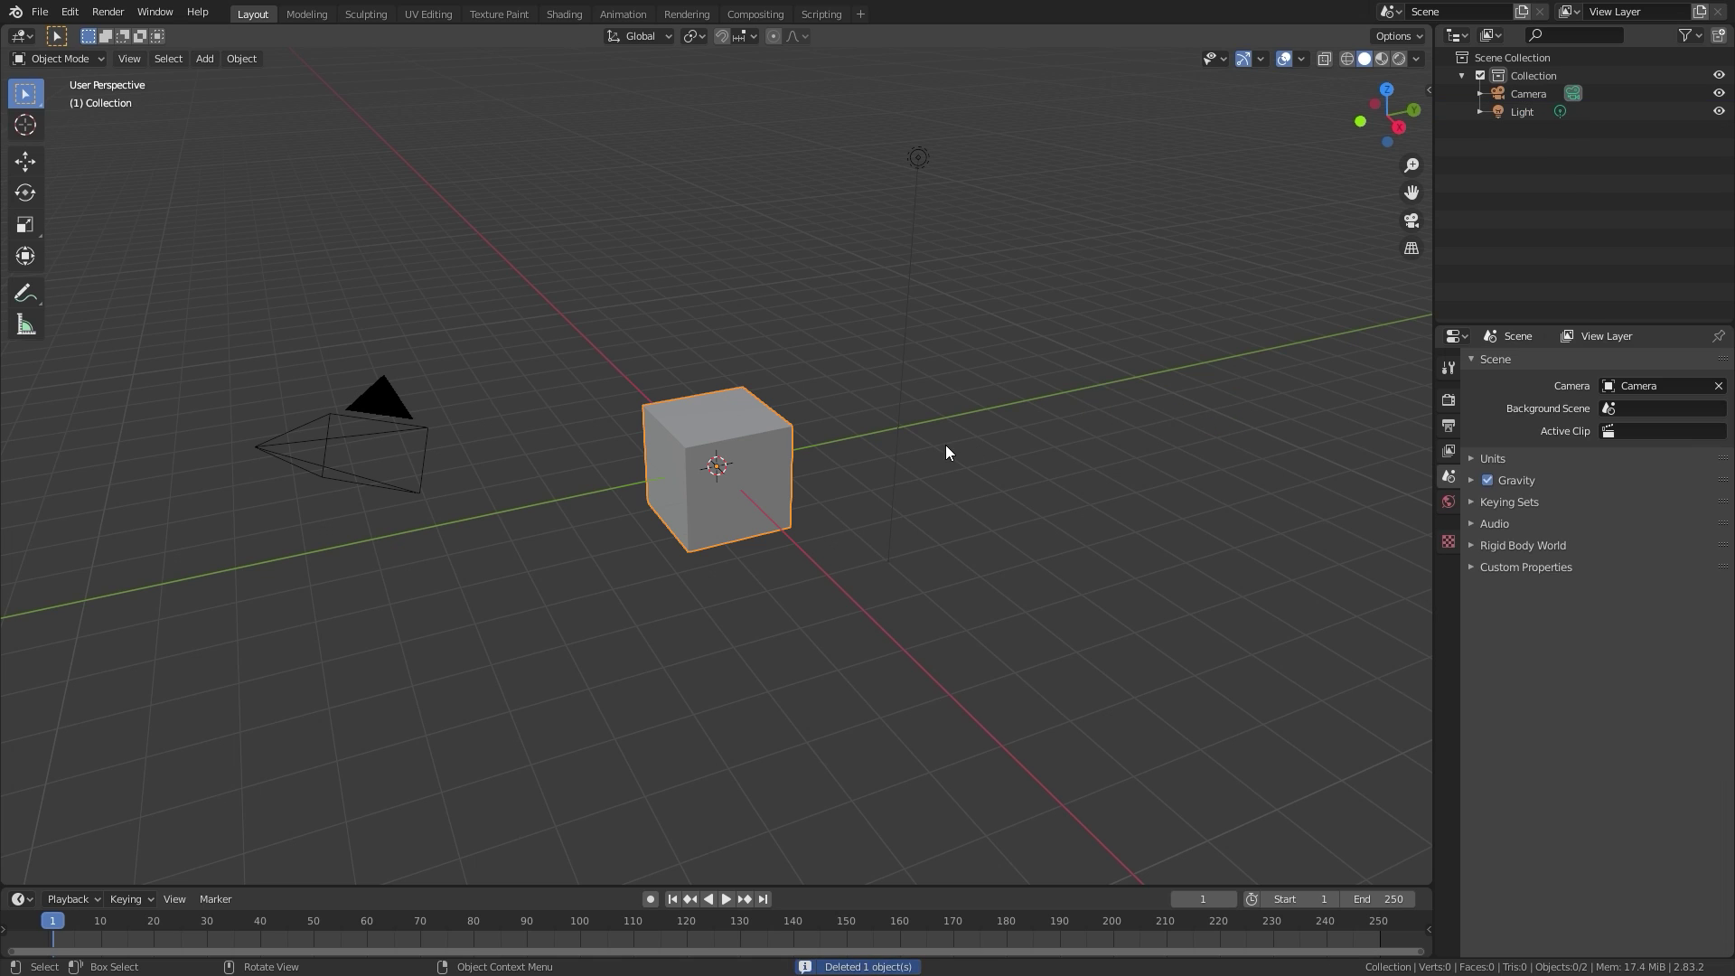
pyautogui.hotkey('shift', 'a')
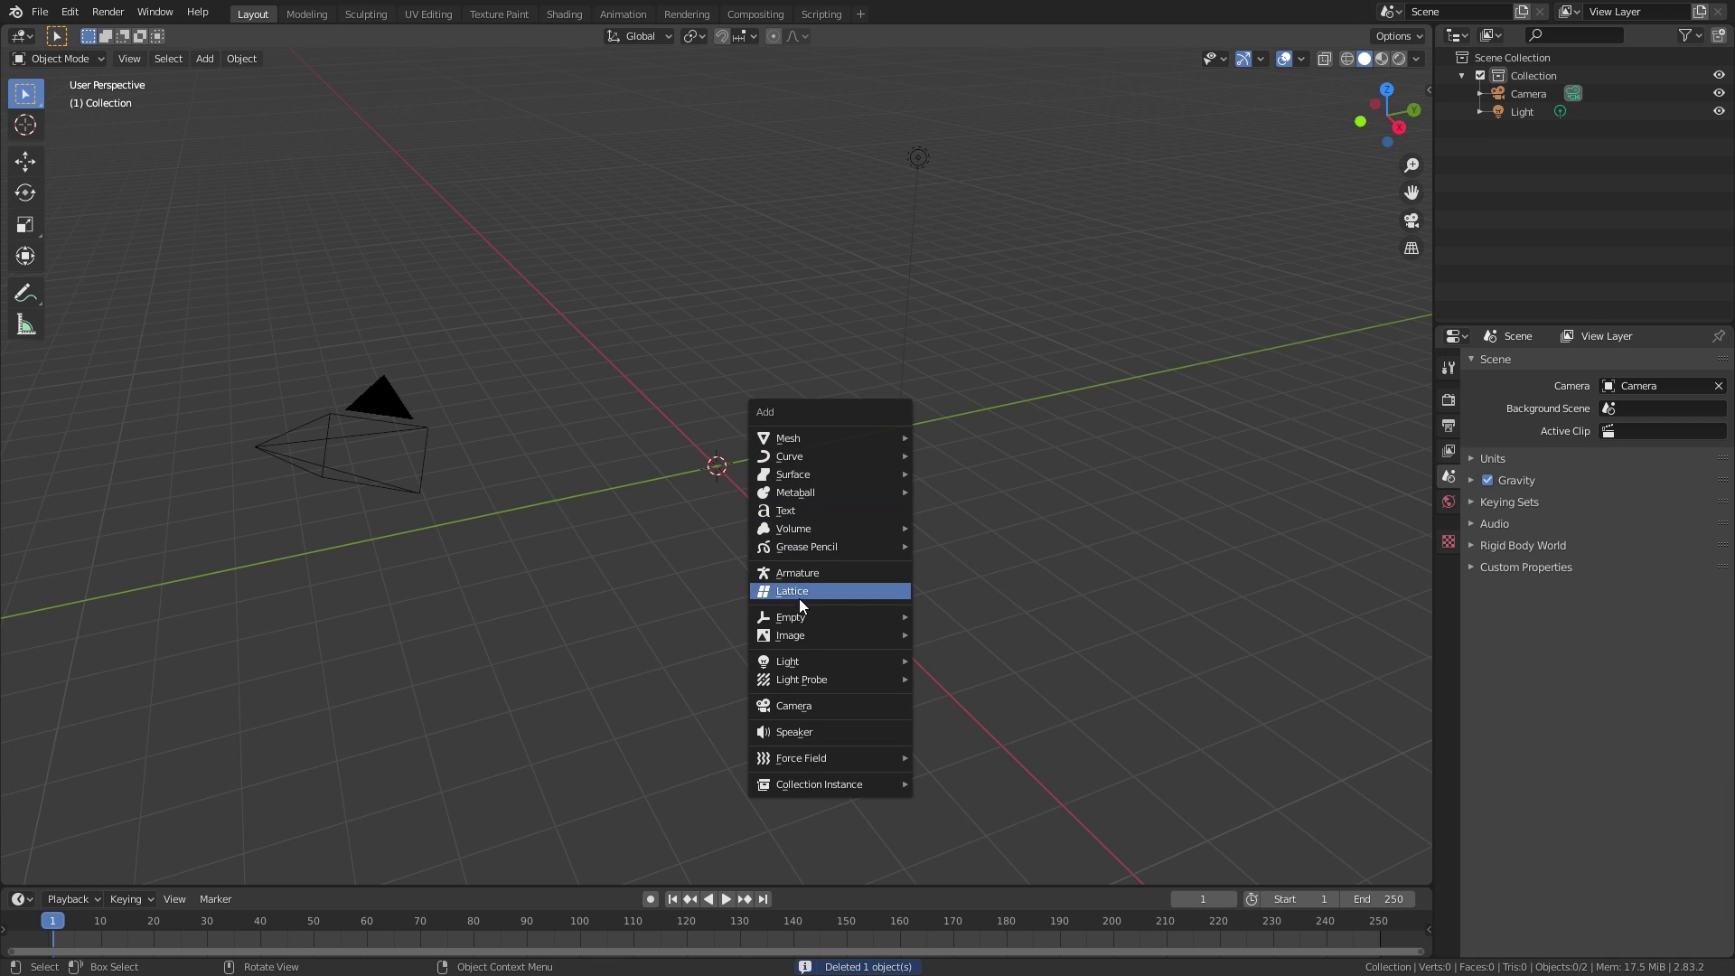
pyautogui.click(812, 510)
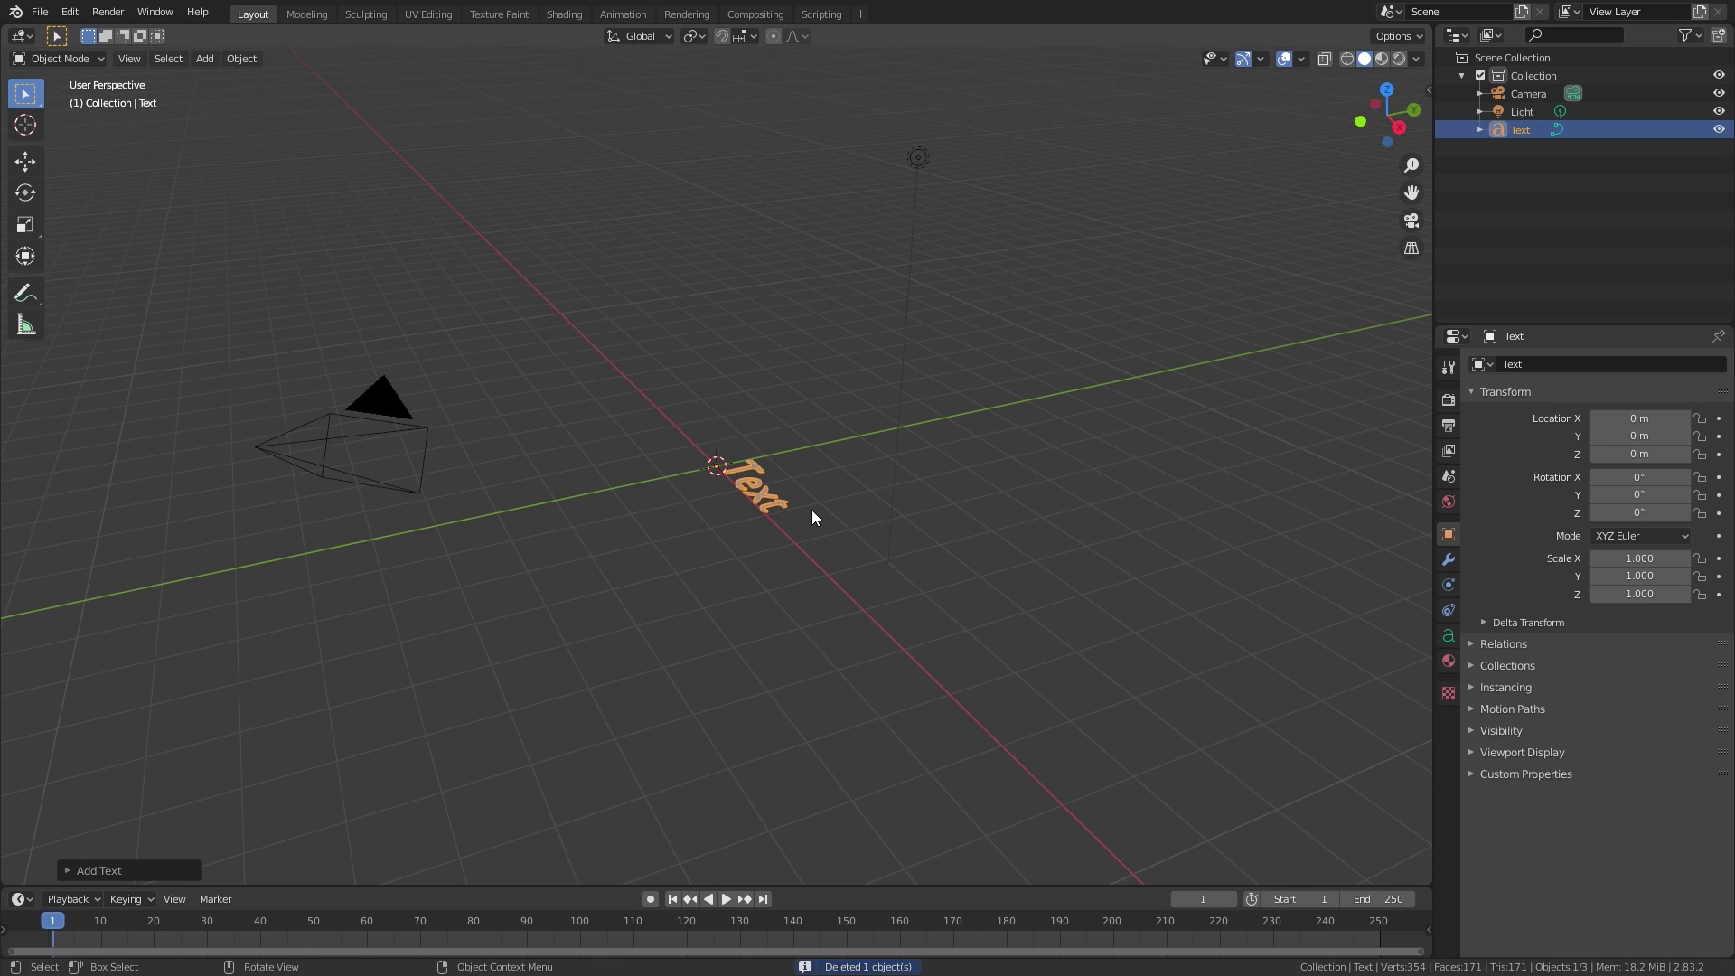
# Rotate the text object 90° about the X axis so it stands upright.
pyautogui.moveTo(700, 450); pyautogui.dragTo(874, 461, button='middle')
pyautogui.press('r')
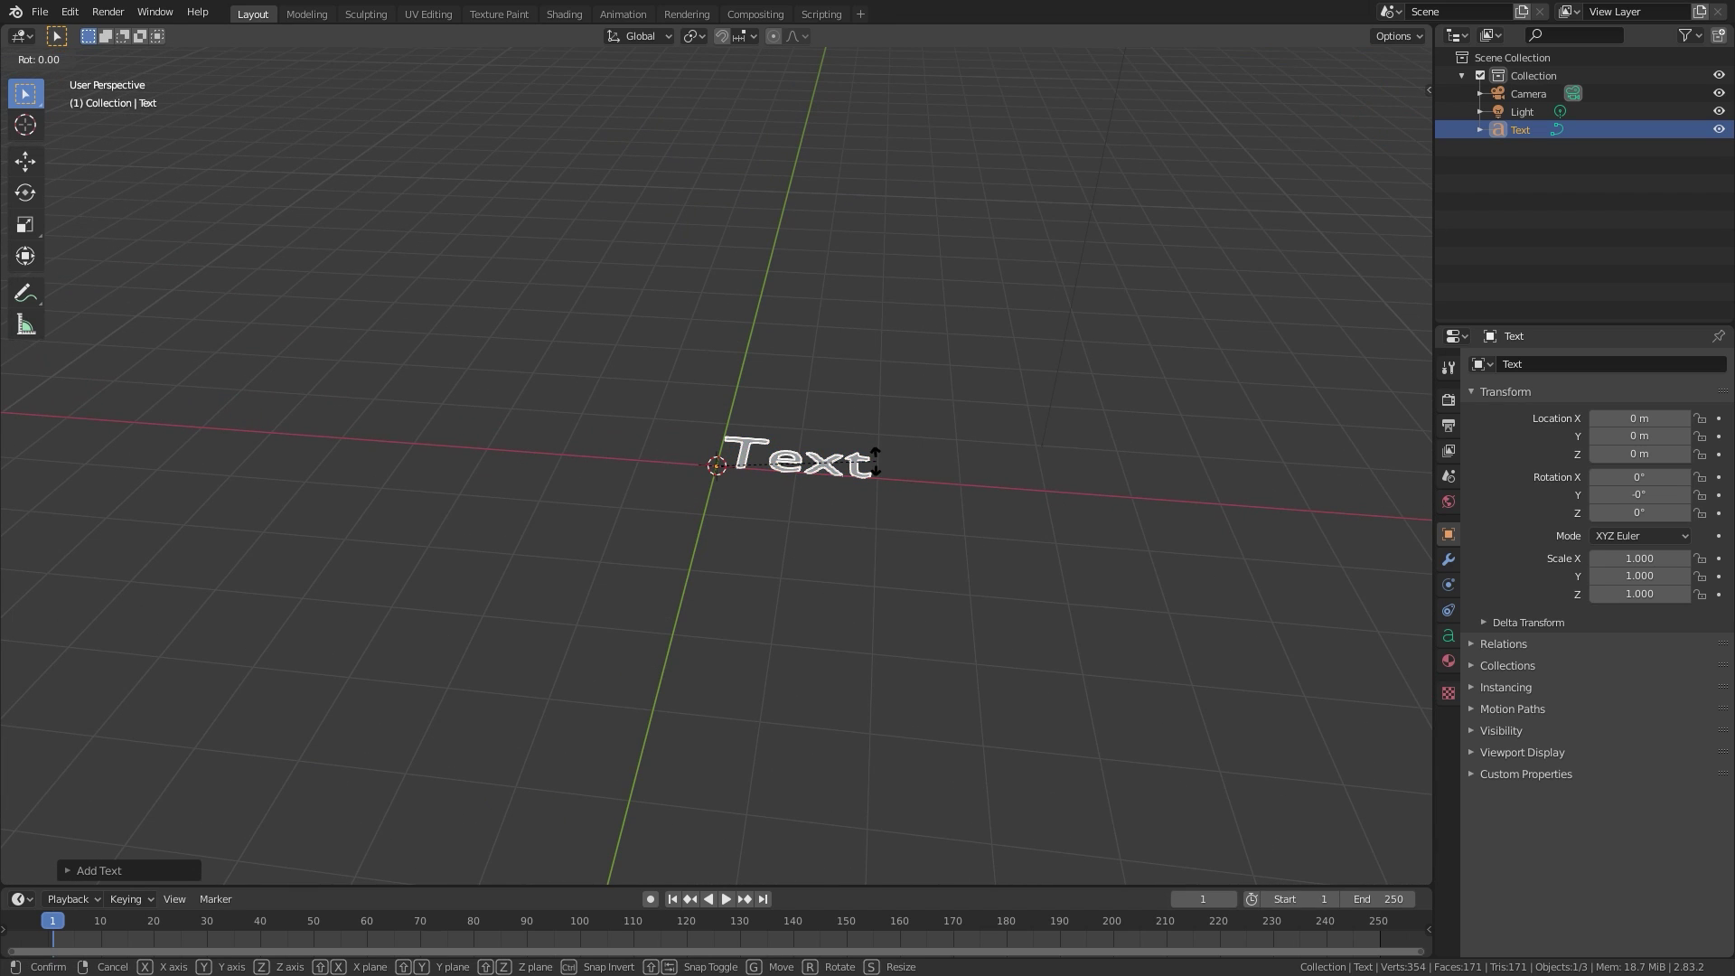
pyautogui.write('x')
pyautogui.write('90')
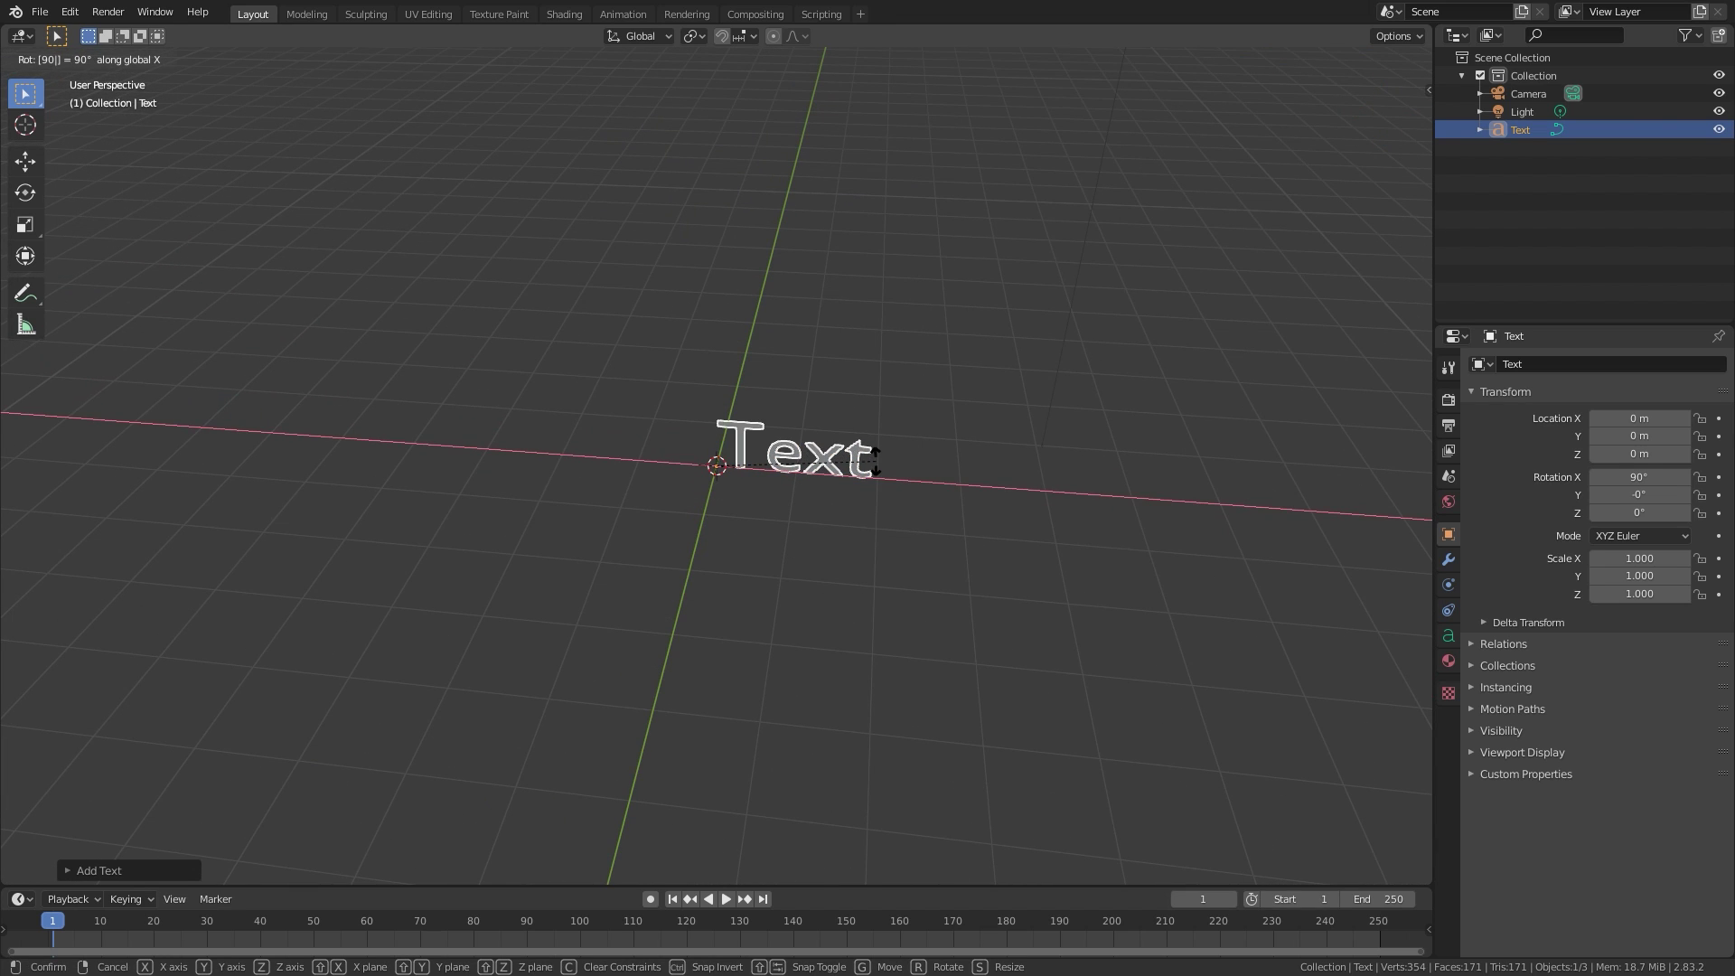
pyautogui.press('Return')
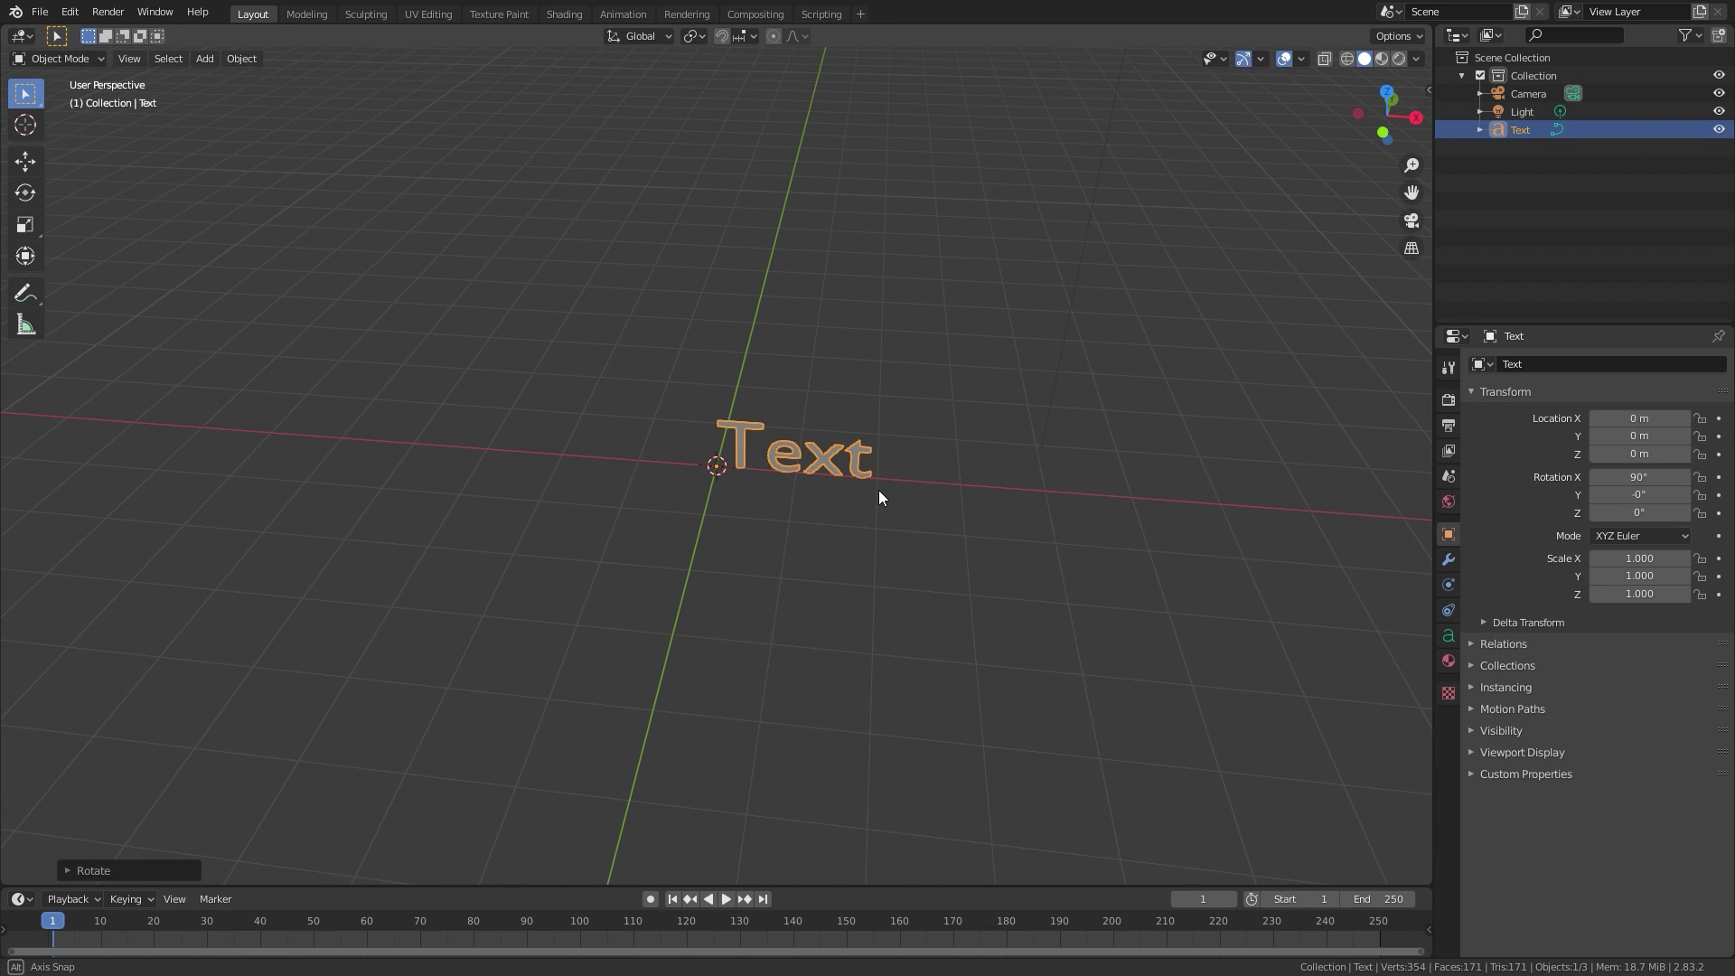
pyautogui.moveTo(878, 489); pyautogui.dragTo(838, 430, button='middle')
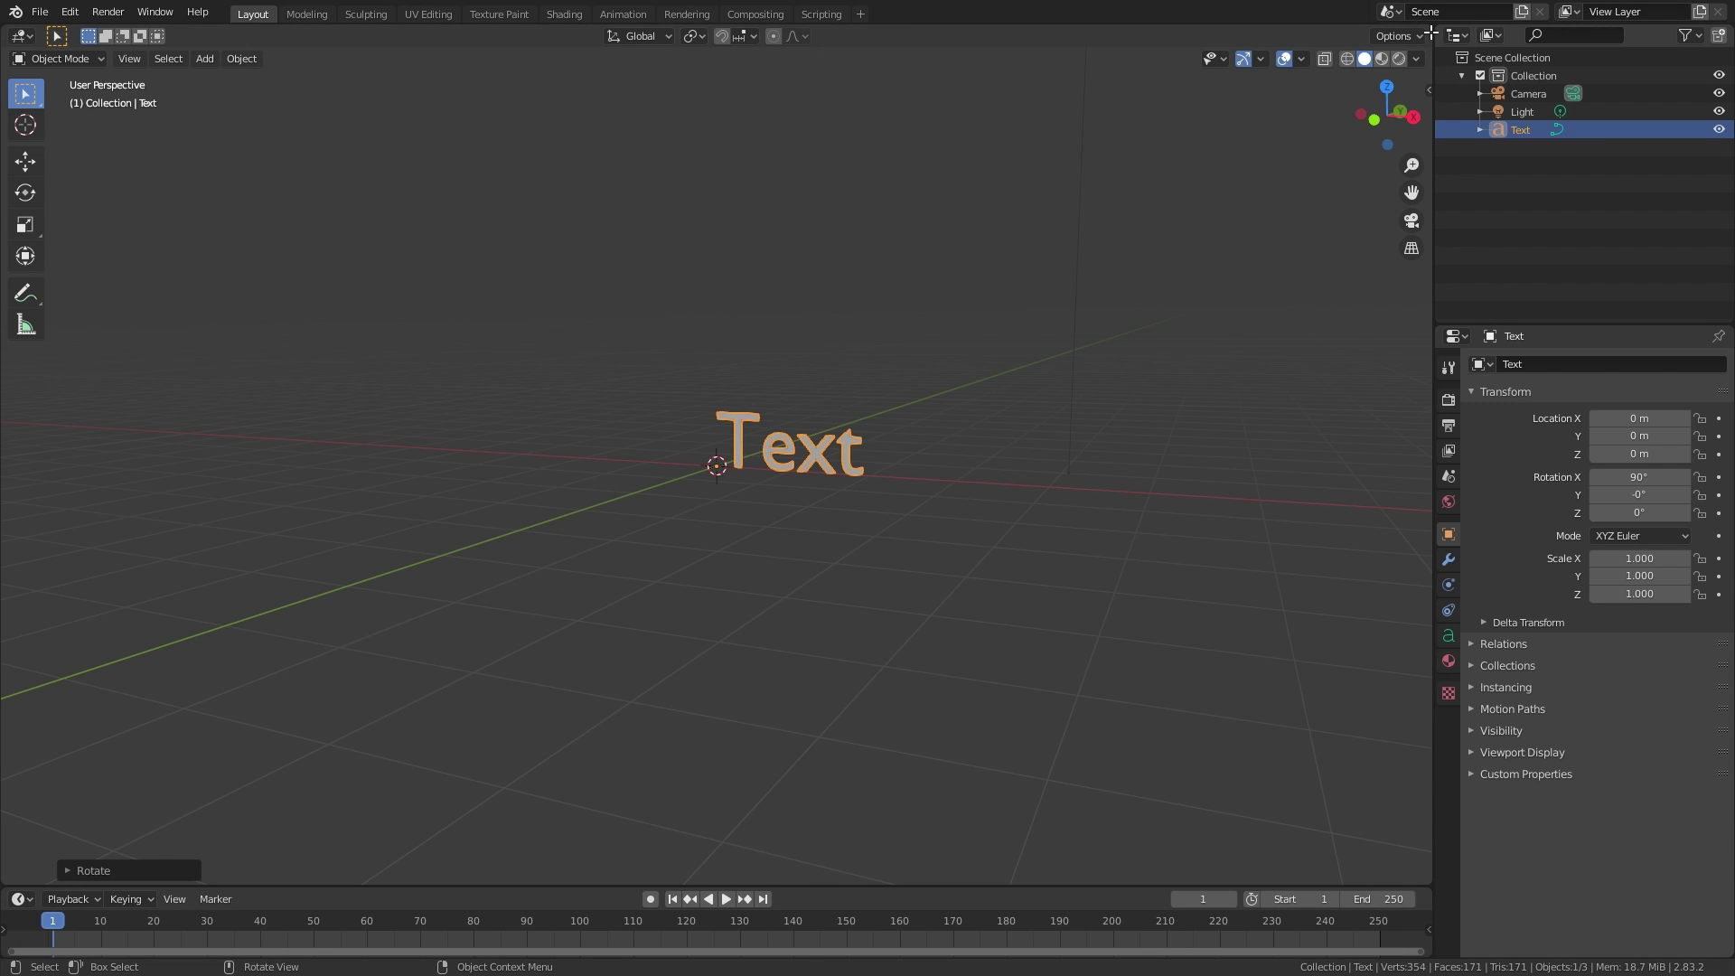
# Split the viewport into two side-by-side areas and create a new node tree in an Animation Nodes editor beside the 3D view.
pyautogui.moveTo(1431, 33); pyautogui.dragTo(701, 33)
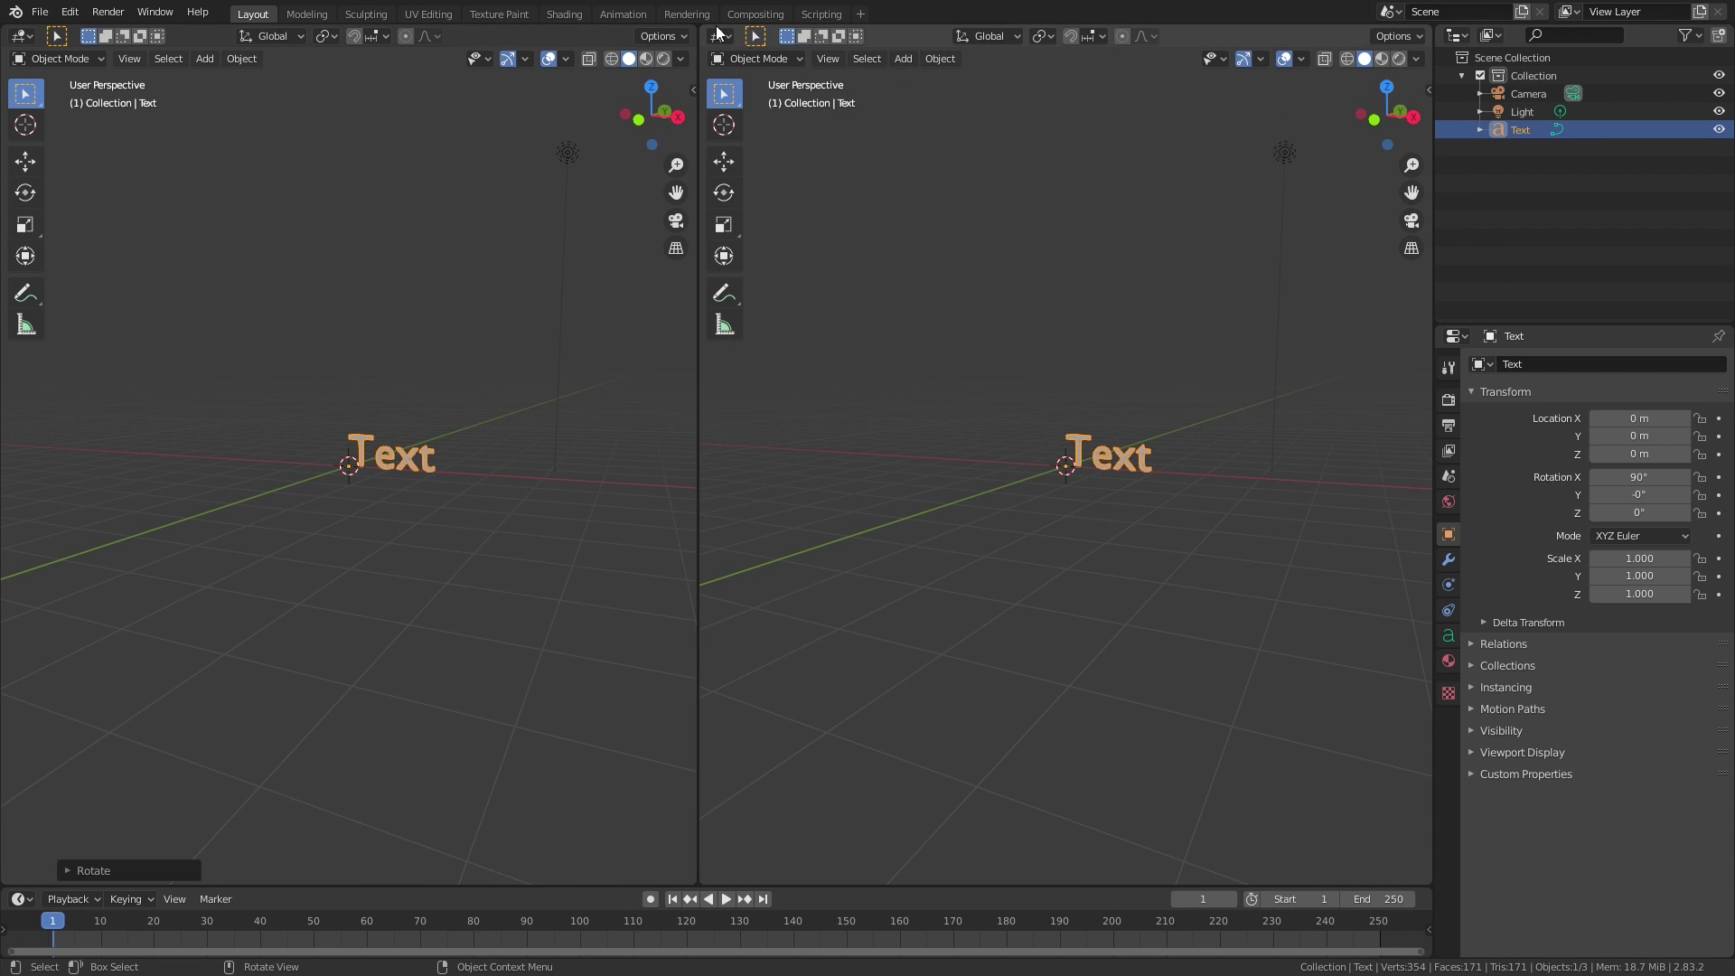
pyautogui.click(720, 36)
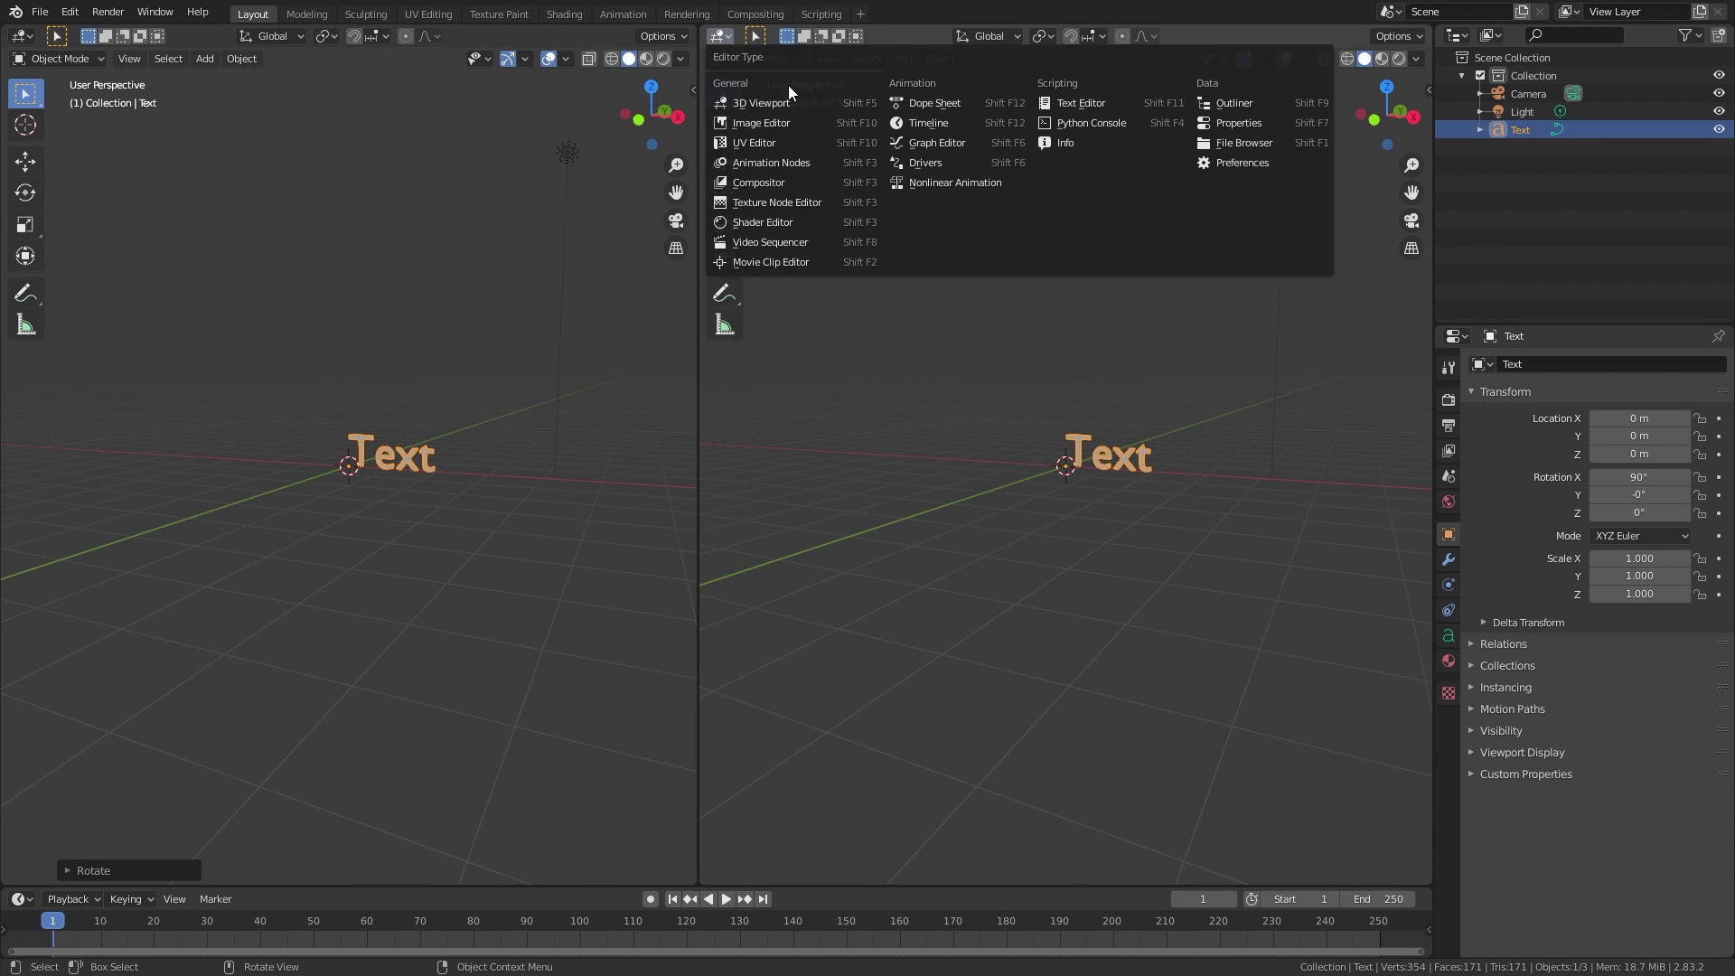
pyautogui.click(755, 161)
pyautogui.press('n')
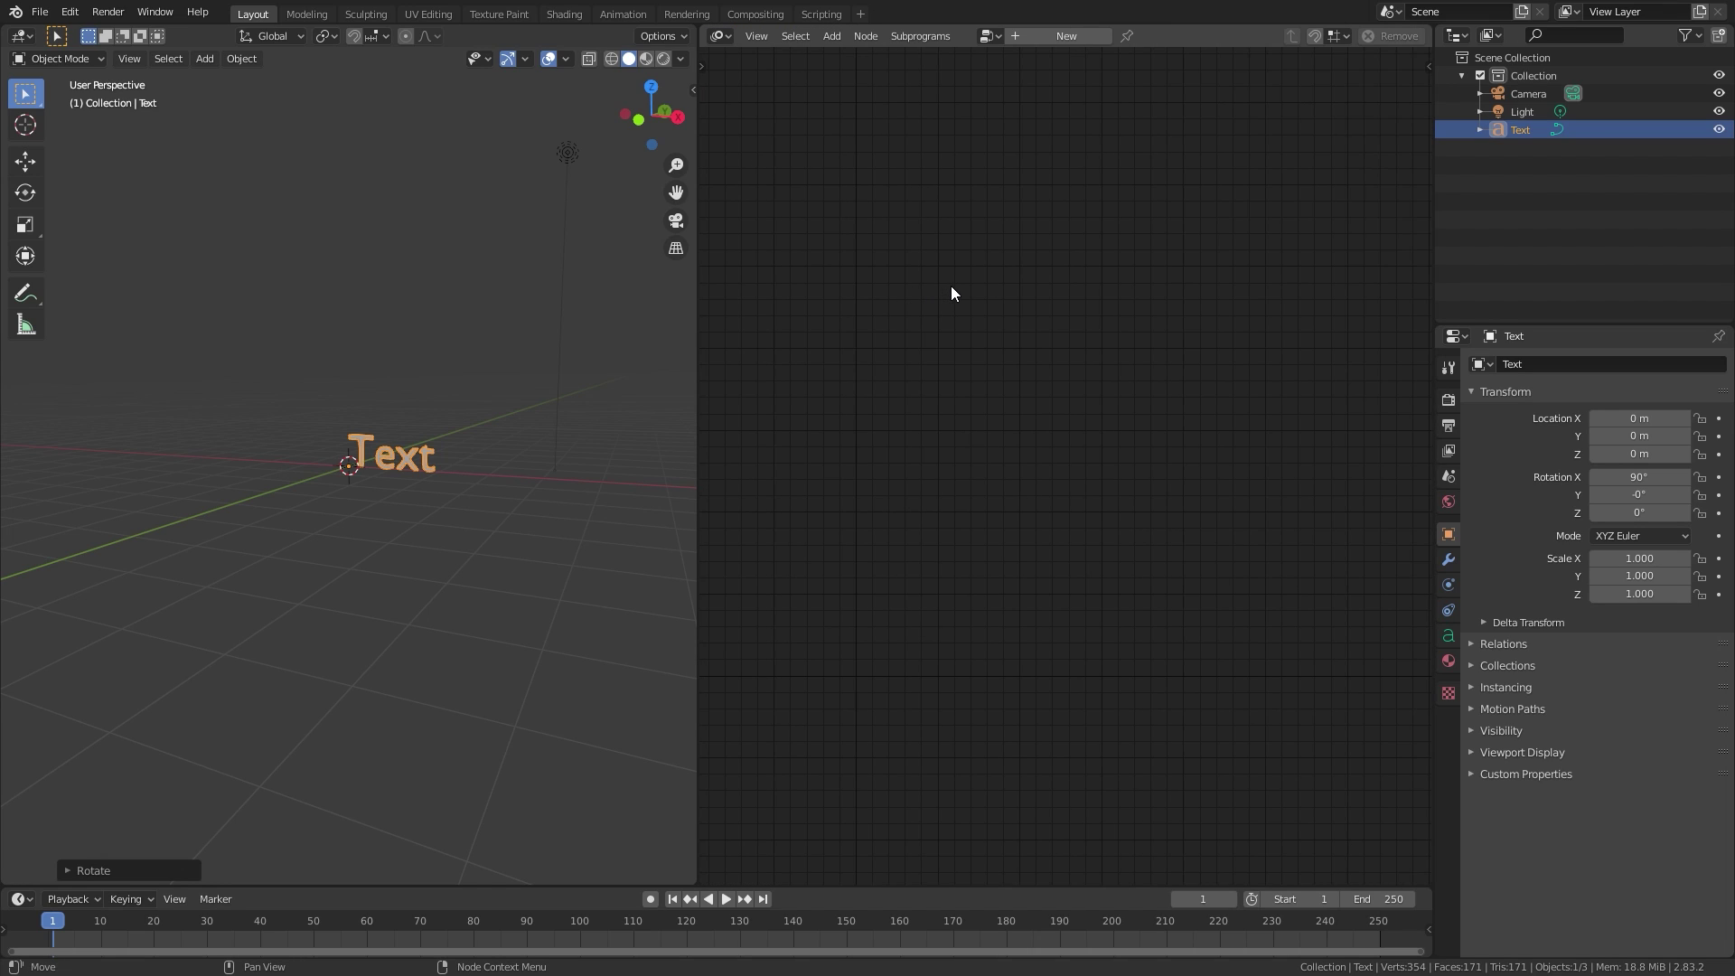
pyautogui.click(1067, 36)
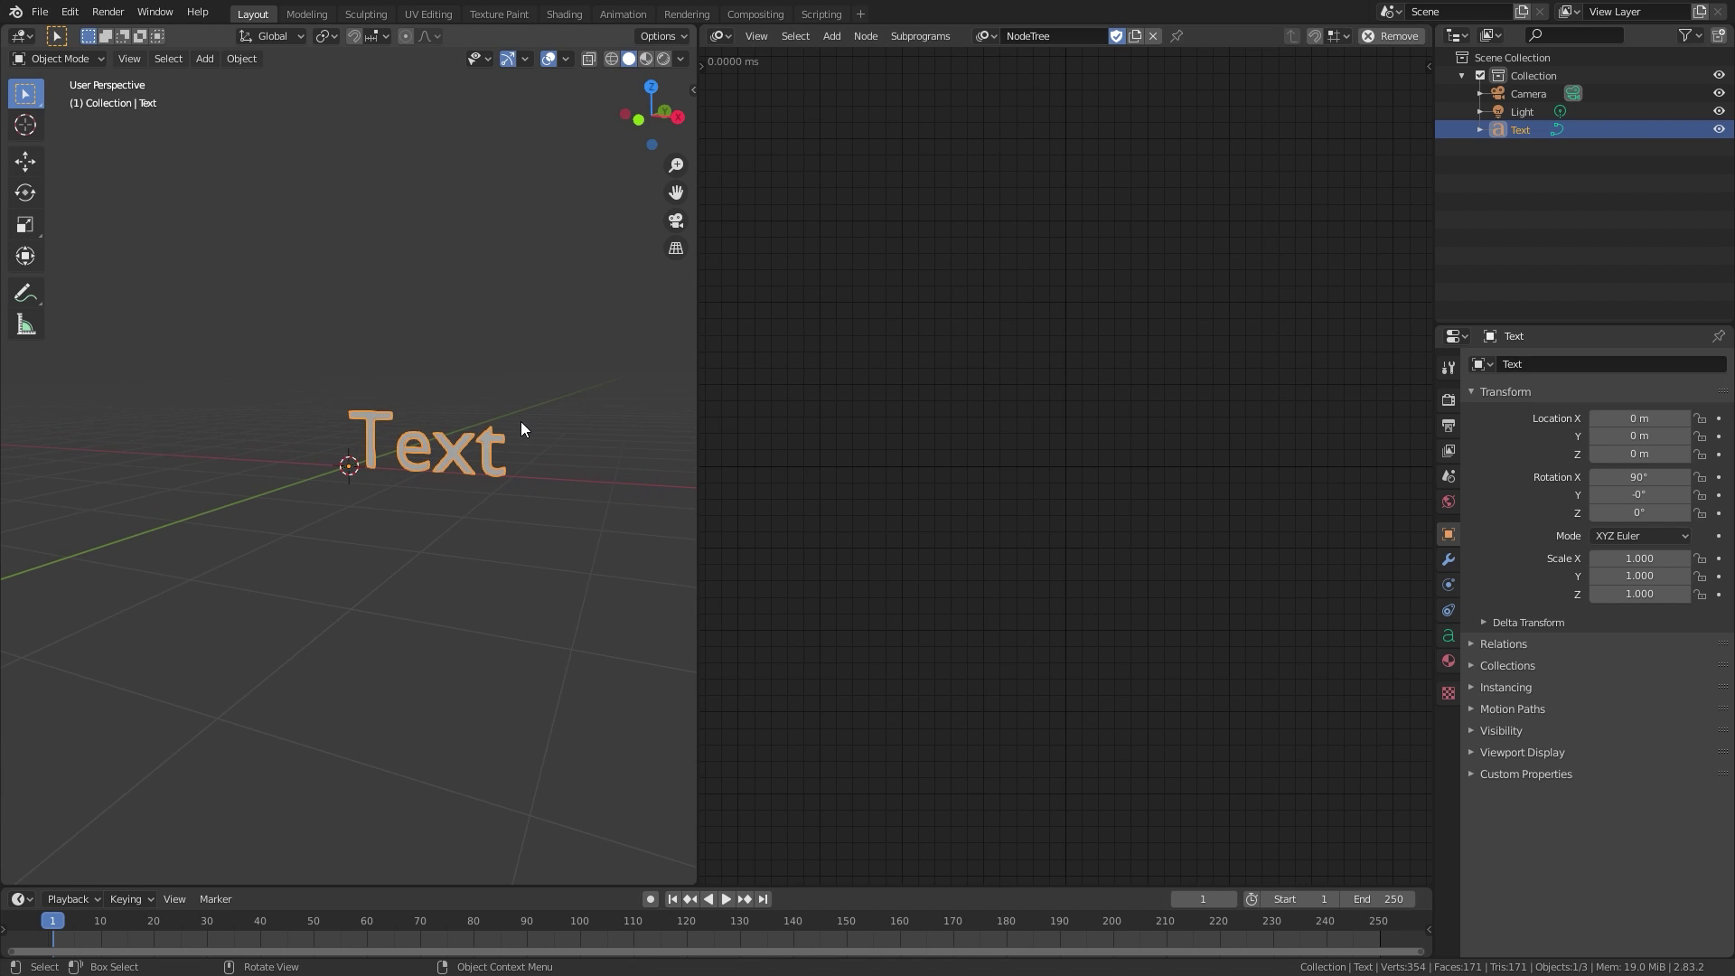
# Add a Text Object Output node to the empty node tree.
pyautogui.moveTo(521, 421); pyautogui.dragTo(289, 389, button='middle')
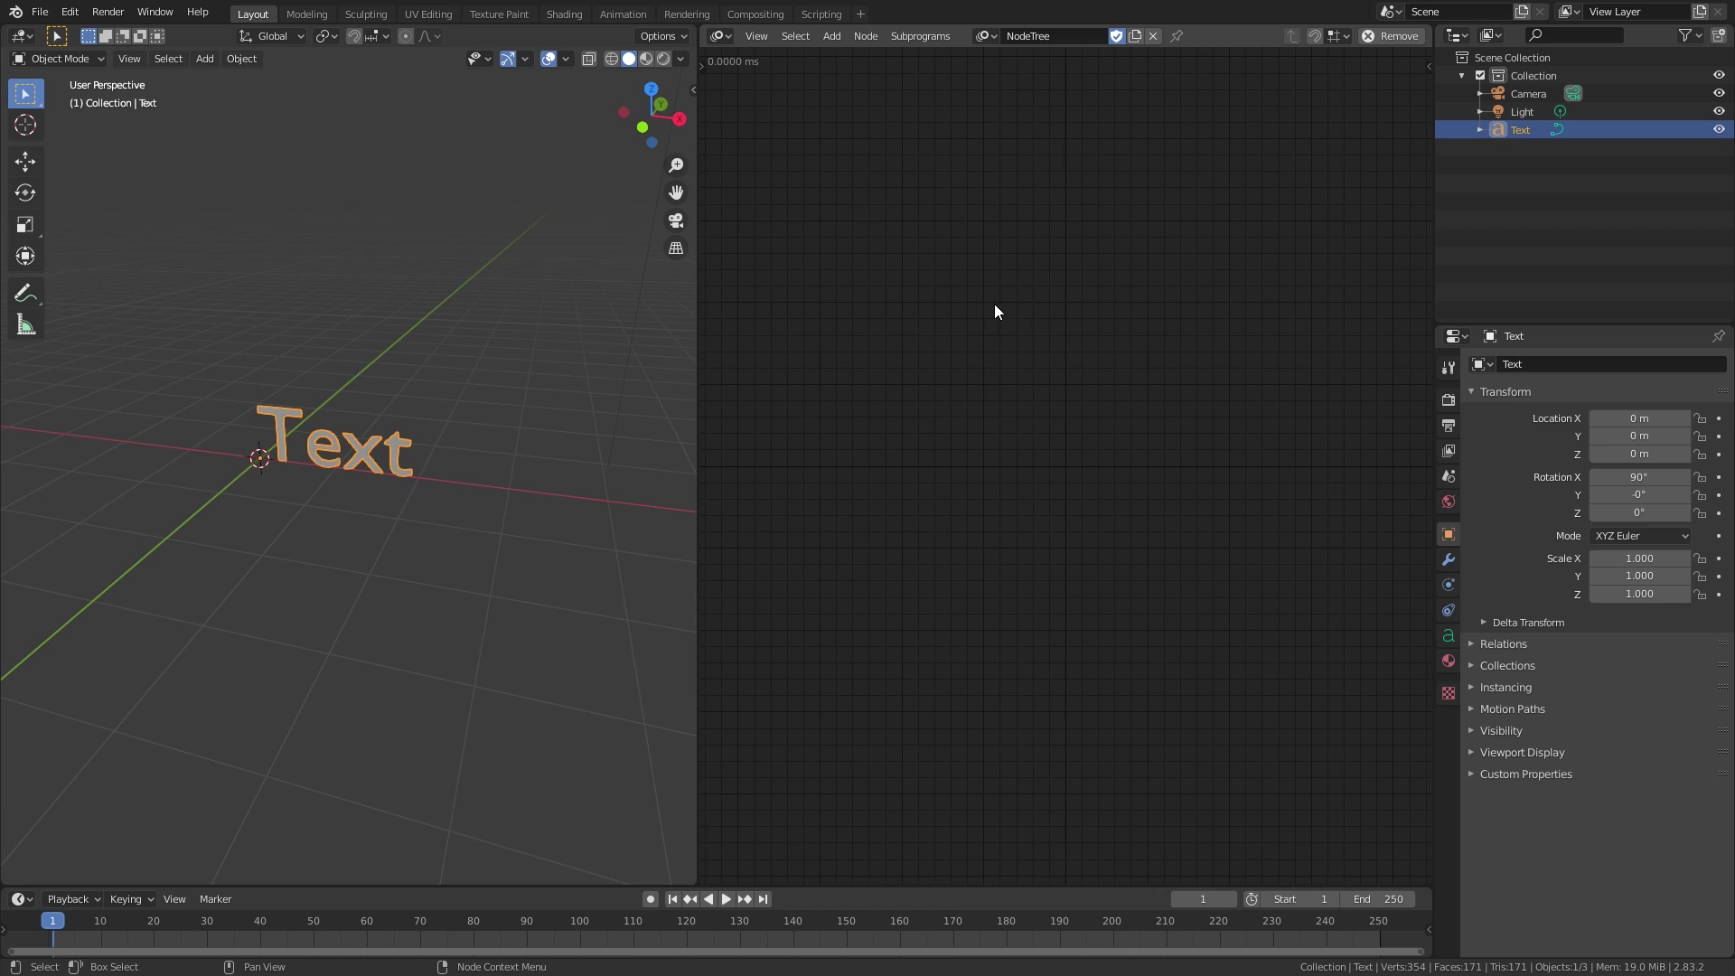
pyautogui.hotkey('shift', 'a')
pyautogui.moveTo(915, 308)
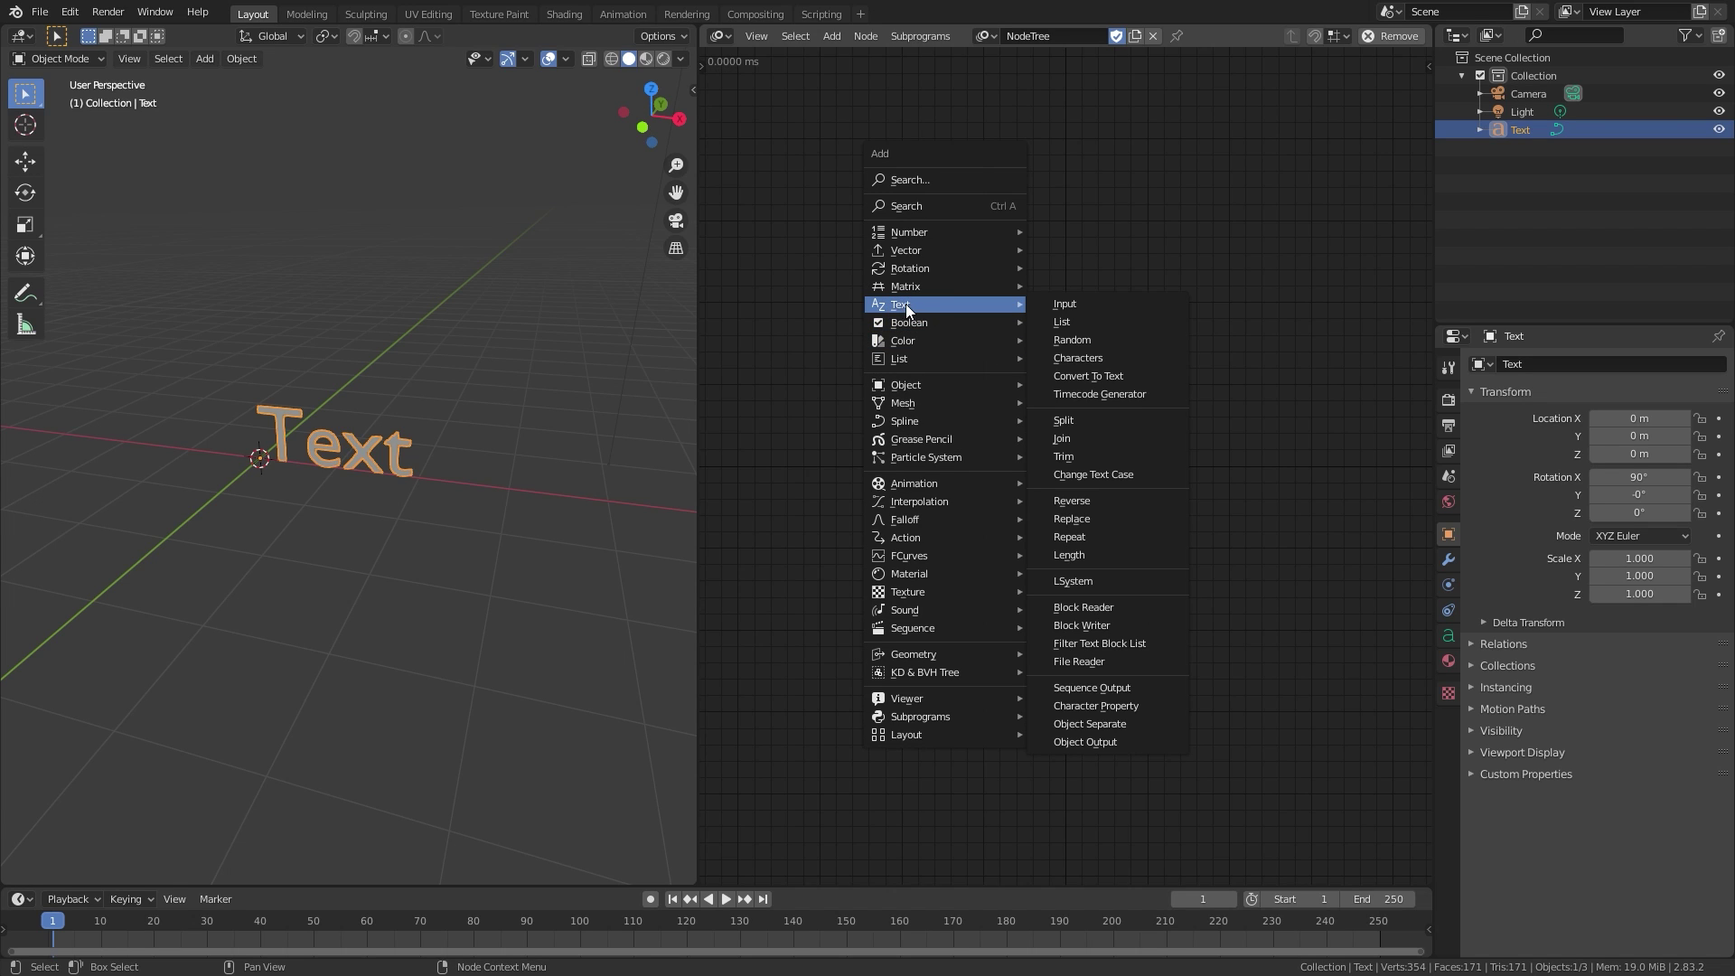
pyautogui.click(1104, 742)
pyautogui.click(1186, 374)
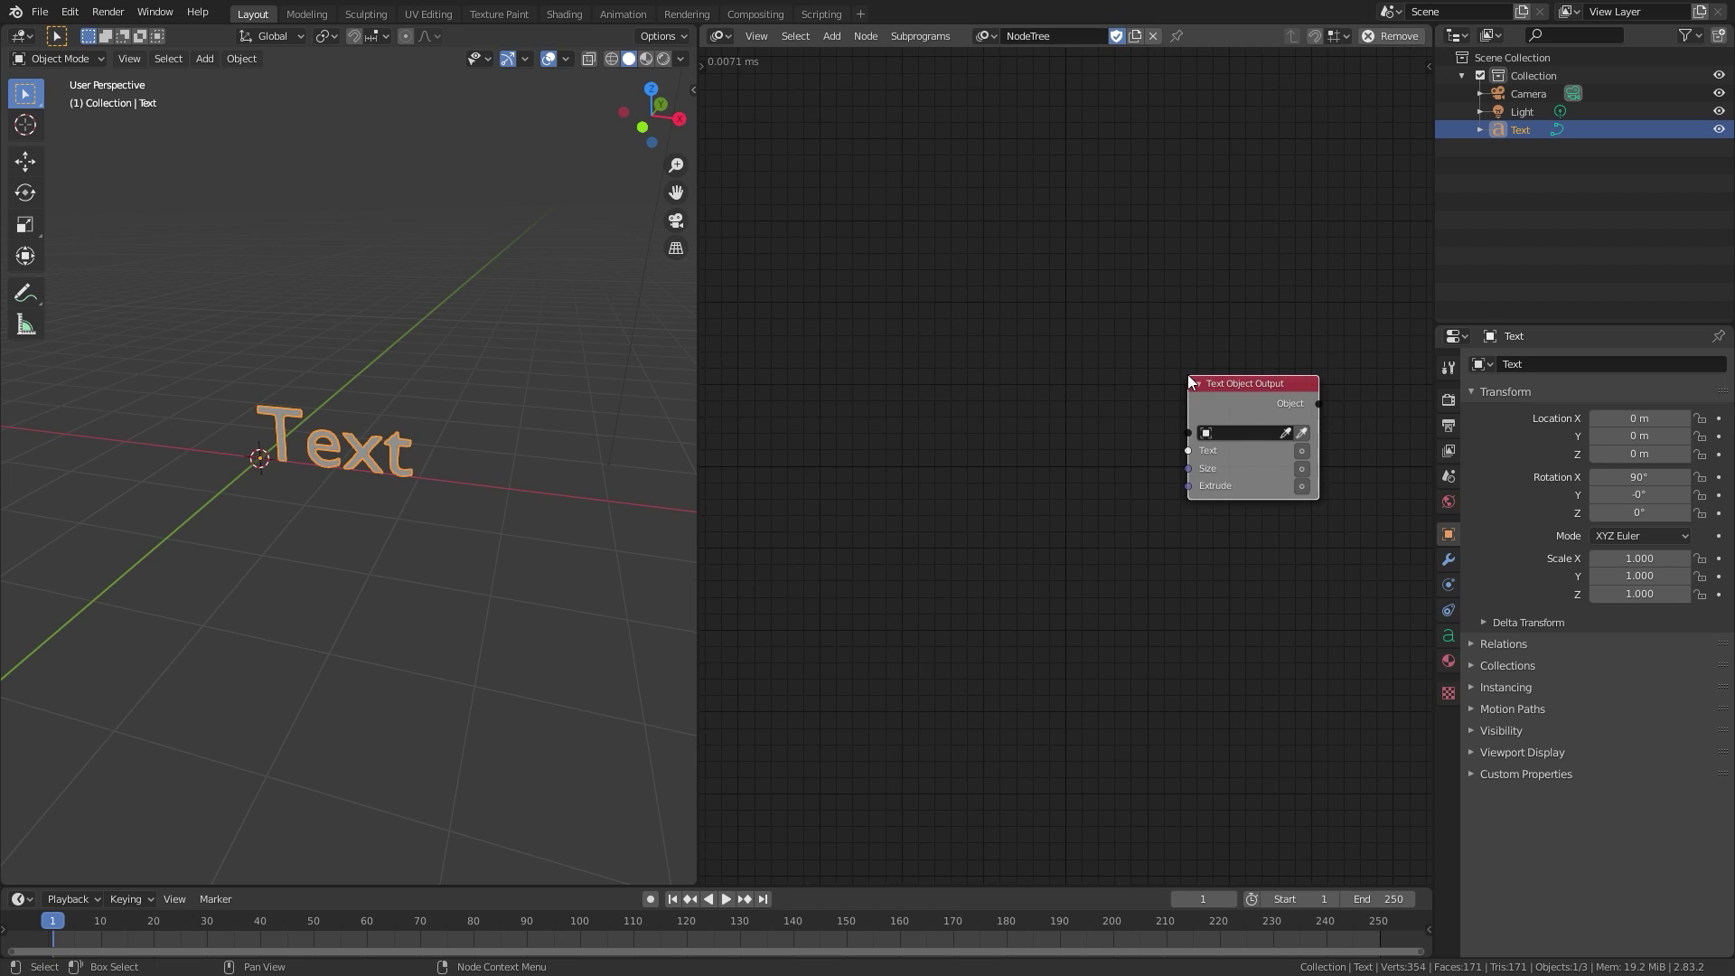
# Assign the scene's text object to the Text Object Output node and shift the node slightly to the right.
pyautogui.scroll(1, 1294, 389)
pyautogui.scroll(1, 1026, 466)
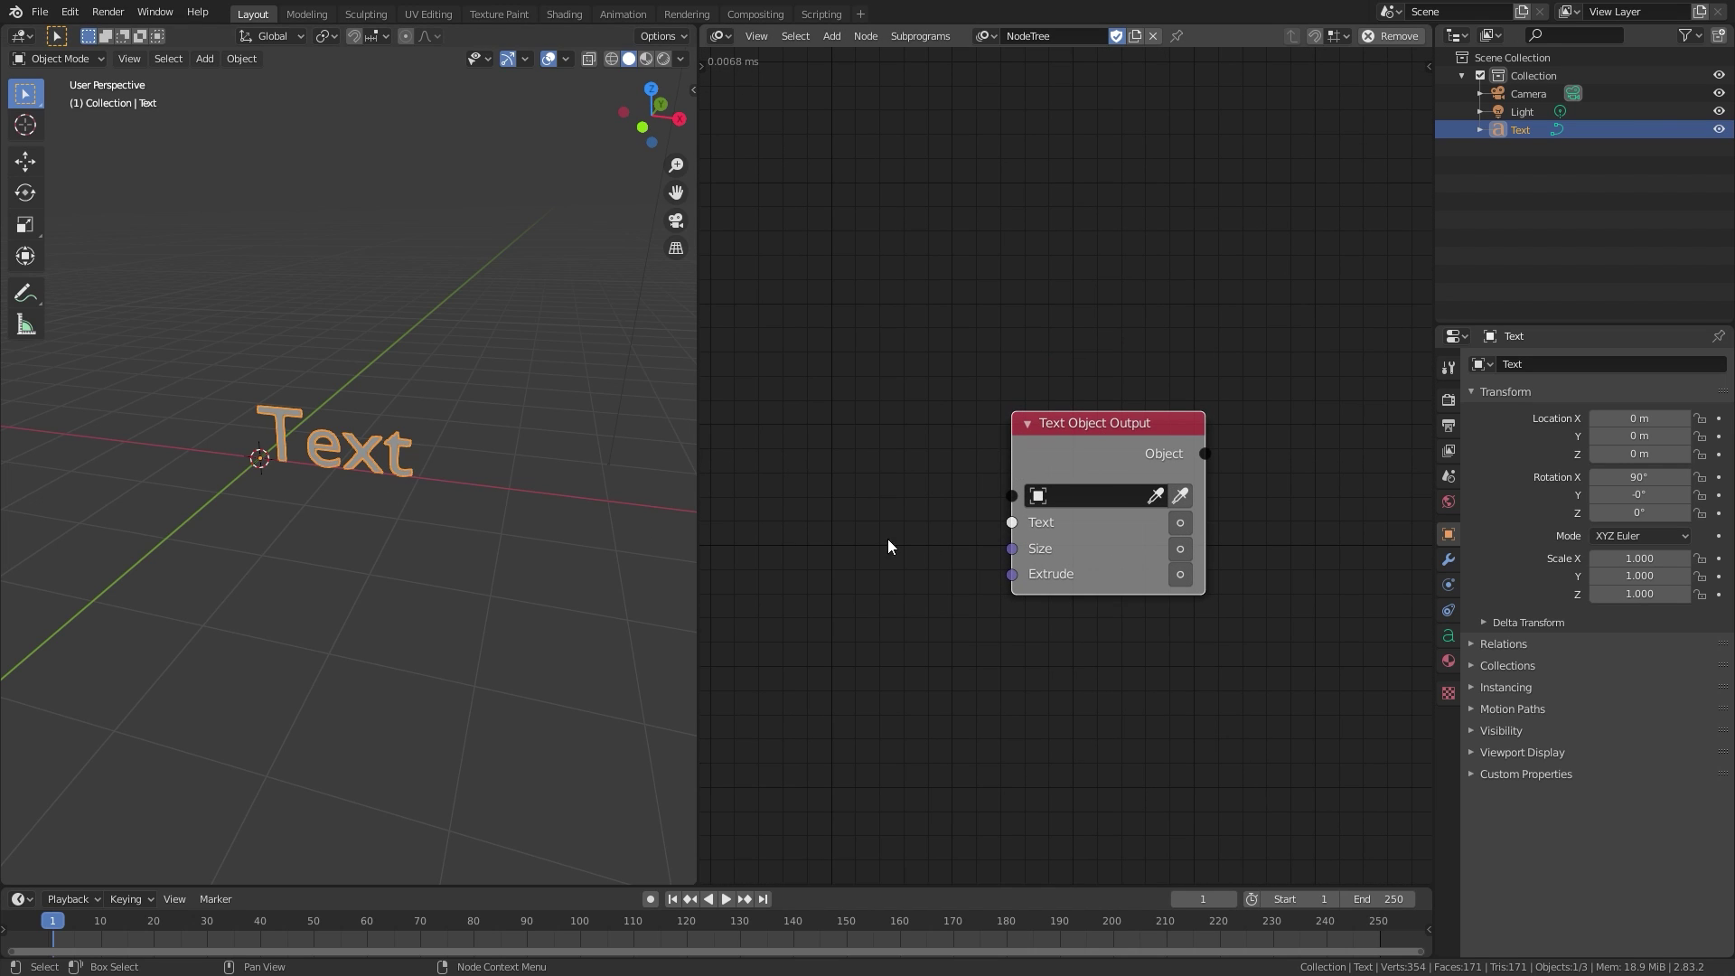
pyautogui.click(1156, 493)
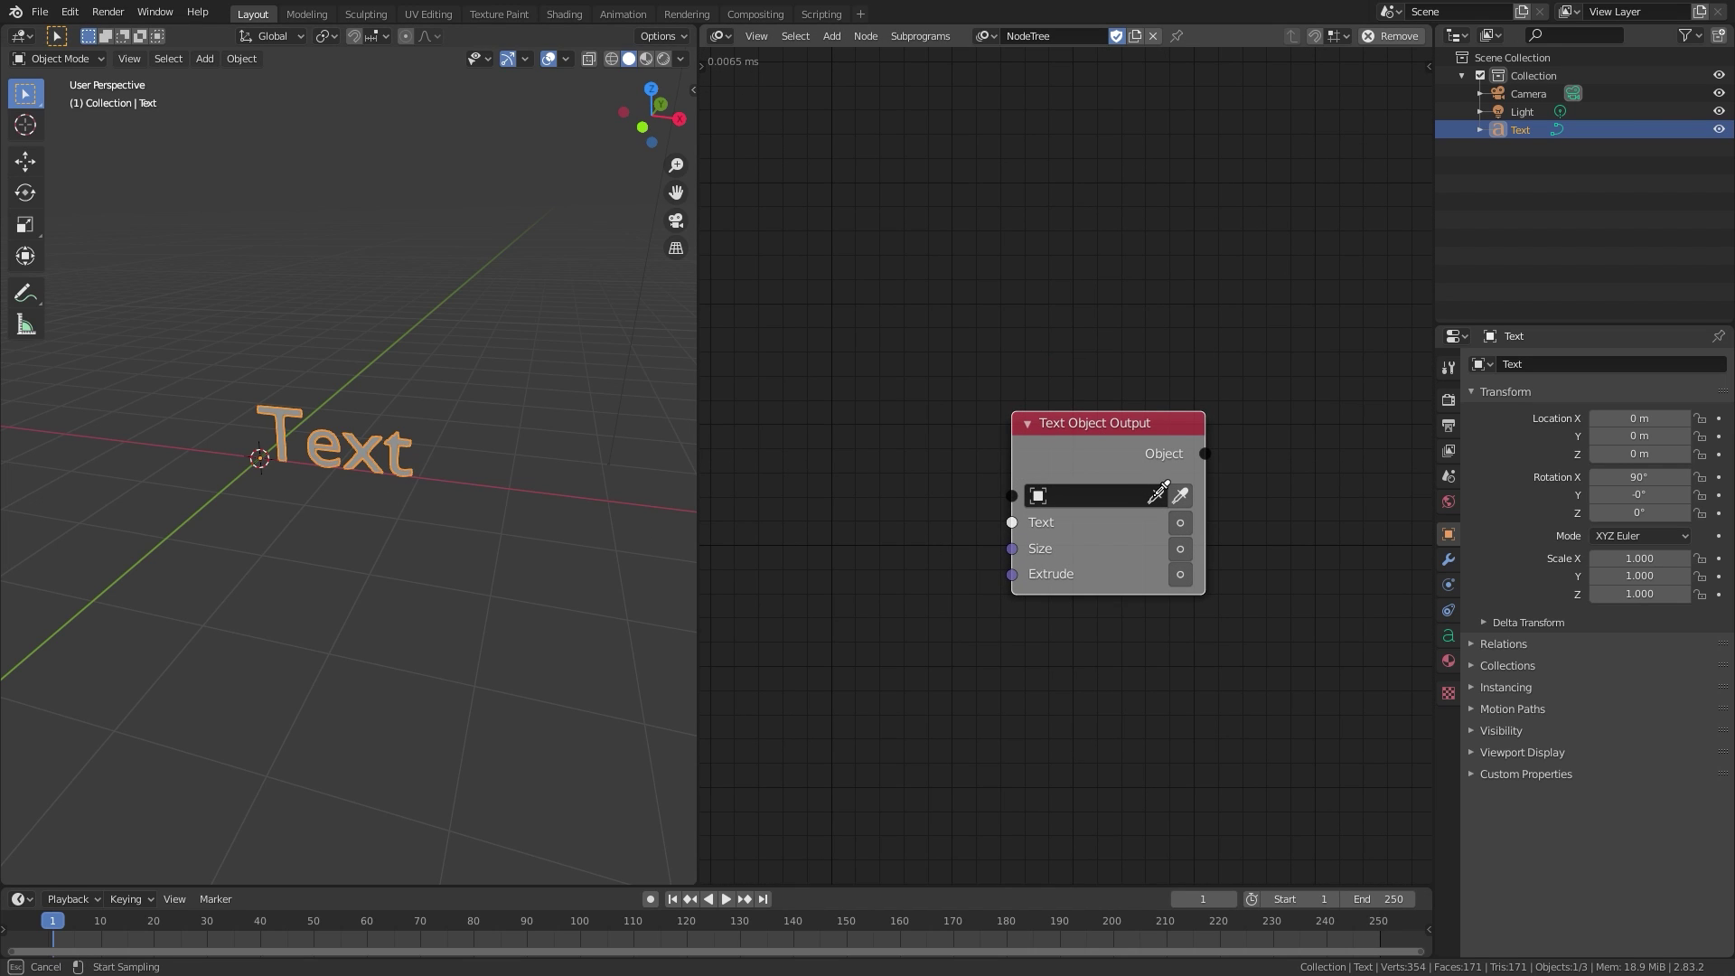
pyautogui.click(358, 454)
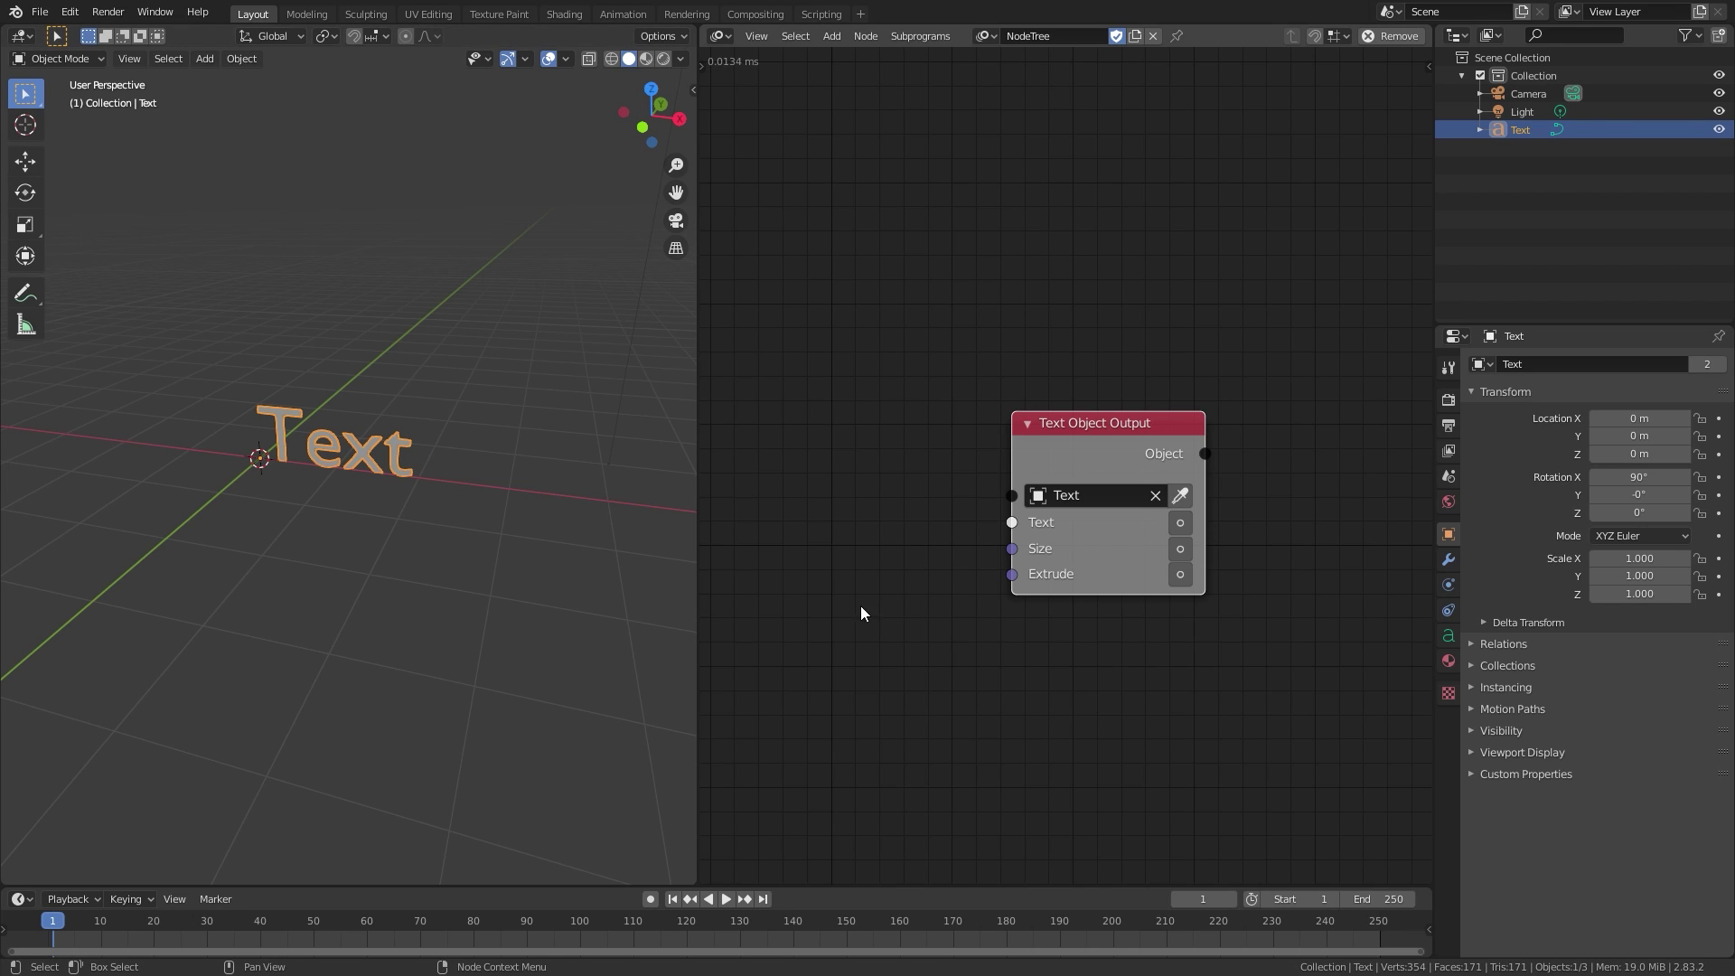
pyautogui.moveTo(1093, 441); pyautogui.dragTo(1150, 439)
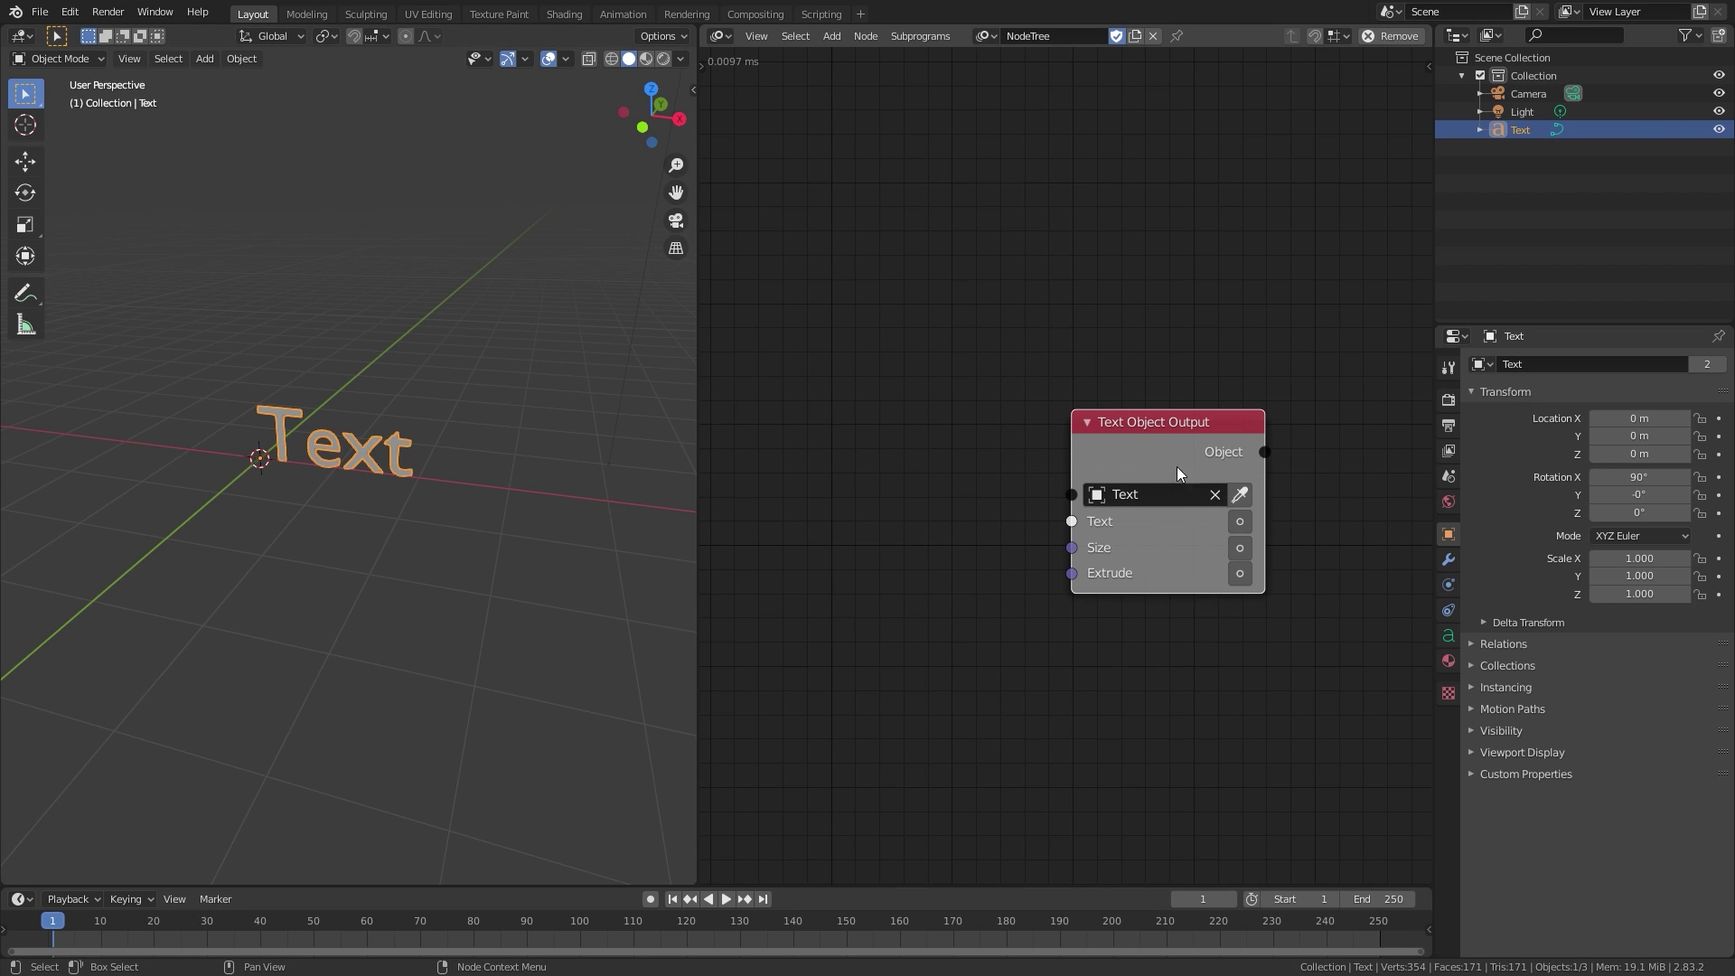
pyautogui.scroll(-1, 1155, 465)
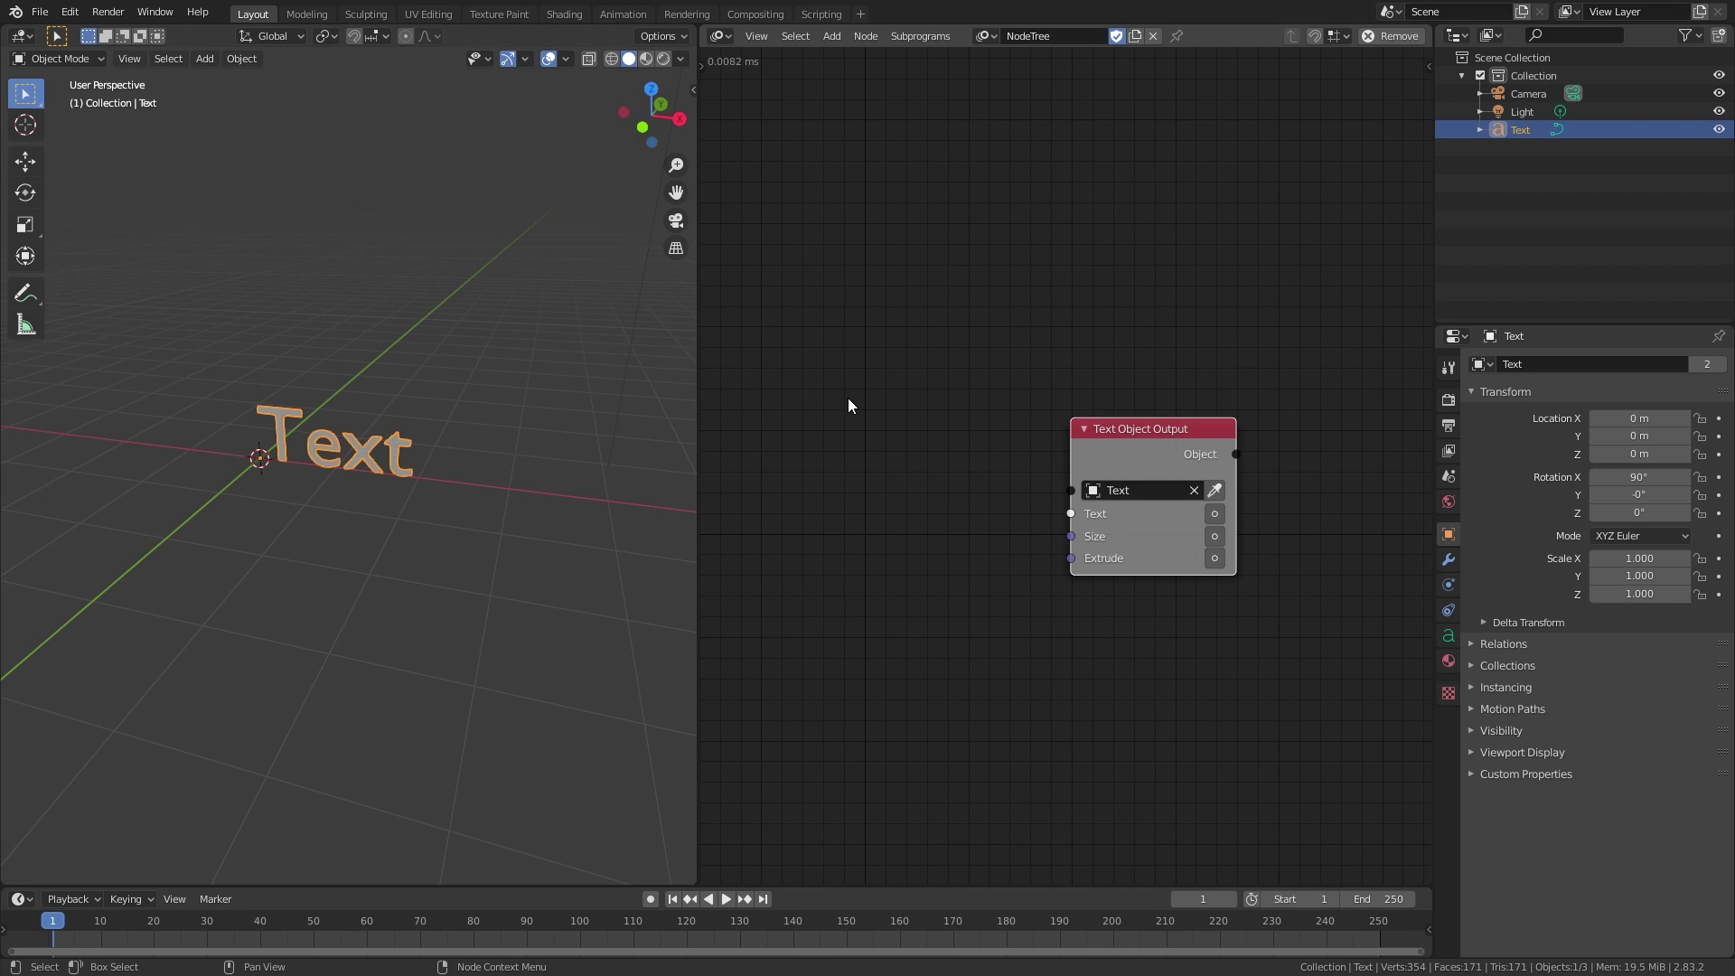
pyautogui.moveTo(1071, 513); pyautogui.dragTo(1003, 506)
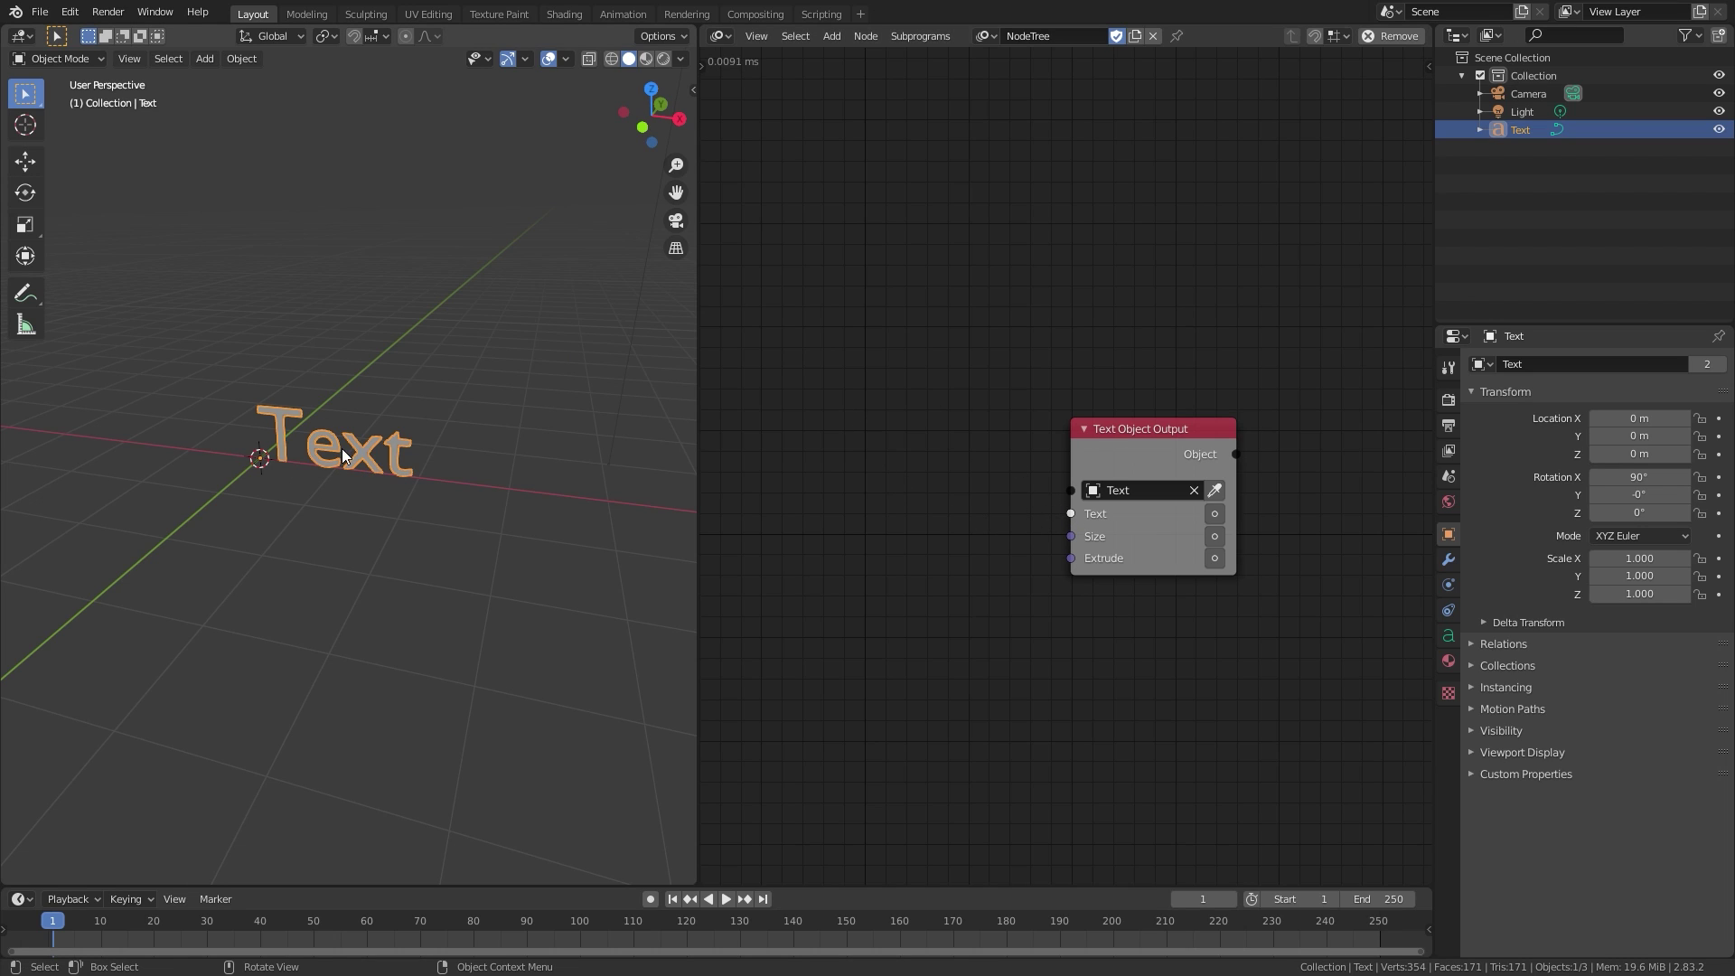
pyautogui.hotkey('ctrl', 'z')
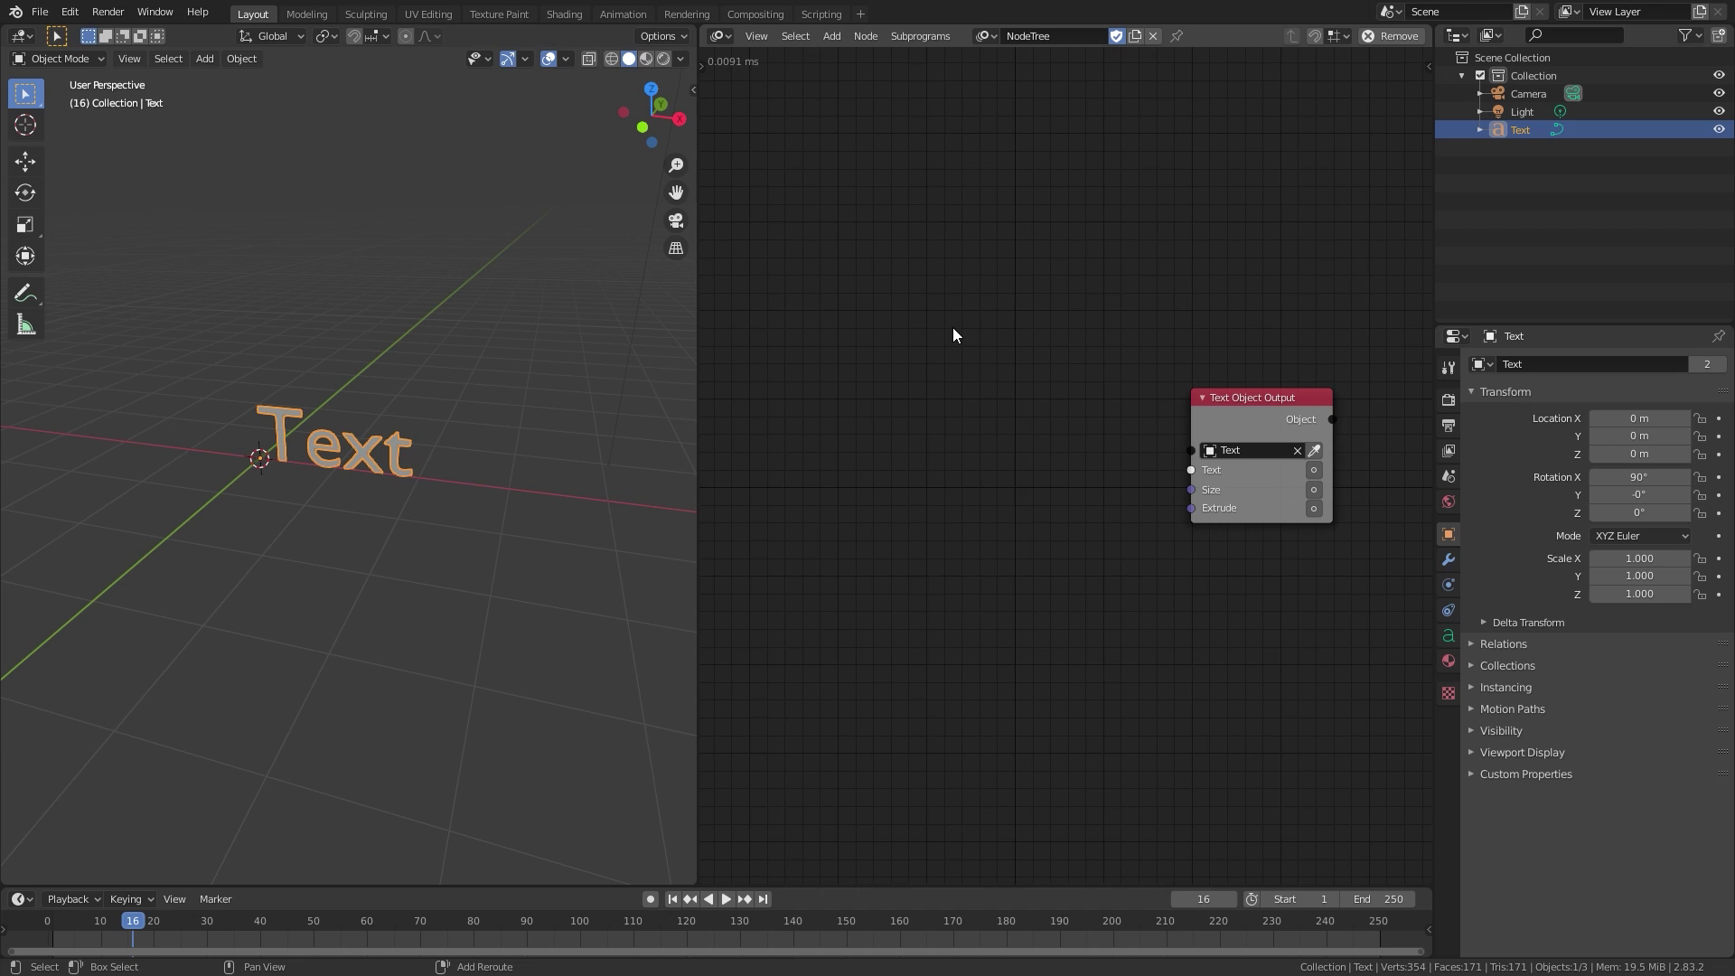
# Add a Trim Text node and link its Text output to the Text input of the Text Object Output node.
pyautogui.hotkey('shift', 'a')
pyautogui.moveTo(914, 168)
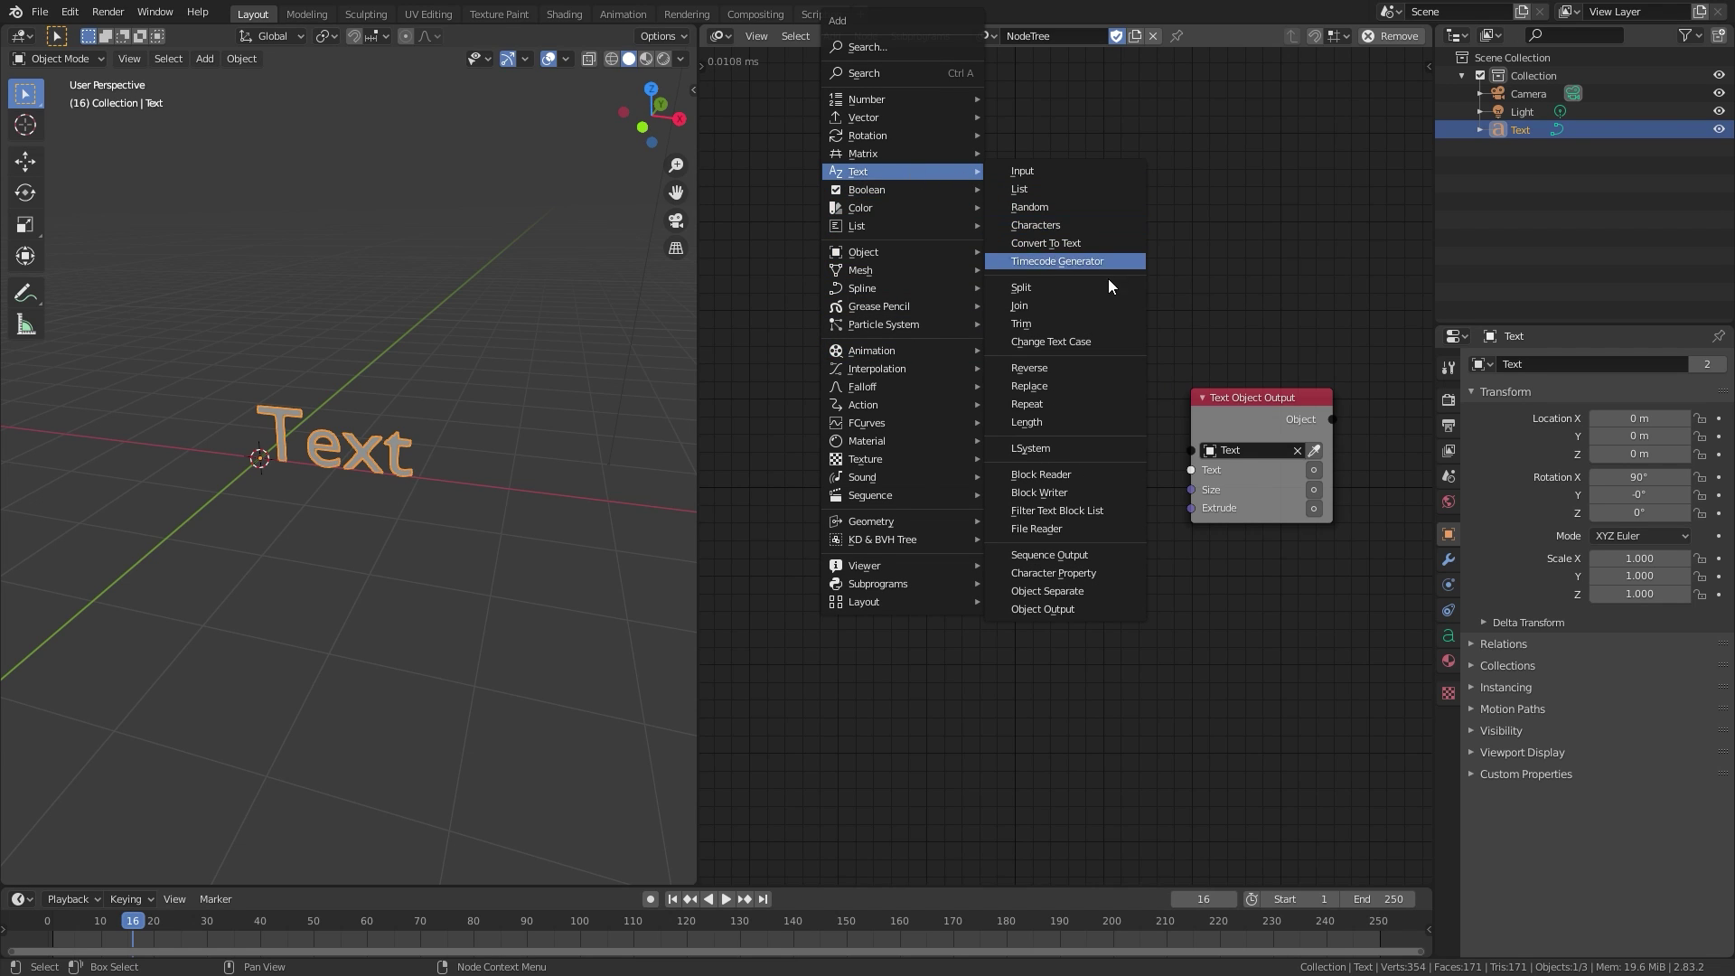
pyautogui.click(1028, 324)
pyautogui.click(828, 407)
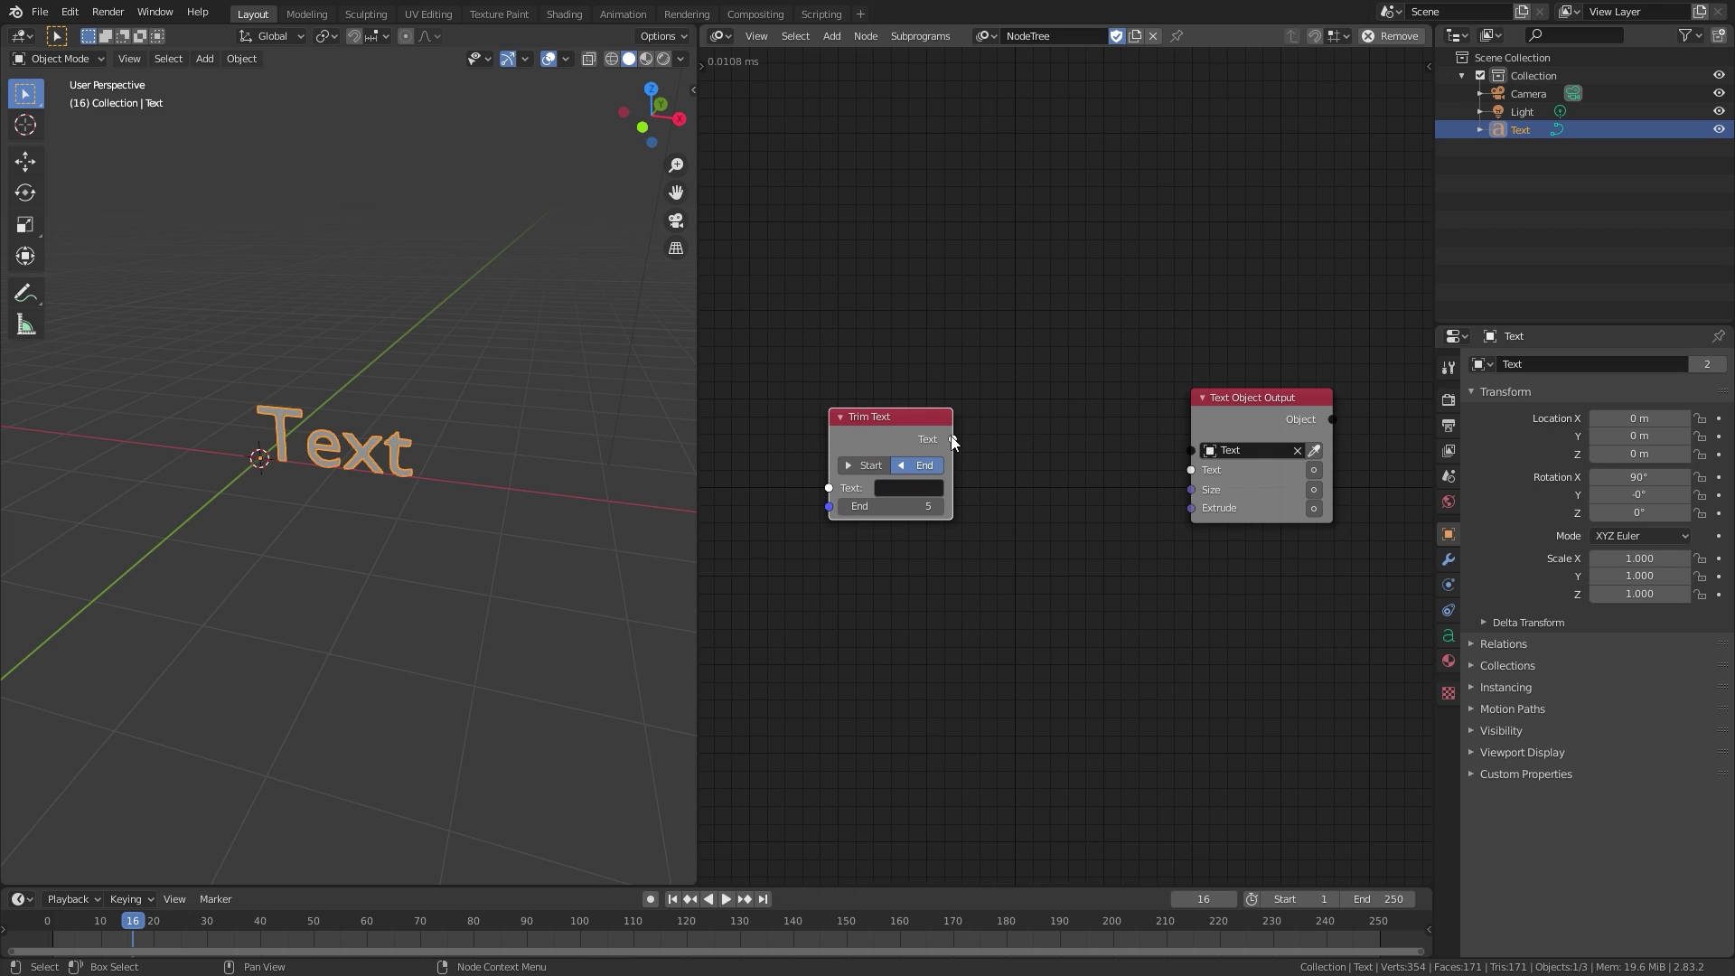
pyautogui.moveTo(952, 439); pyautogui.dragTo(1189, 470)
# Enable the Text property on the Text Object Output node so the linked text drives the object.
pyautogui.scroll(2, 1317, 438)
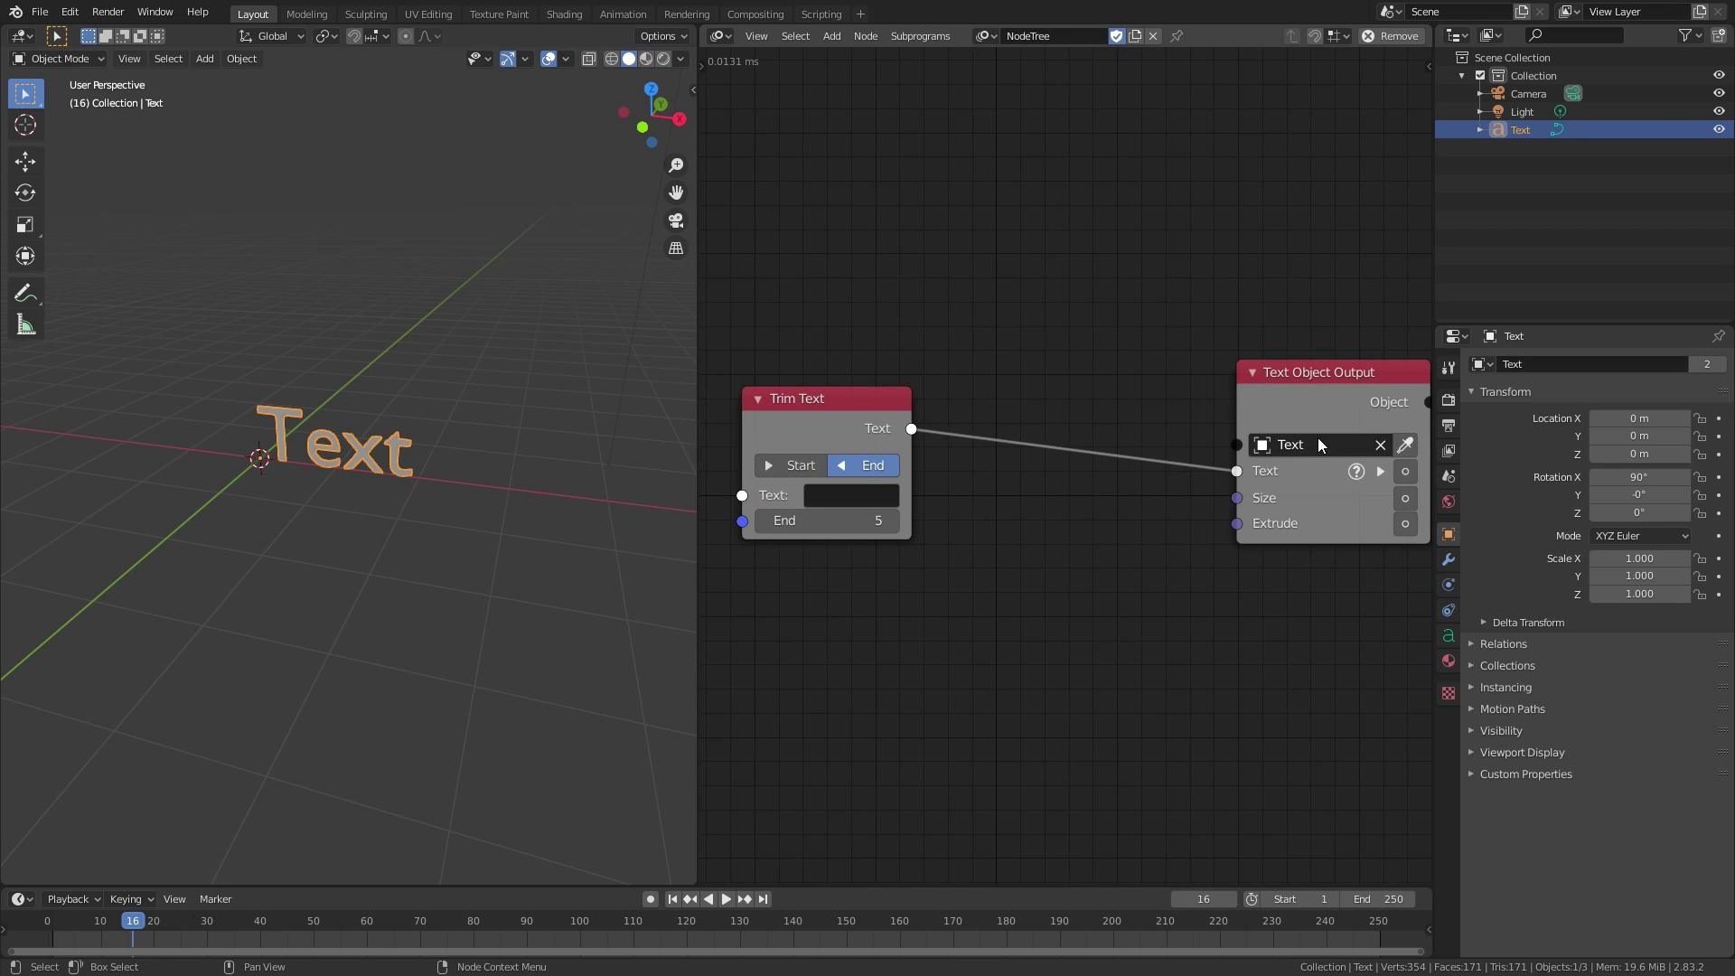
pyautogui.moveTo(1317, 437); pyautogui.dragTo(1151, 430, button='middle')
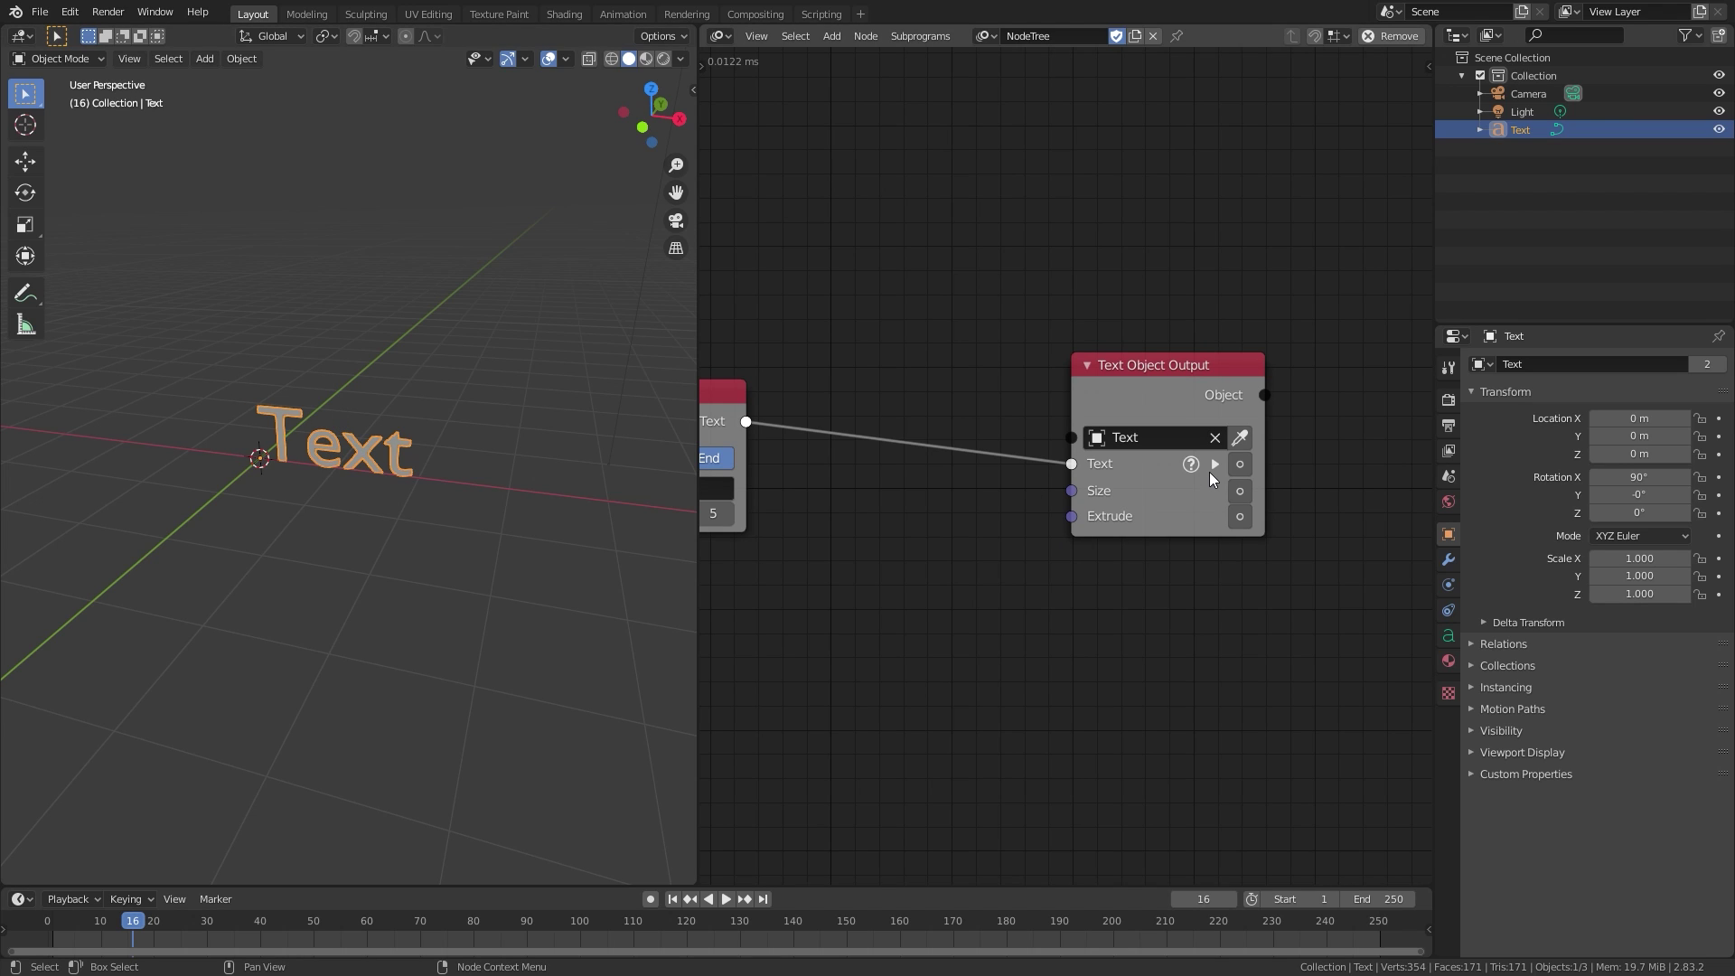
pyautogui.click(1240, 465)
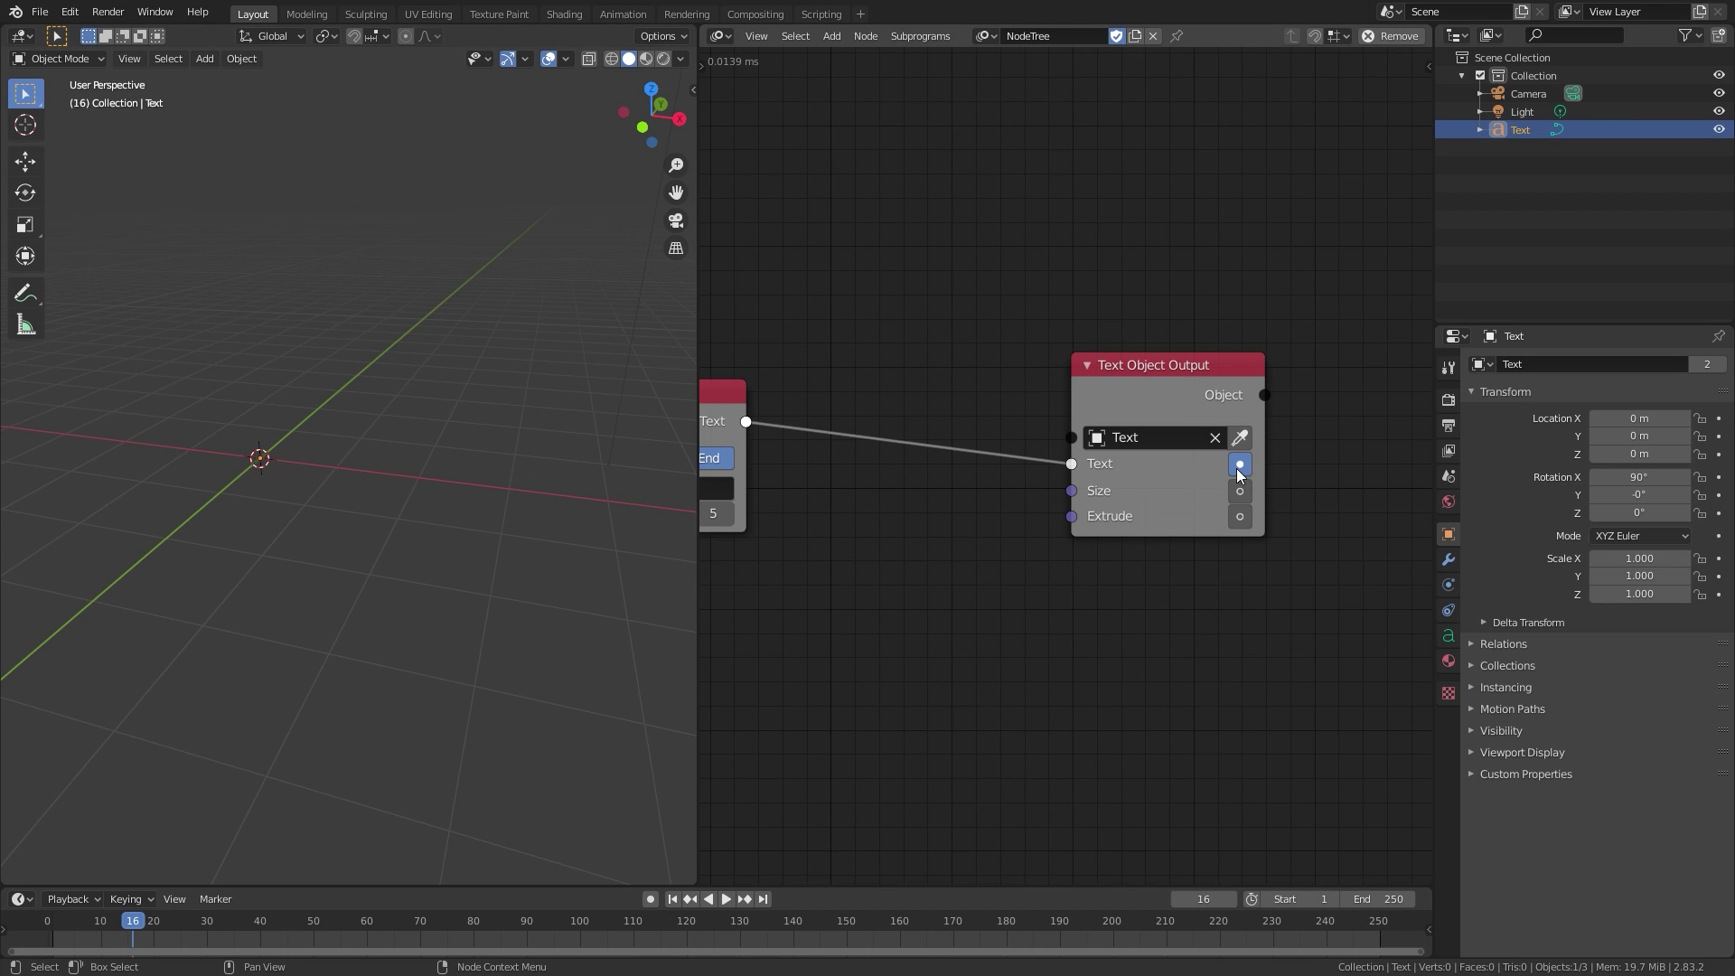
# Enter "Blender" as the Trim Text node's text and raise its End value to 7.
pyautogui.moveTo(864, 436); pyautogui.dragTo(1193, 438, button='middle')
pyautogui.click(1028, 474)
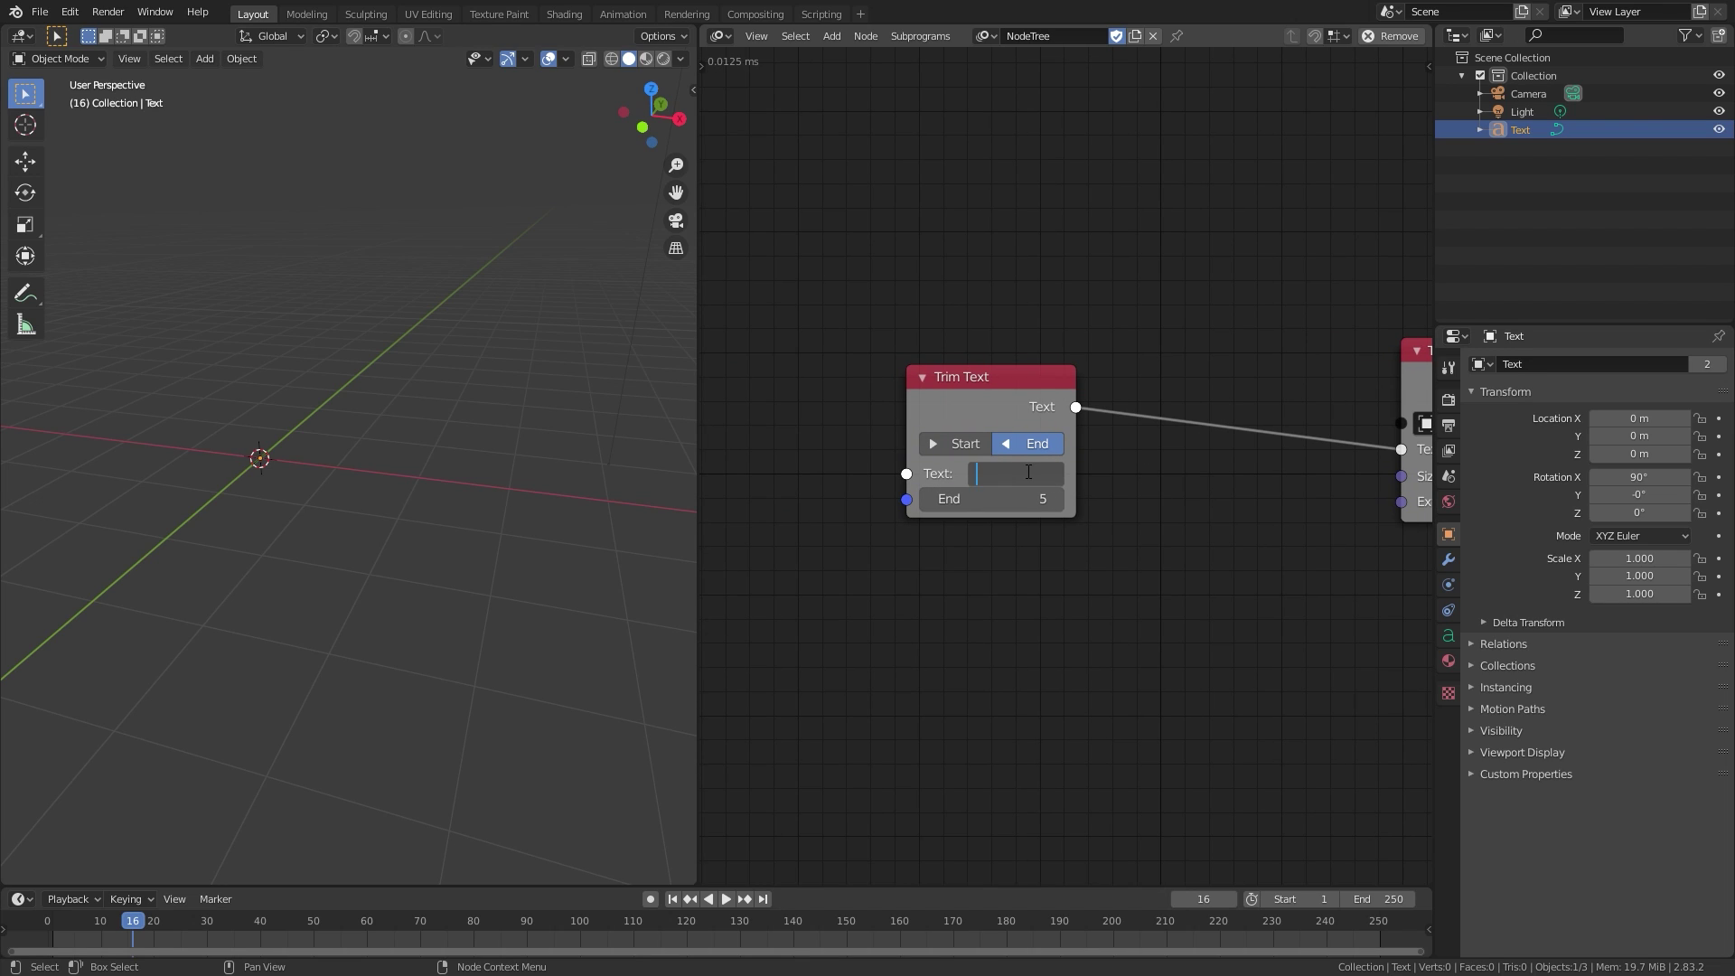
pyautogui.write('Blender')
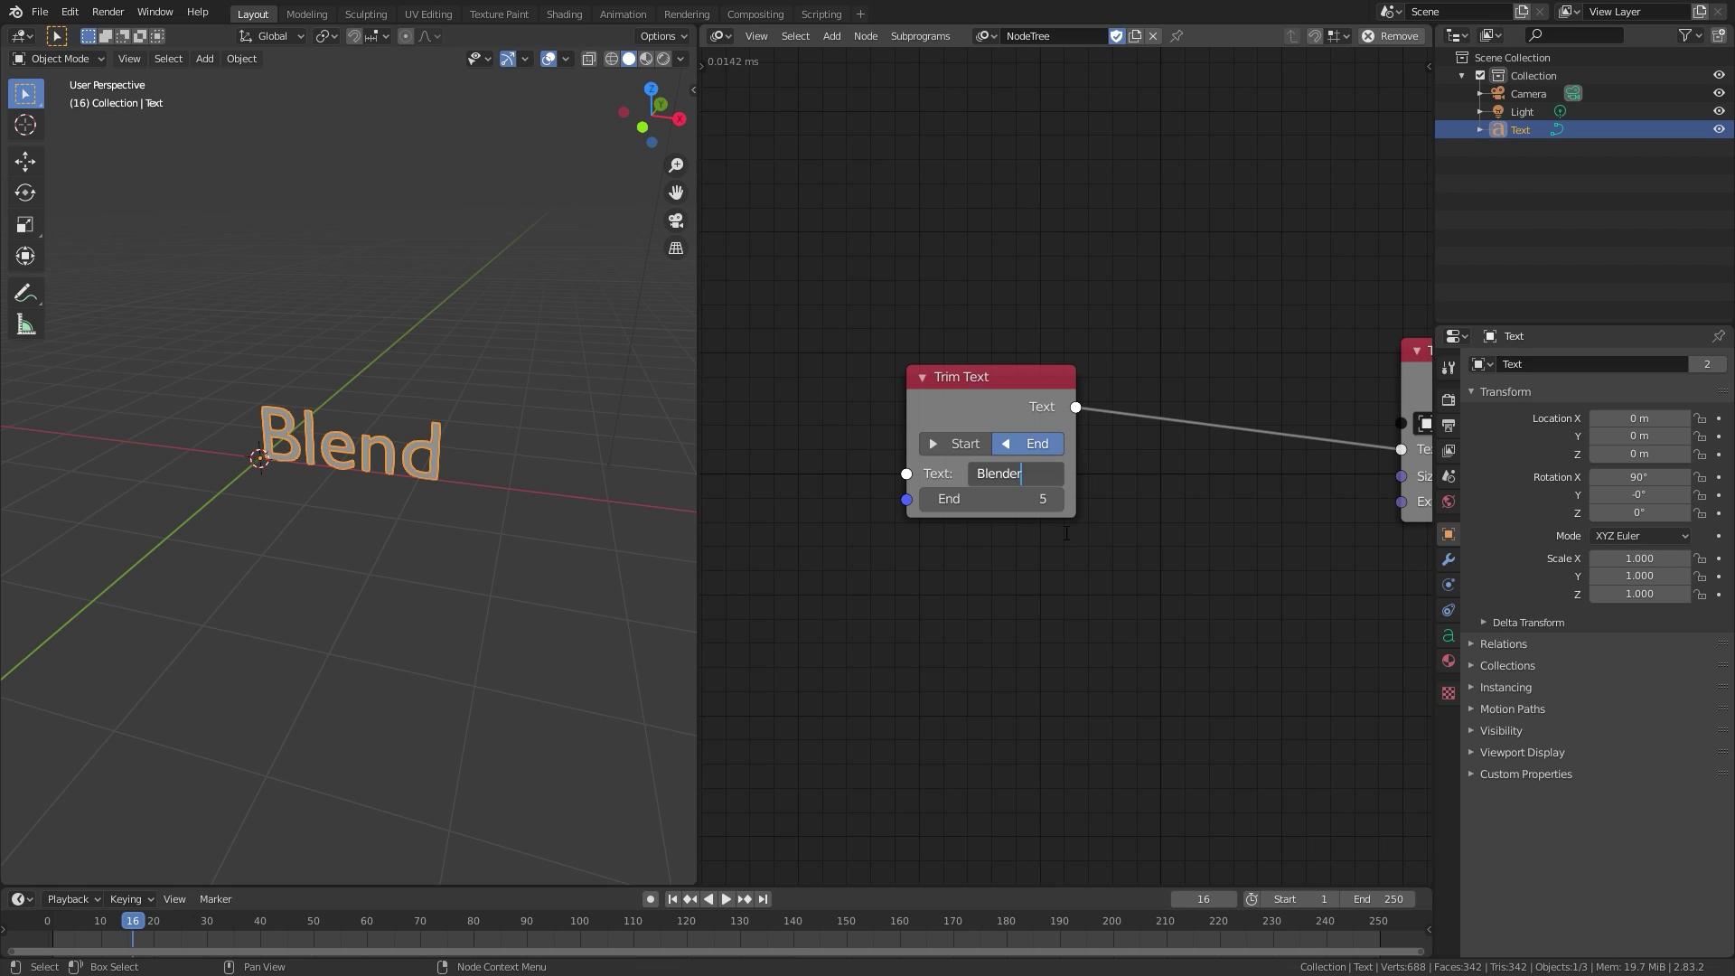
pyautogui.press('Return')
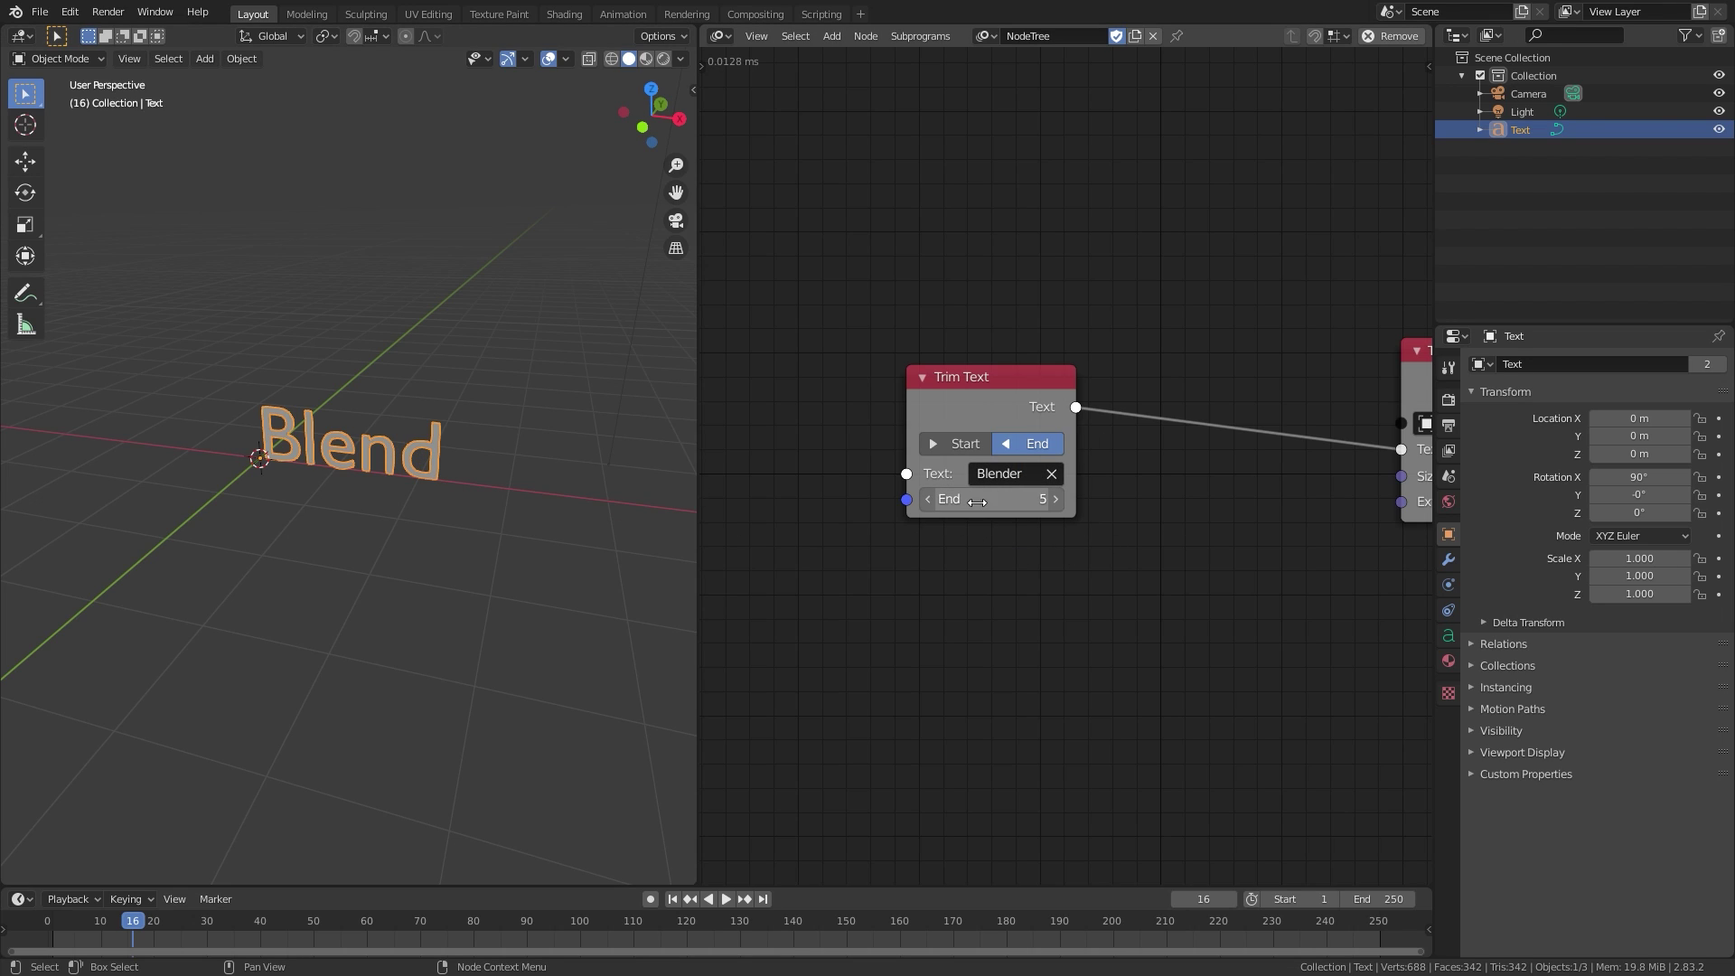
pyautogui.click(1055, 499)
pyautogui.click(1055, 499)
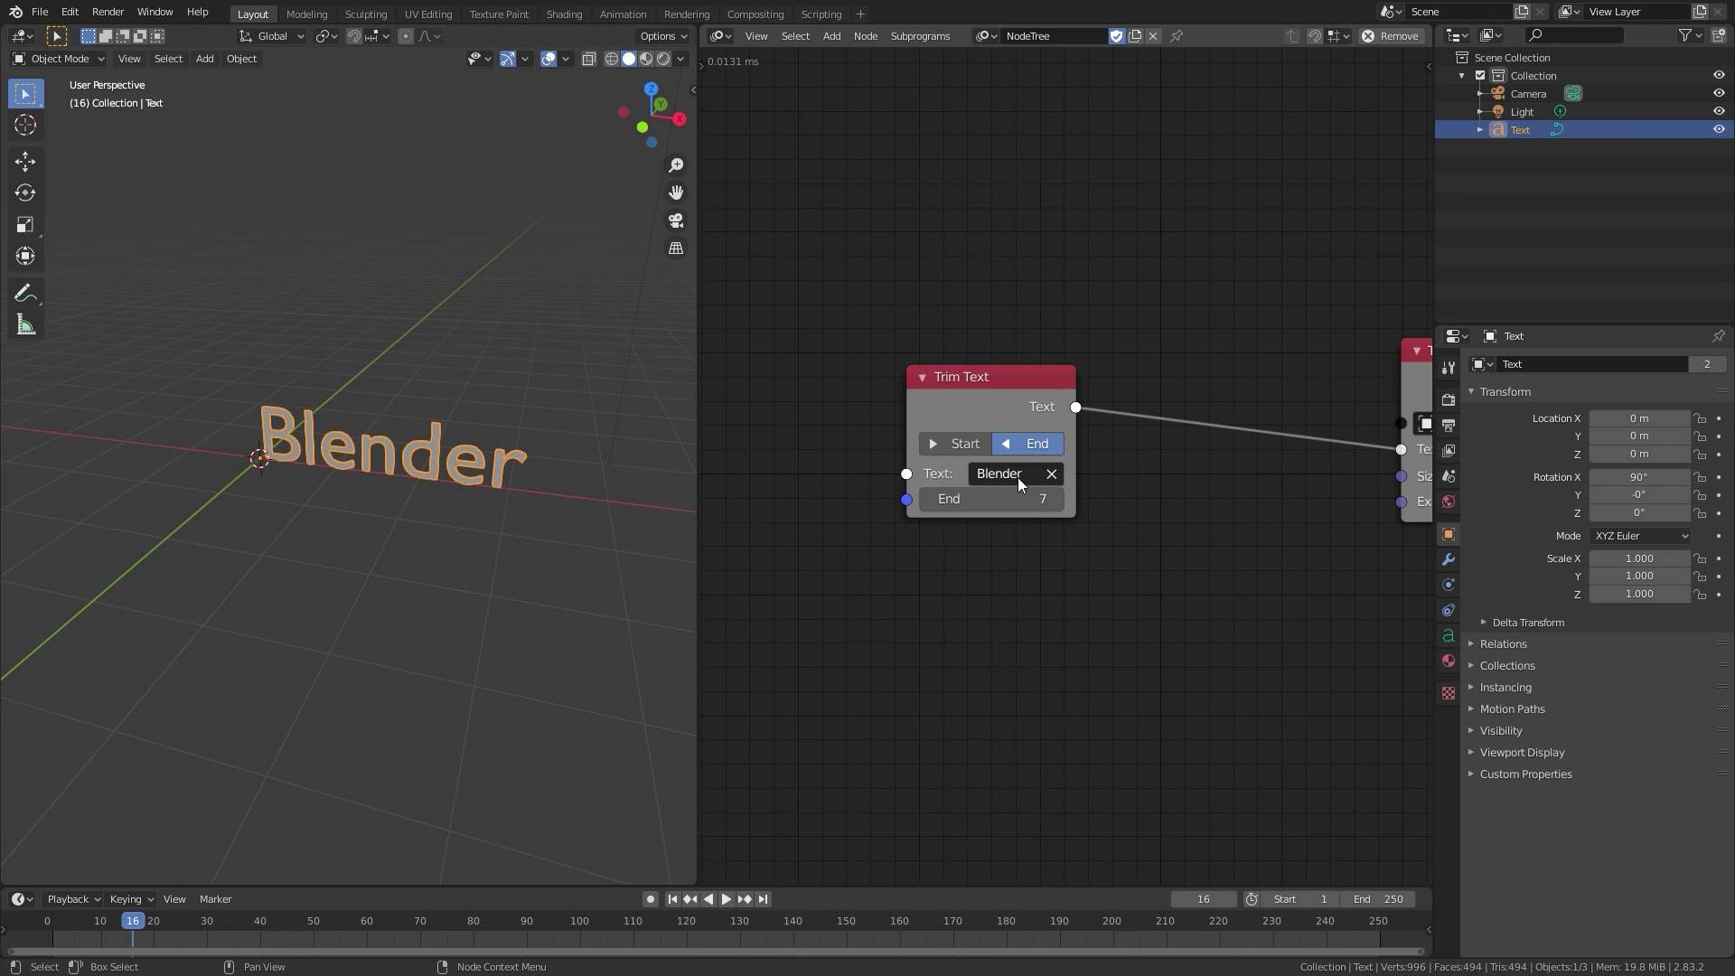
# Add a Time Info node in the free space before the Trim Text node.
pyautogui.keyDown('ctrl'); pyautogui.hscroll(-5, 1017, 477); pyautogui.keyUp('ctrl')
pyautogui.moveTo(1090, 502); pyautogui.dragTo(1020, 455)
pyautogui.scroll(-1, 906, 437)
pyautogui.hotkey('shift', 'a')
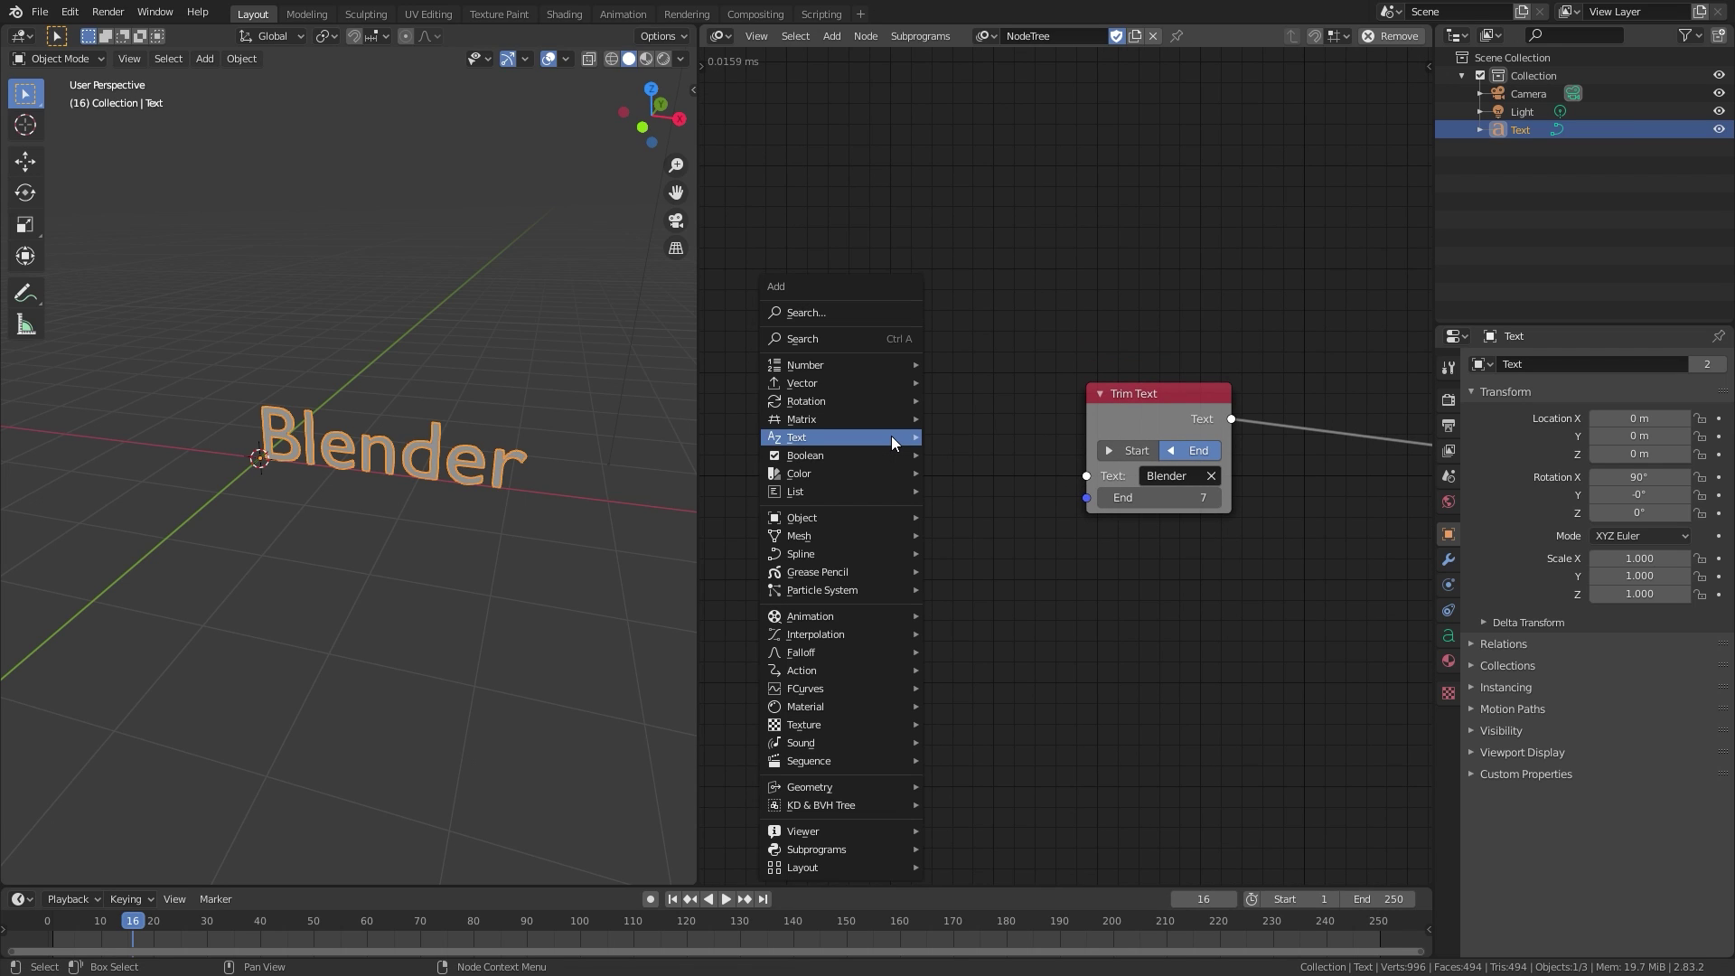
pyautogui.moveTo(819, 619)
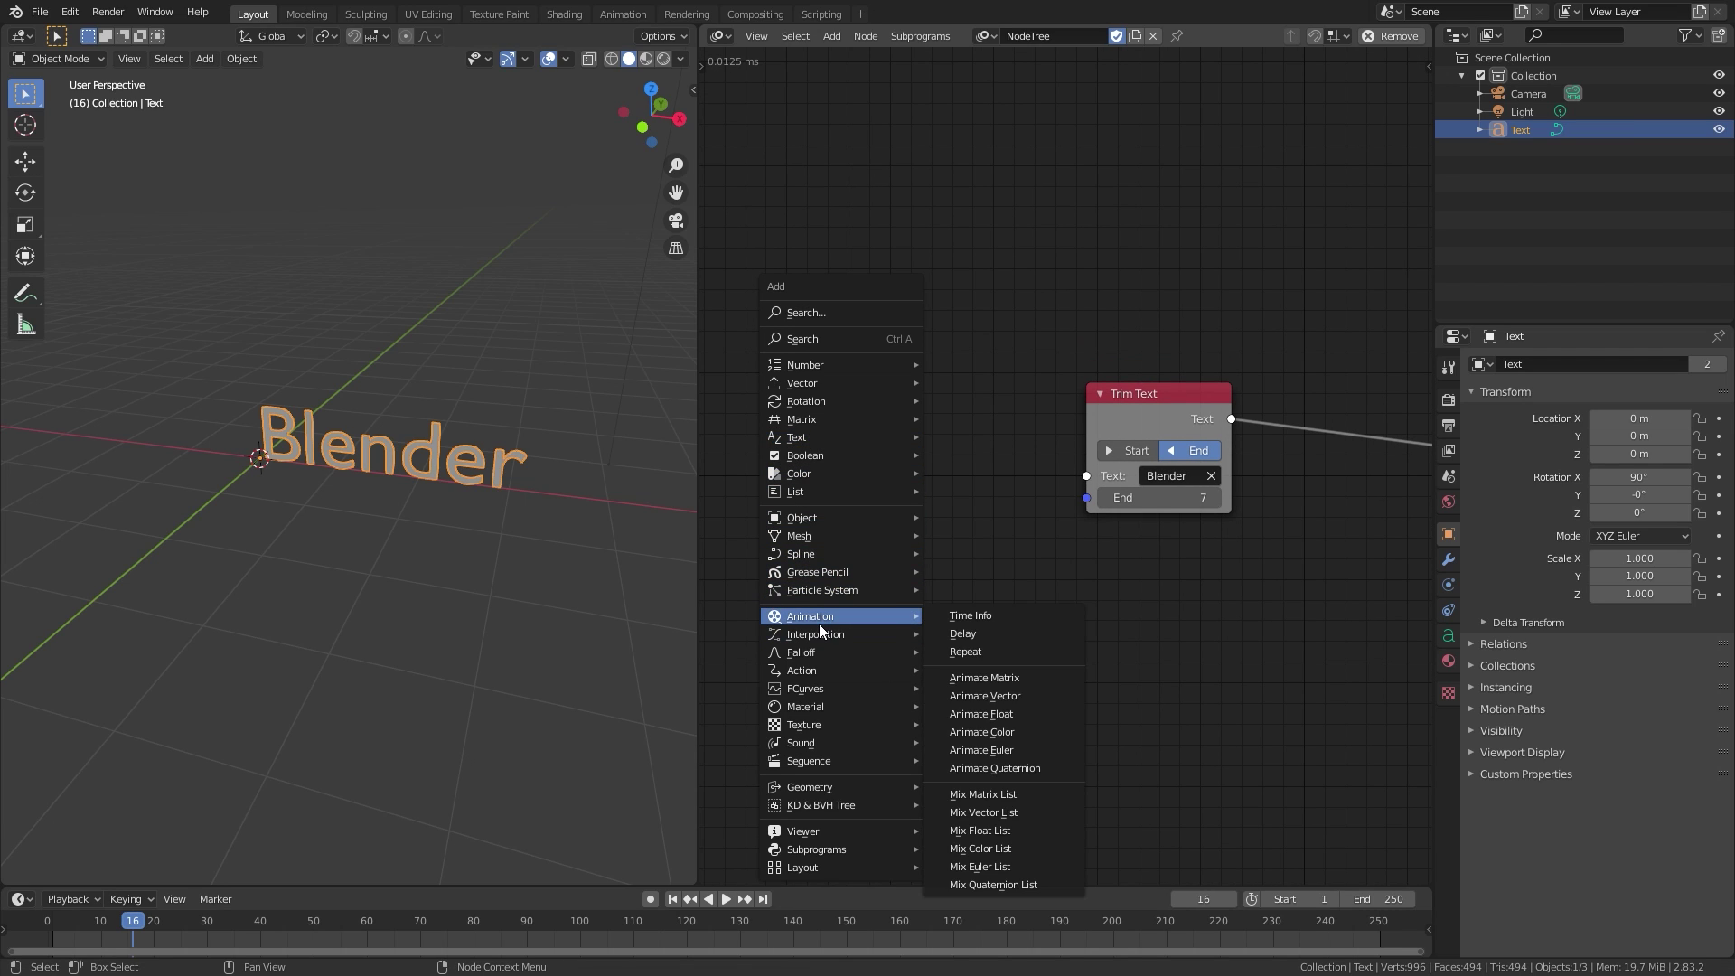
pyautogui.click(981, 616)
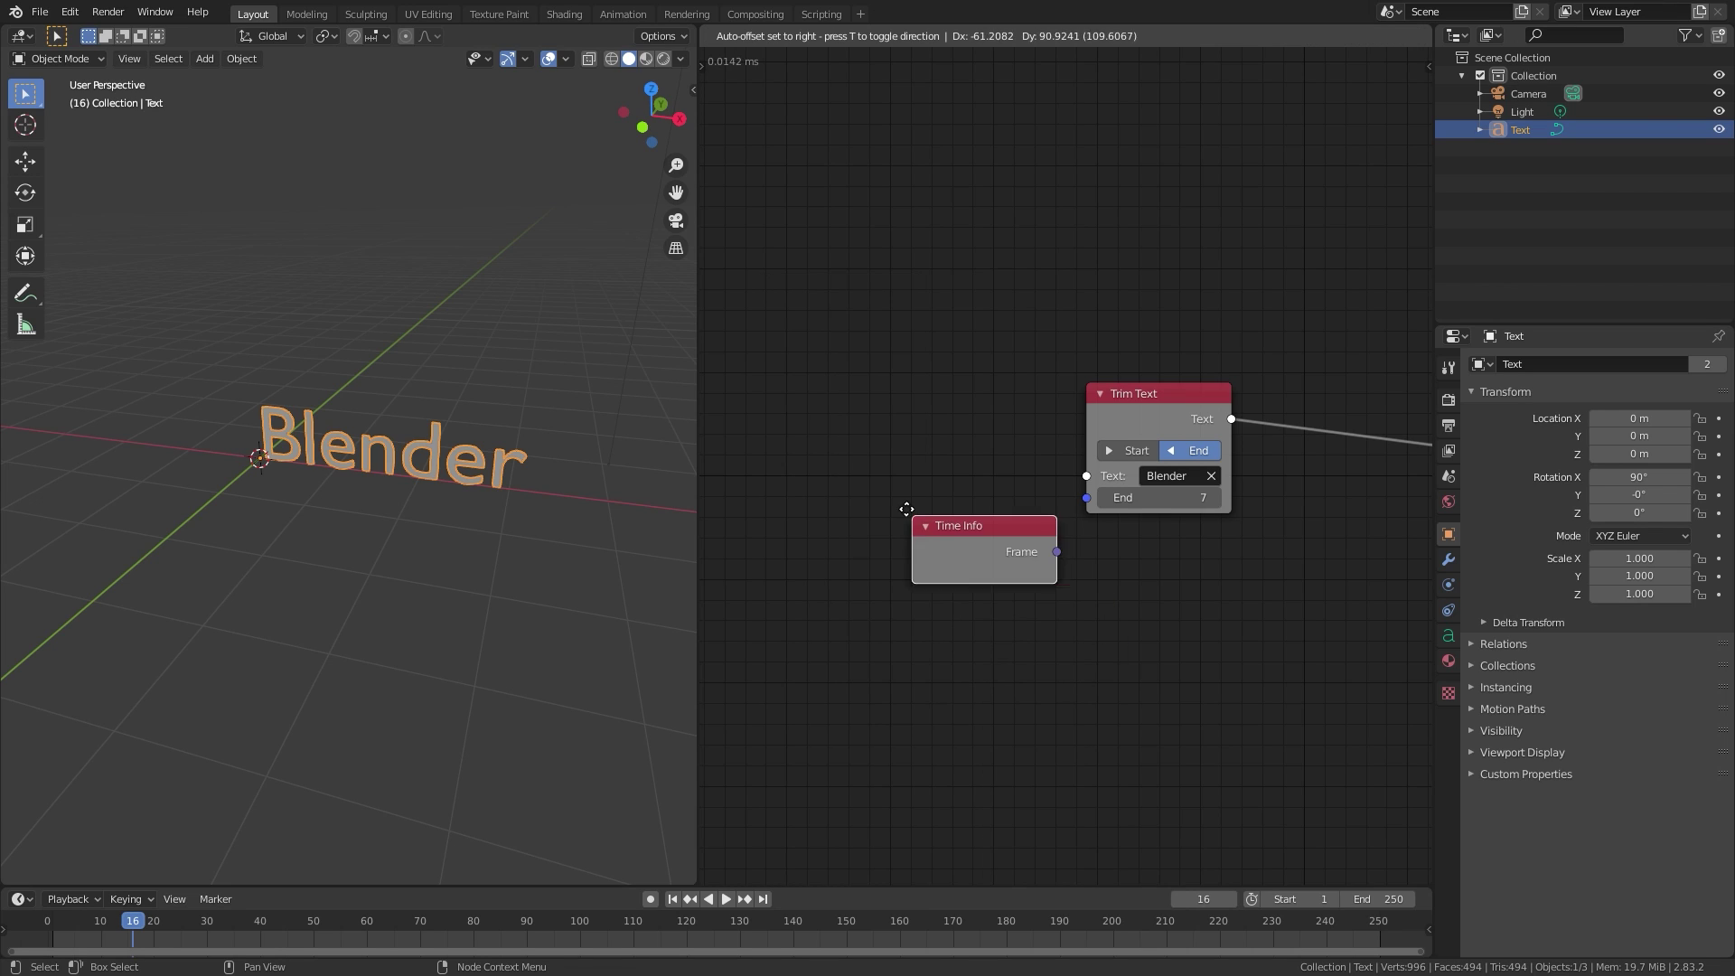
pyautogui.click(712, 405)
# Link the Time Info node's Frame output to the Trim Text node's End input.
pyautogui.moveTo(883, 447); pyautogui.dragTo(985, 441, button='middle')
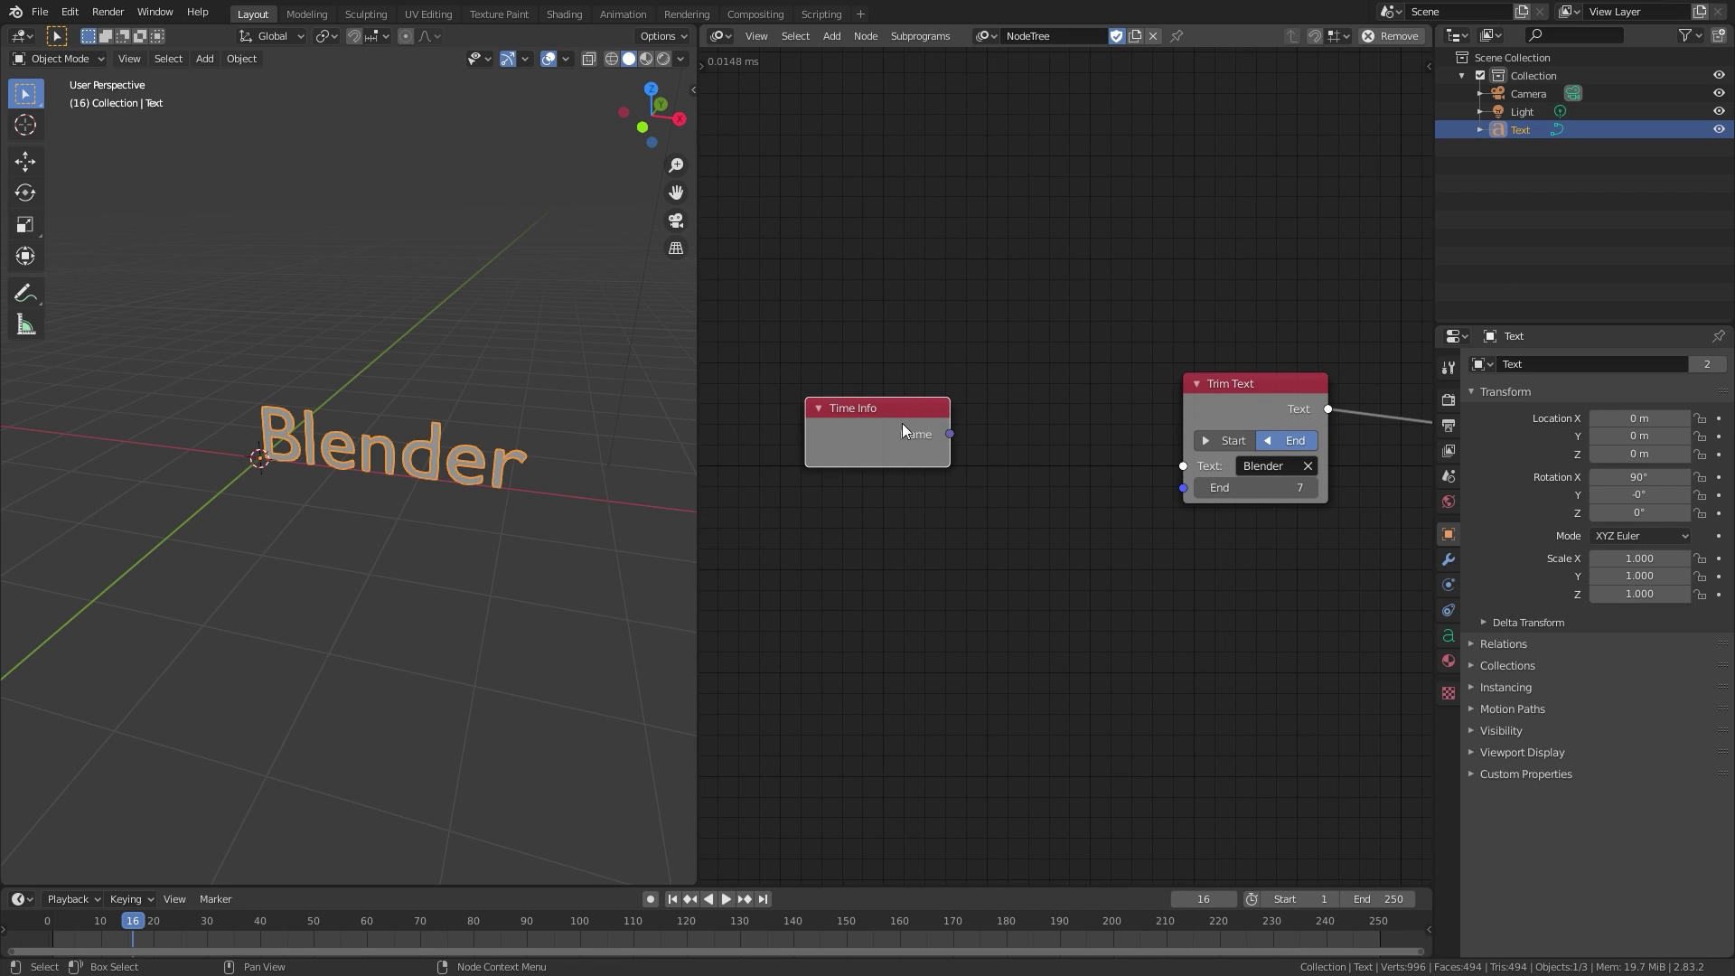
pyautogui.hotkey('ctrl', 'z')
pyautogui.moveTo(871, 441); pyautogui.dragTo(1196, 494)
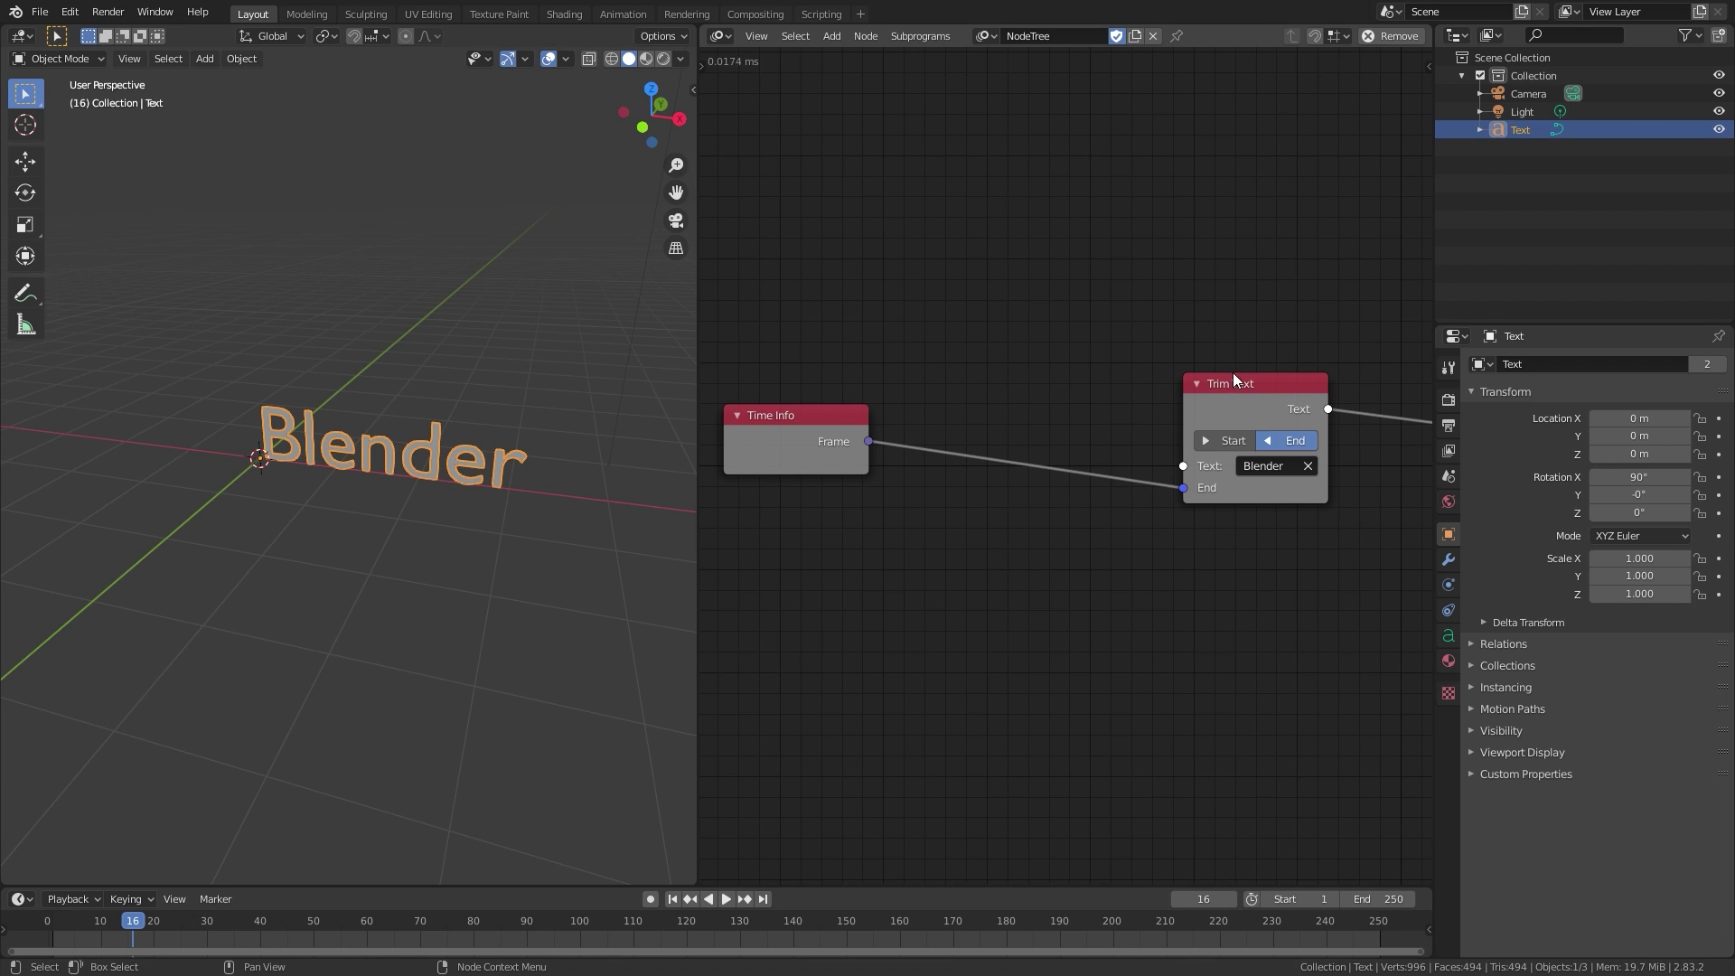
# Play the animation from frame 1, stop it, and step back a few frames to check the typing effect.
pyautogui.click(673, 900)
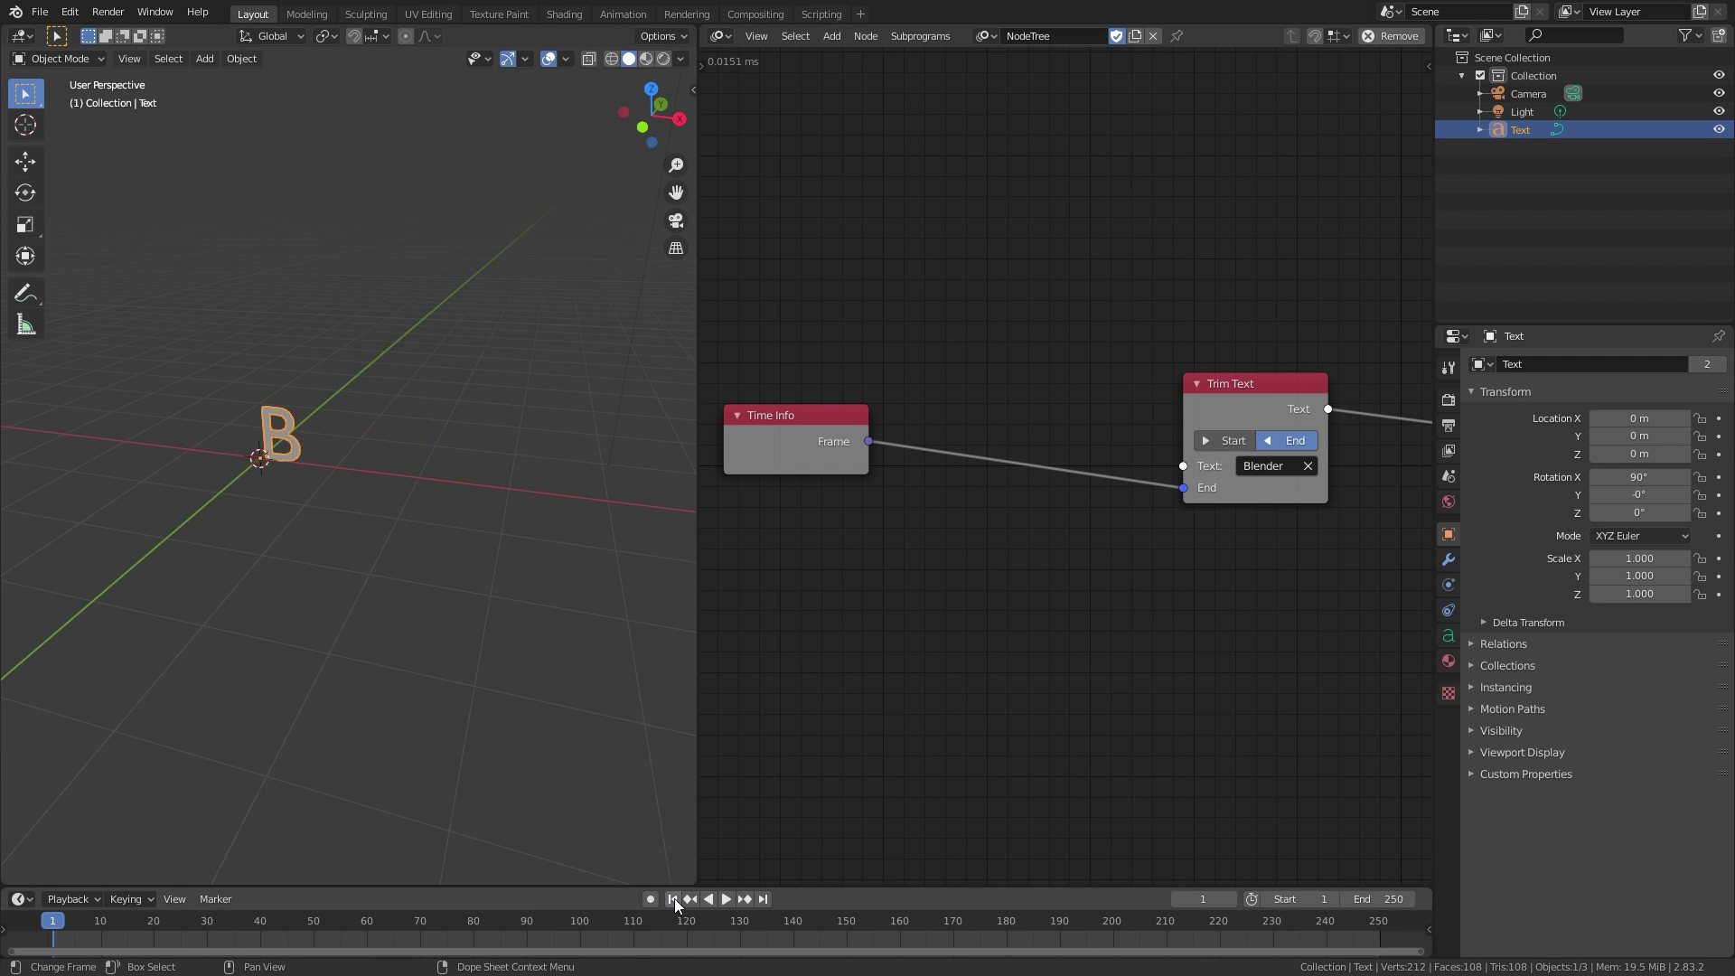
pyautogui.press('space')
pyautogui.press('space')
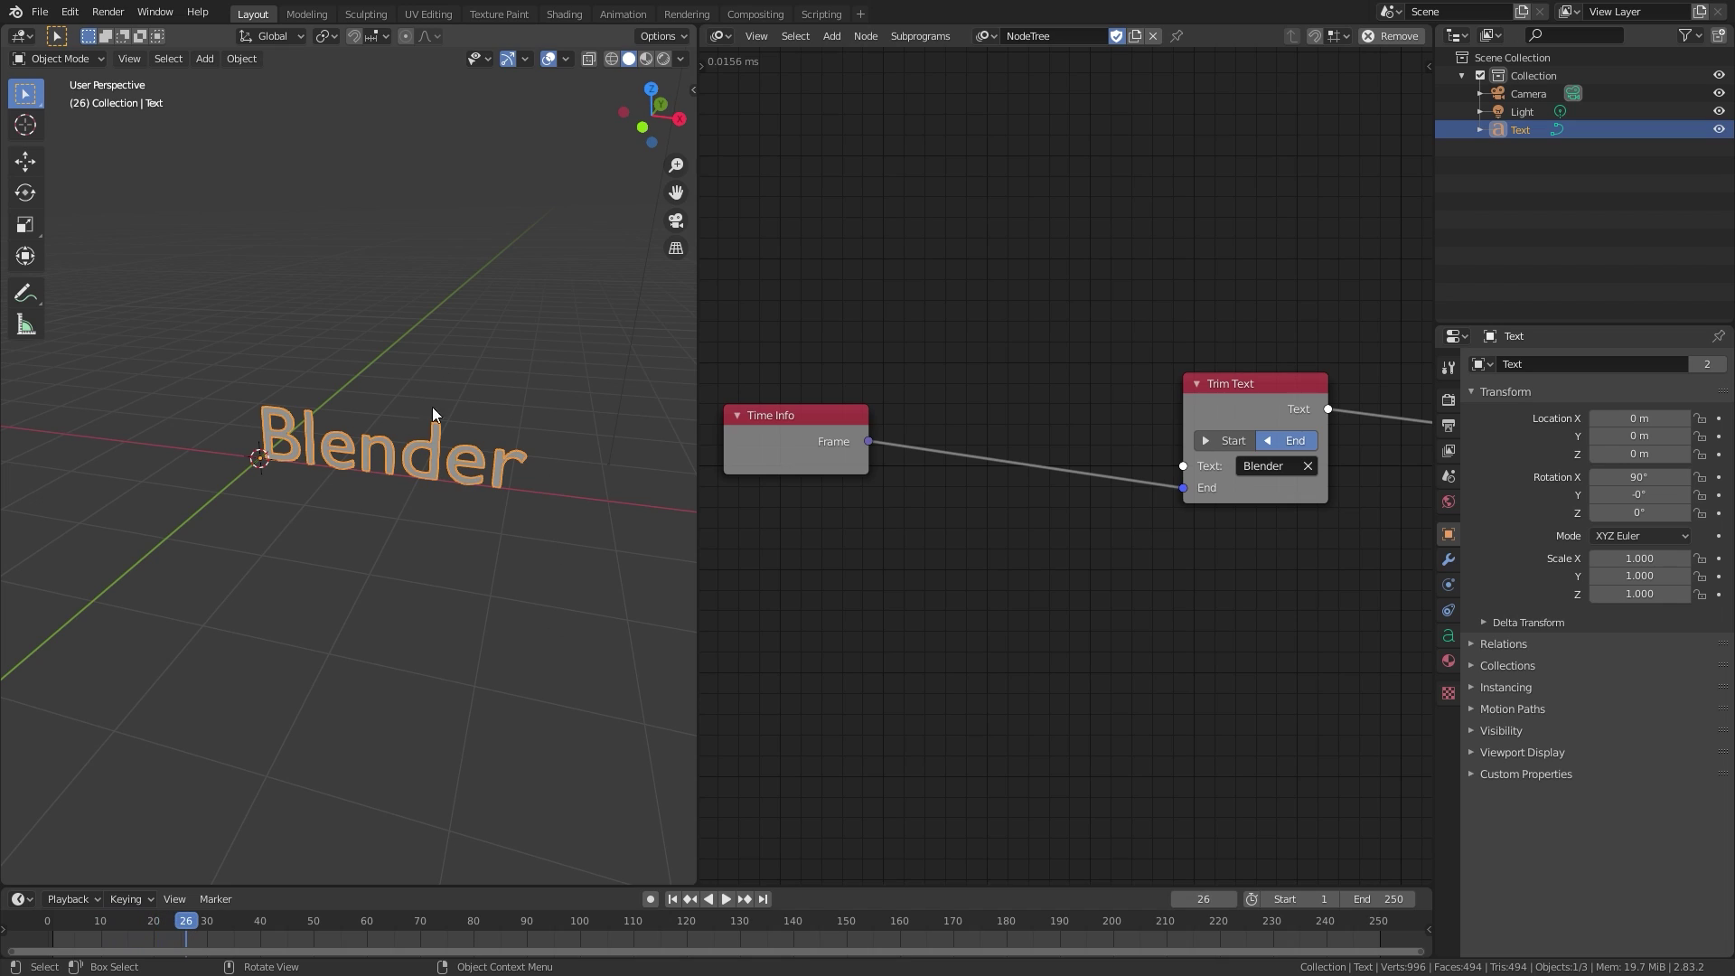
pyautogui.press('Left')
pyautogui.press('Left')
pyautogui.press('Left')
# Step frame by frame from frame 1 to frame 5 to examine the letters appearing, and return to the first frame.
pyautogui.click(671, 898)
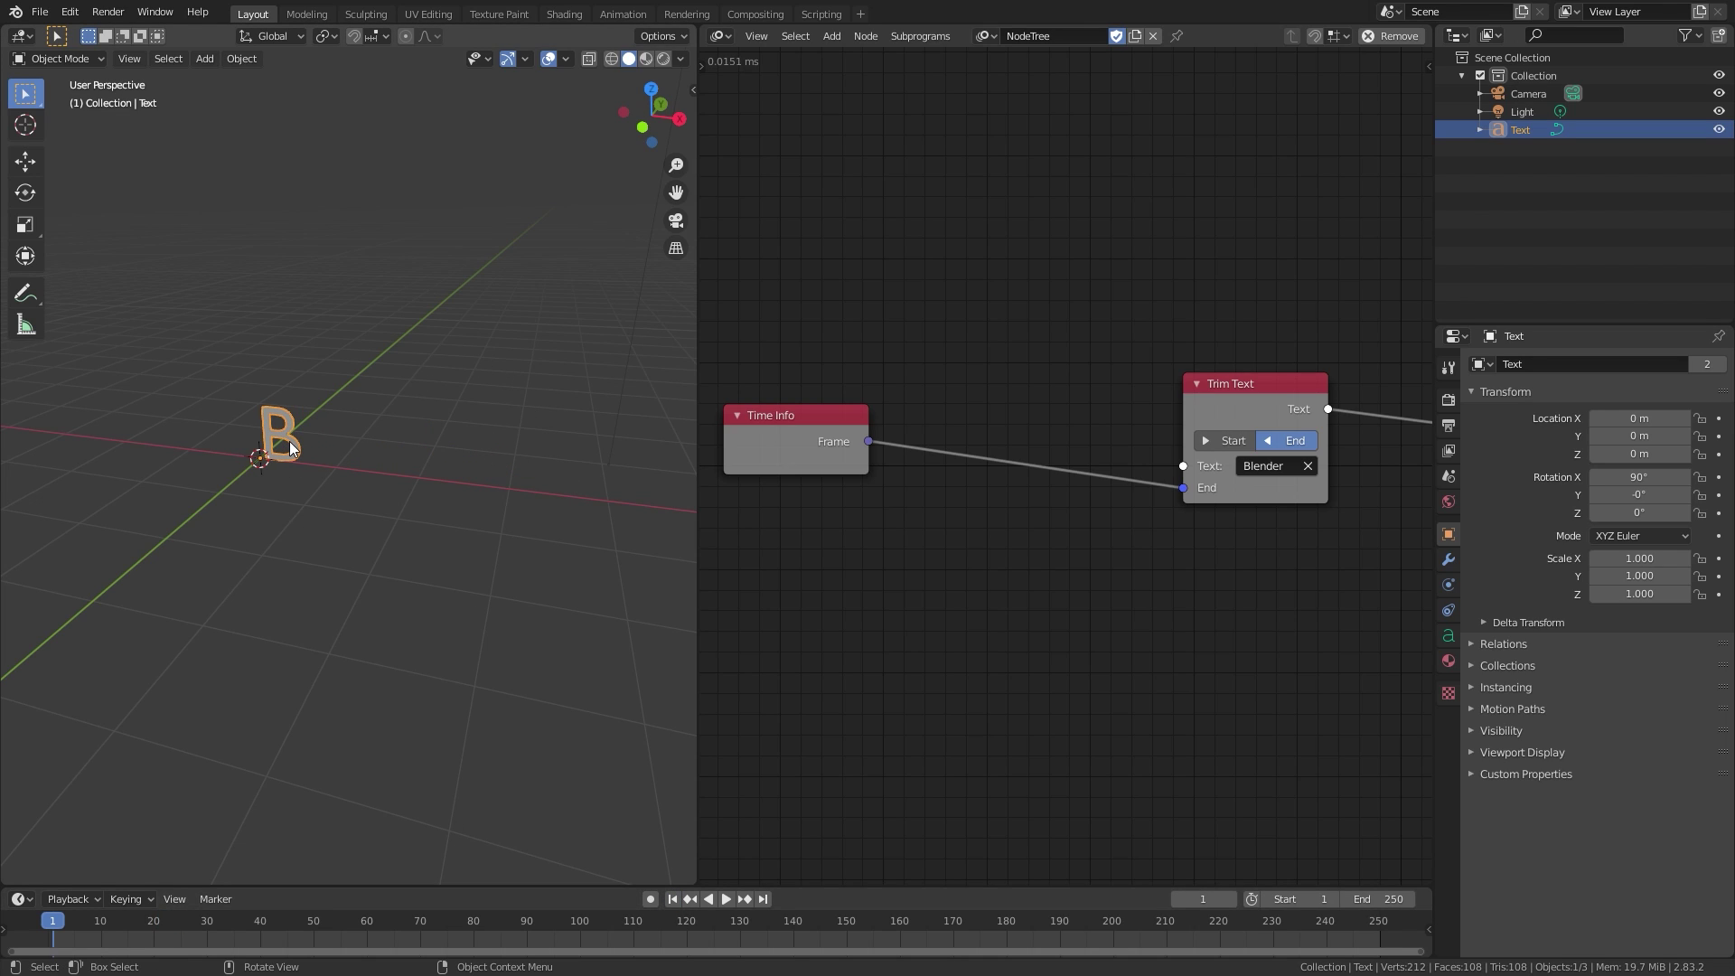
pyautogui.press('Right')
pyautogui.press('Right')
pyautogui.press('Right')
pyautogui.press('Right')
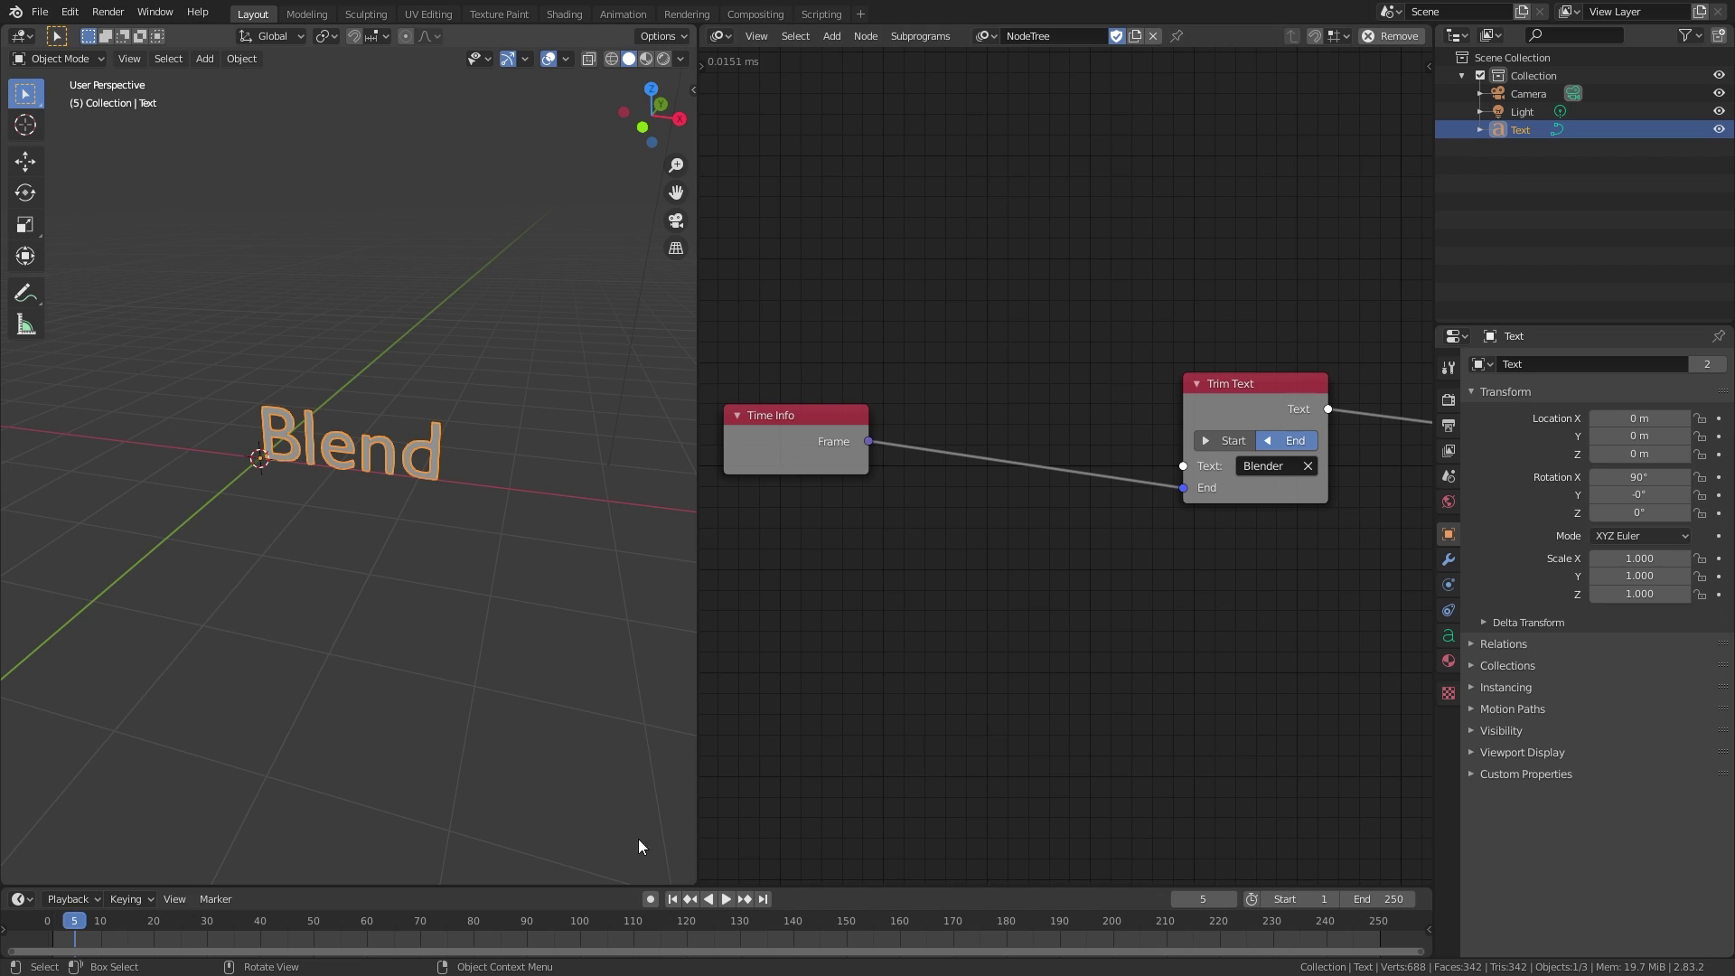
pyautogui.click(672, 898)
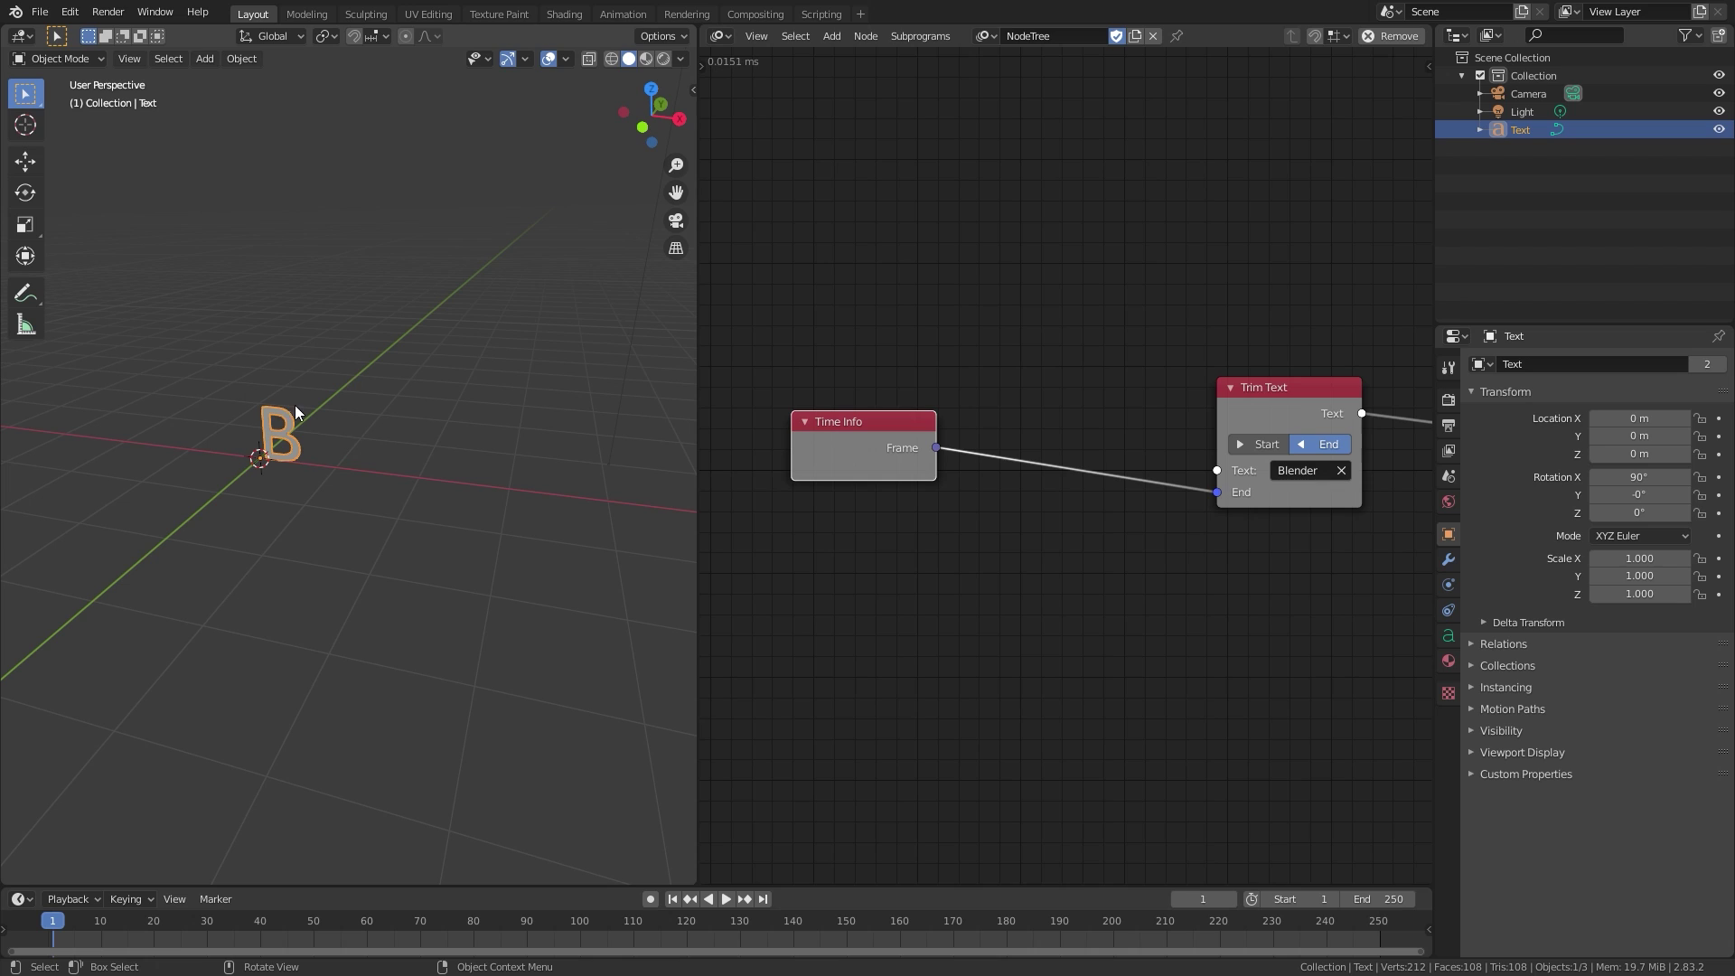
# Move the Time Info node further from Trim Text and insert a Delay Time node on the link between them.
pyautogui.scroll(-1, 944, 429)
pyautogui.moveTo(899, 446); pyautogui.dragTo(822, 437)
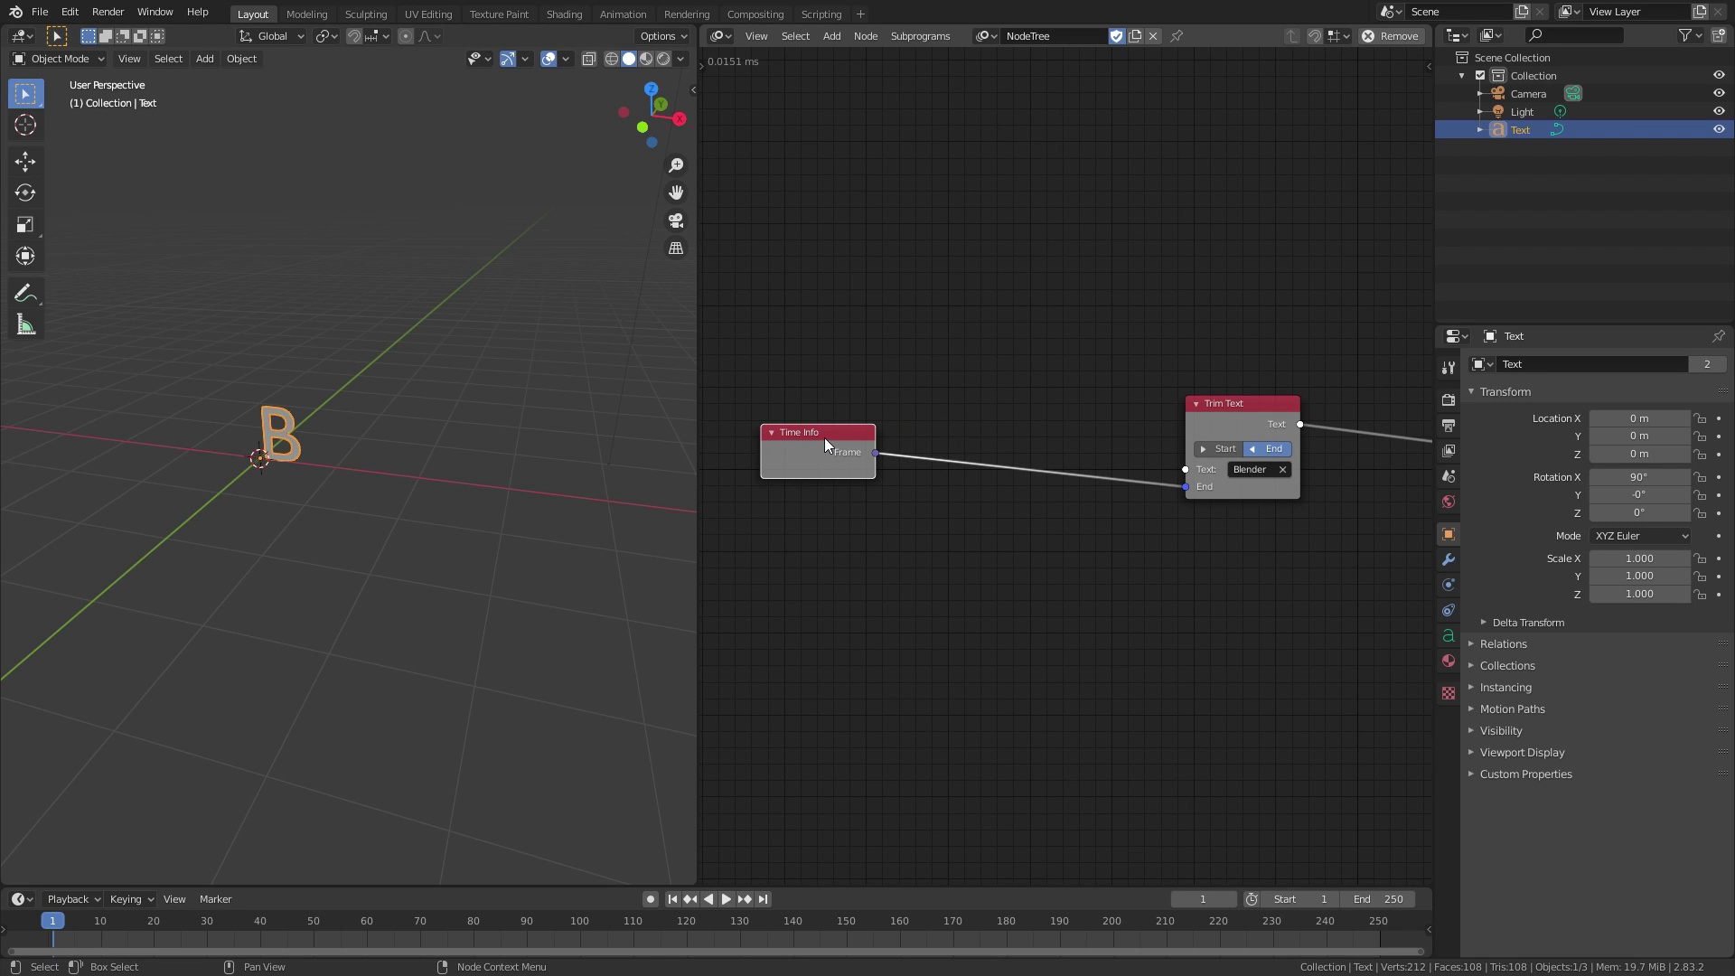
pyautogui.scroll(1, 981, 424)
pyautogui.hotkey('shift', 'a')
pyautogui.moveTo(984, 430)
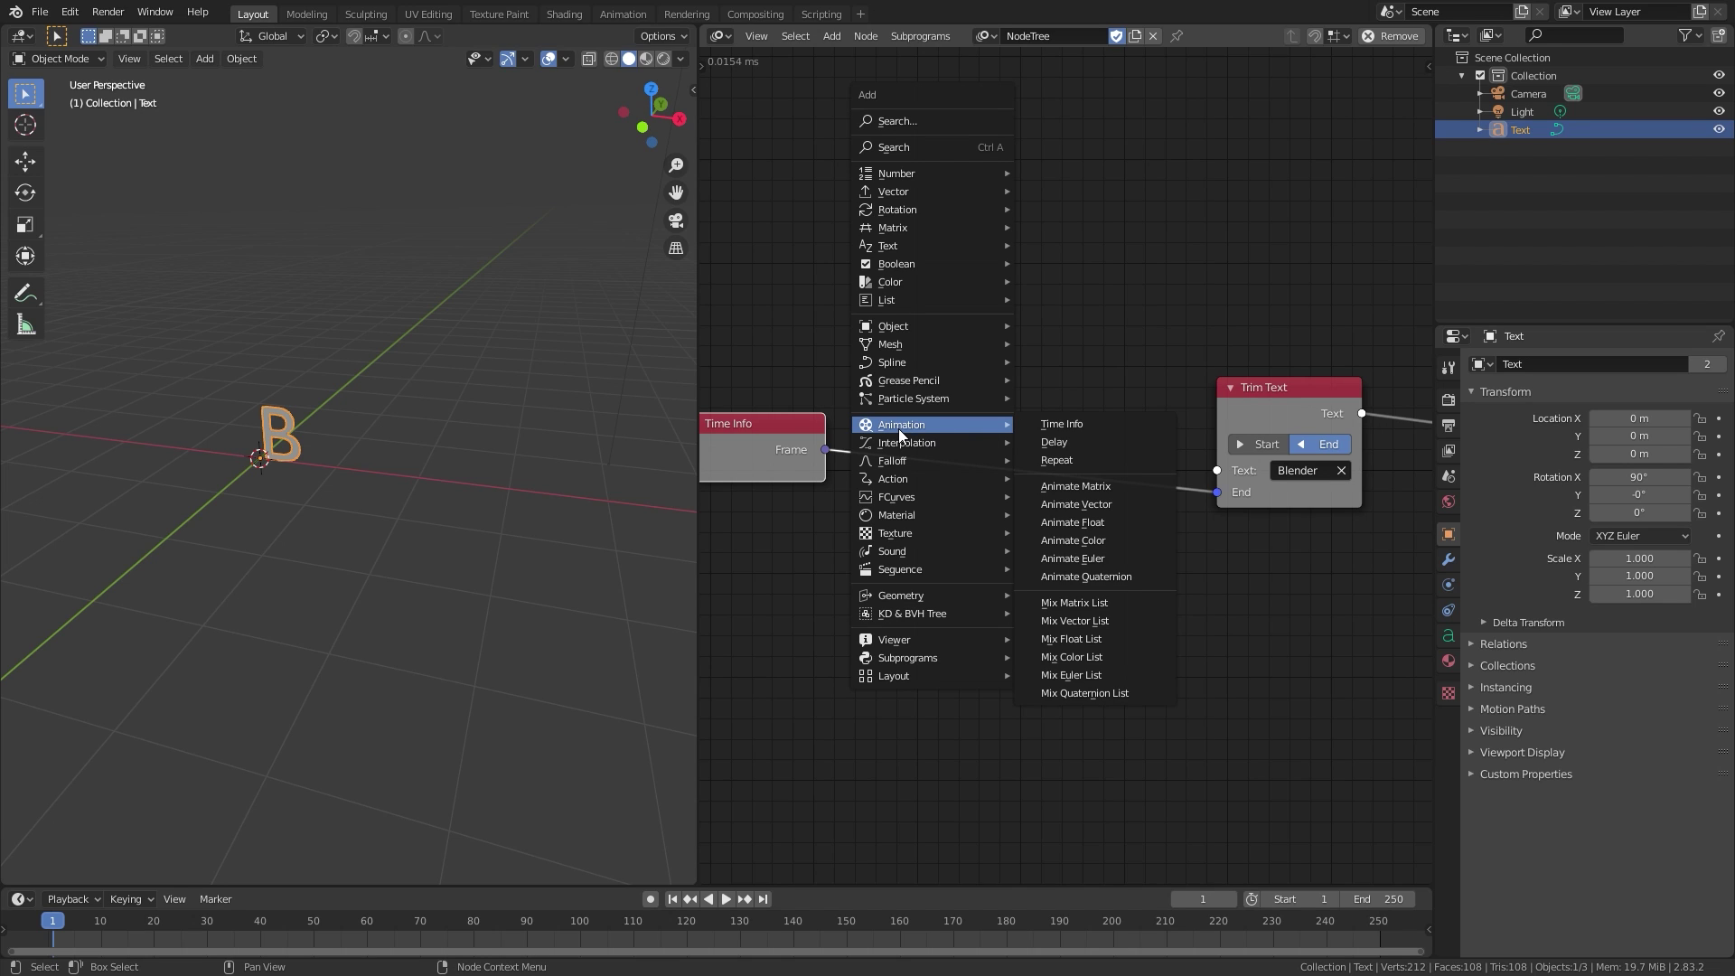
pyautogui.click(1055, 442)
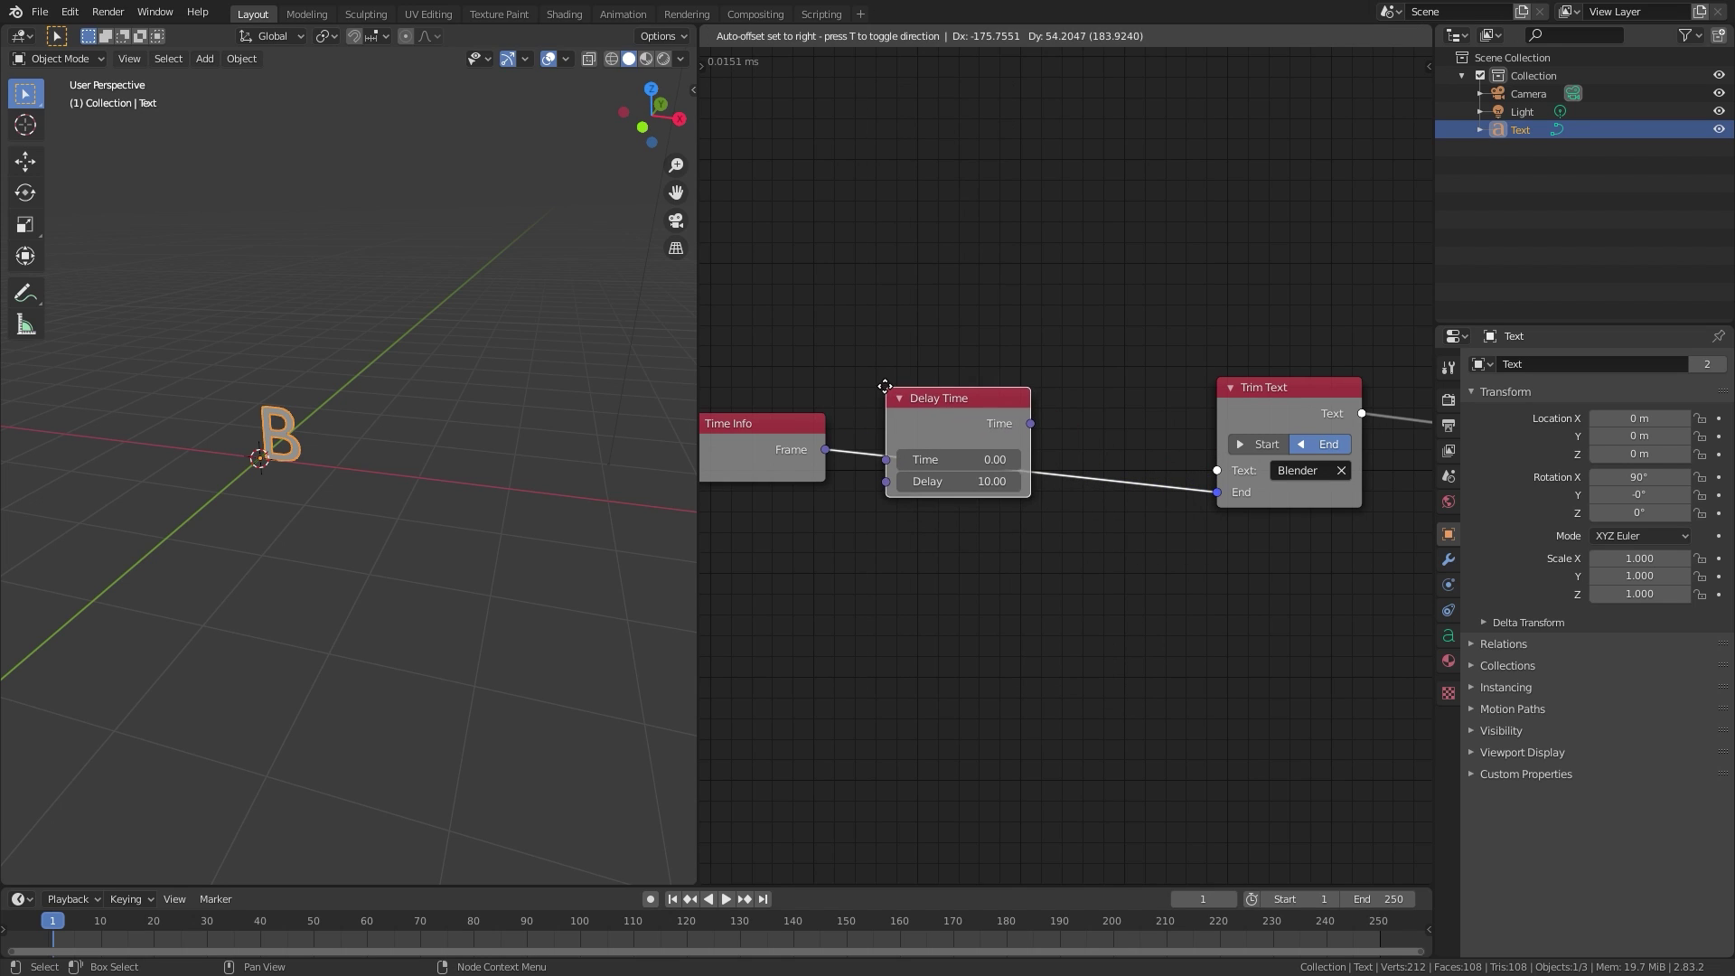
pyautogui.click(885, 385)
# Set the Delay Time node's Delay to 15.
pyautogui.scroll(1, 945, 444)
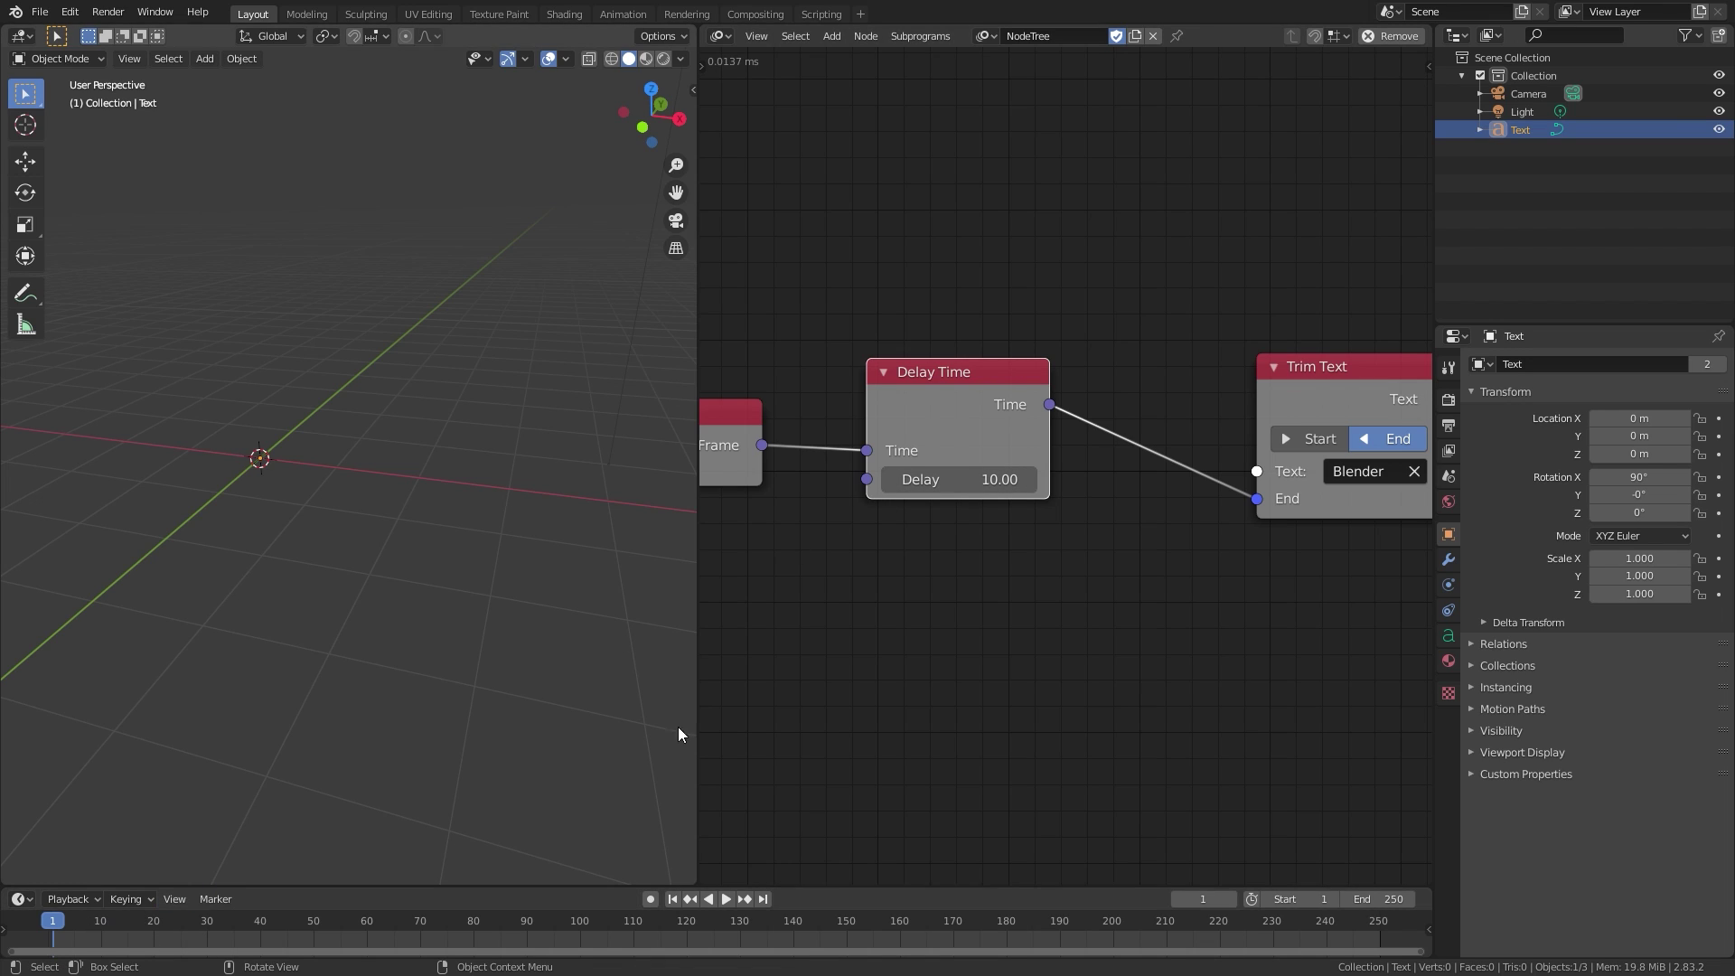
pyautogui.click(959, 480)
pyautogui.write('1')
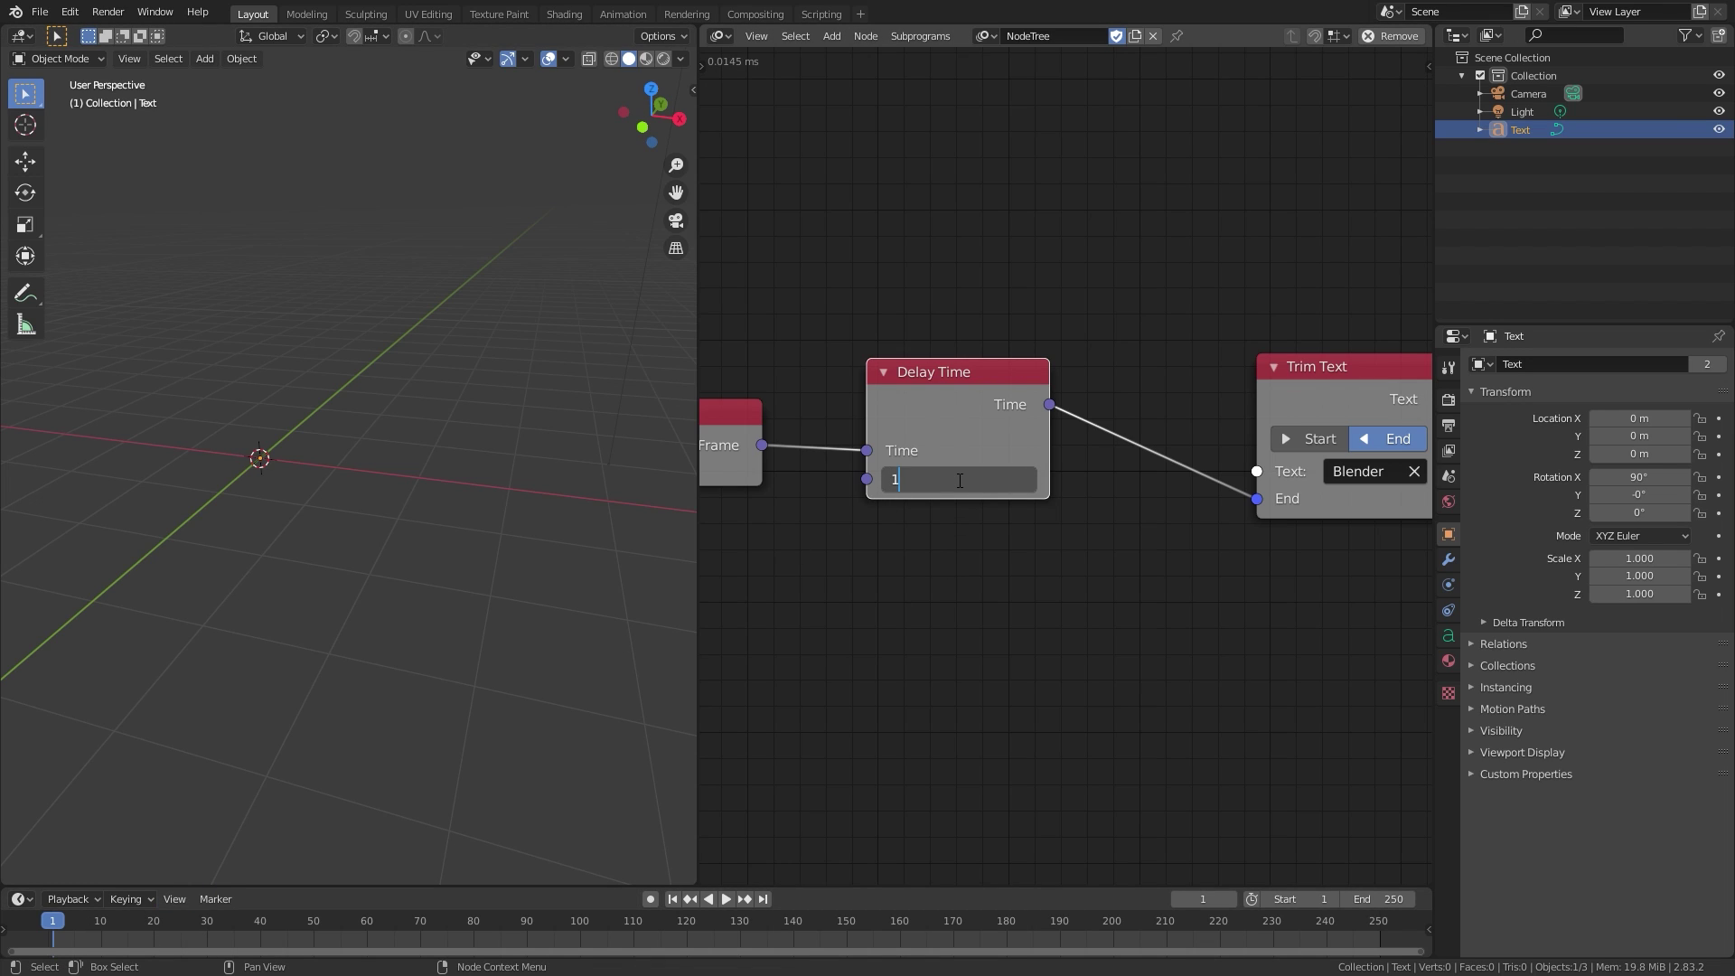
pyautogui.write('50')
pyautogui.press('Return')
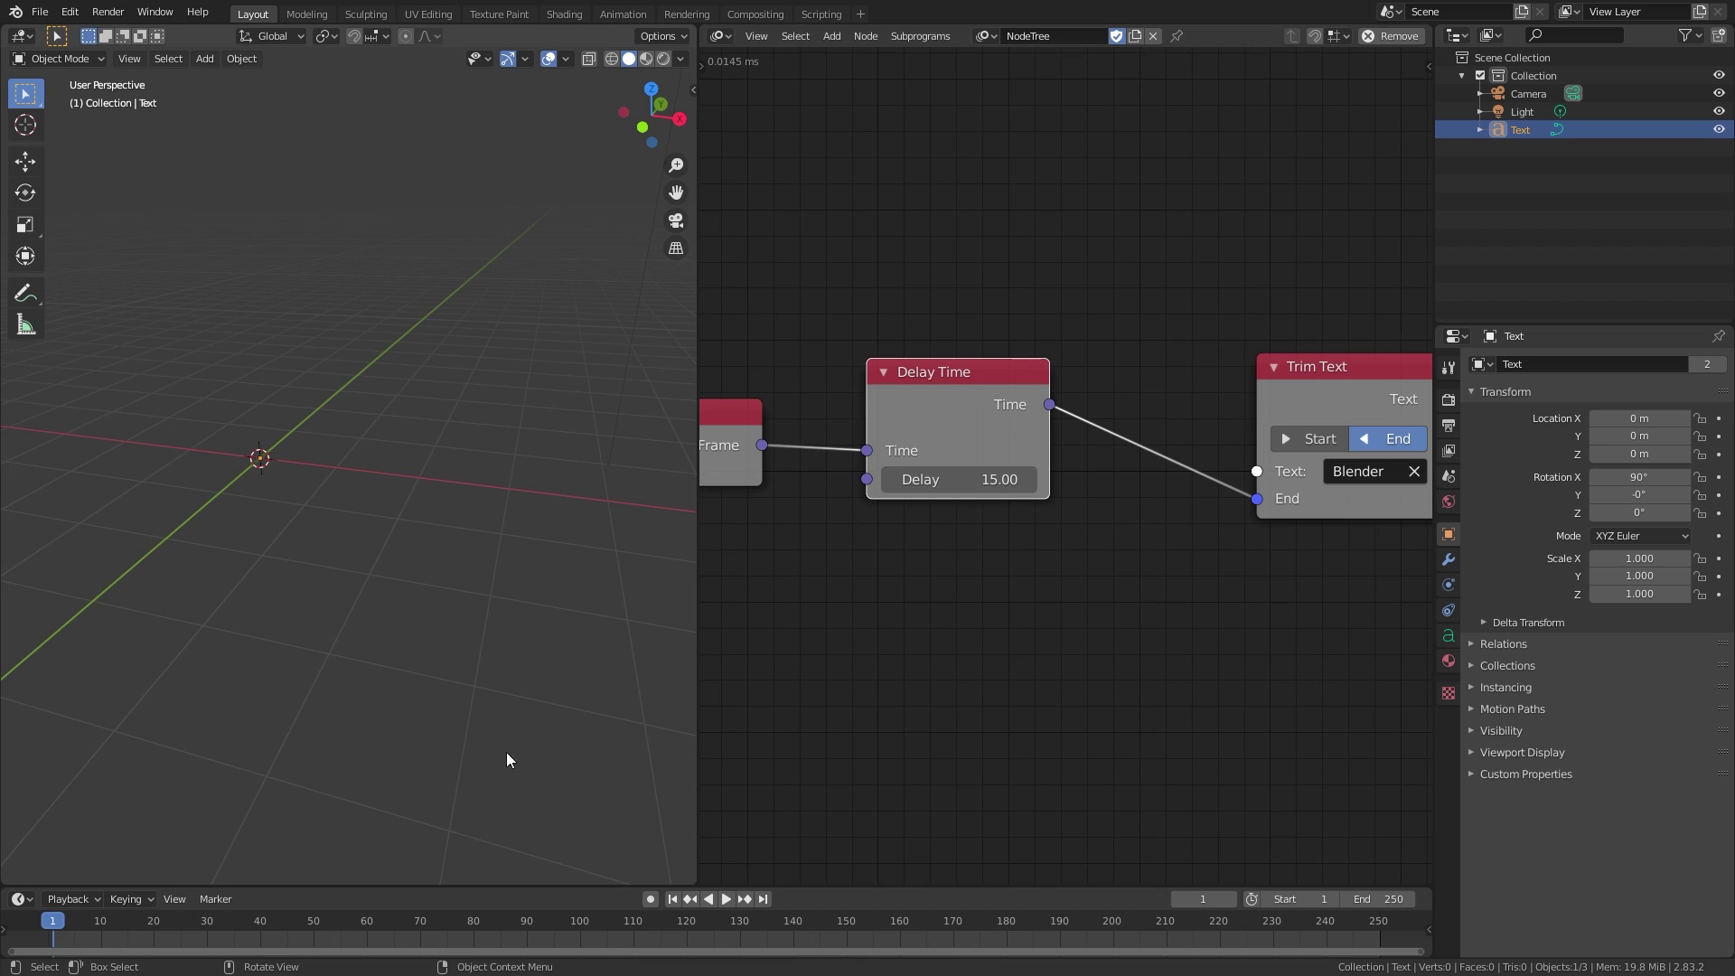
# Play the animation, scrub through the timeline, and replay from frame 1 to check the delayed start of the typing.
pyautogui.press('space')
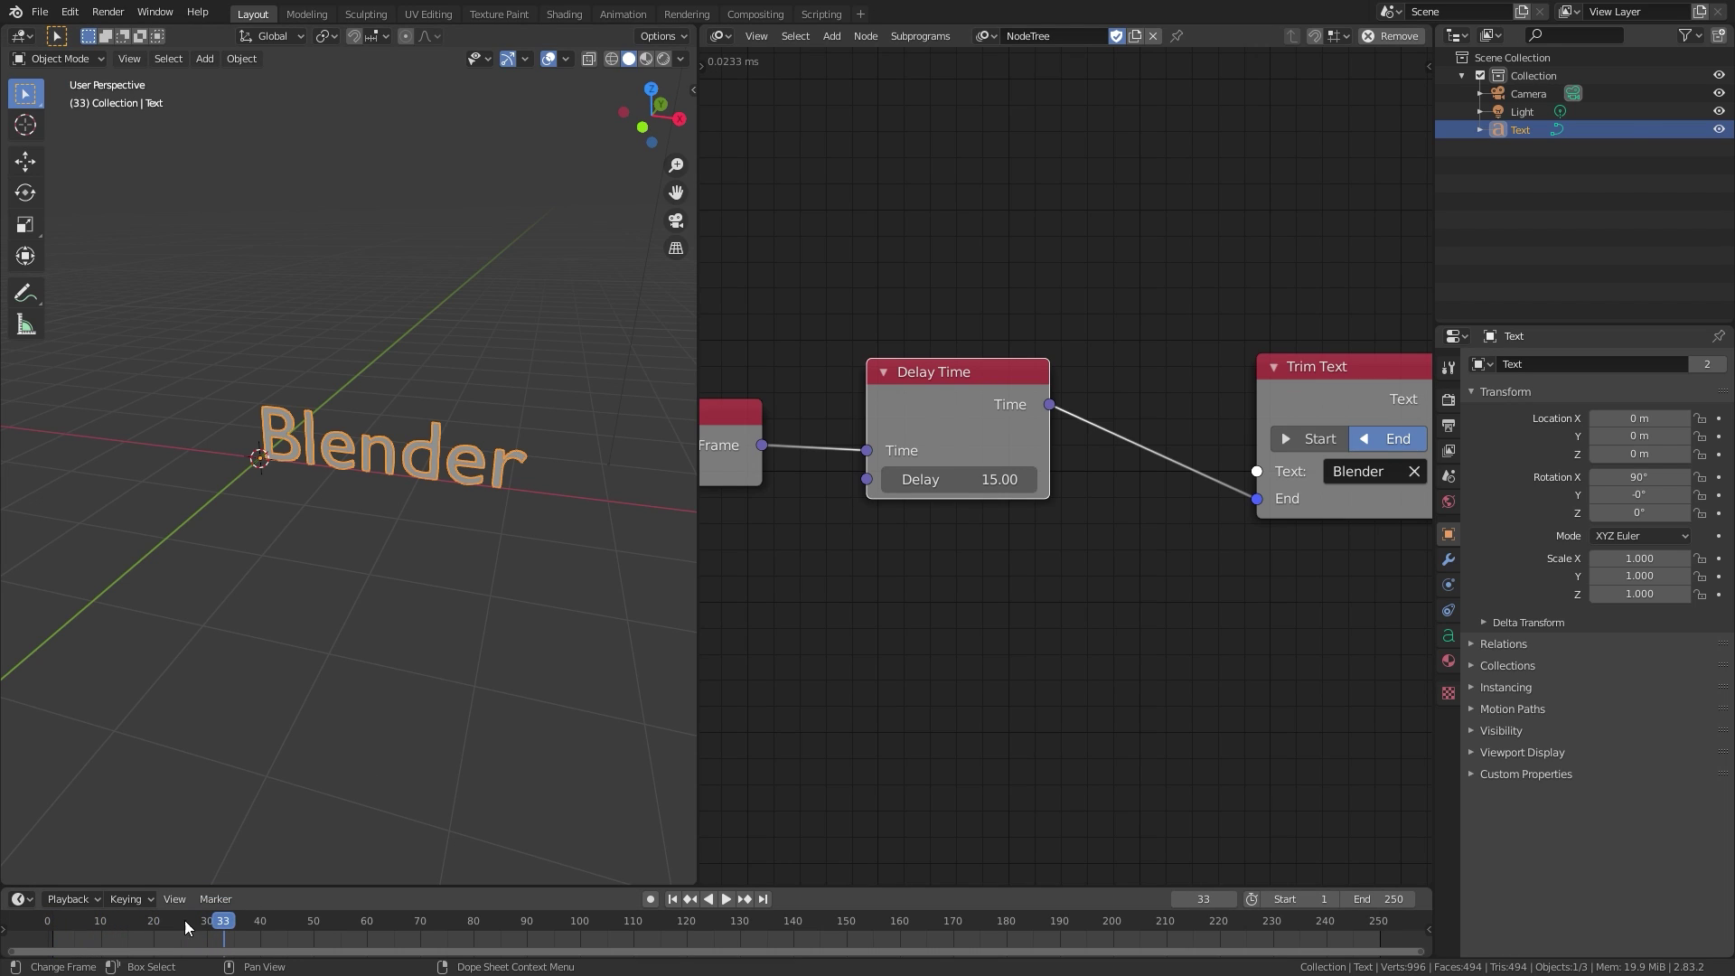
pyautogui.click(127, 919)
pyautogui.moveTo(128, 920); pyautogui.dragTo(213, 918)
pyautogui.click(673, 899)
pyautogui.click(725, 899)
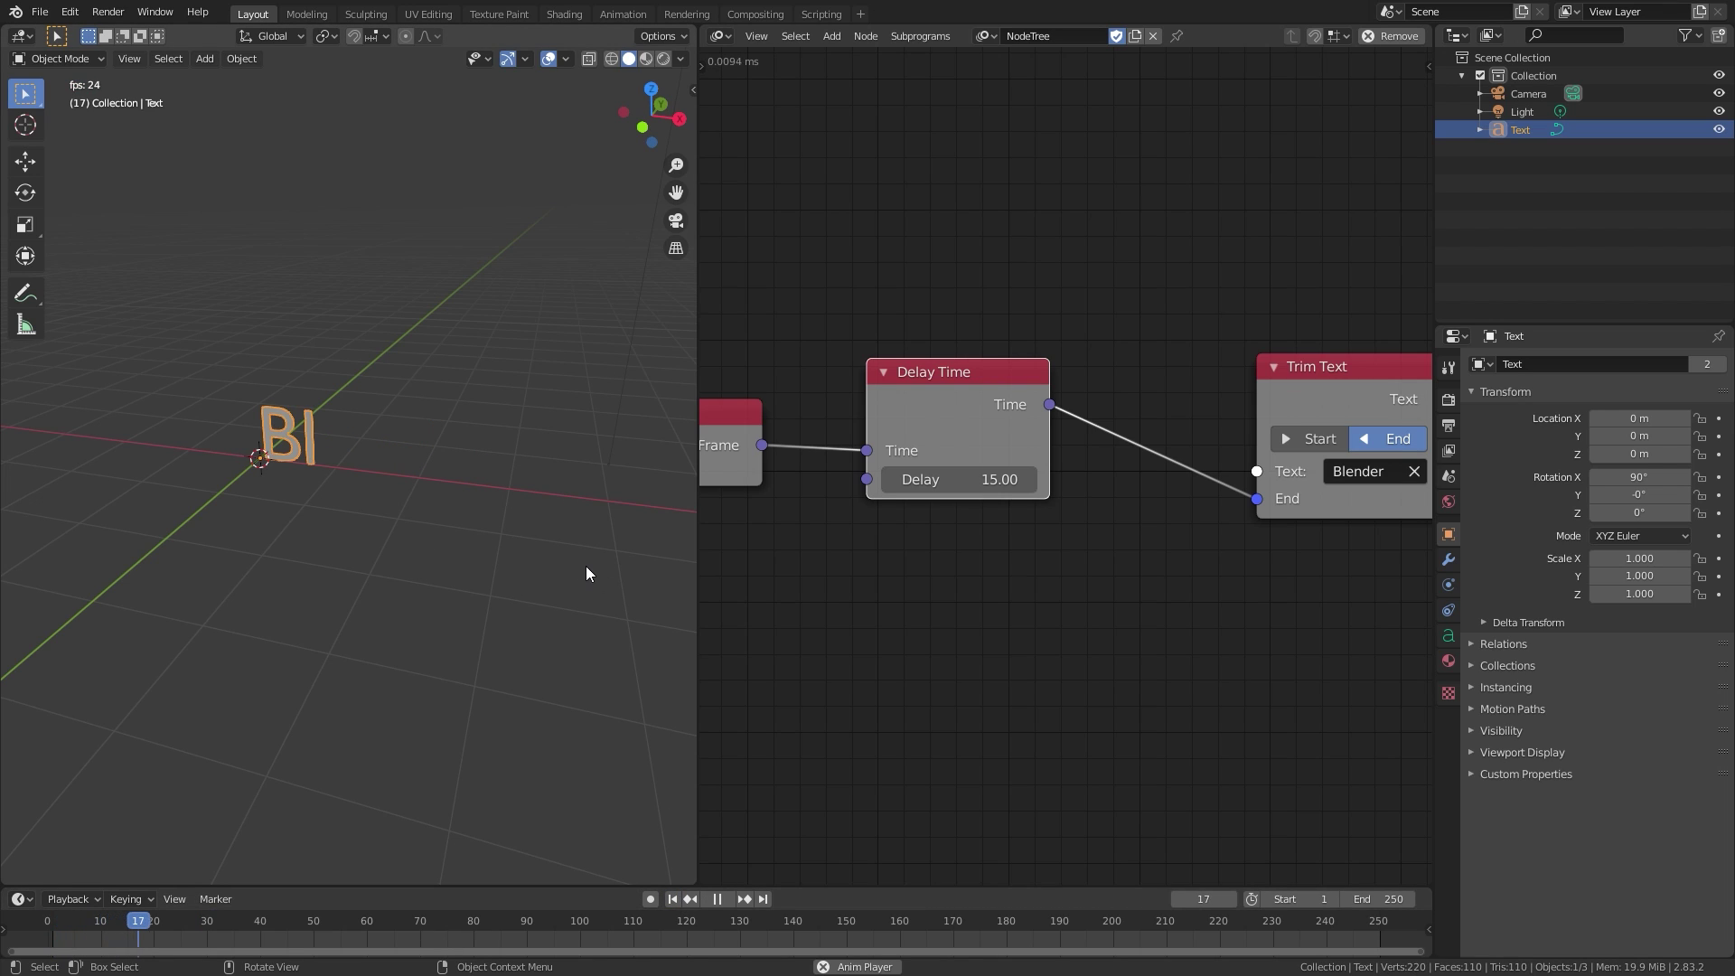
pyautogui.press('space')
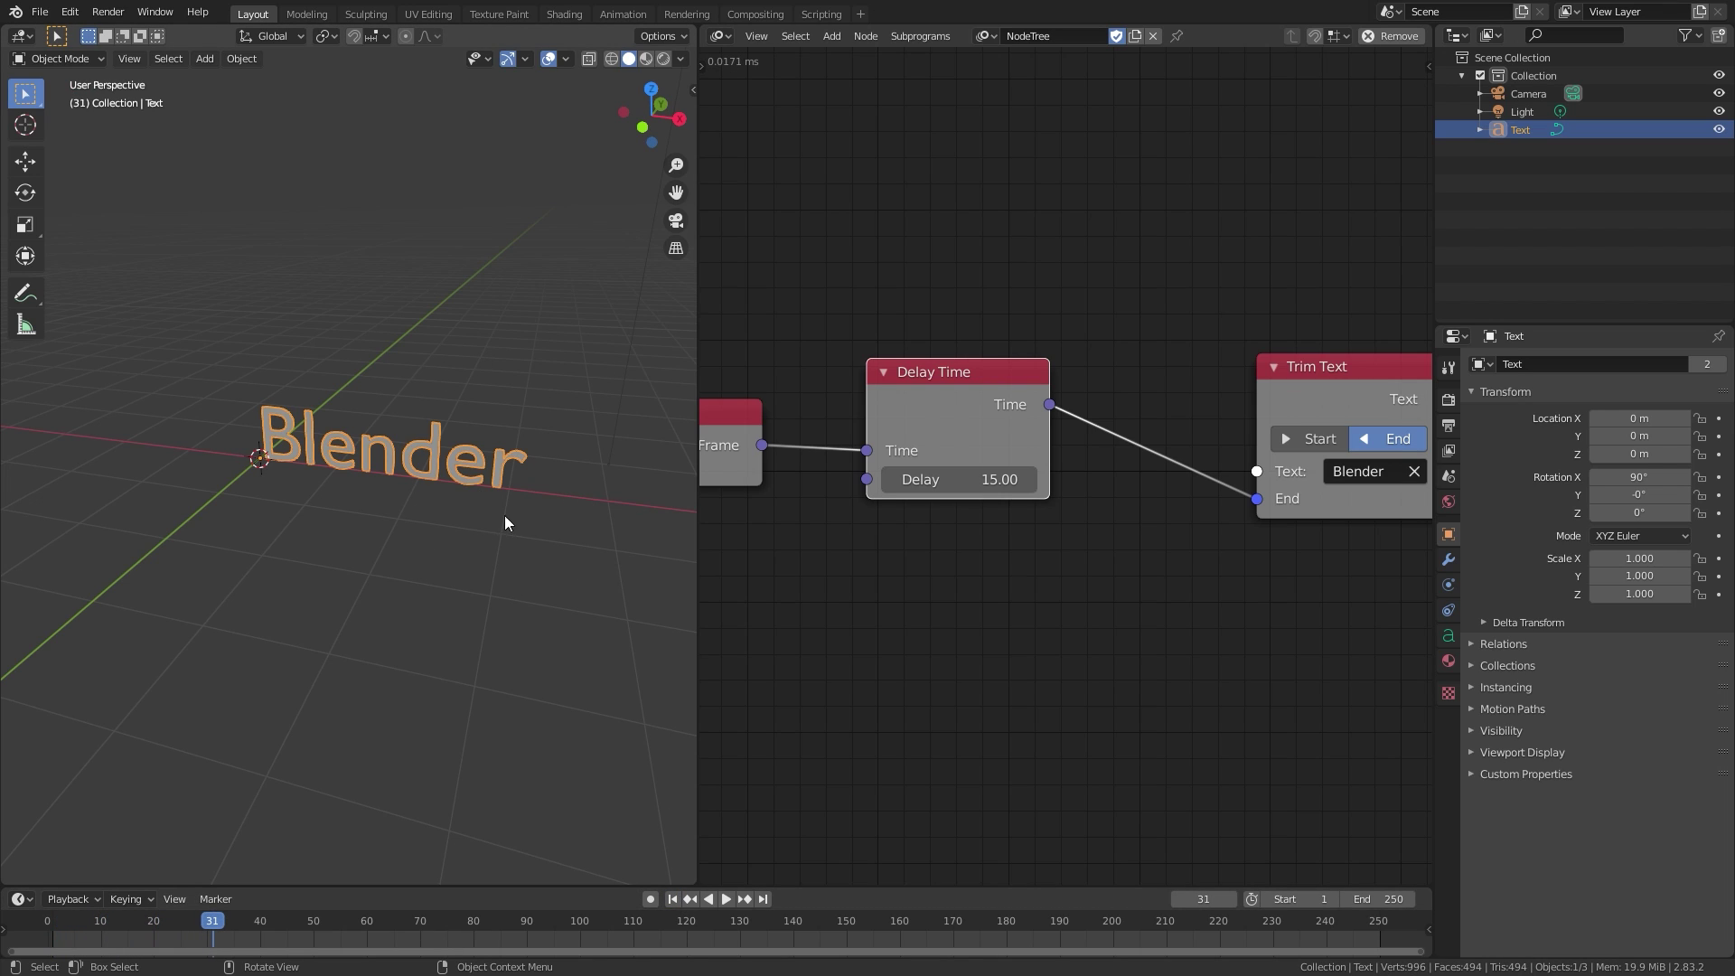
# Shift the Delay Time node away from Trim Text and insert a Math node on the link between them.
pyautogui.moveTo(967, 428); pyautogui.dragTo(927, 427)
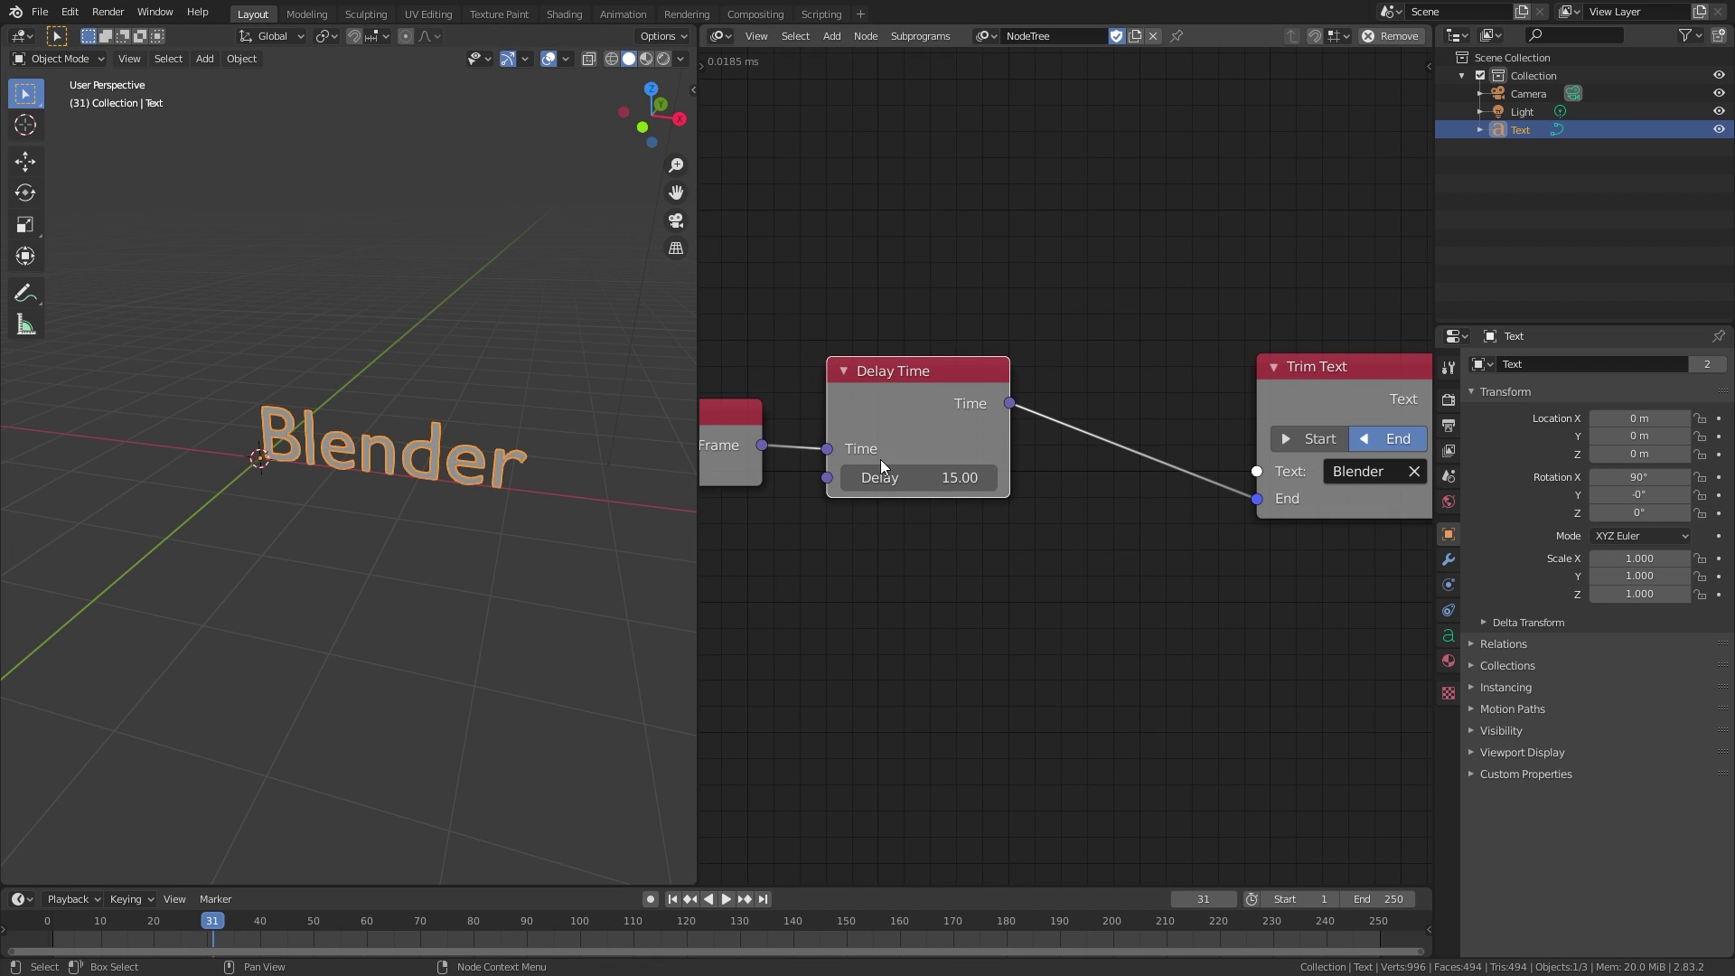
pyautogui.scroll(-2, 981, 439)
pyautogui.keyDown('ctrl'); pyautogui.scroll(-3, 1060, 391); pyautogui.keyUp('ctrl')
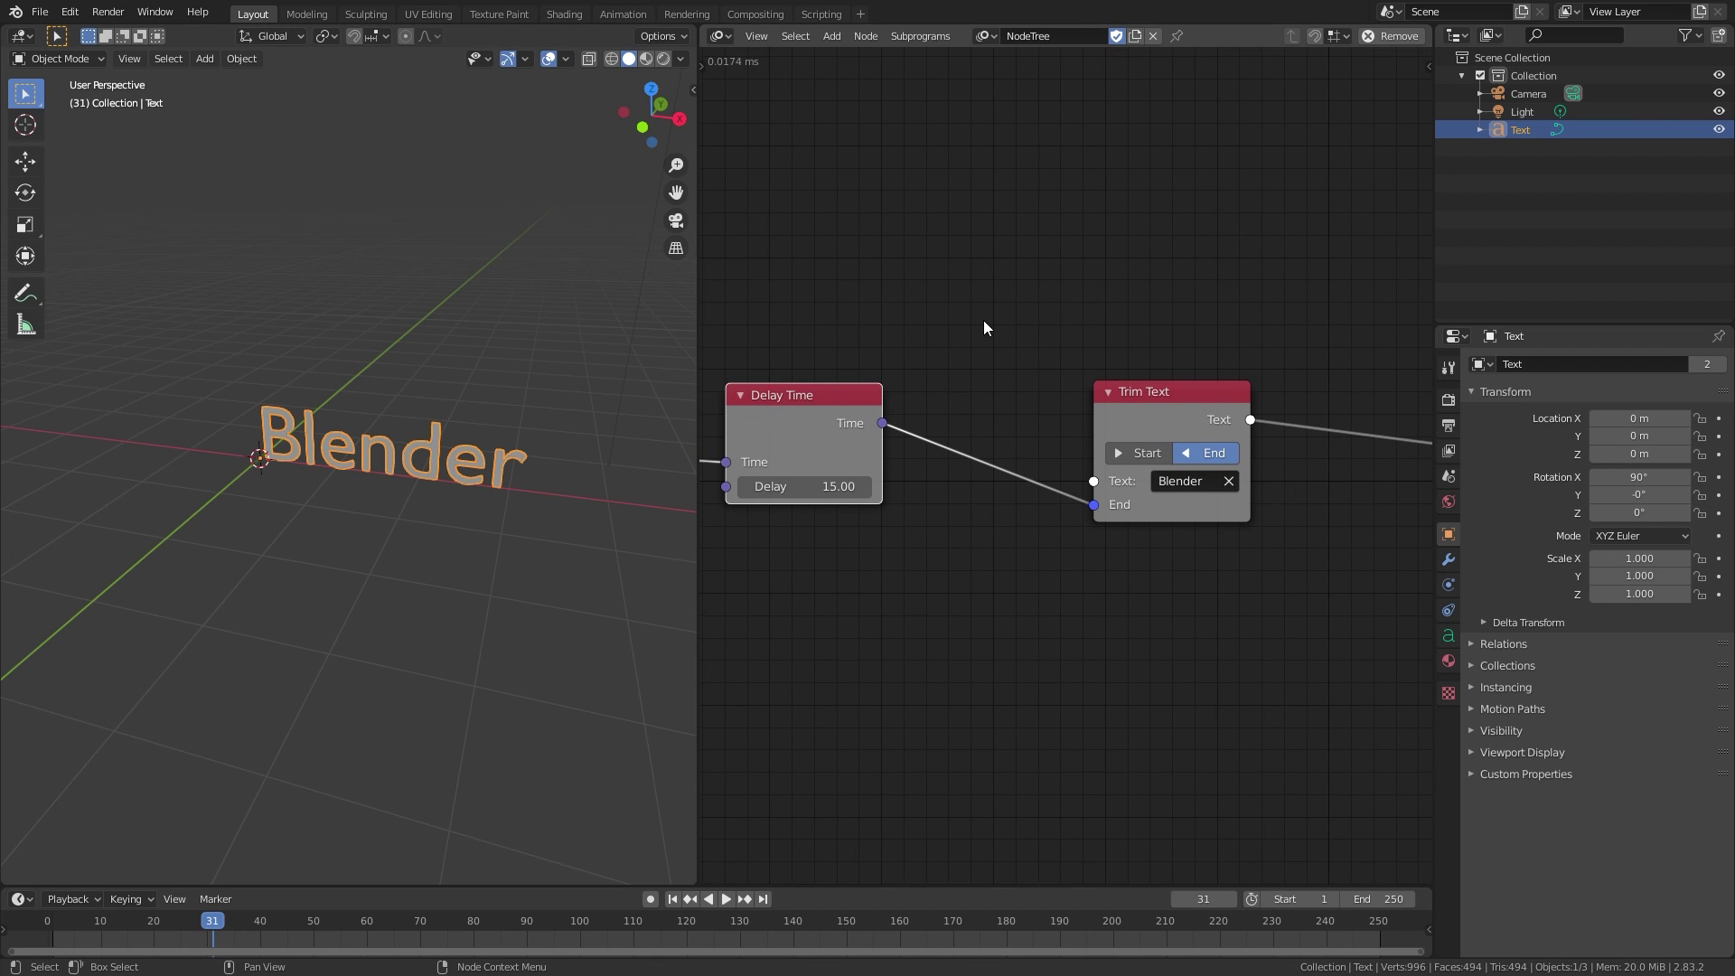
pyautogui.hotkey('shift', 'a')
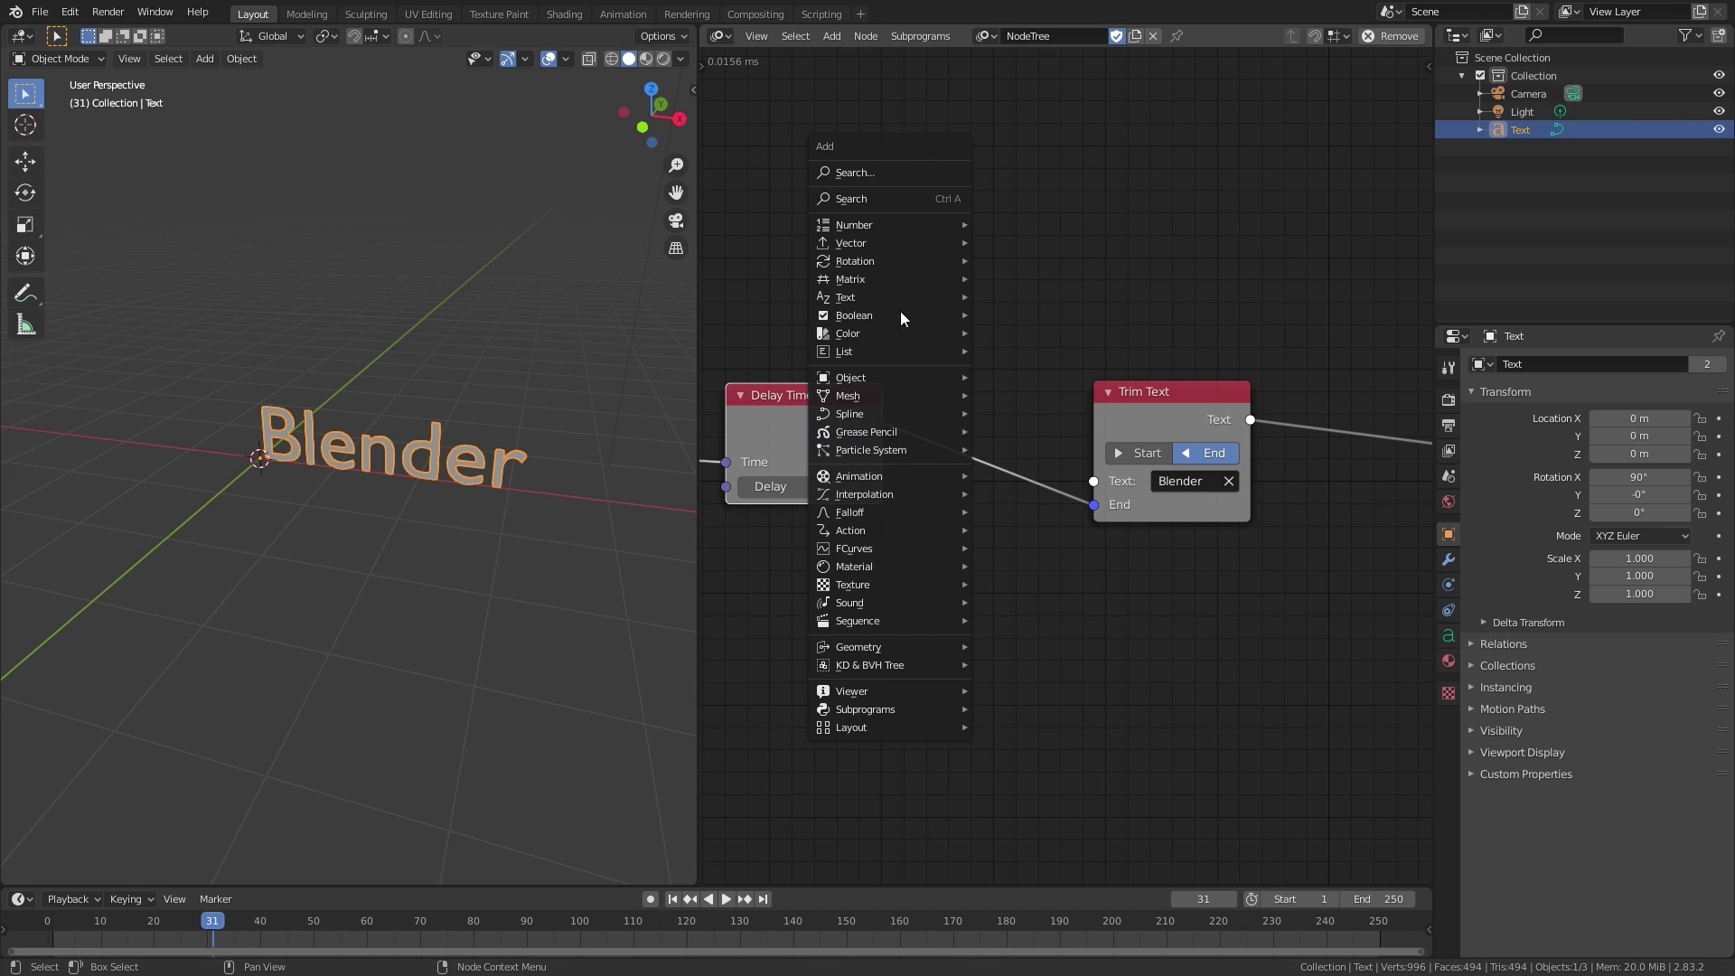
pyautogui.moveTo(864, 222)
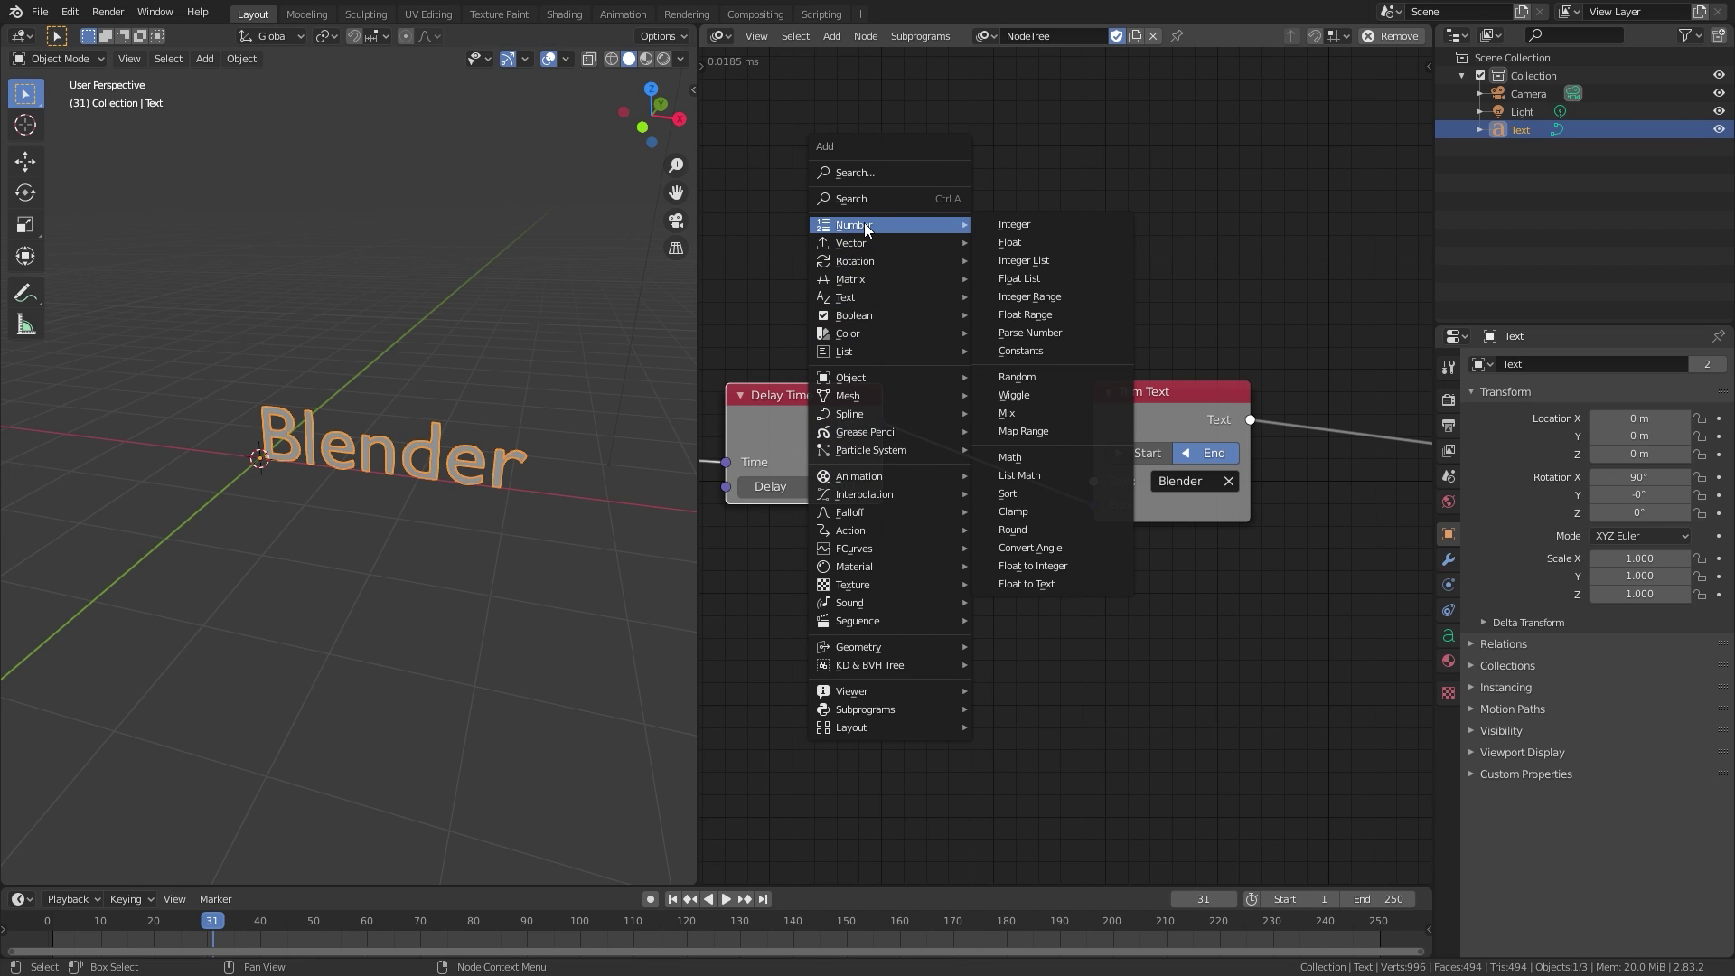
pyautogui.click(1027, 455)
pyautogui.click(918, 376)
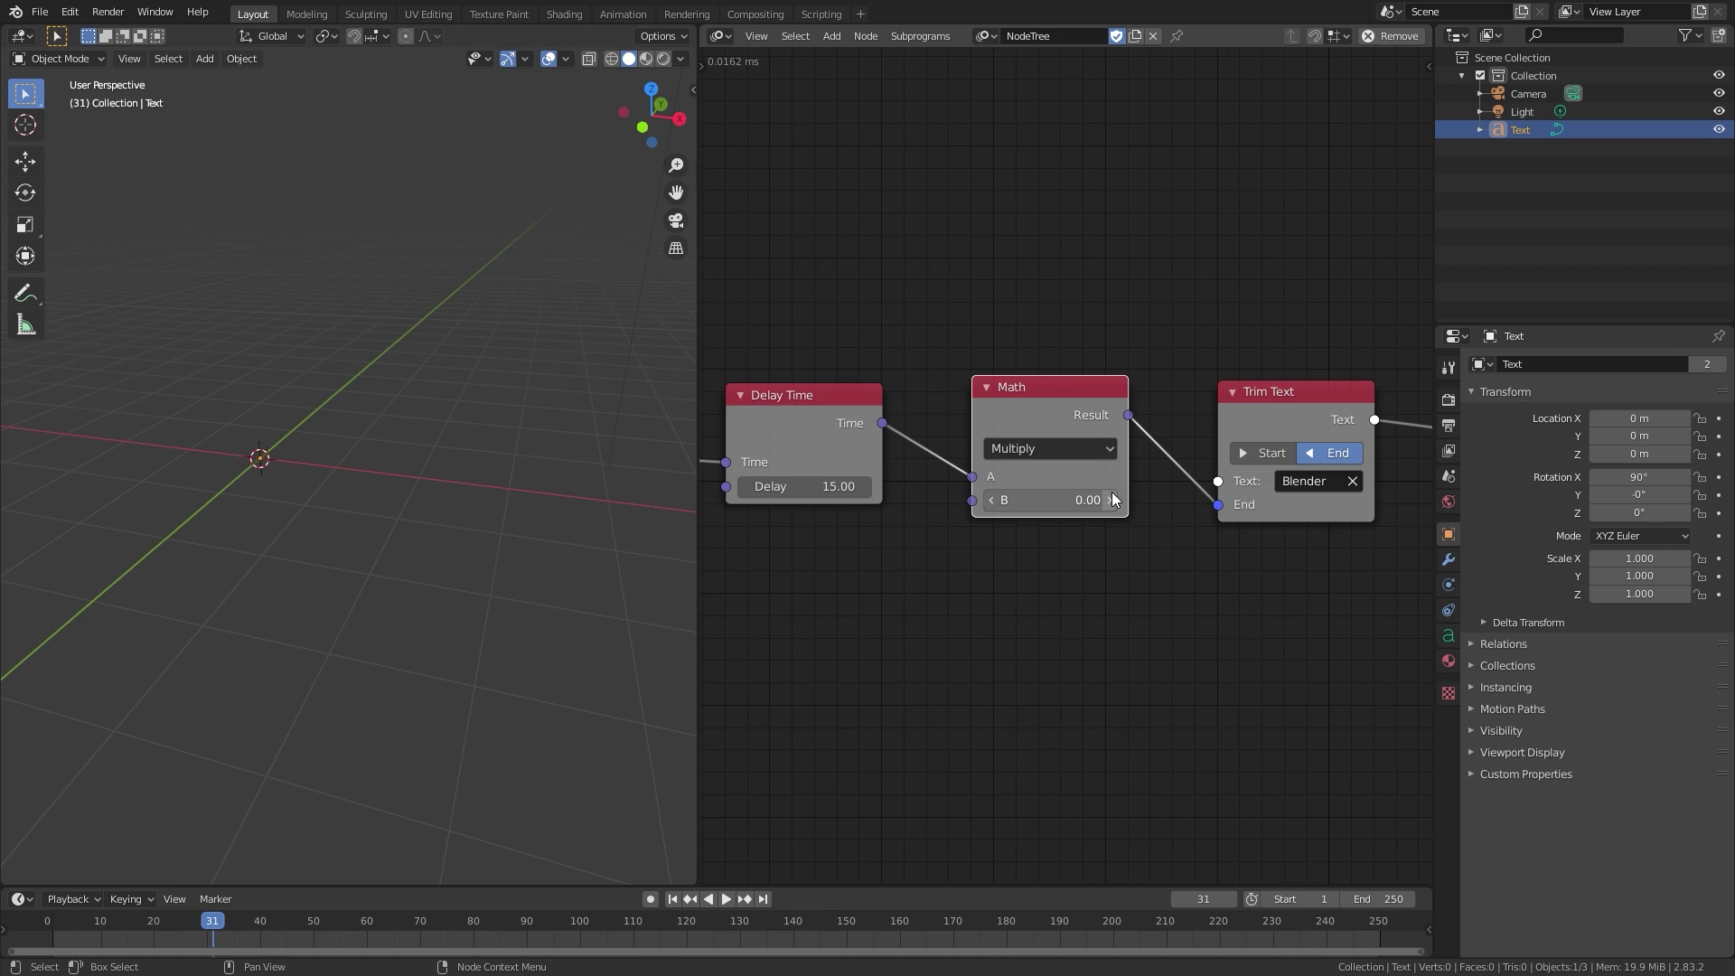
# Change the Math node's operation to Divide and set its B value to 4.
pyautogui.scroll(1, 1028, 428)
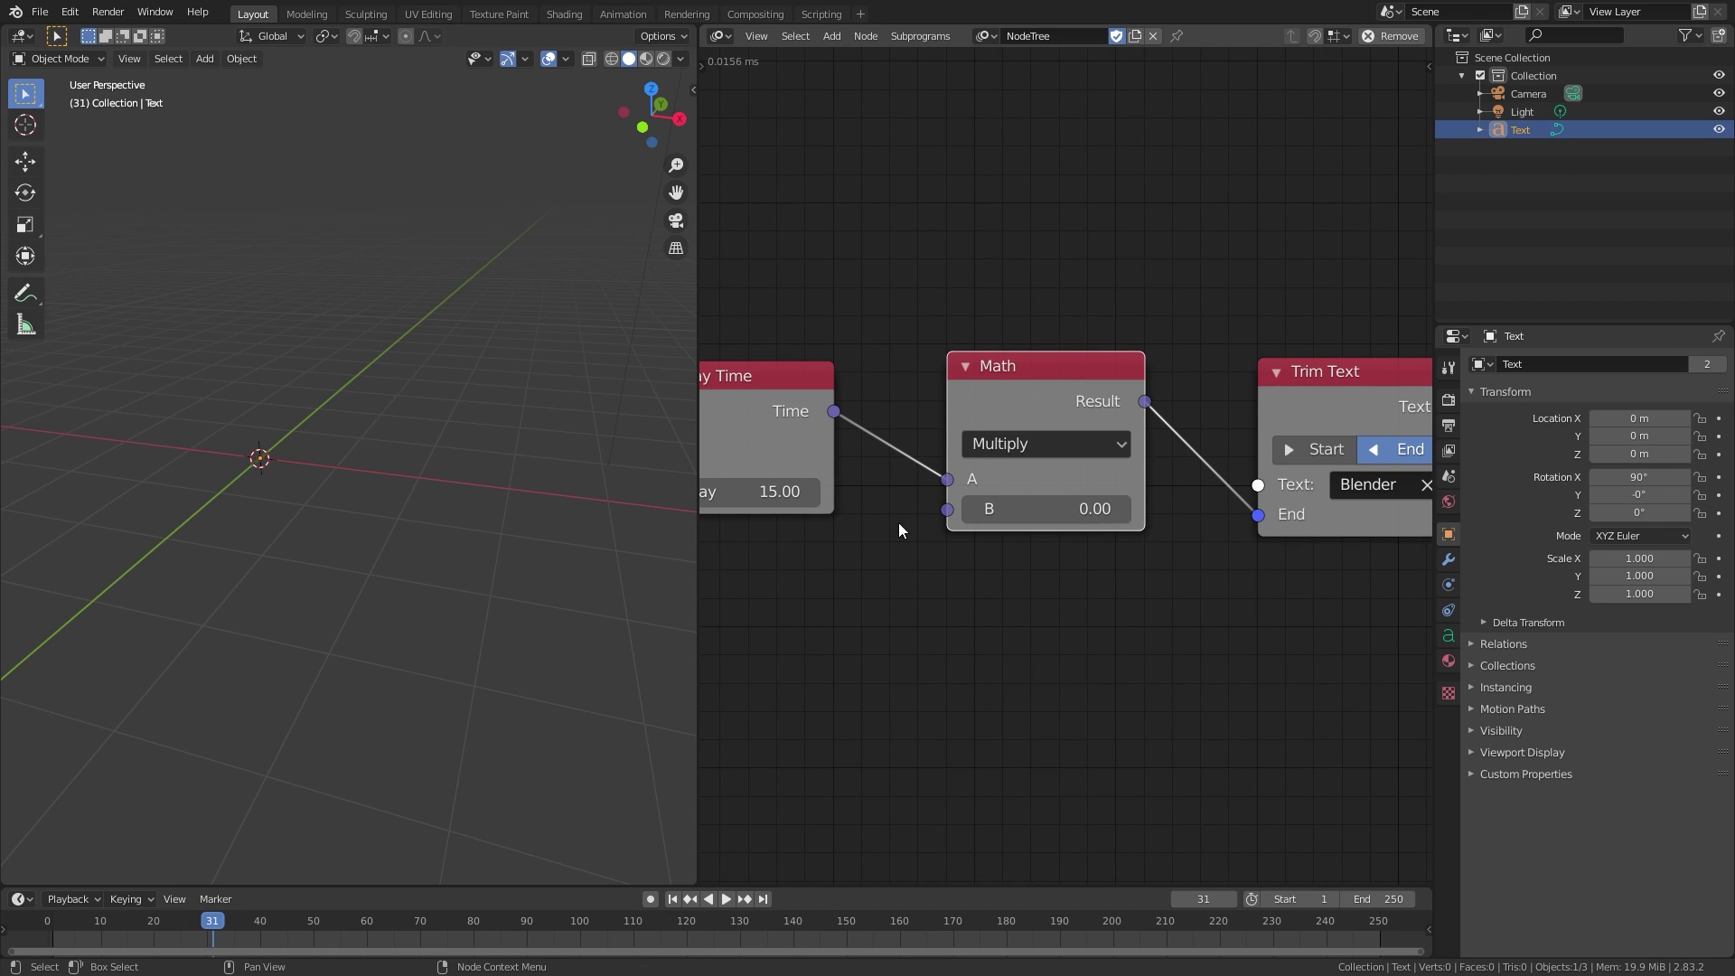
pyautogui.click(1025, 447)
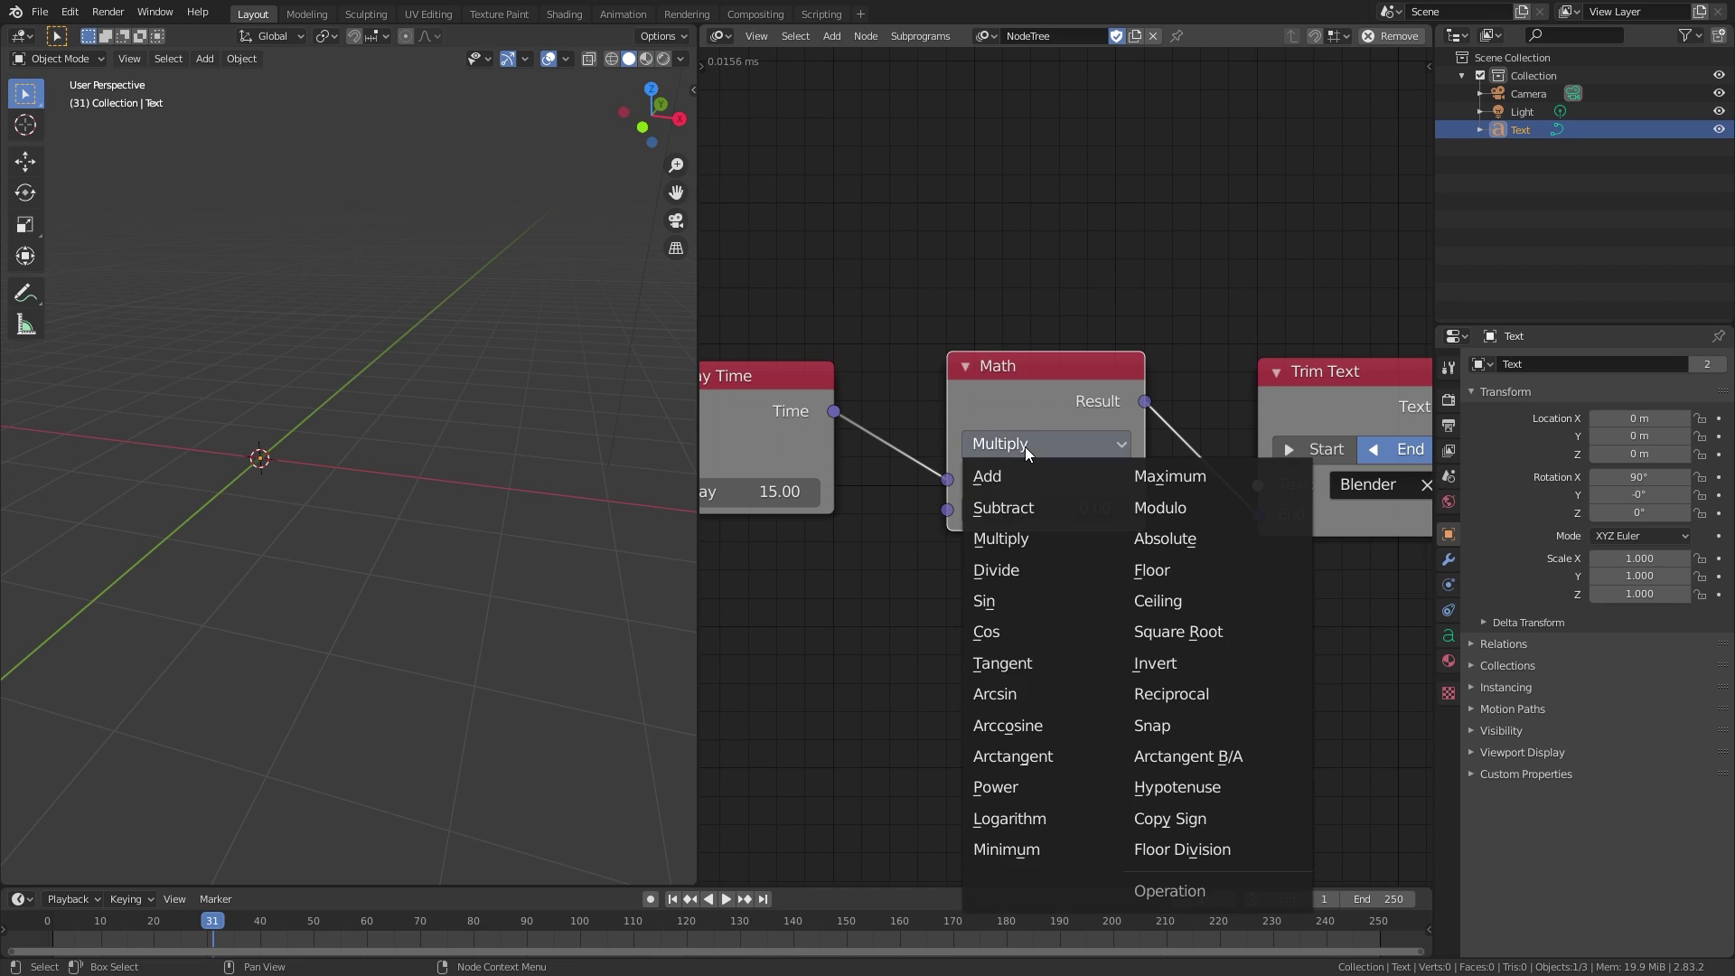
pyautogui.click(1003, 571)
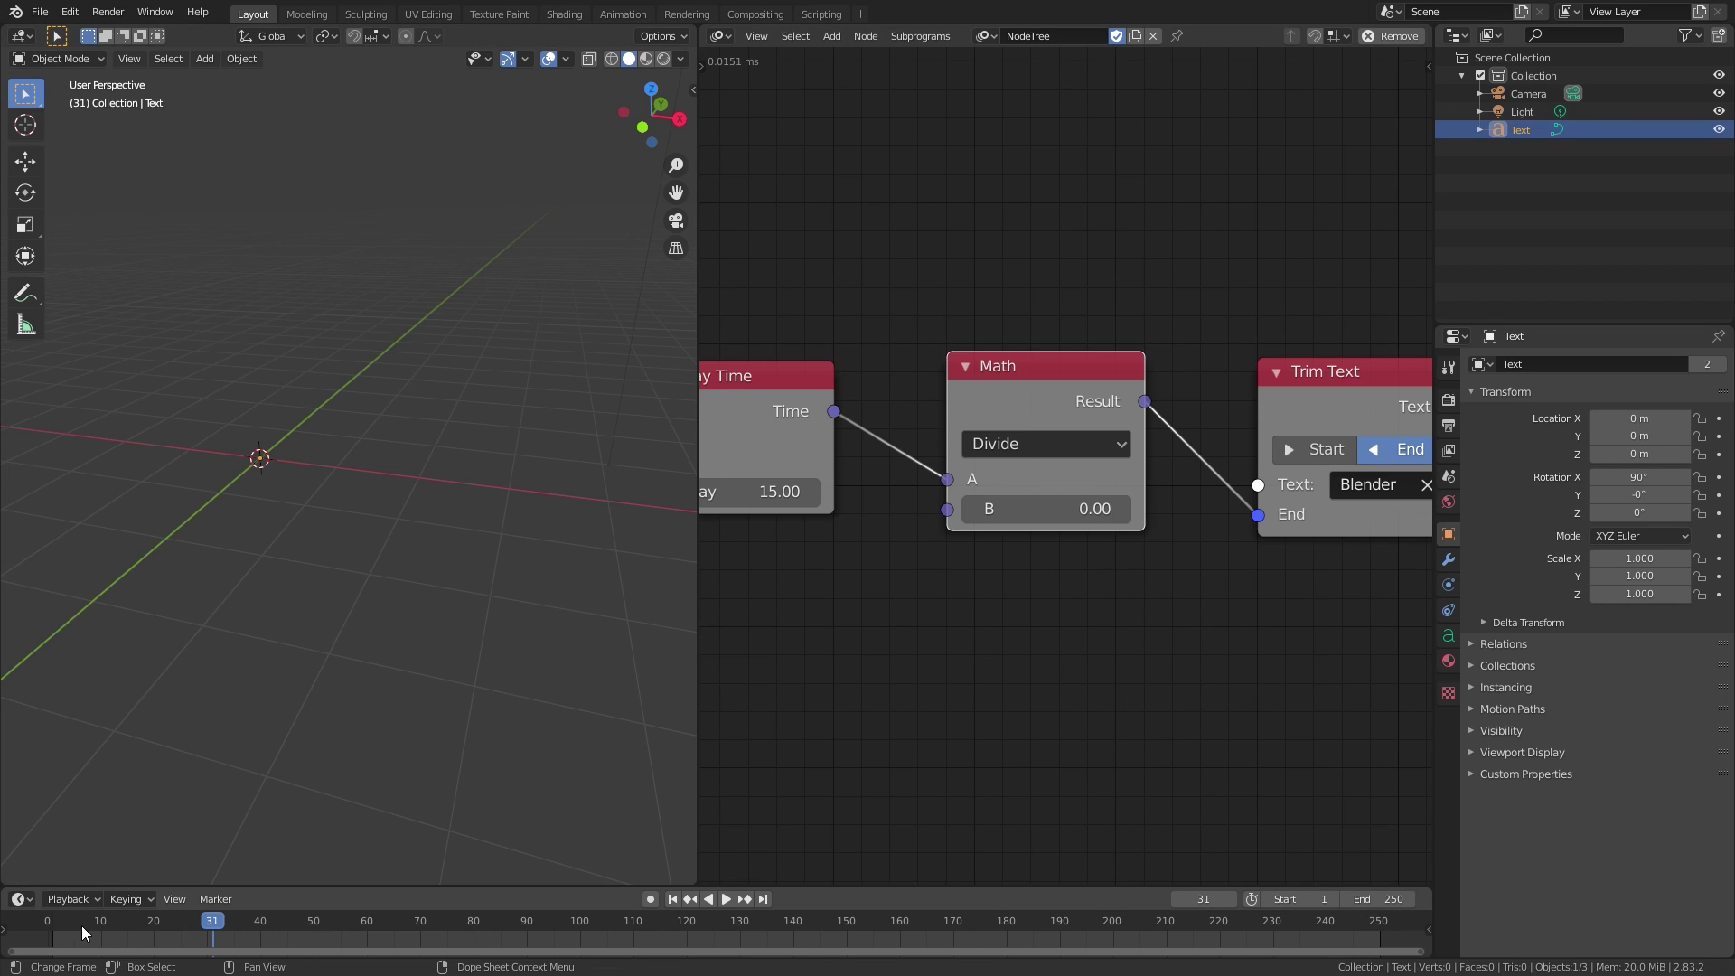
pyautogui.click(1040, 516)
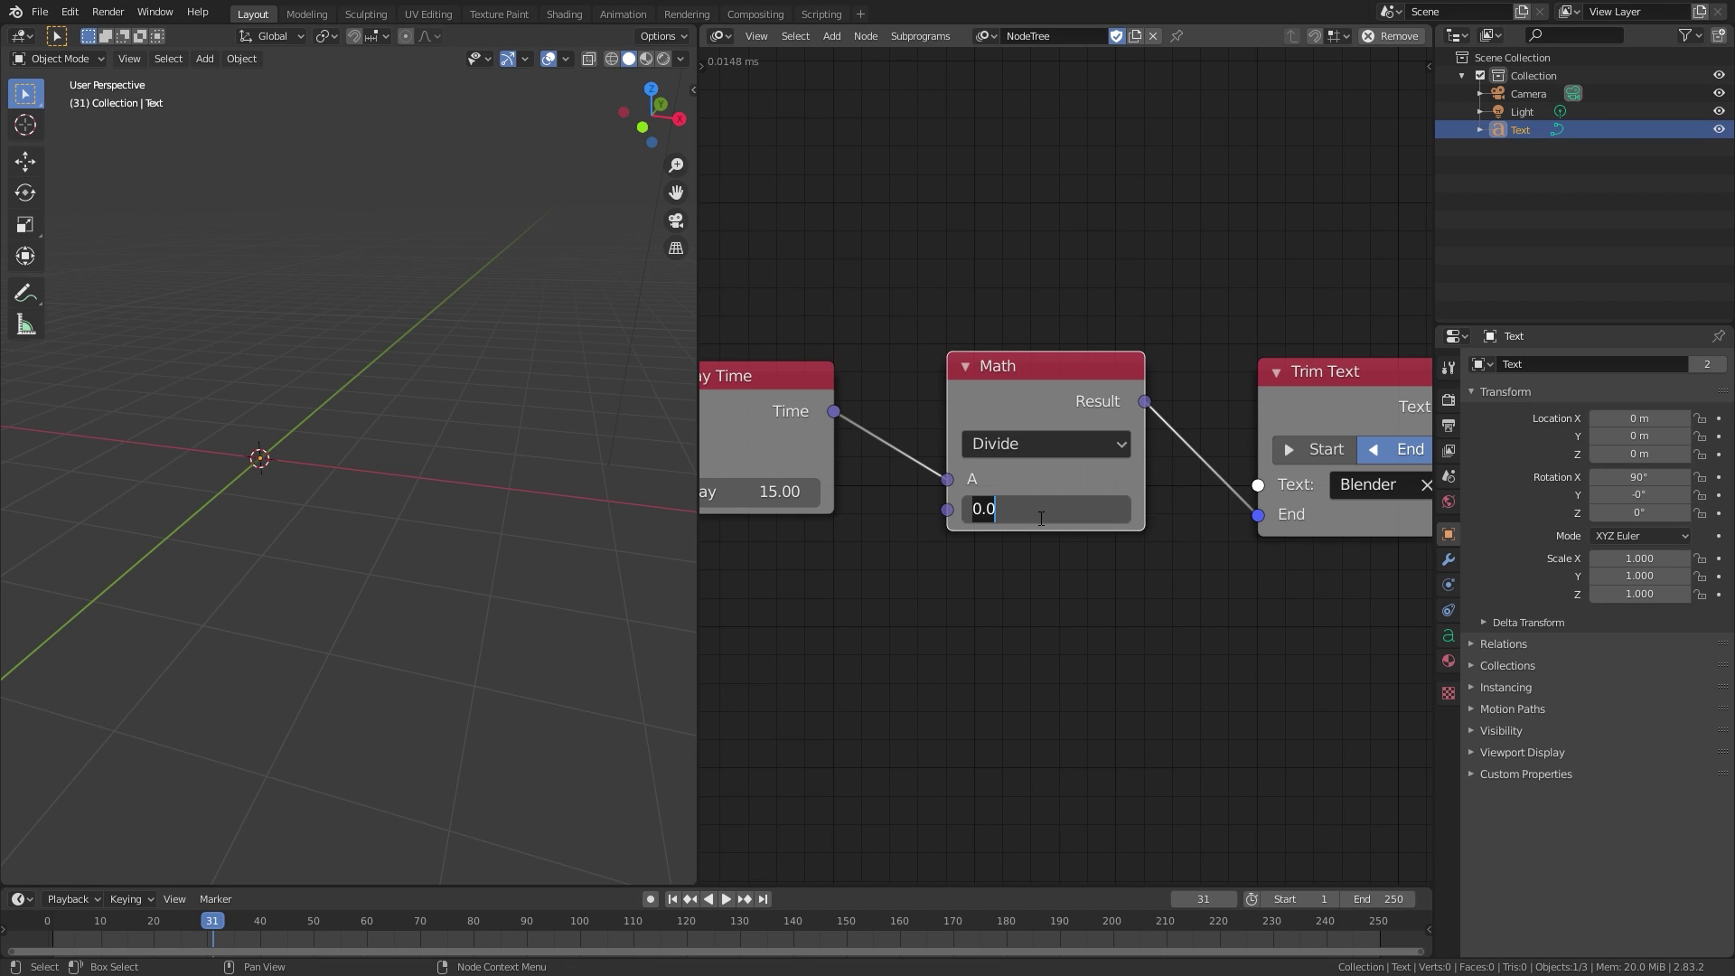
pyautogui.write('4')
pyautogui.press('Return')
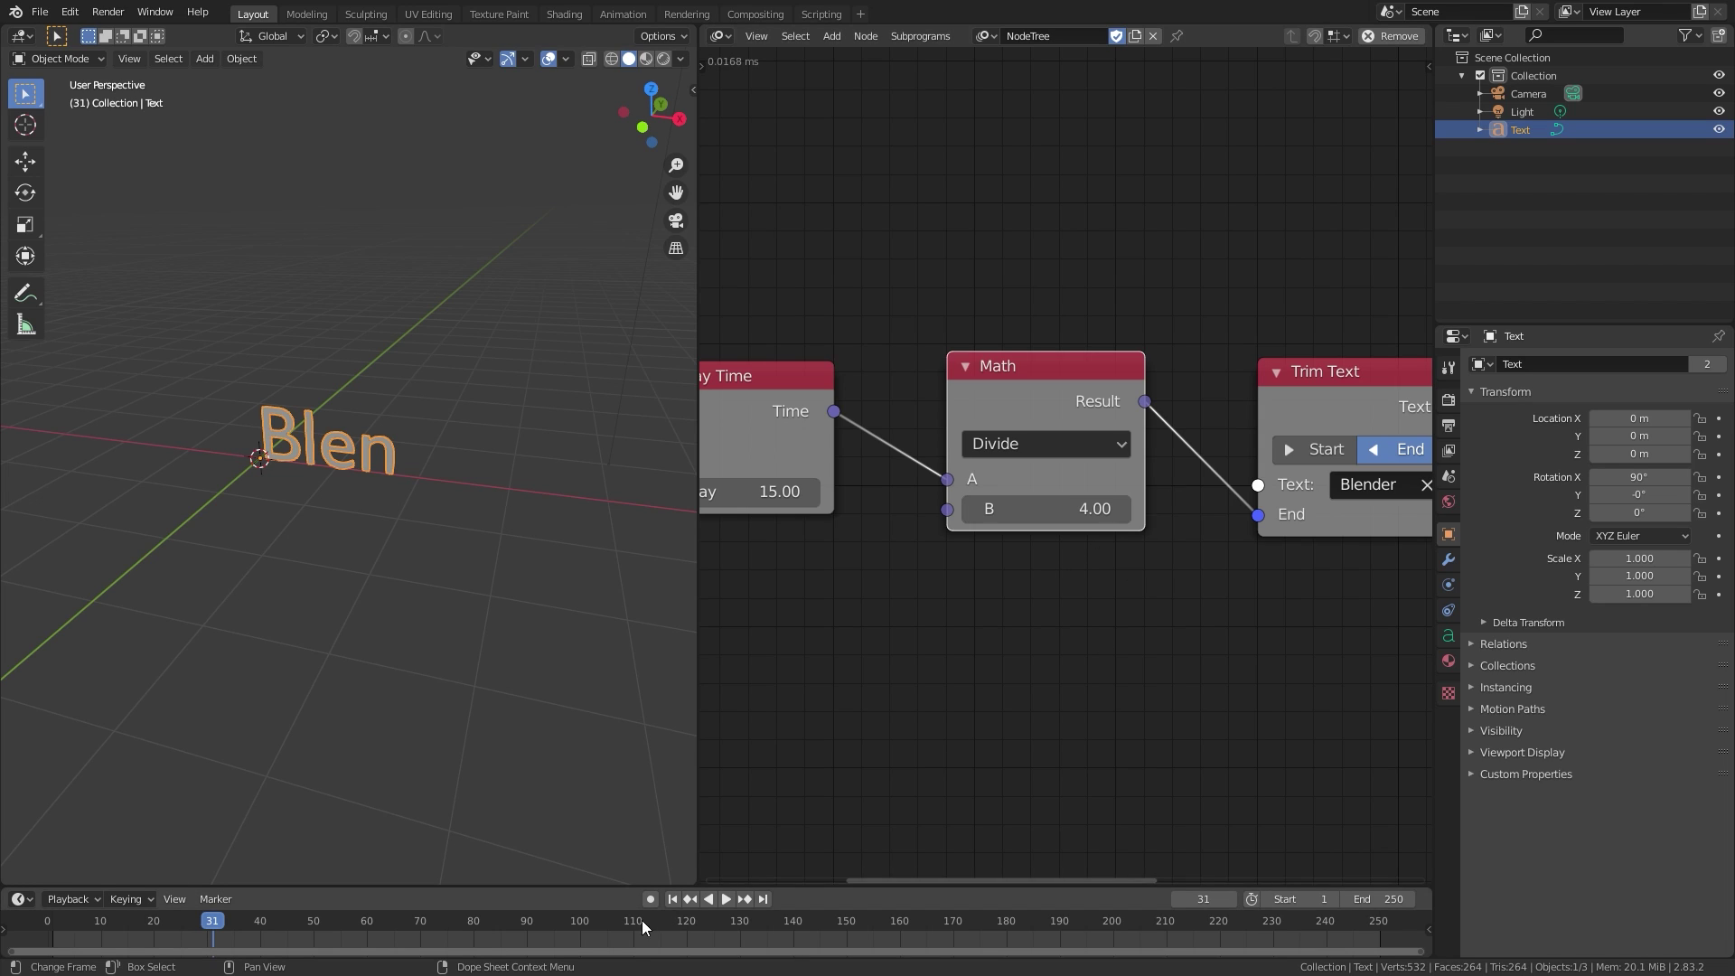
# Play the animation from frame 1 to check the slowed typing speed, and stop it once the word is complete.
pyautogui.click(671, 900)
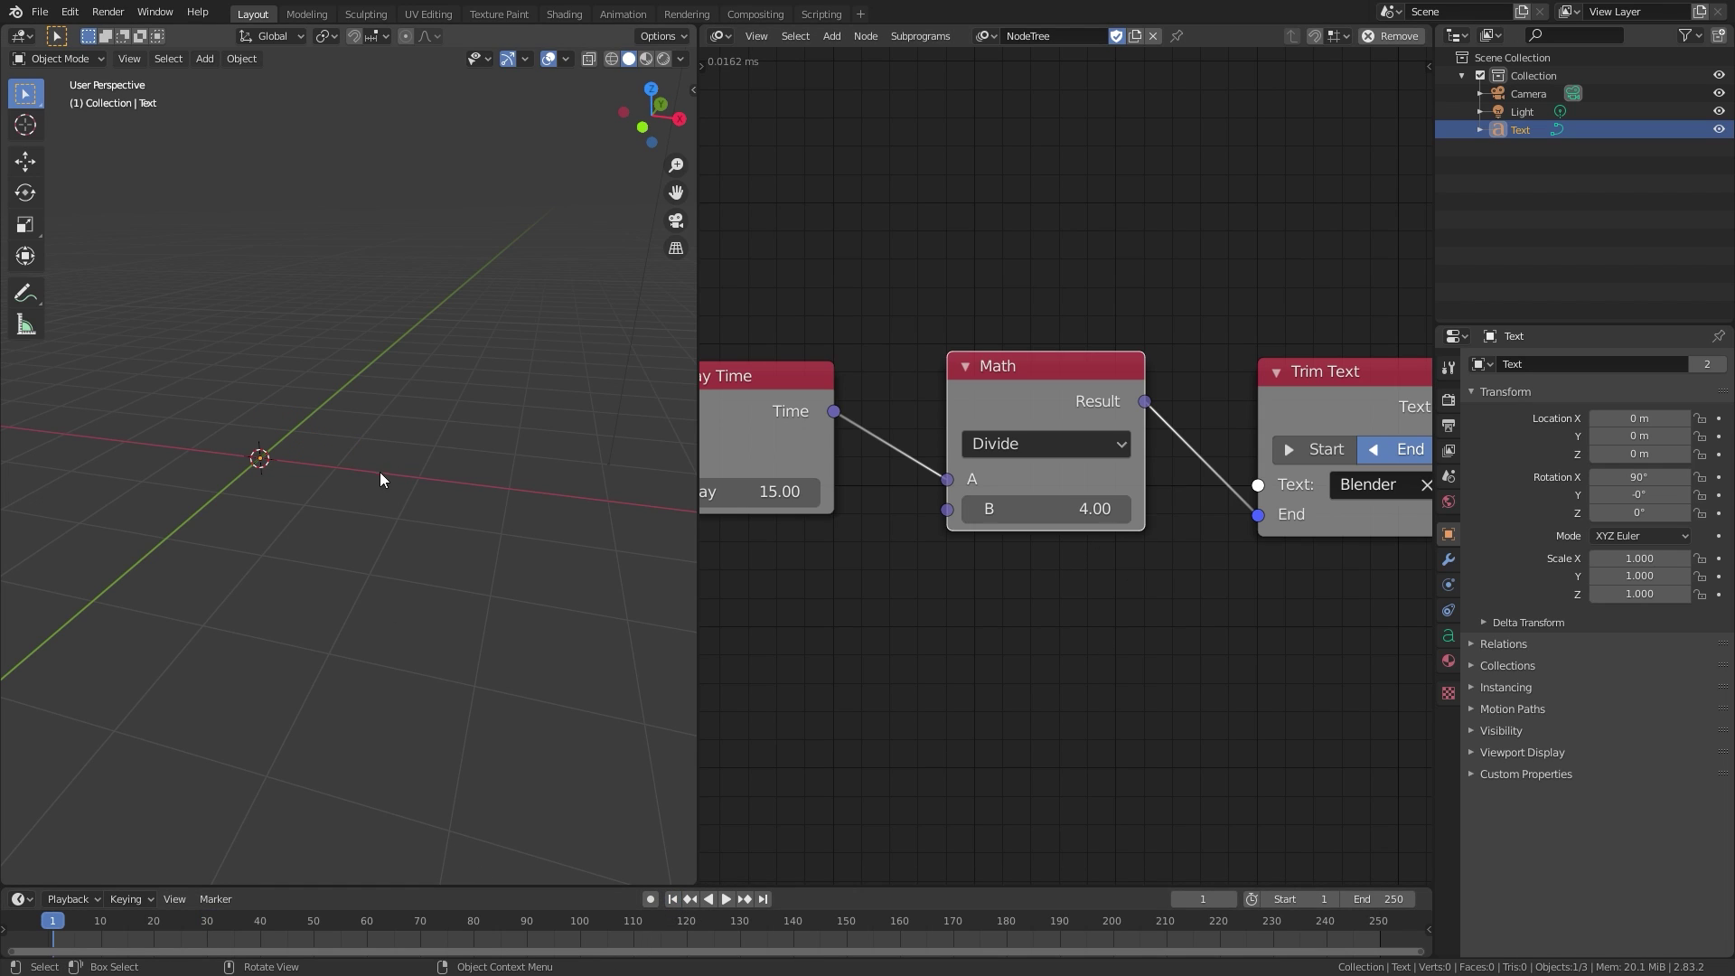
pyautogui.press('space')
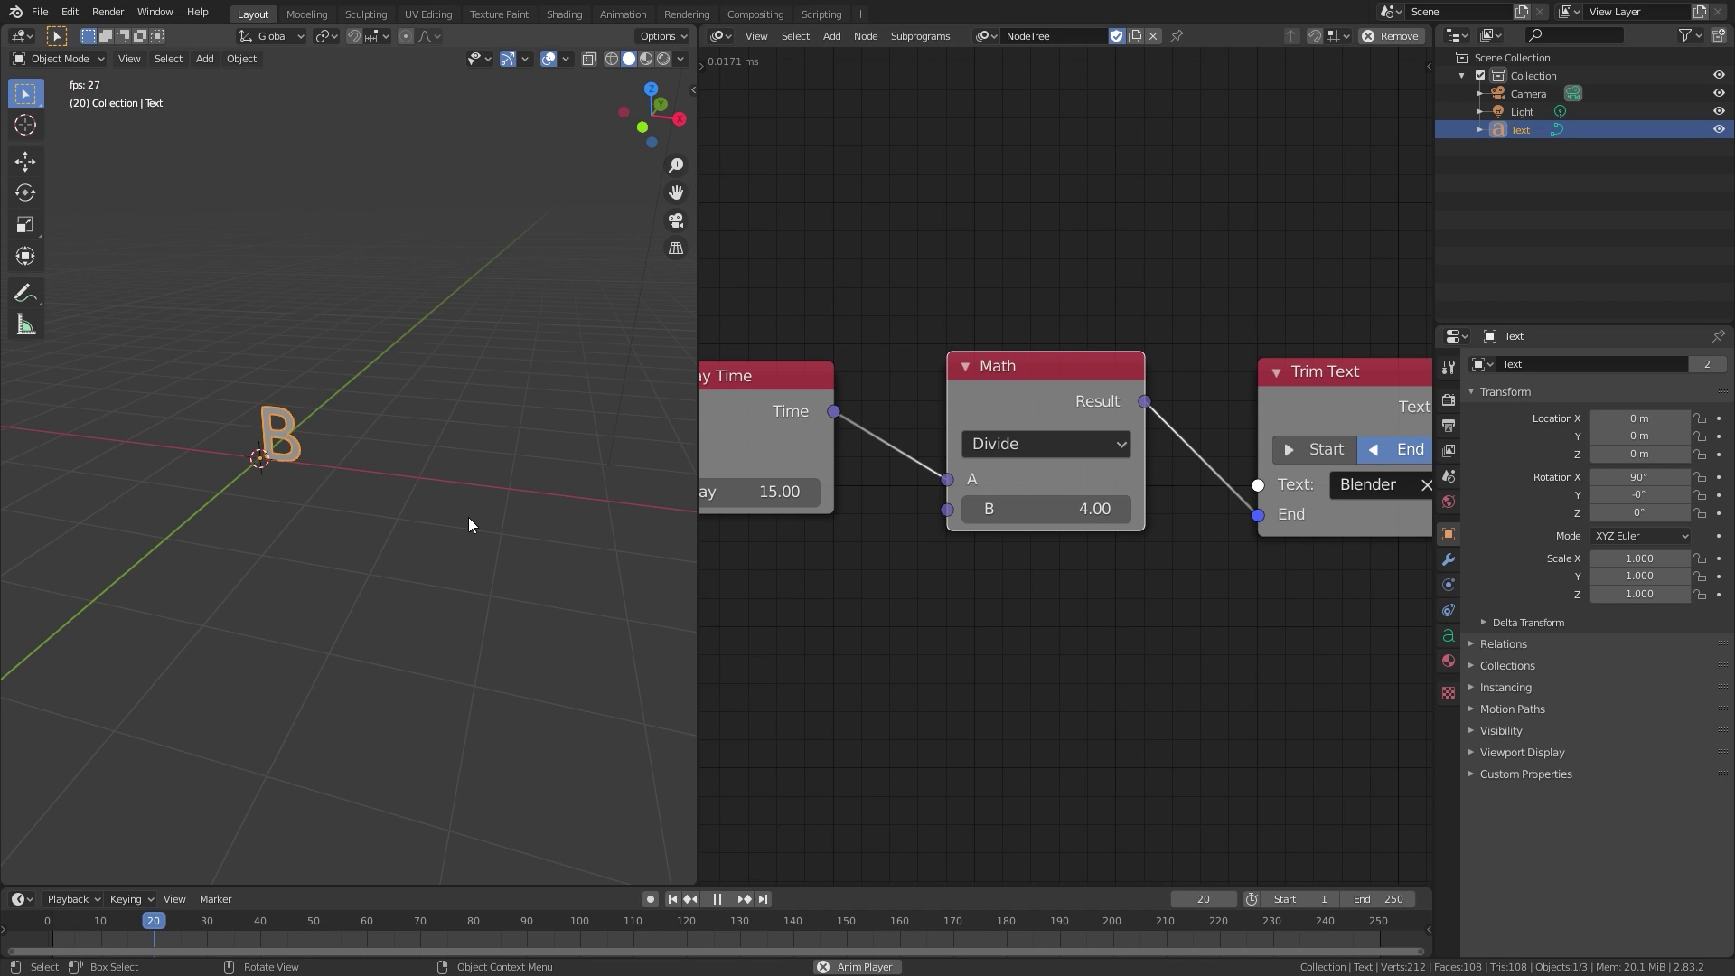
pyautogui.press('space')
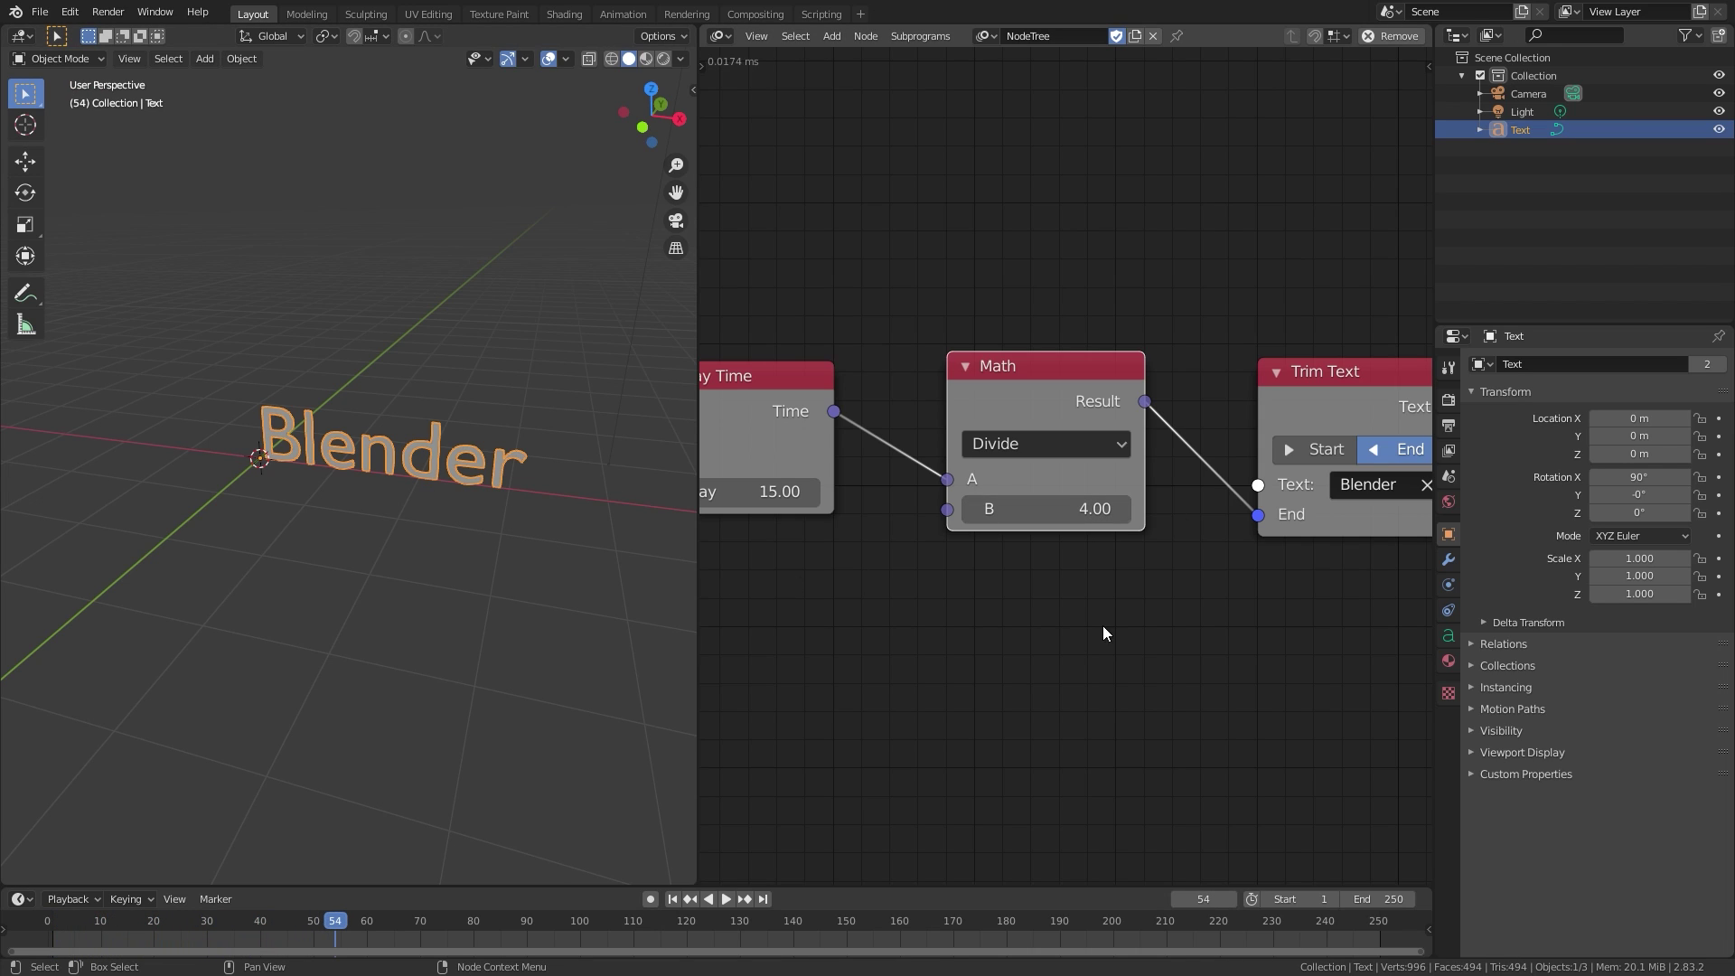
# Set the Math node's B value to 2 and replay the animation from frame 1.
pyautogui.click(1046, 508)
pyautogui.write('2')
pyautogui.press('Return')
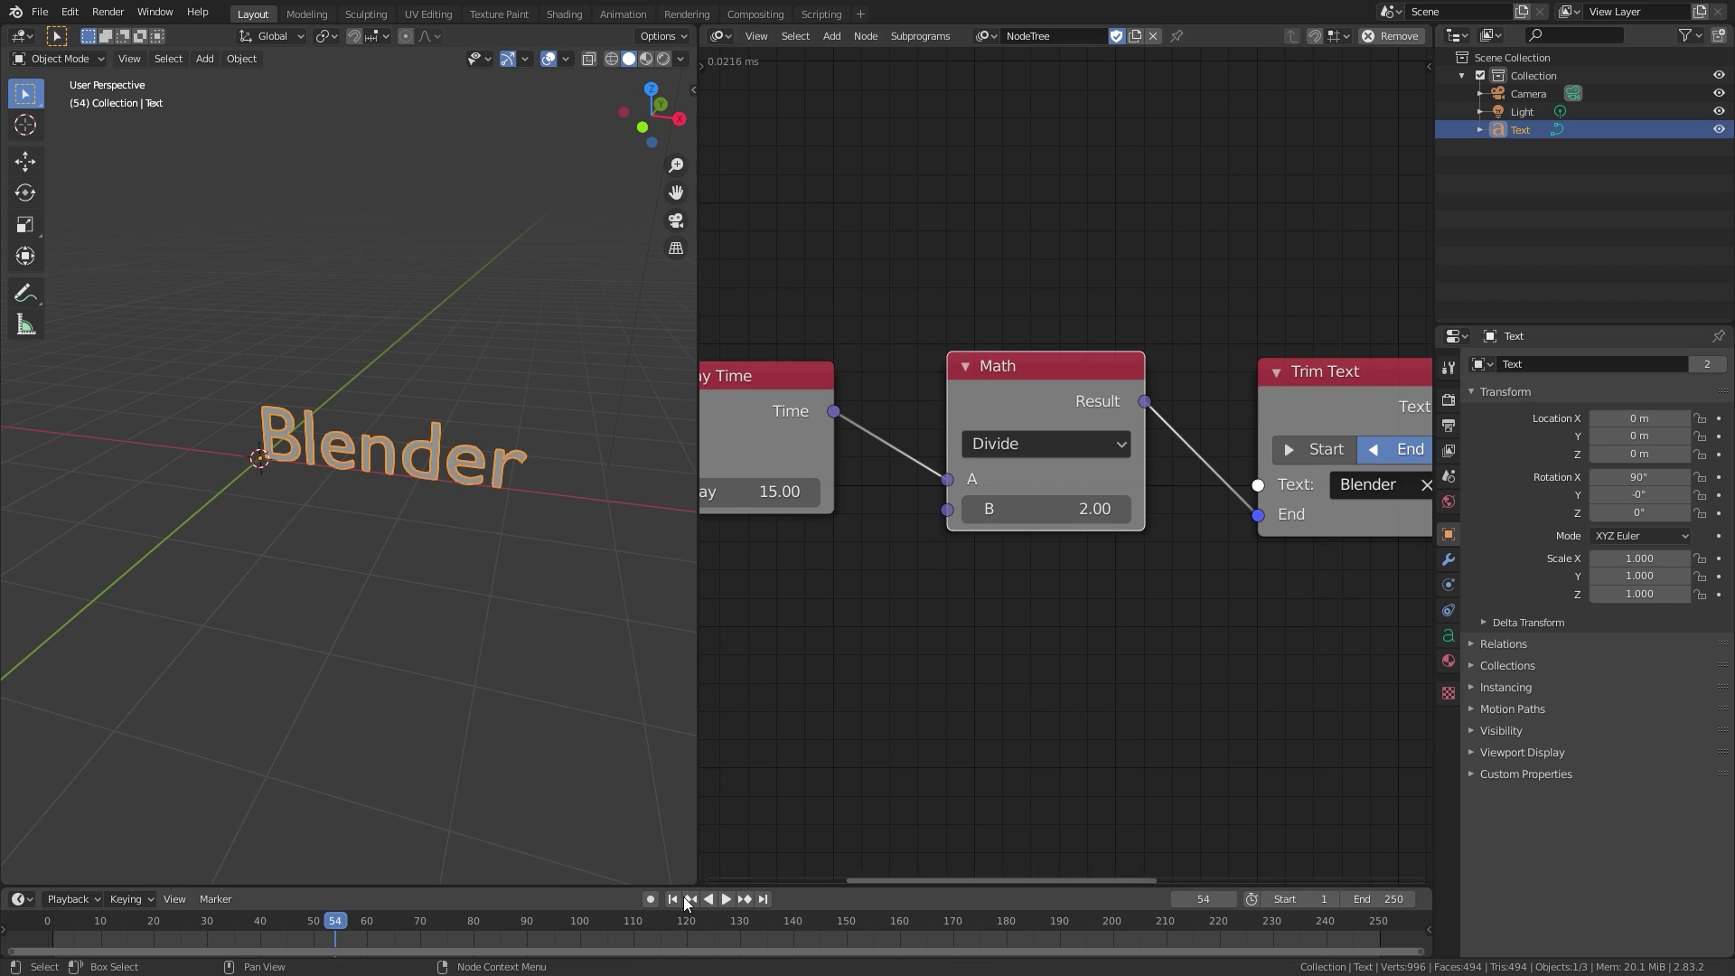
pyautogui.click(671, 898)
pyautogui.press('space')
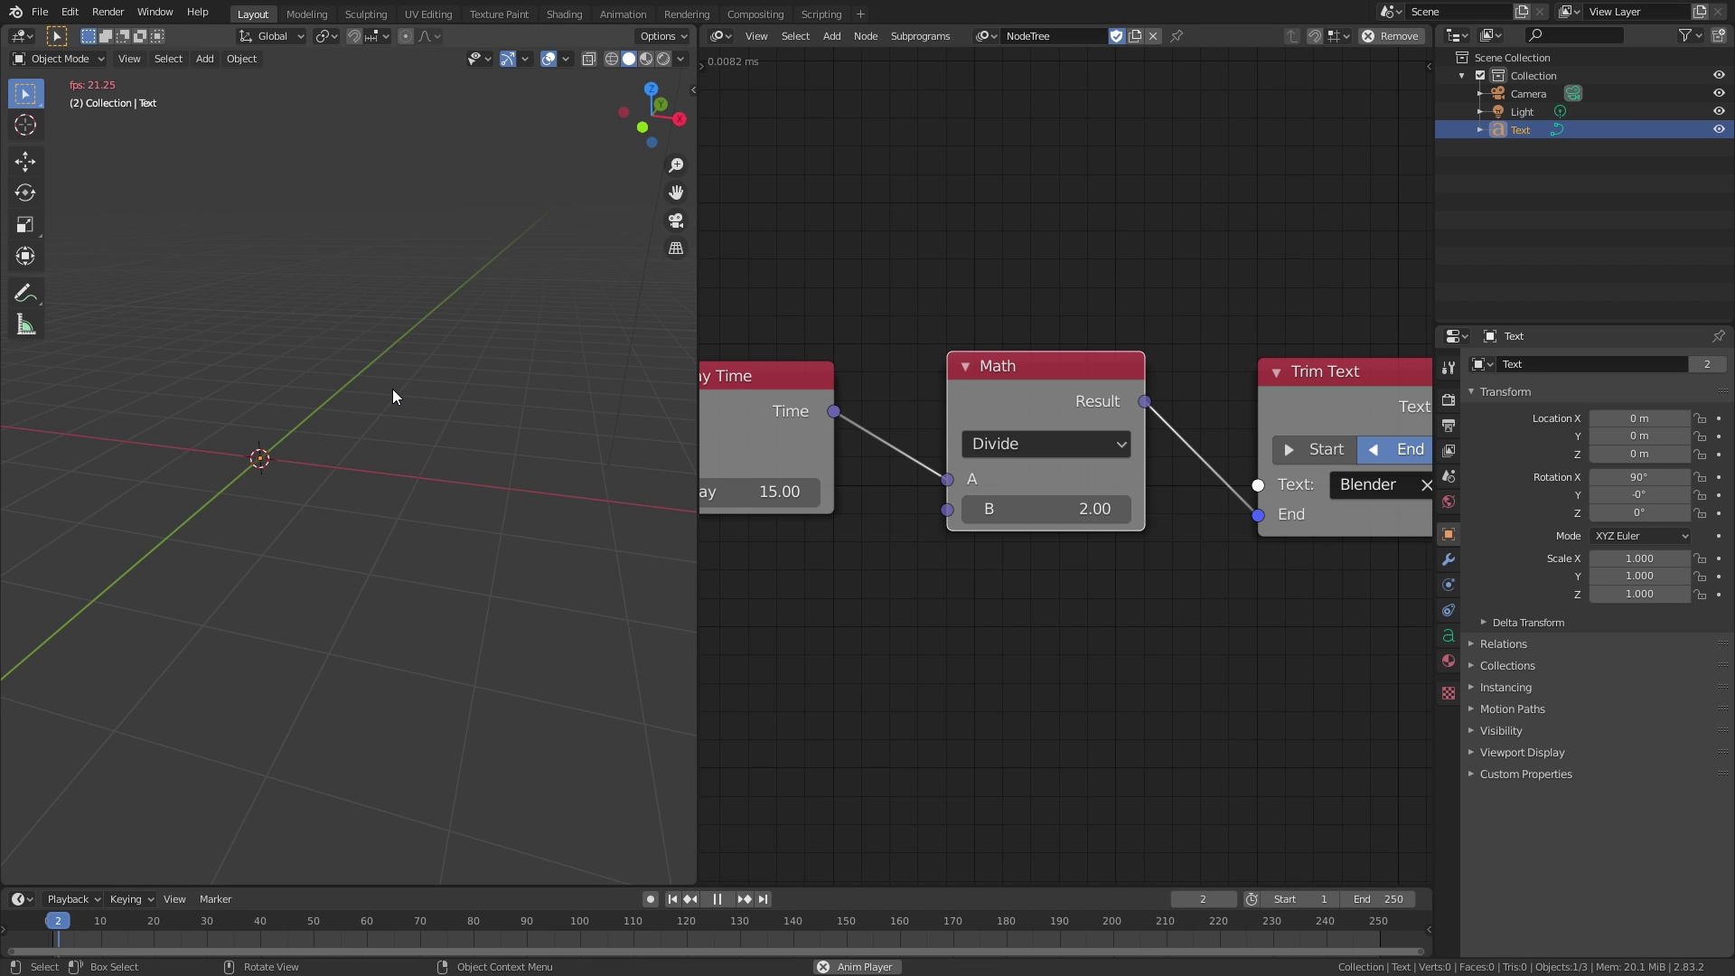
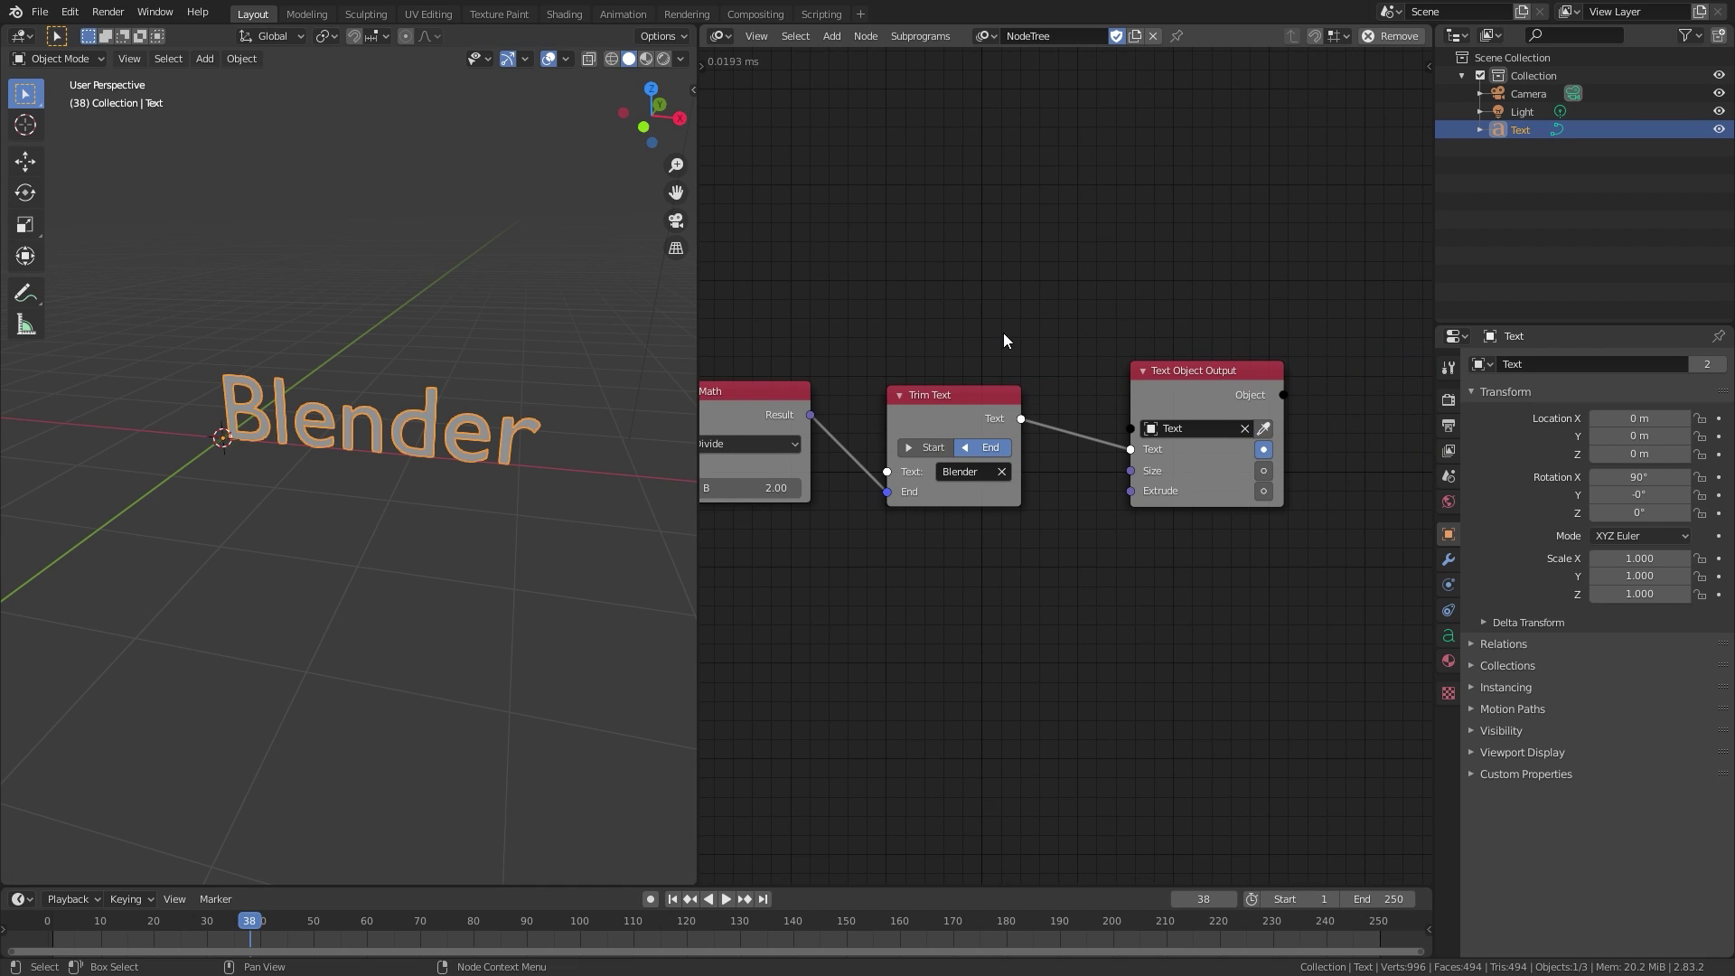
# Replace the Trim Text node's text with the copied sentence starting "the default cube did" and view it in the 3D viewport.
pyautogui.scroll(2, 1068, 499)
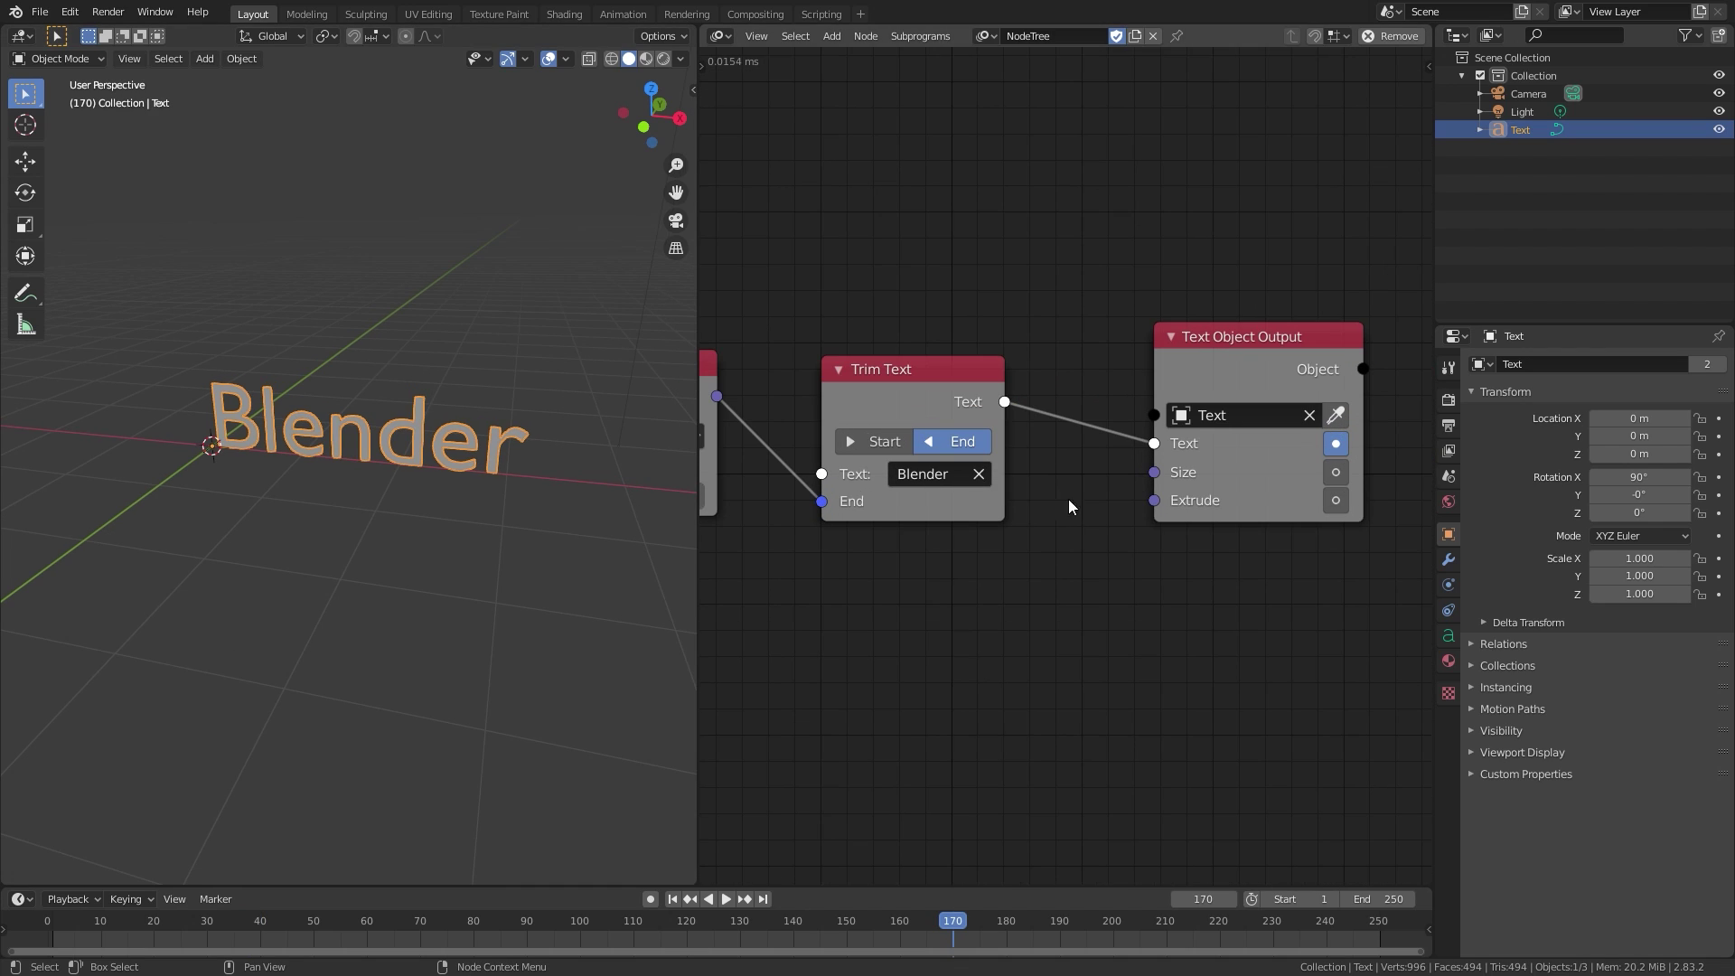
pyautogui.click(952, 475)
pyautogui.hotkey('ctrl', 'a')
pyautogui.hotkey('ctrl', 'v')
pyautogui.press('Return')
pyautogui.scroll(-4, 406, 488)
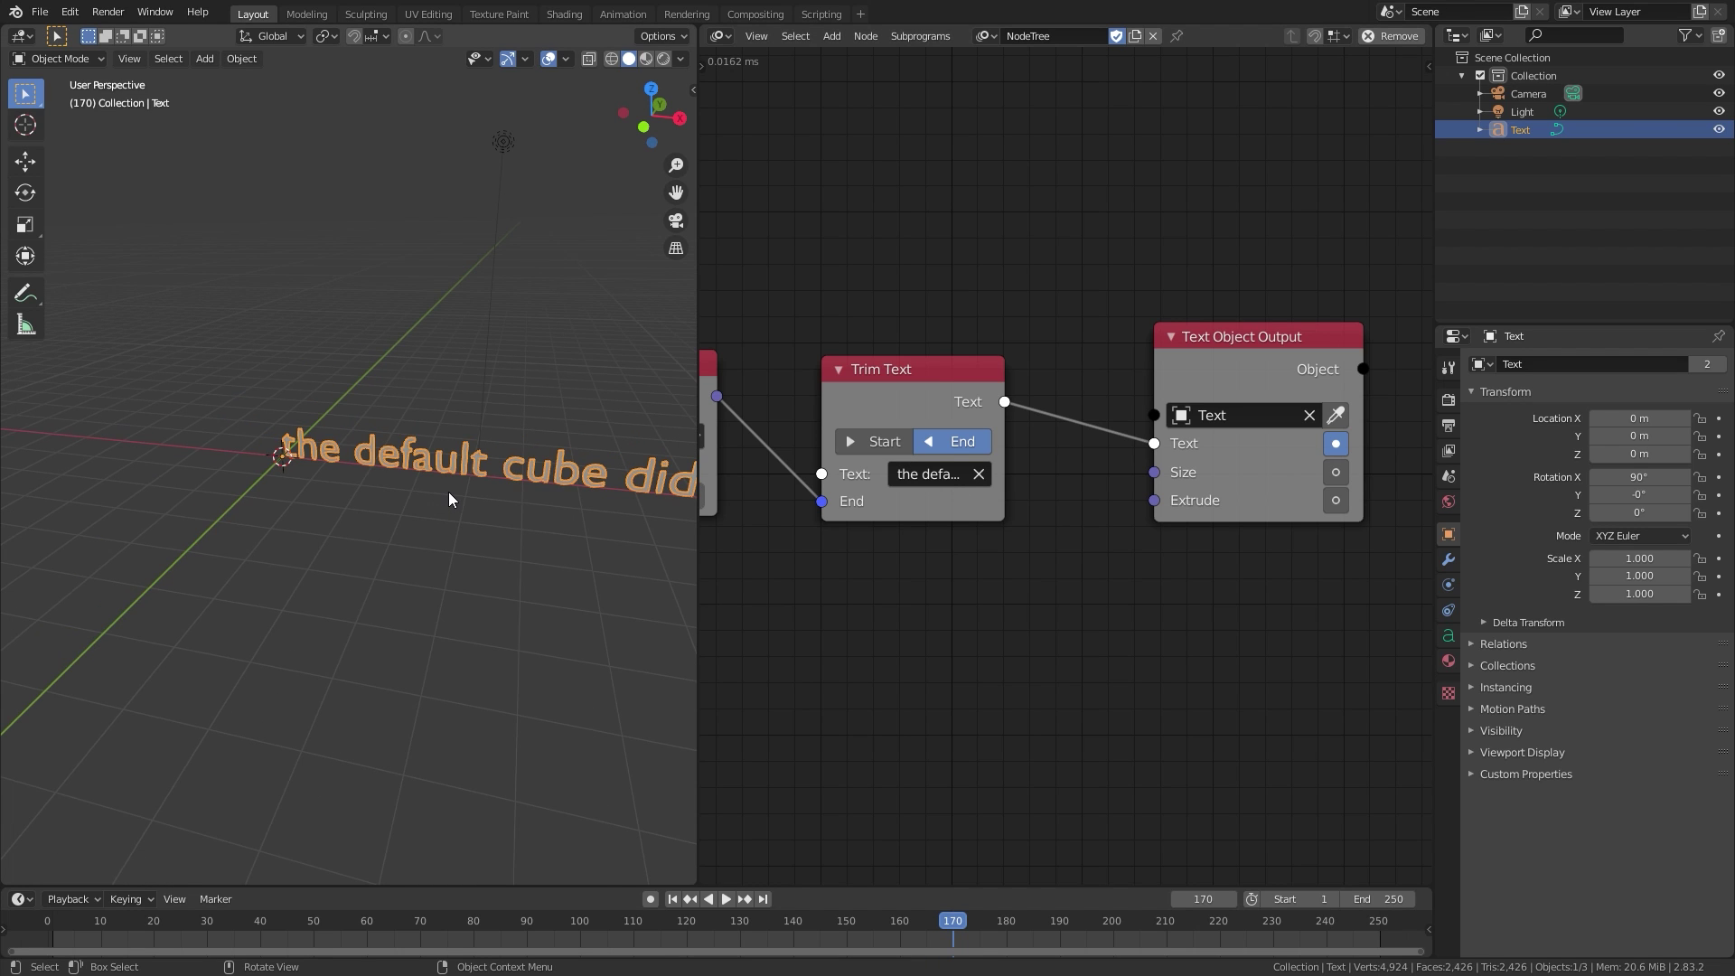
pyautogui.keyDown('shift'); pyautogui.moveTo(246, 471); pyautogui.dragTo(232, 432, button='middle'); pyautogui.keyUp('shift')
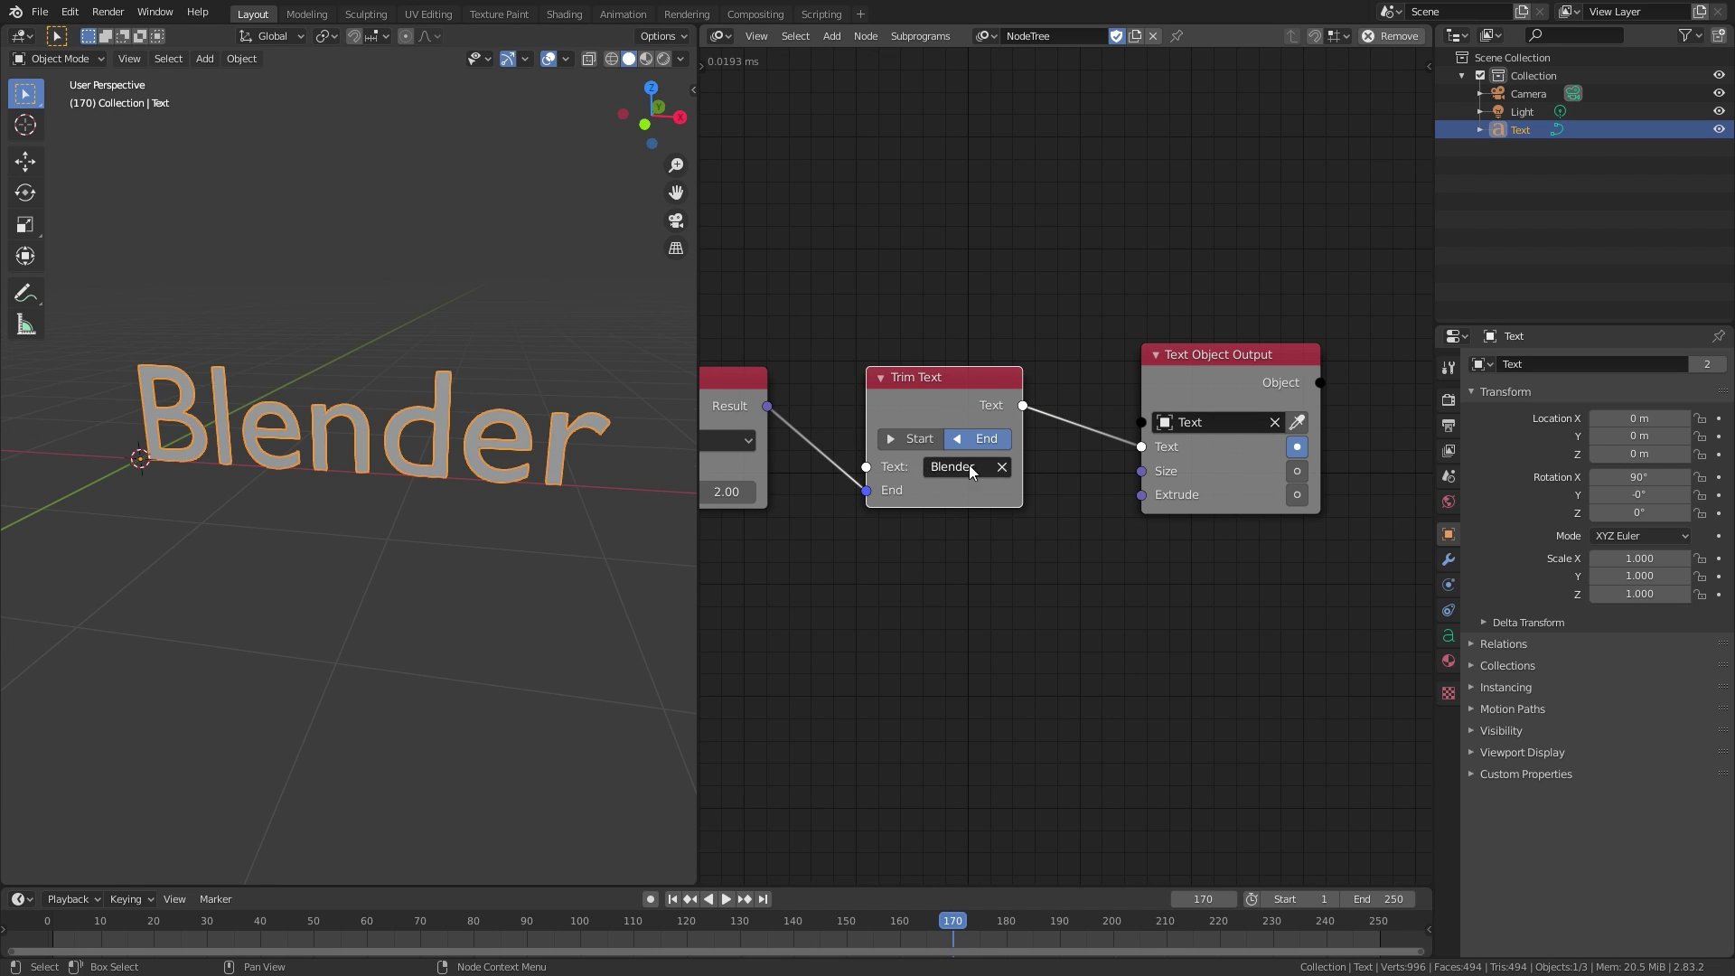
# Switch to File Explorer and create a text document named Animation.txt in the Tutorial folder.
pyautogui.scroll(-1, 923, 463)
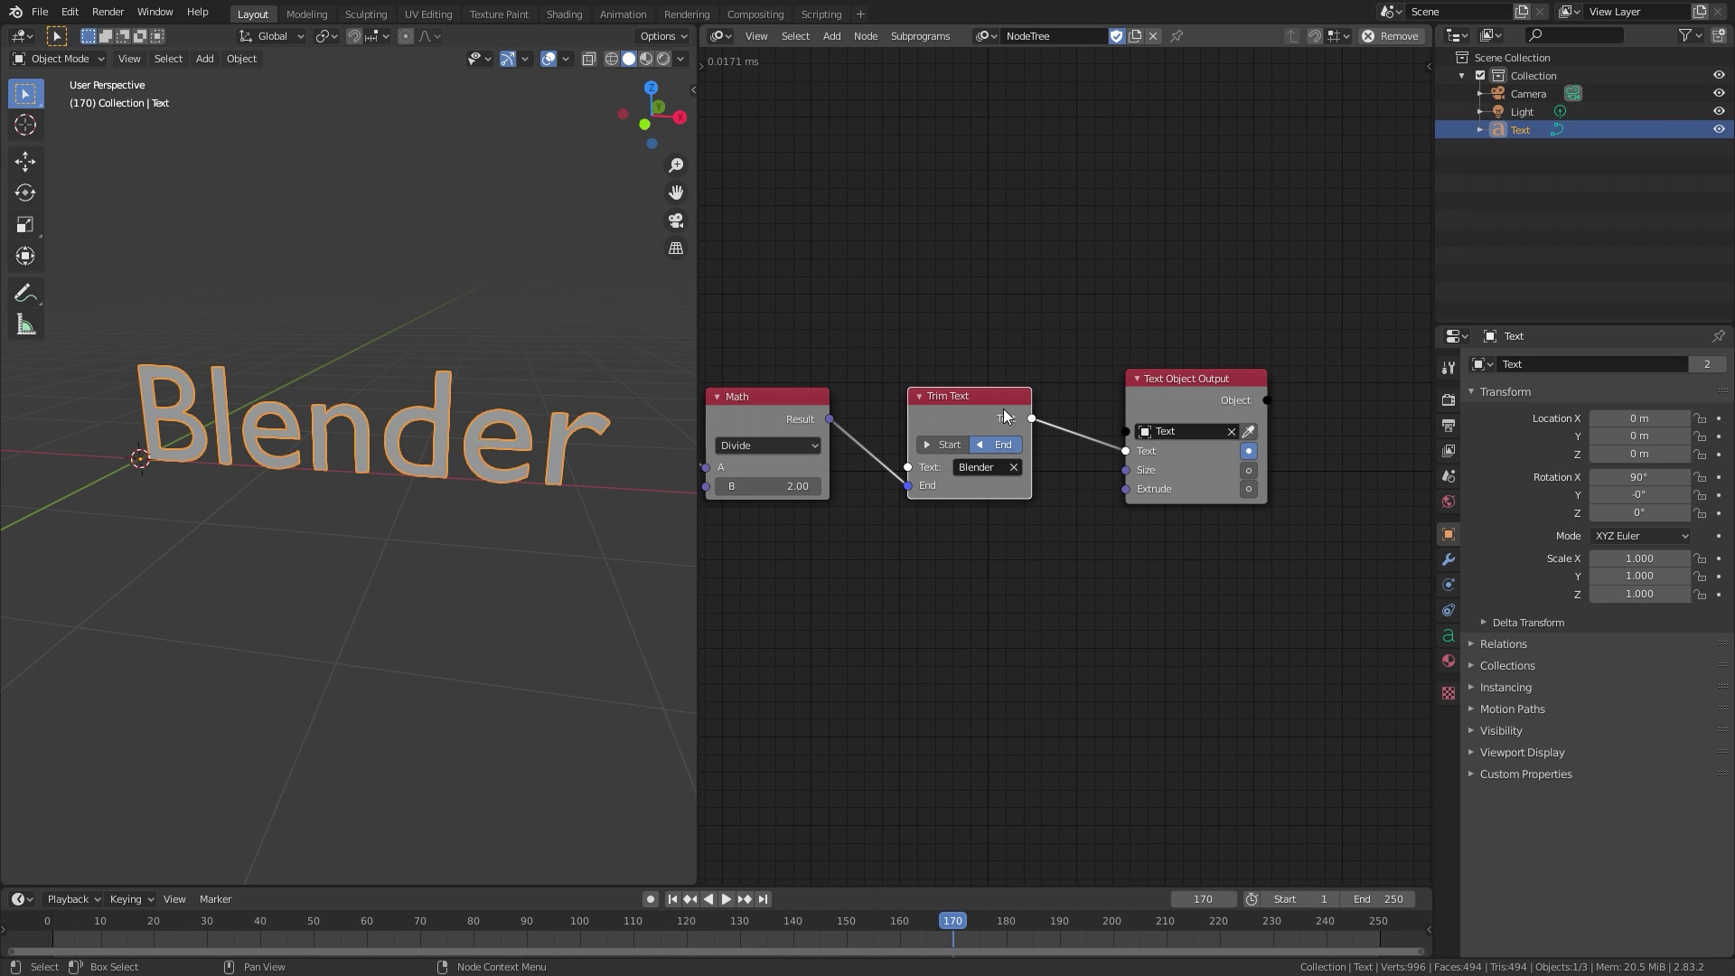
pyautogui.hotkey('alt', 'Tab')
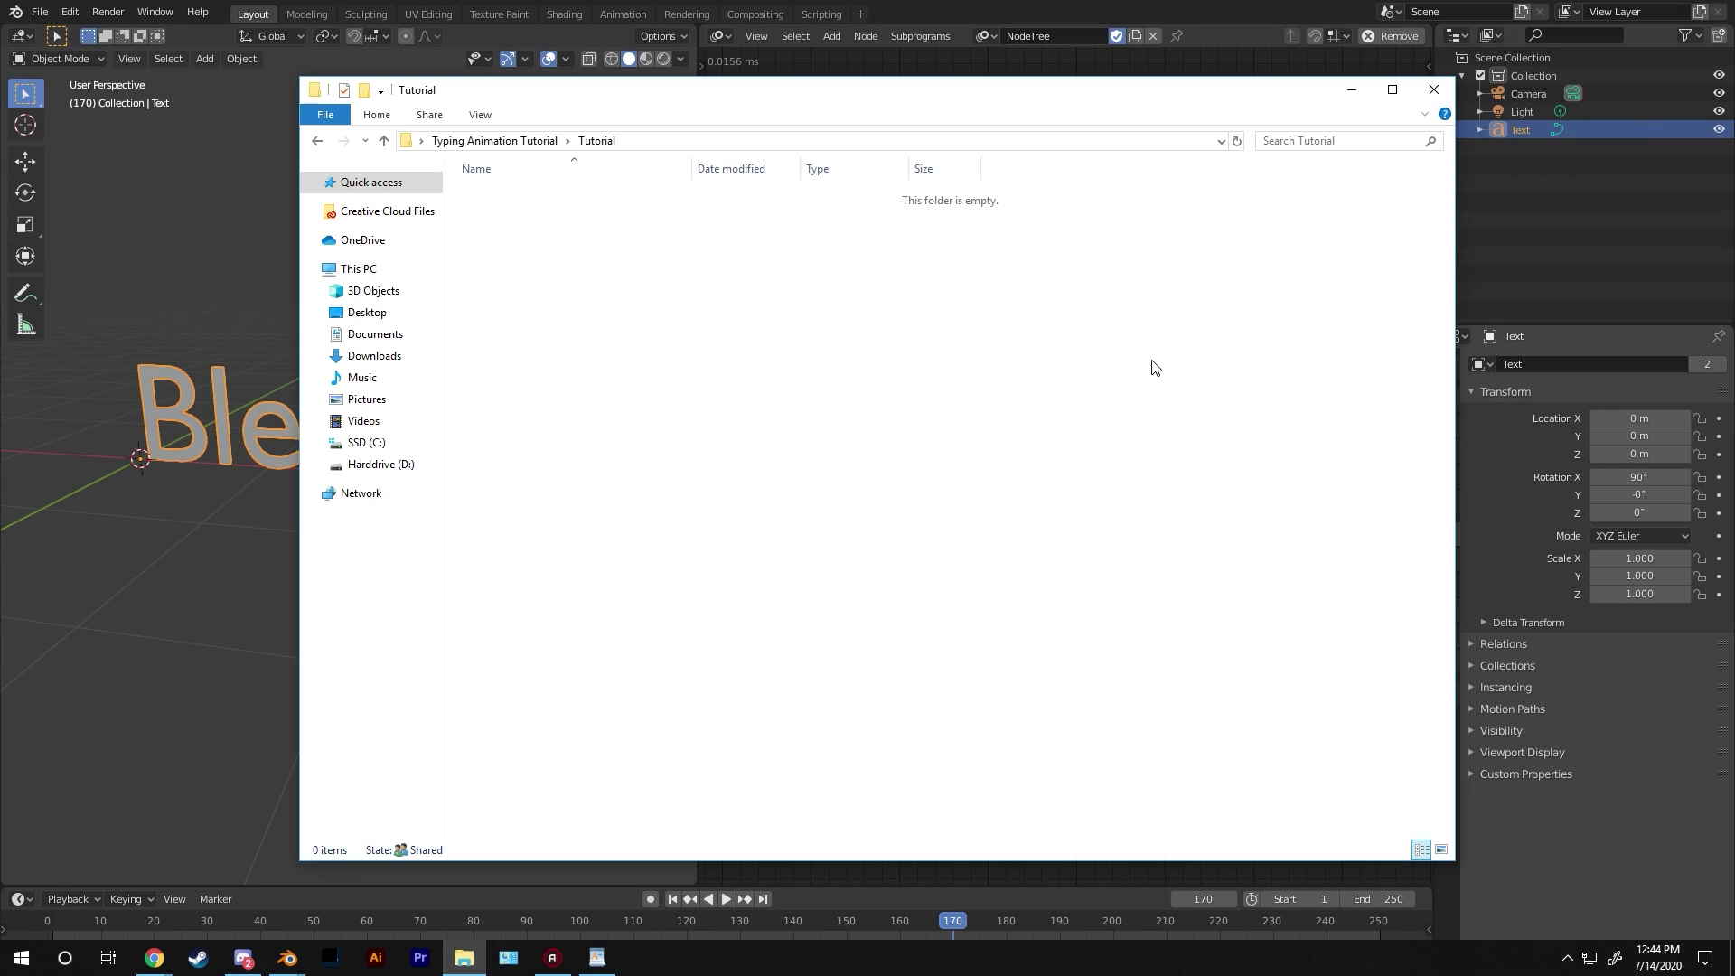
pyautogui.rightClick(684, 275)
pyautogui.moveTo(625, 513)
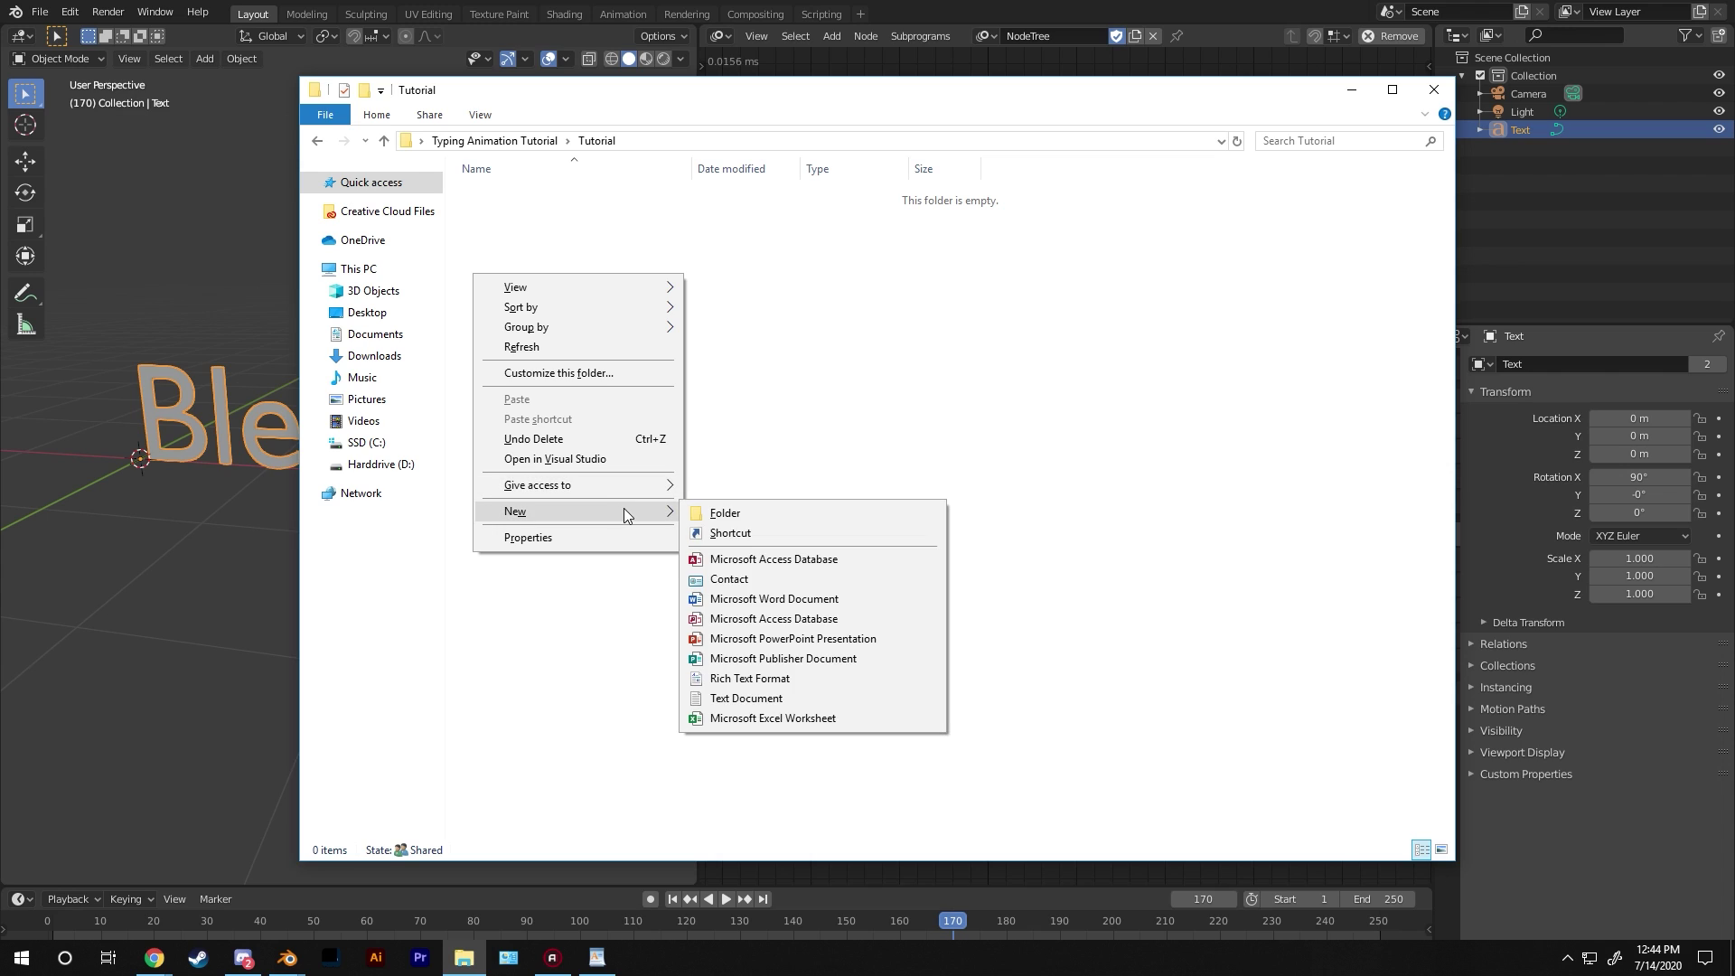
pyautogui.click(728, 699)
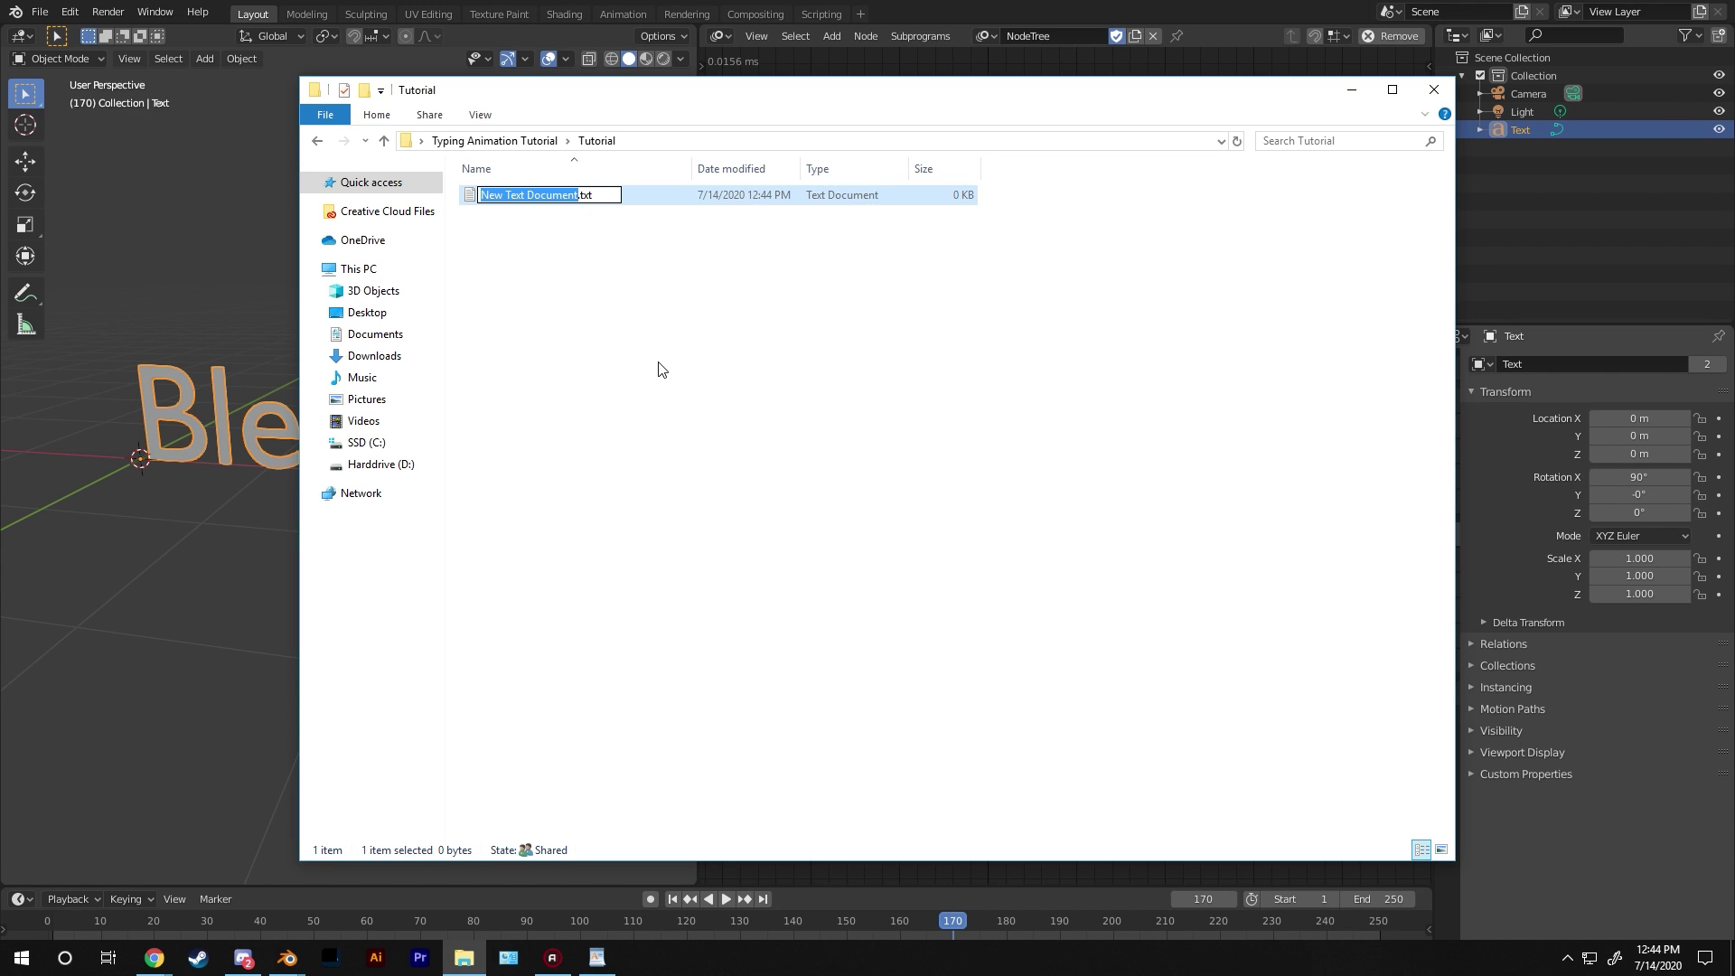
pyautogui.write('Animation')
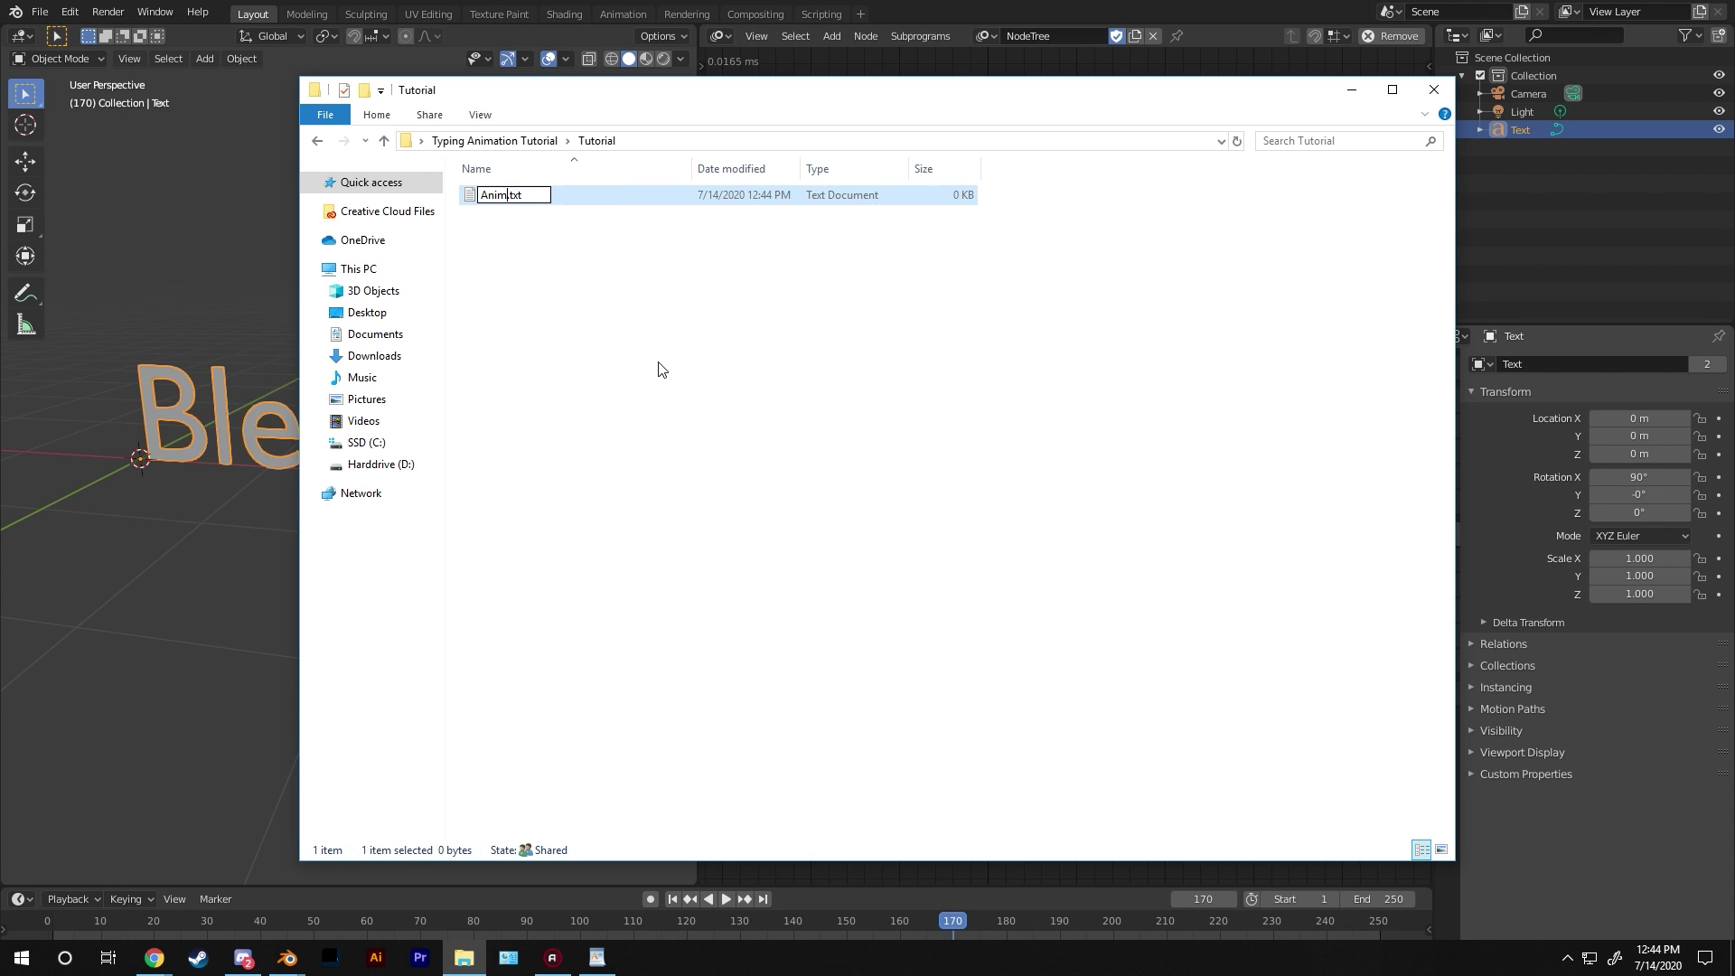
pyautogui.press('Return')
# Replace the contents of Animation.txt with "Hey!", "It's a typing animation." and "Pretty cool, right?", separated by blank lines, and close the file.
pyautogui.doubleClick(524, 204)
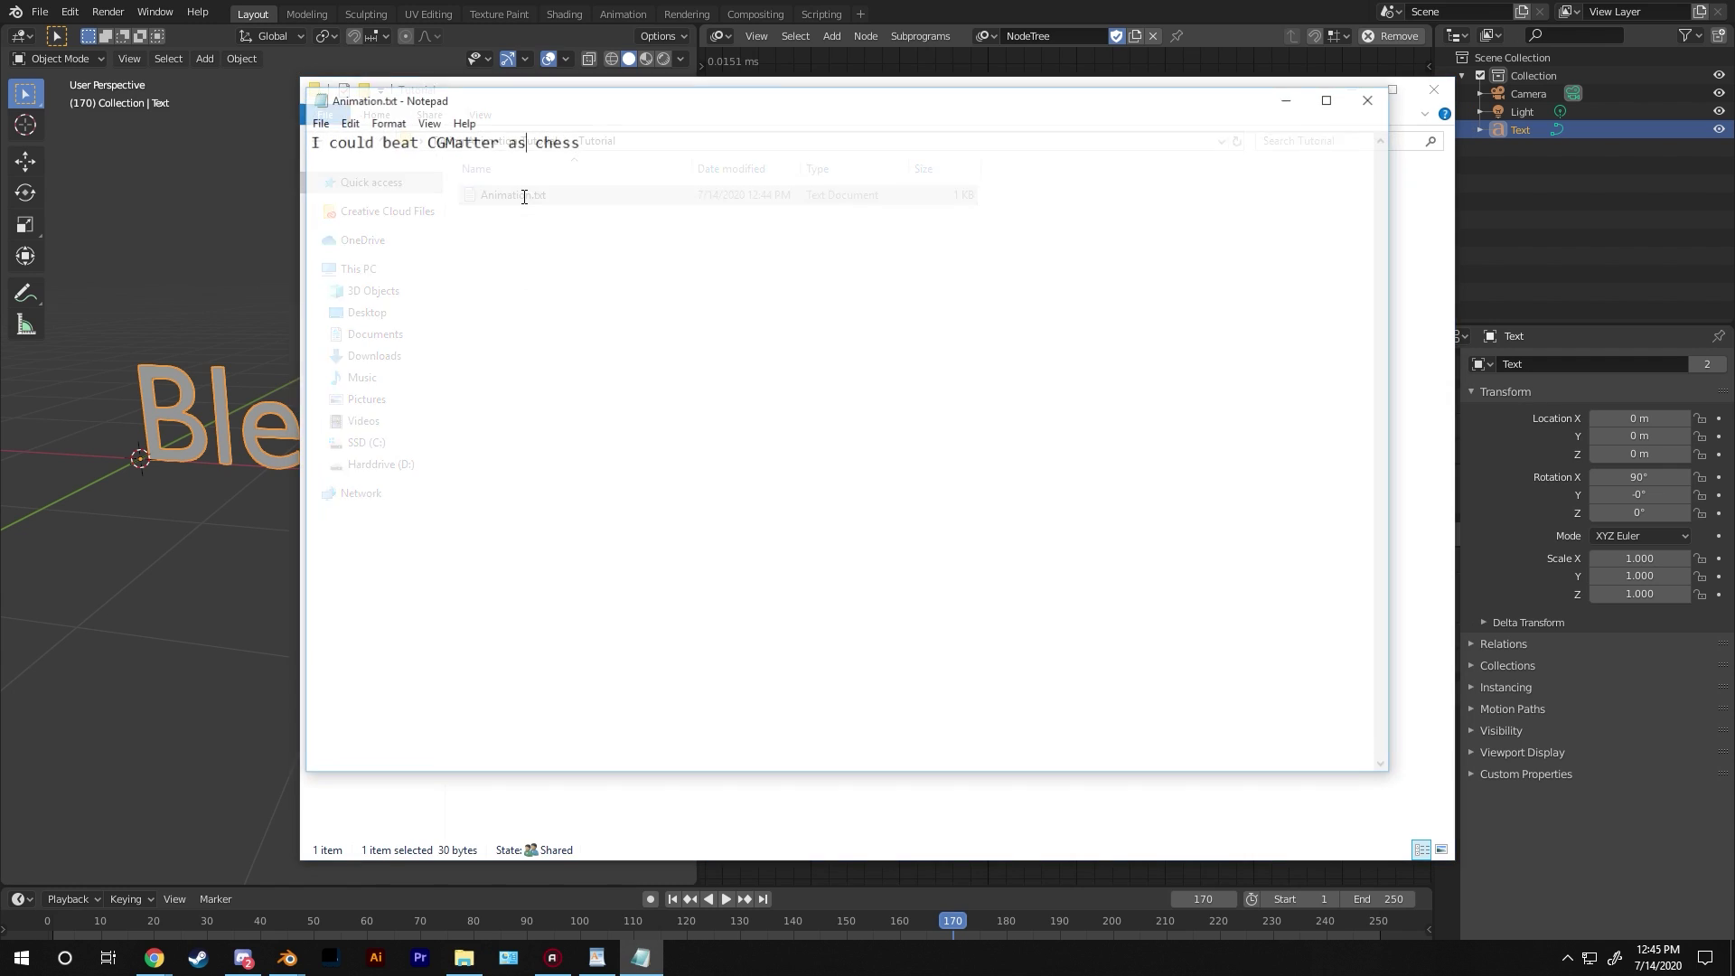
pyautogui.hotkey('ctrl', 'a')
pyautogui.press('BackSpace')
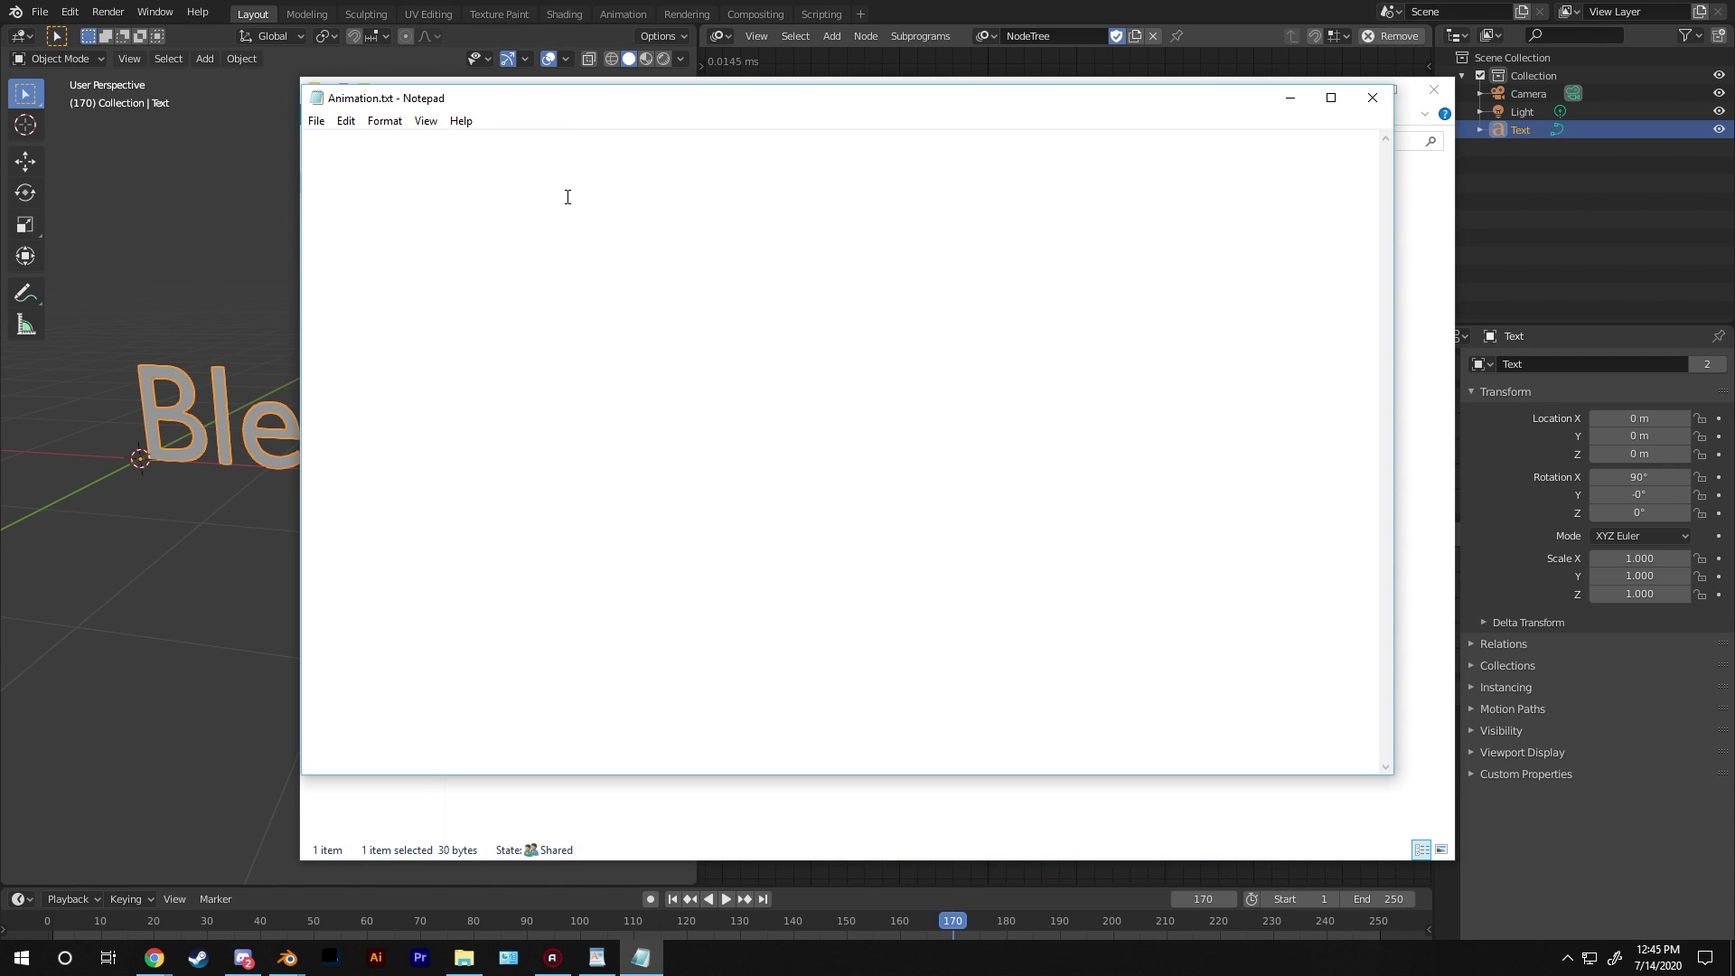
pyautogui.write('Hey!')
pyautogui.press('Return')
pyautogui.press('Return')
pyautogui.write("It's a typing animation.")
pyautogui.press('Return')
pyautogui.press('Return')
pyautogui.write('Pretty cool, right?')
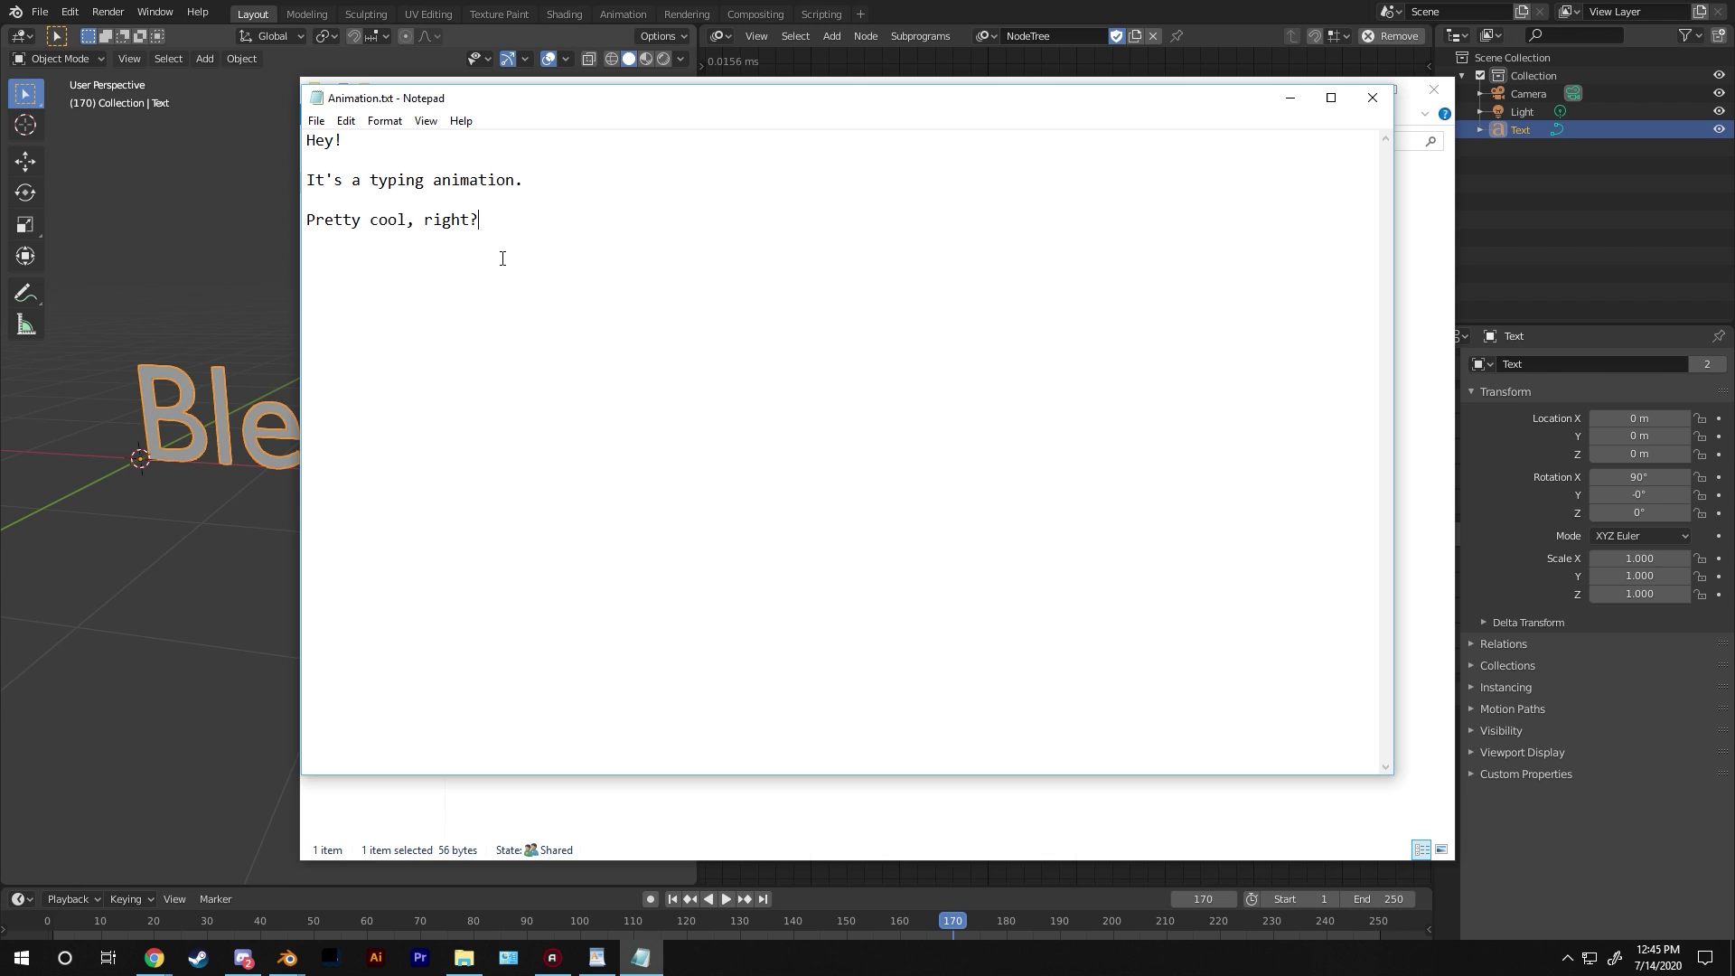
pyautogui.click(1371, 97)
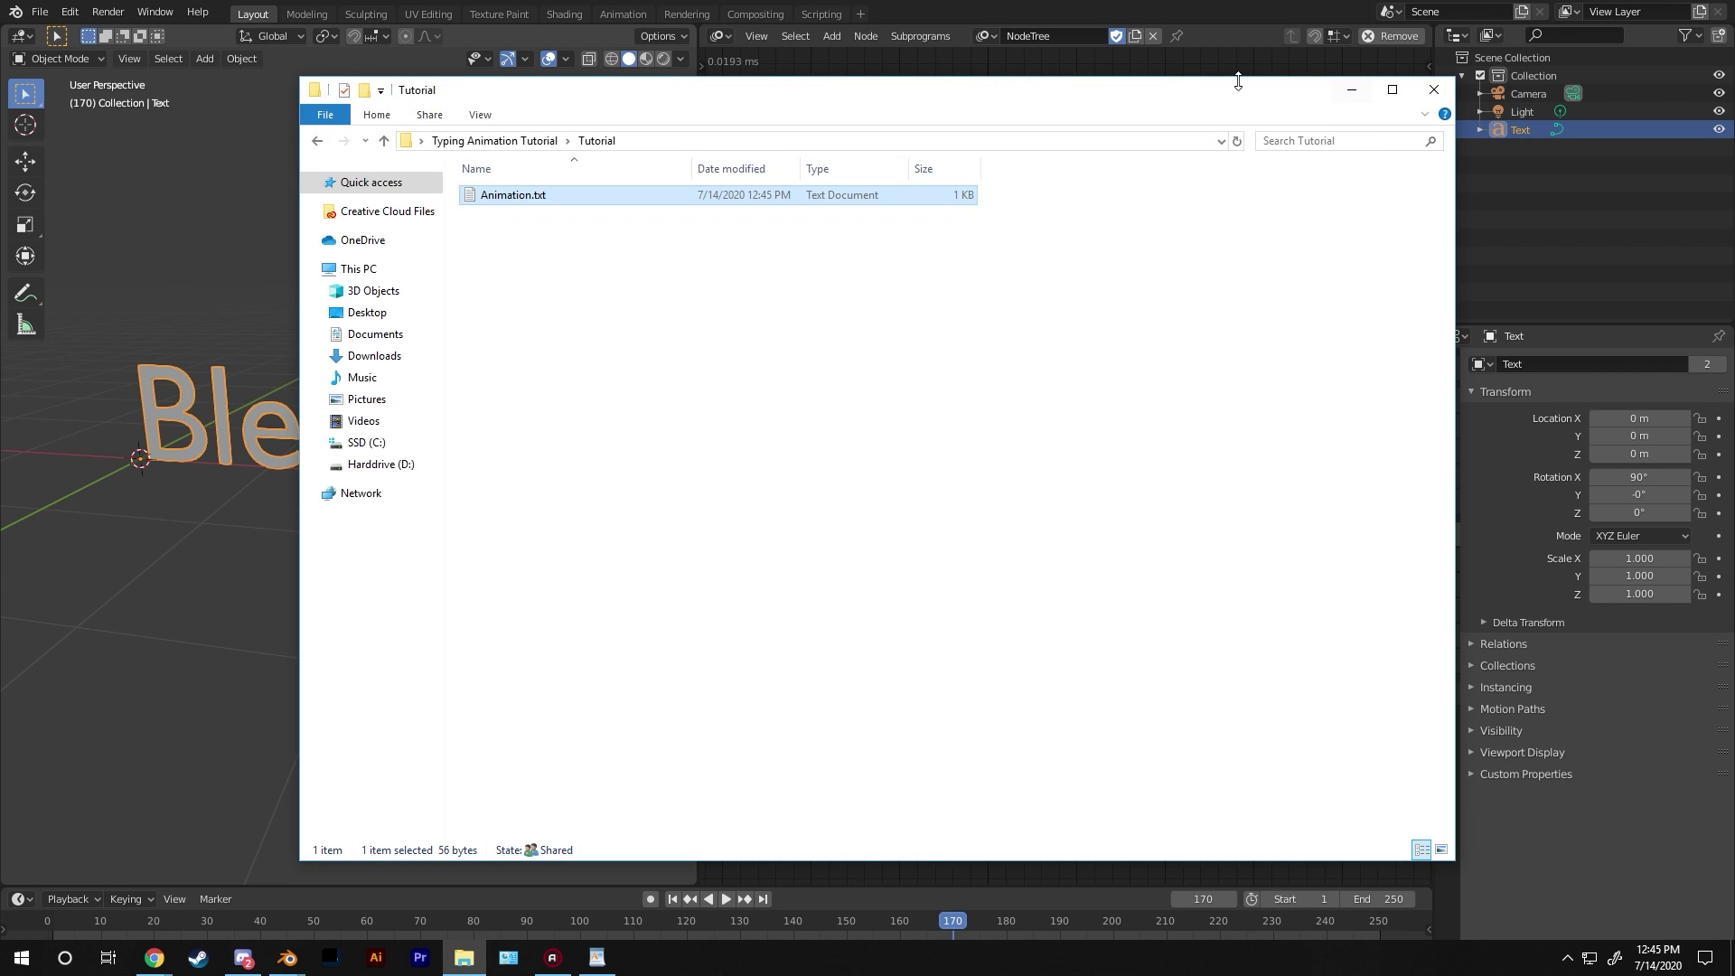
# Return to Blender and add a Text File Reader node below the Math node.
pyautogui.click(1175, 72)
pyautogui.moveTo(812, 415); pyautogui.dragTo(927, 278, button='middle')
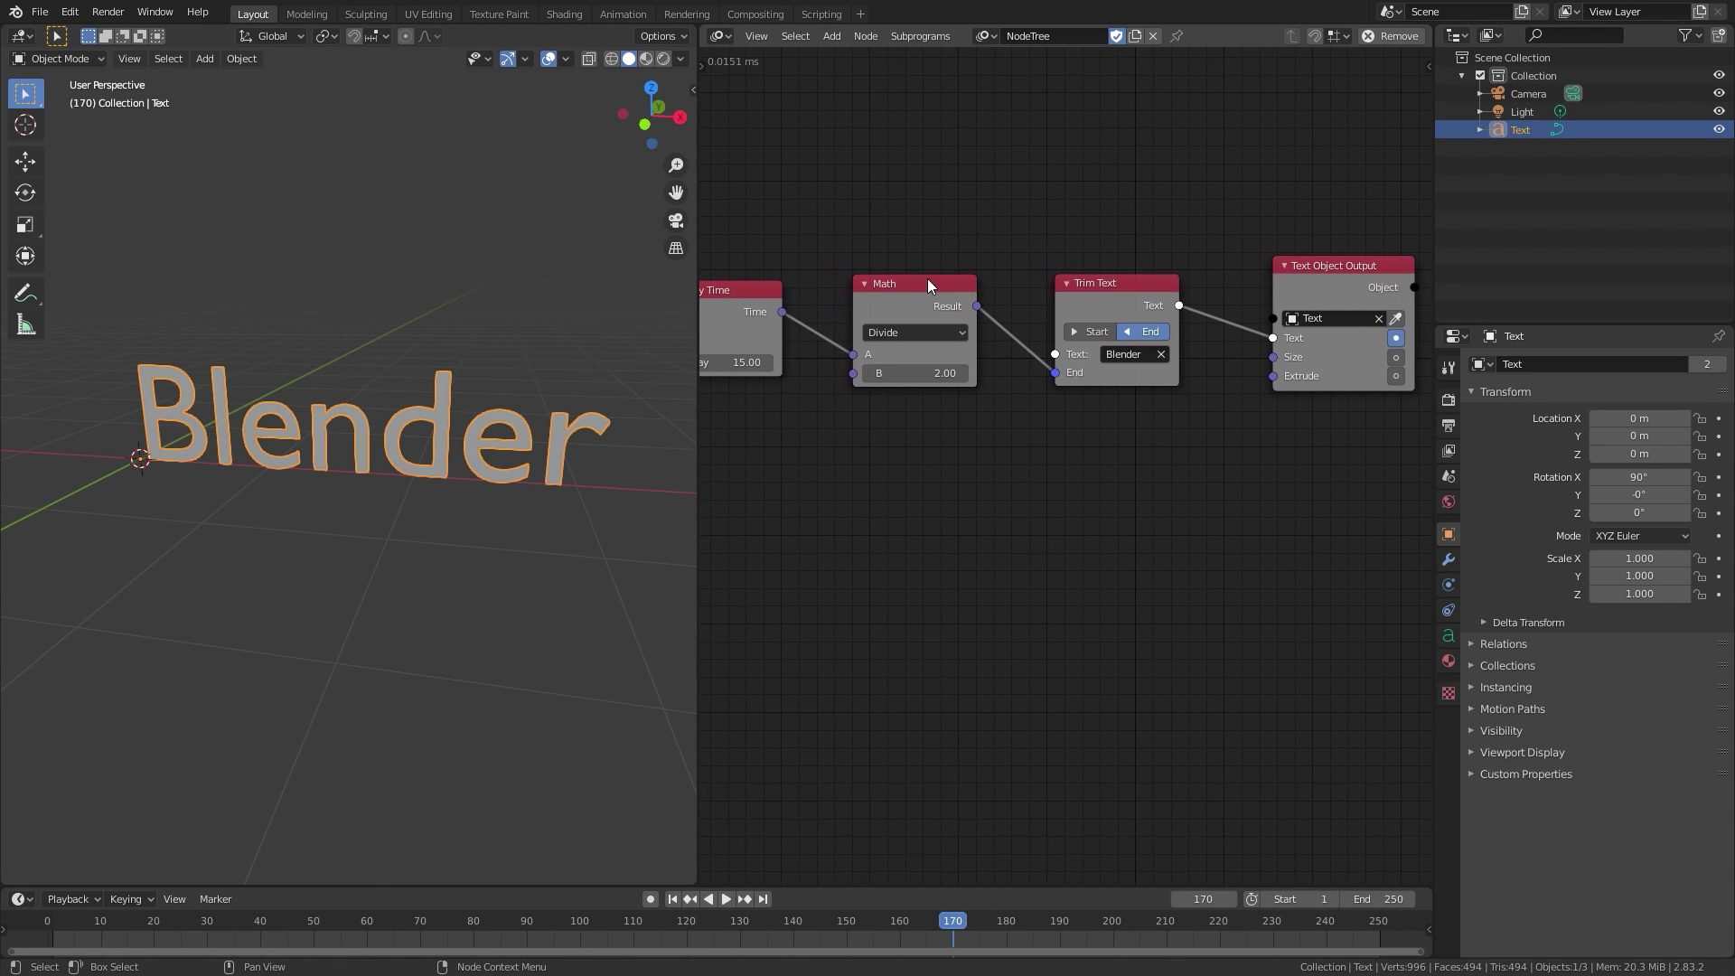
pyautogui.scroll(2, 936, 403)
pyautogui.hotkey('shift', 'a')
pyautogui.moveTo(879, 437)
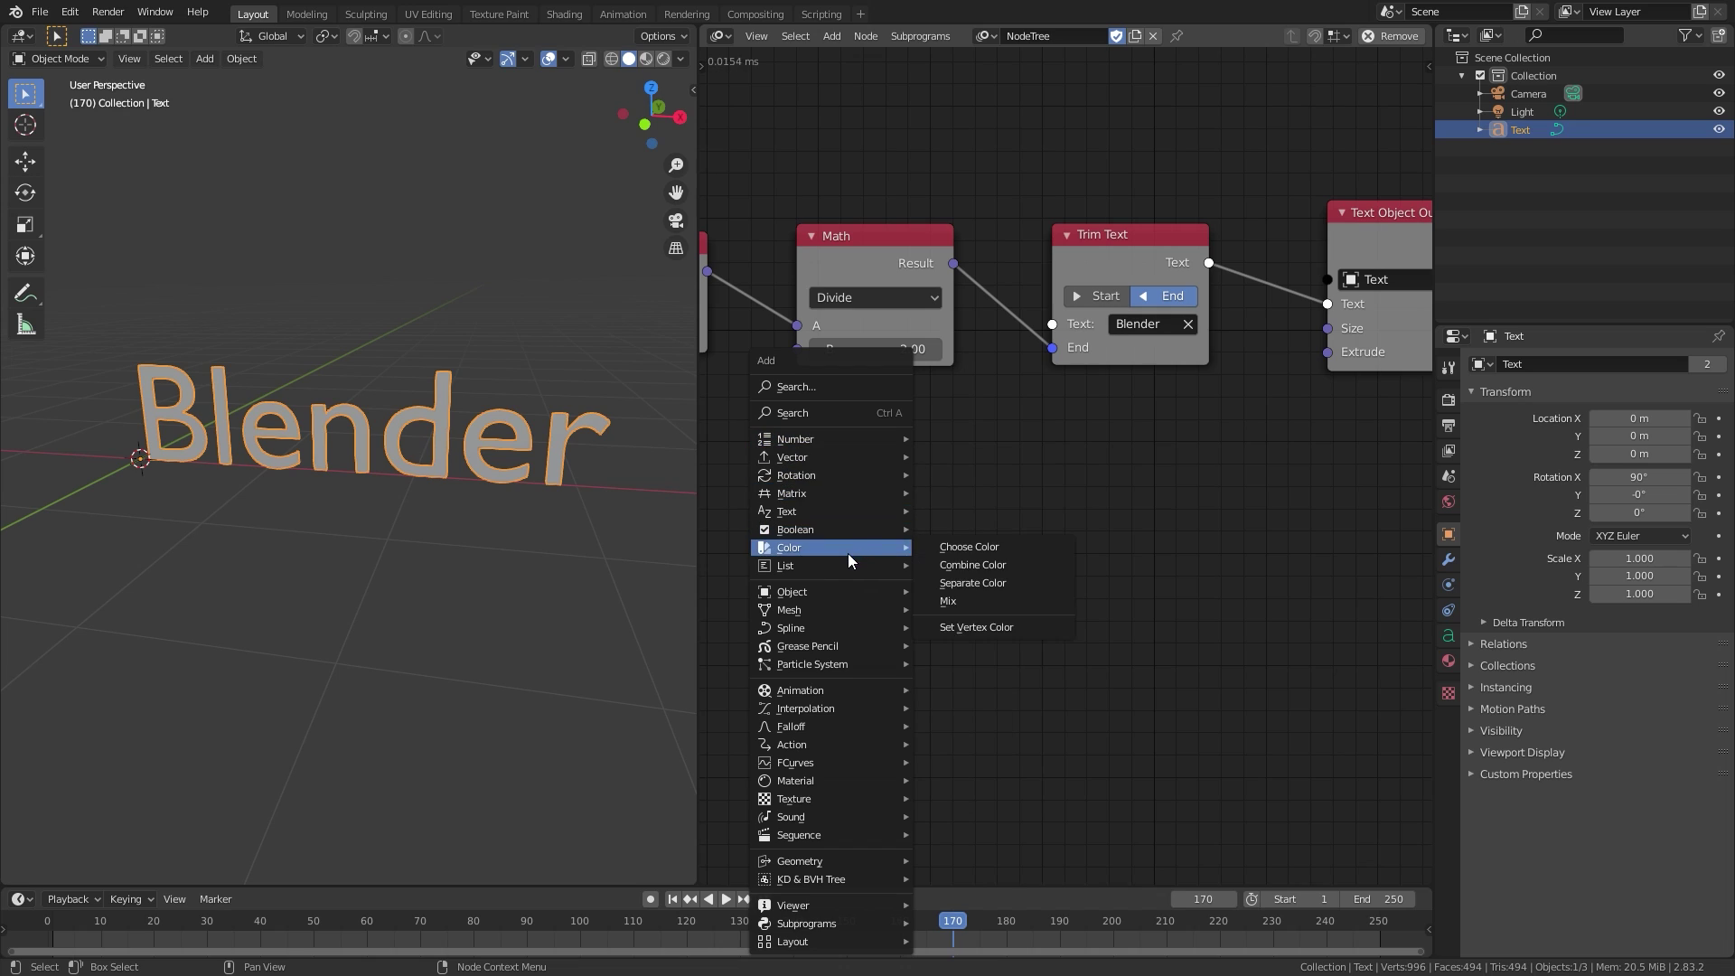
pyautogui.moveTo(798, 511)
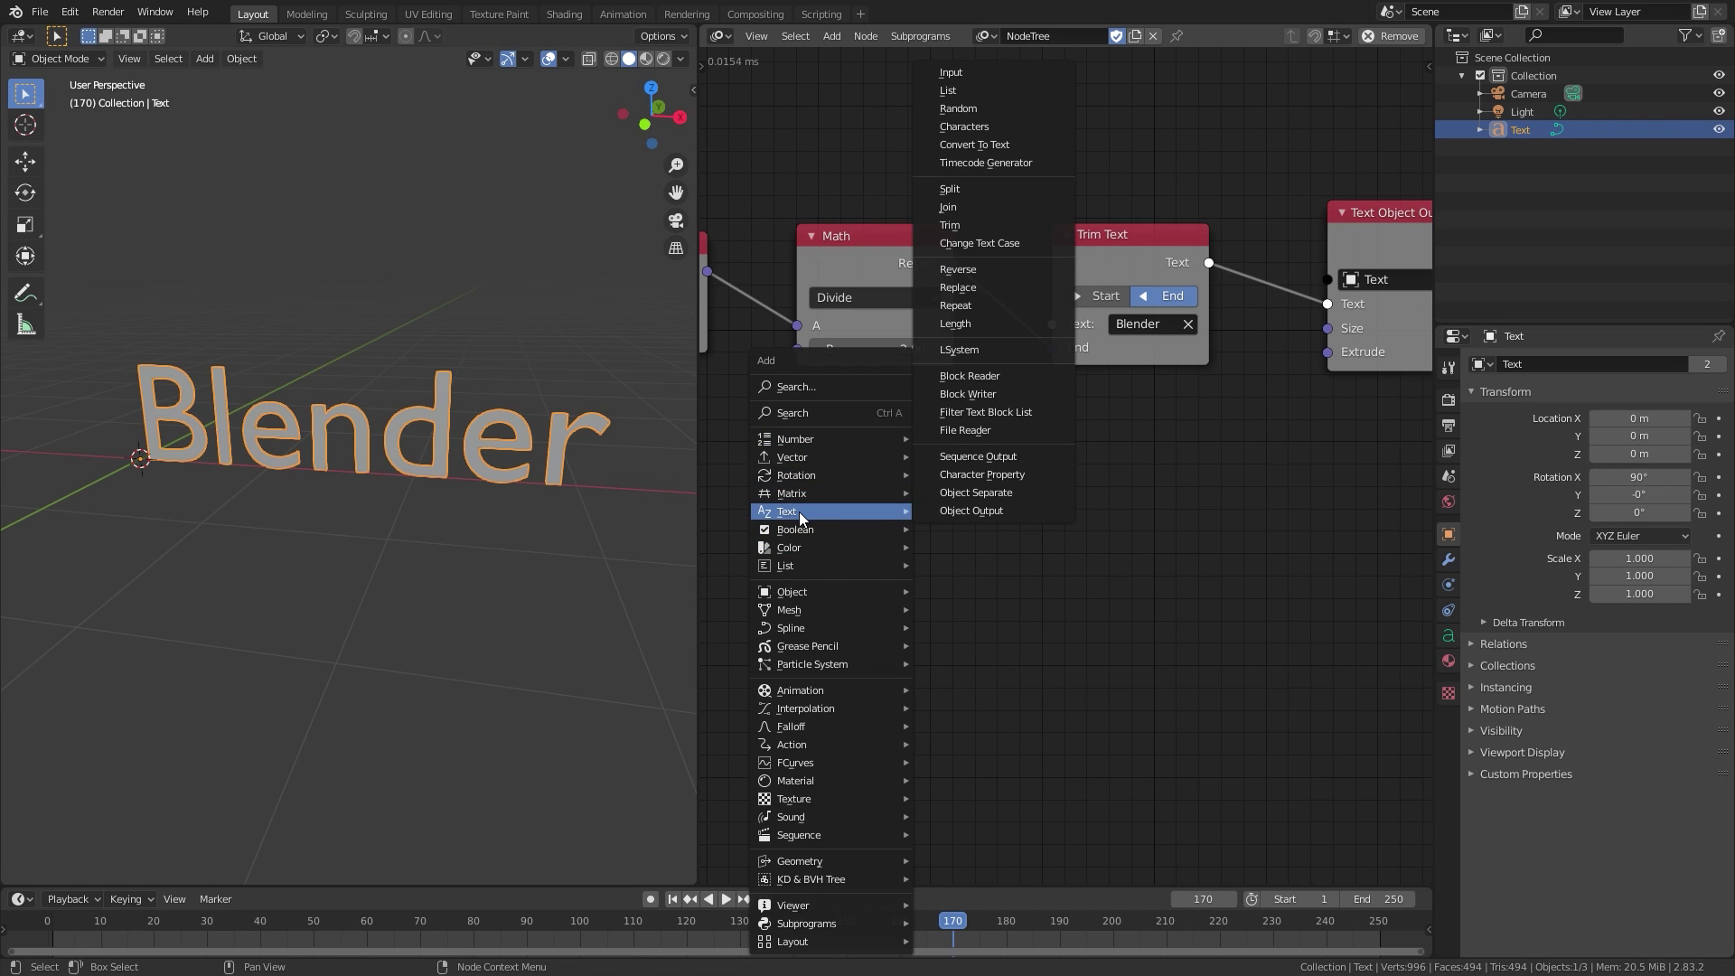
pyautogui.click(967, 426)
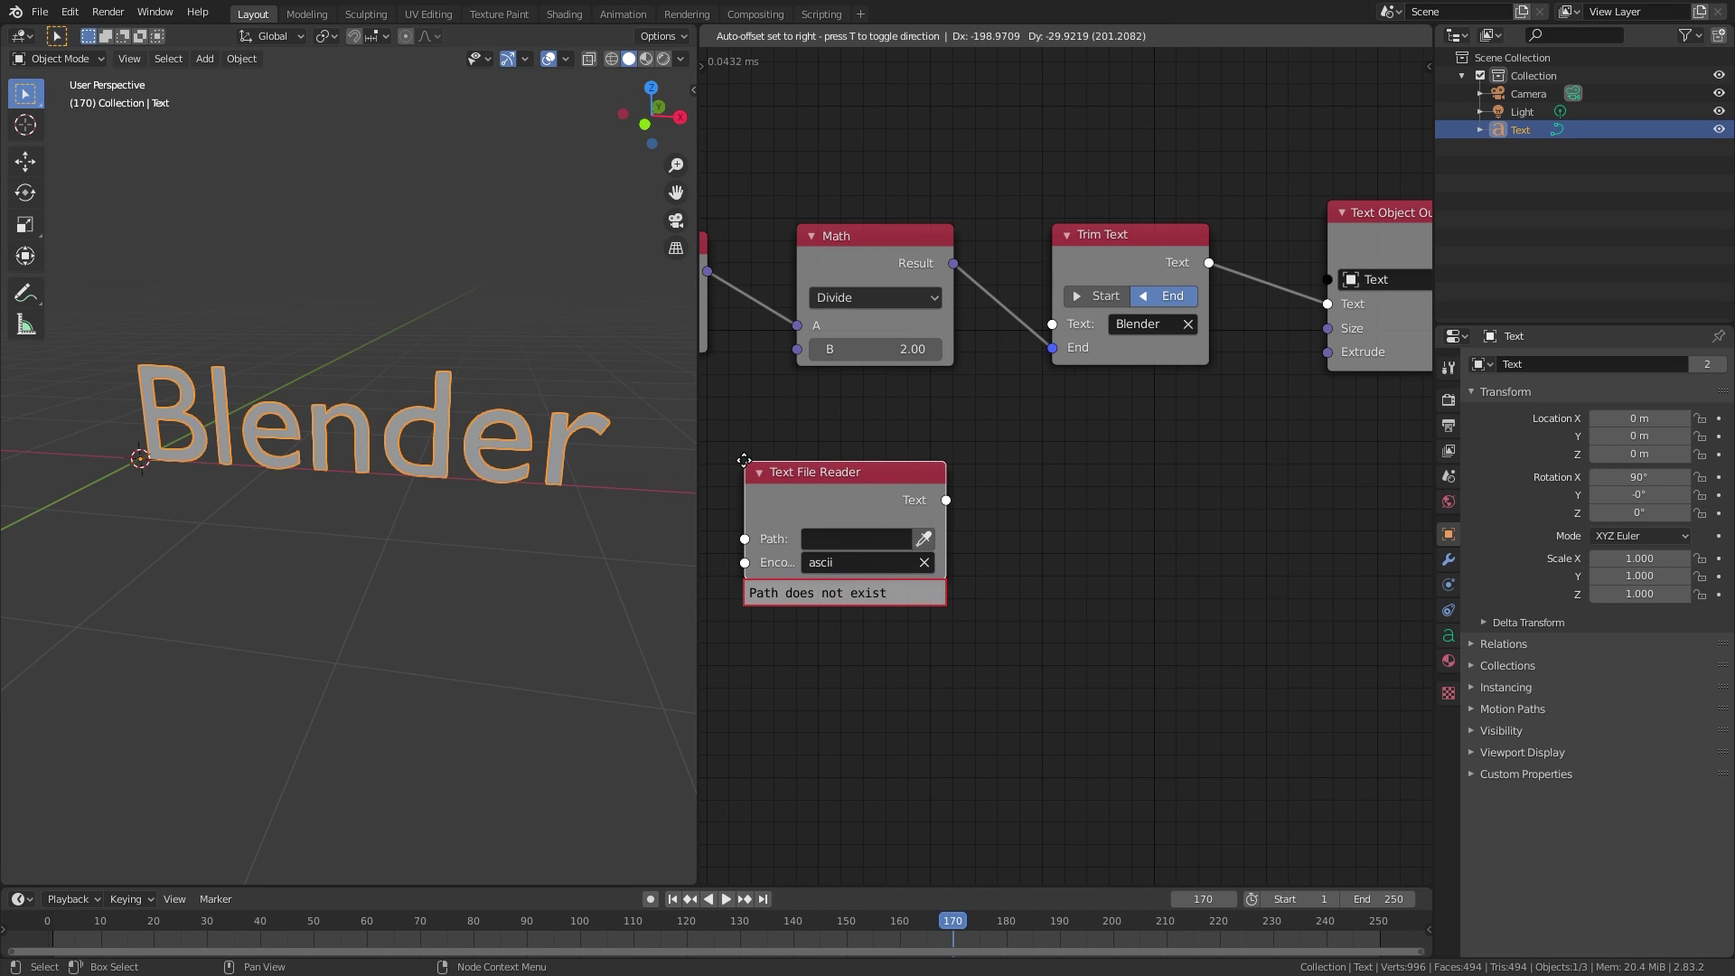
pyautogui.click(860, 491)
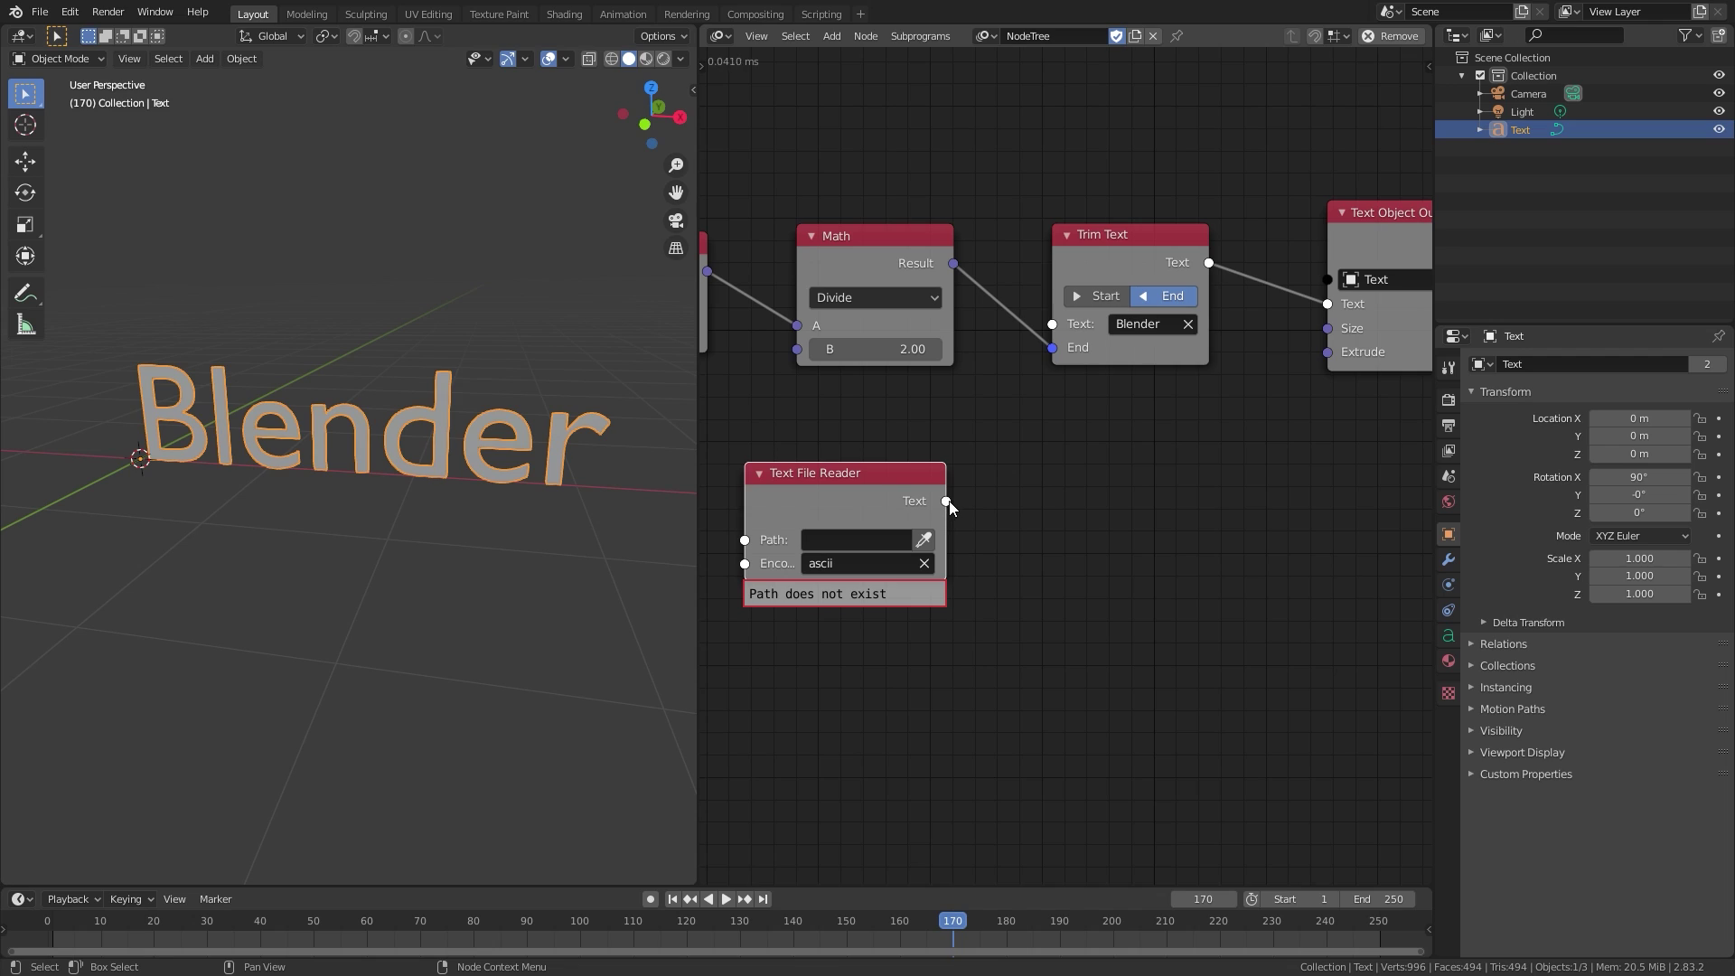
# Connect the Text File Reader's Text output to Trim Text's Text input and choose Animation.txt as its path.
pyautogui.moveTo(946, 501); pyautogui.dragTo(1053, 323)
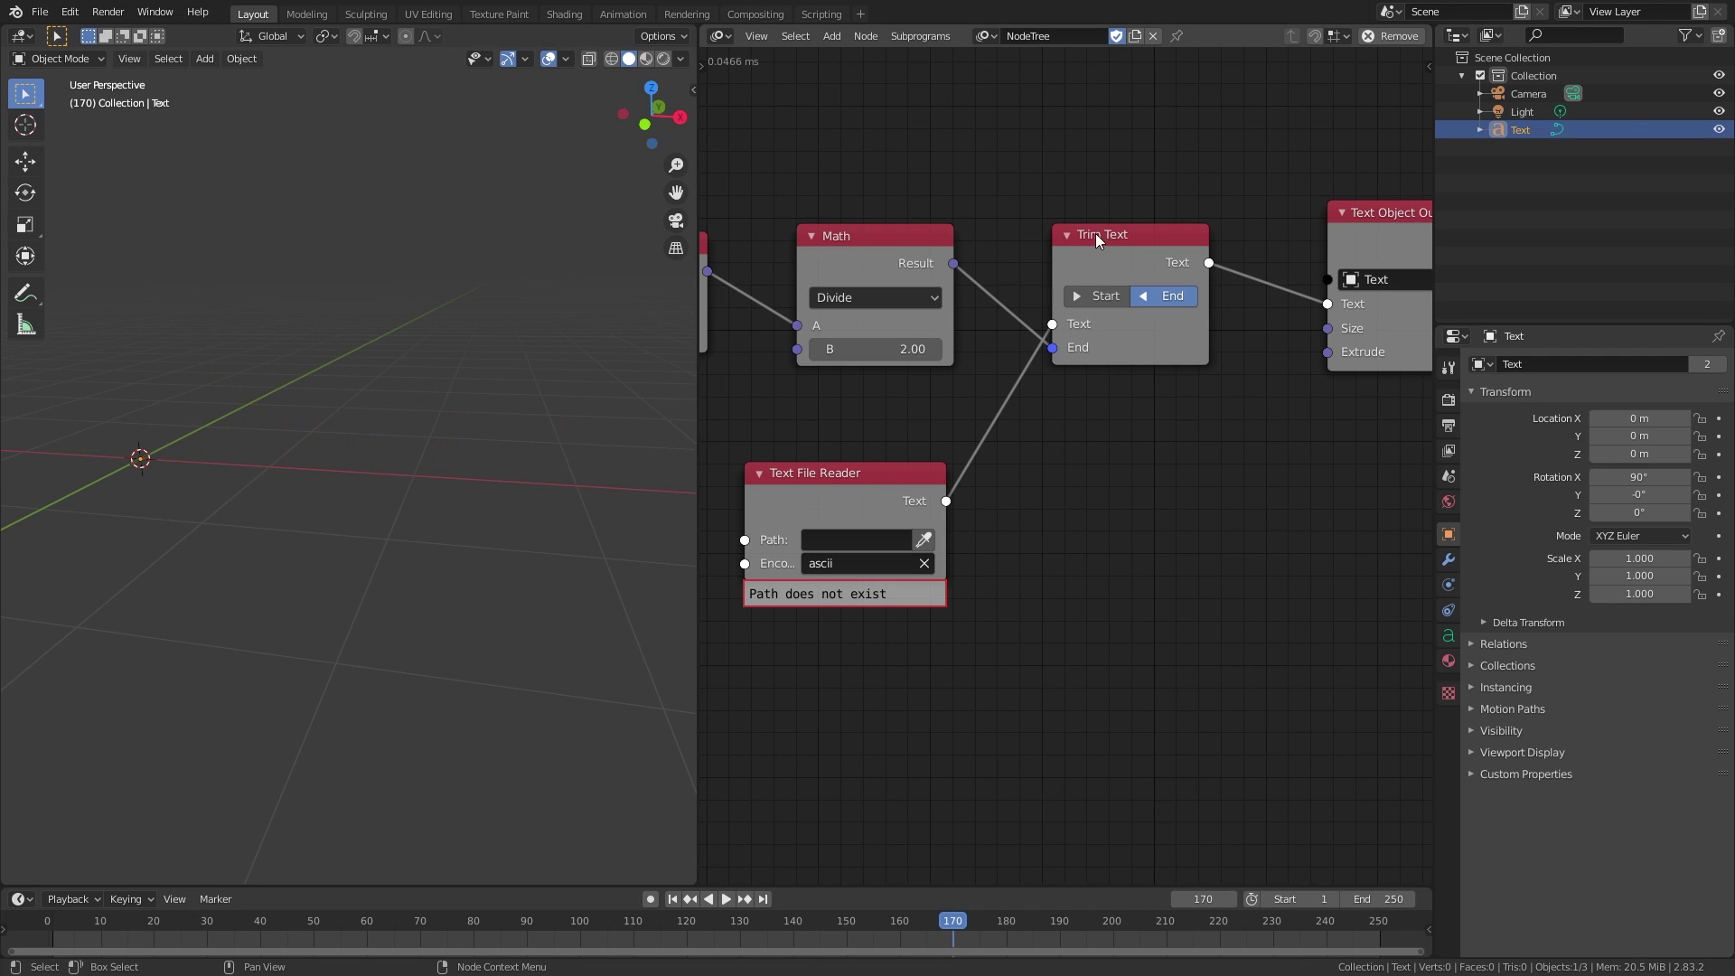
pyautogui.click(924, 539)
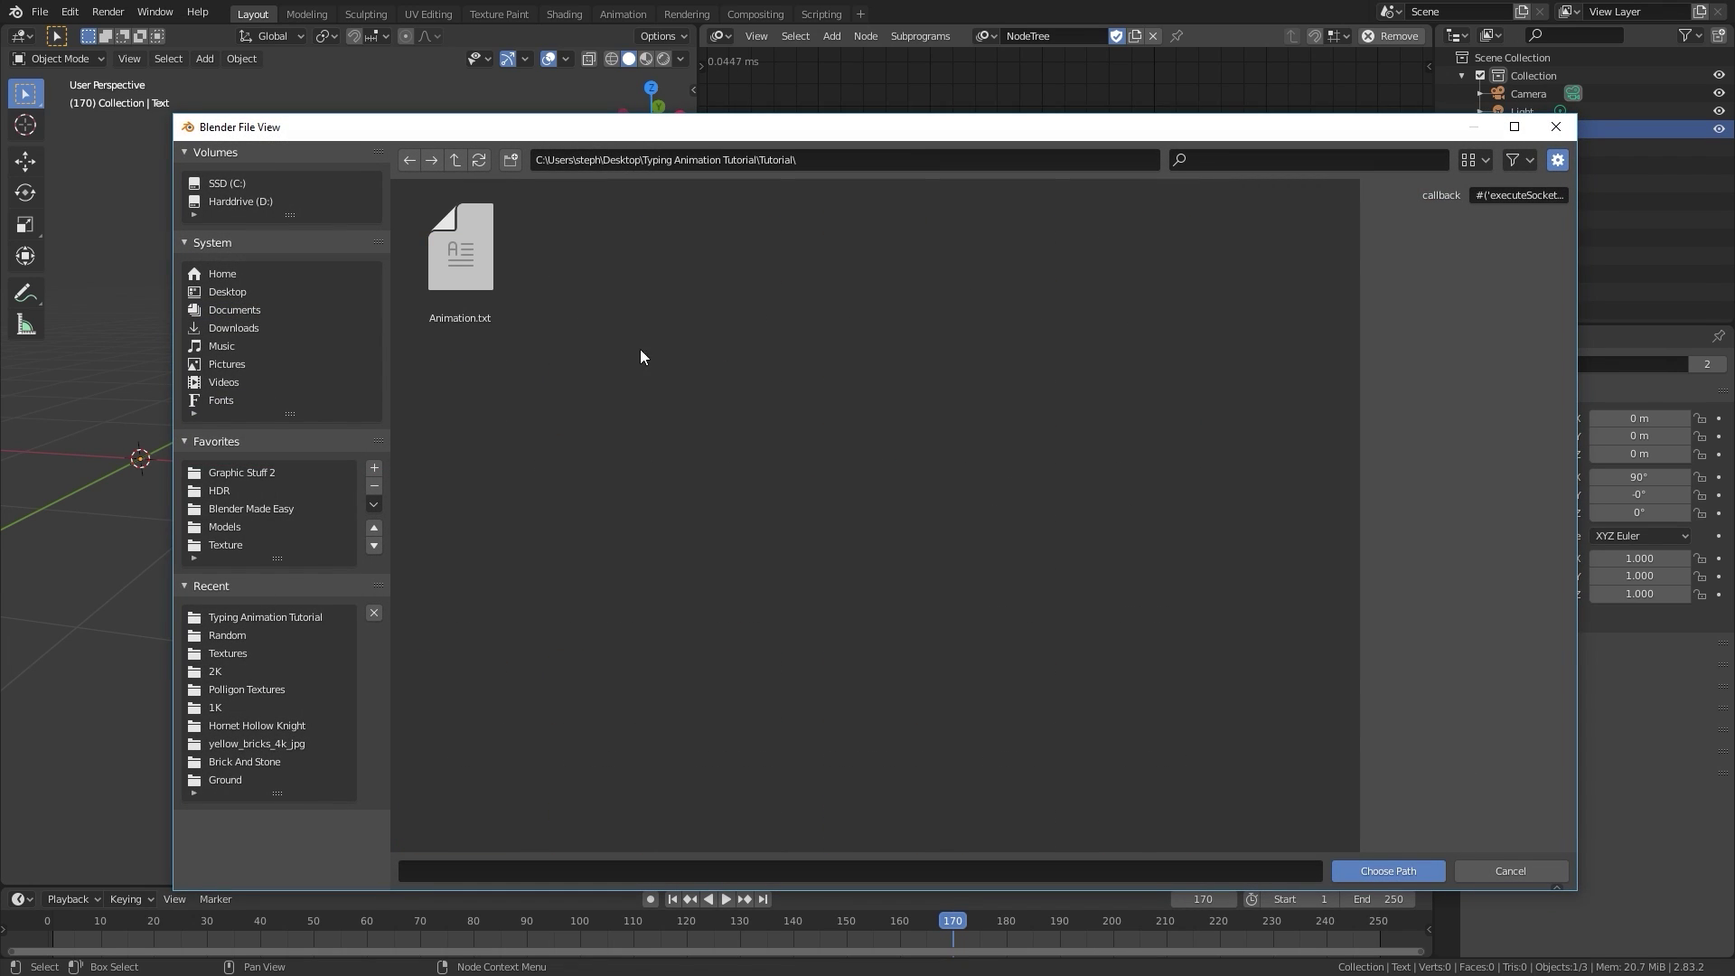
pyautogui.click(478, 266)
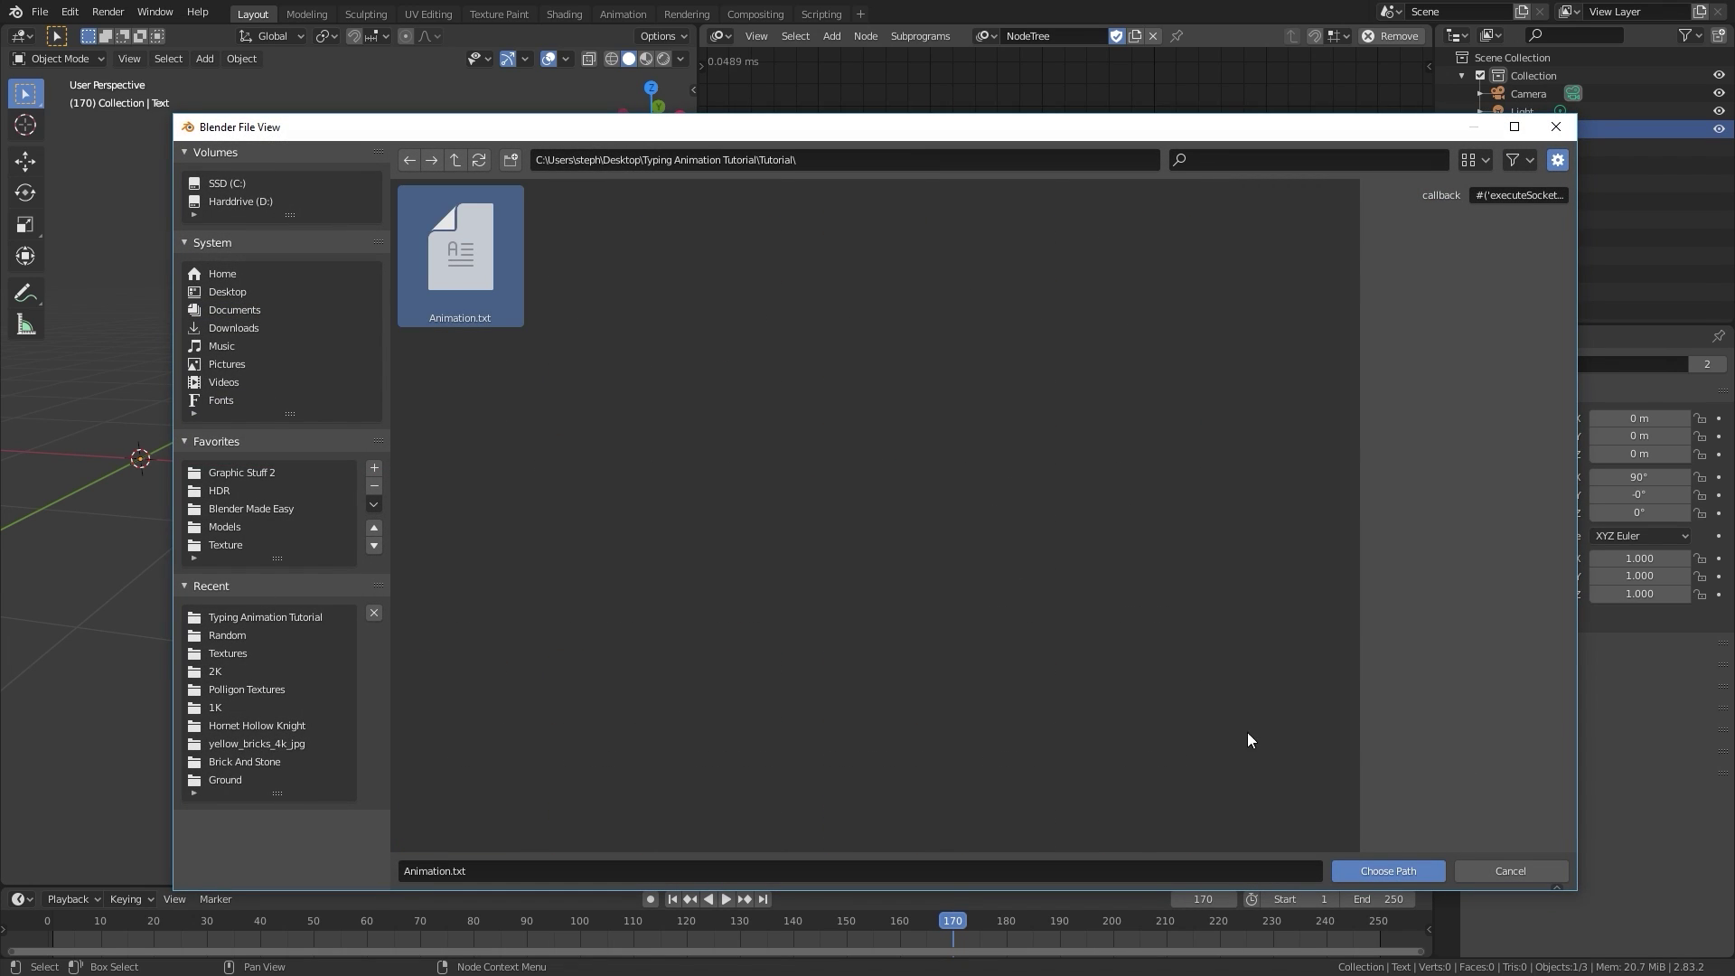
pyautogui.click(1388, 870)
# Frame the whole three-line text in the 3D viewport and play the animation from frame 1 to check its typing.
pyautogui.scroll(-5, 293, 513)
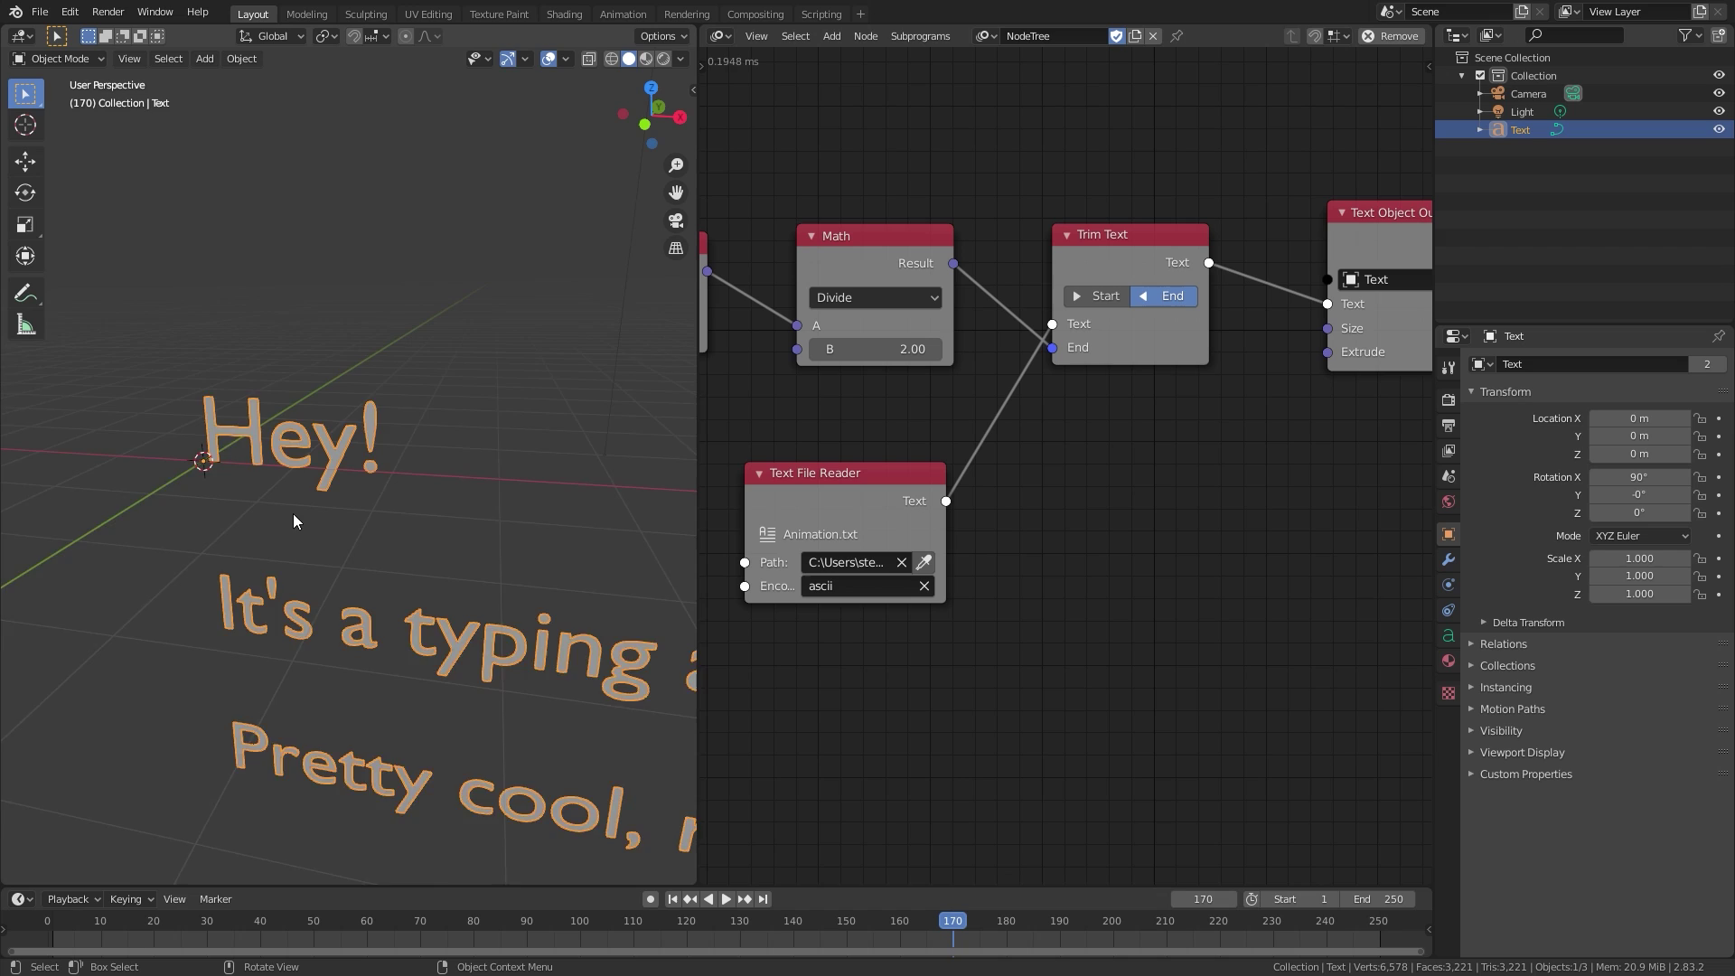
pyautogui.moveTo(418, 432); pyautogui.dragTo(390, 415, button='middle')
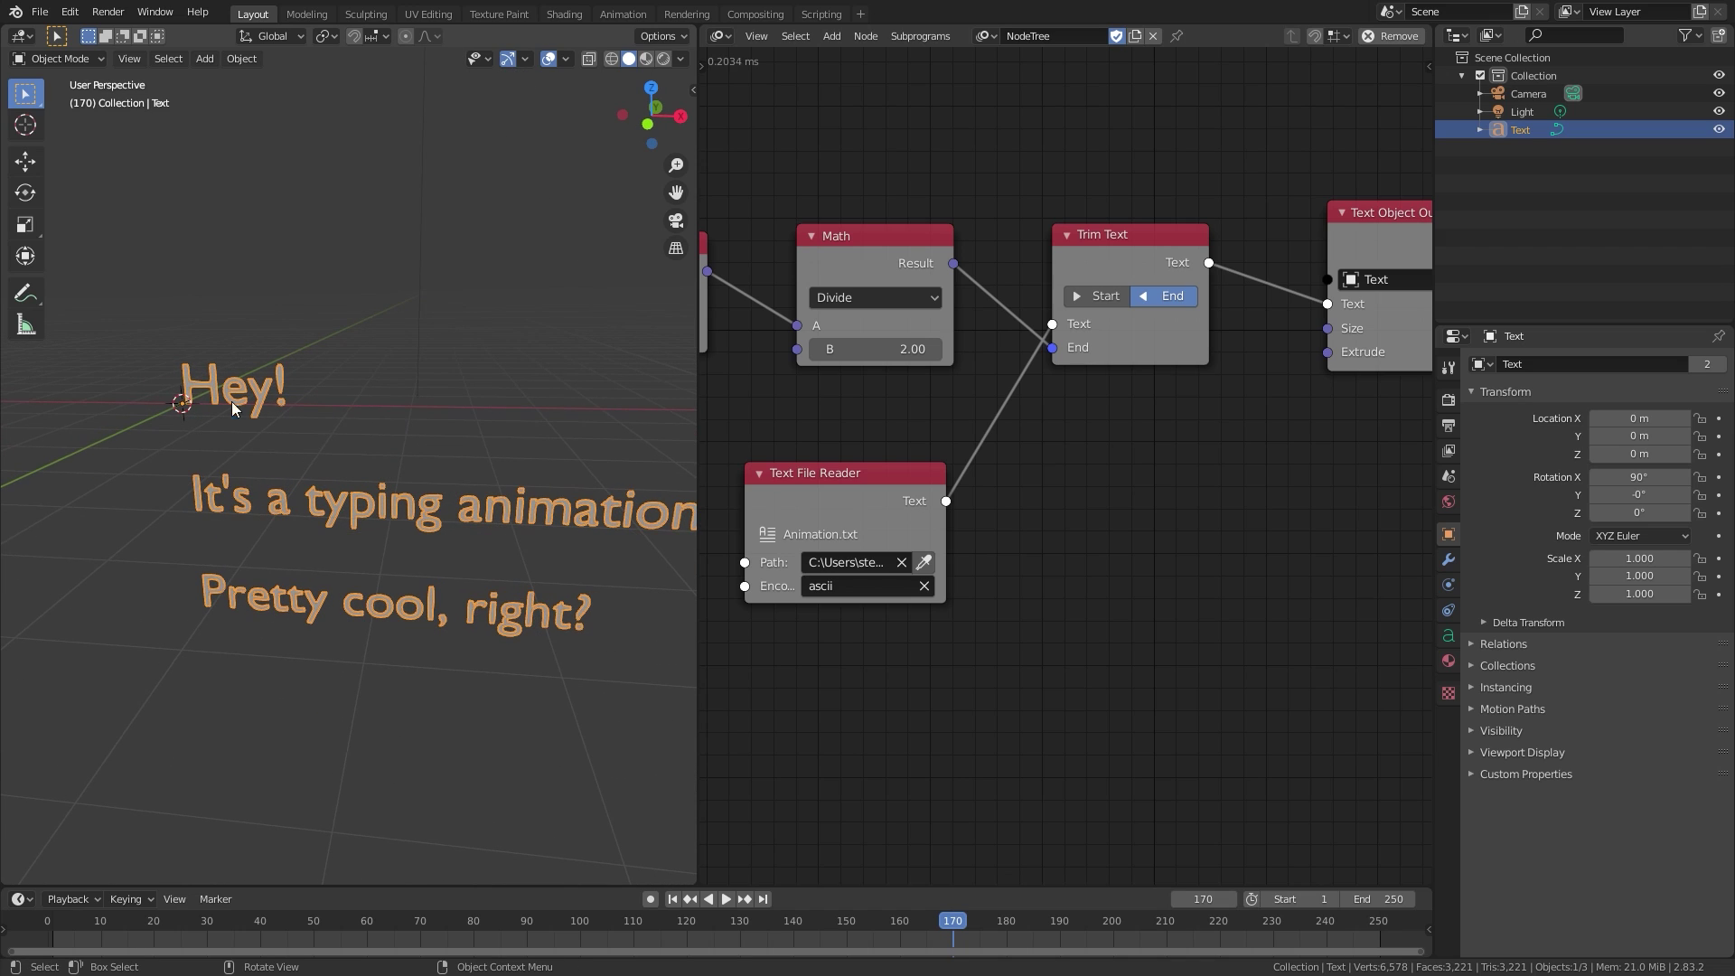
pyautogui.scroll(-3, 231, 402)
pyautogui.moveTo(231, 402); pyautogui.dragTo(388, 519, button='middle')
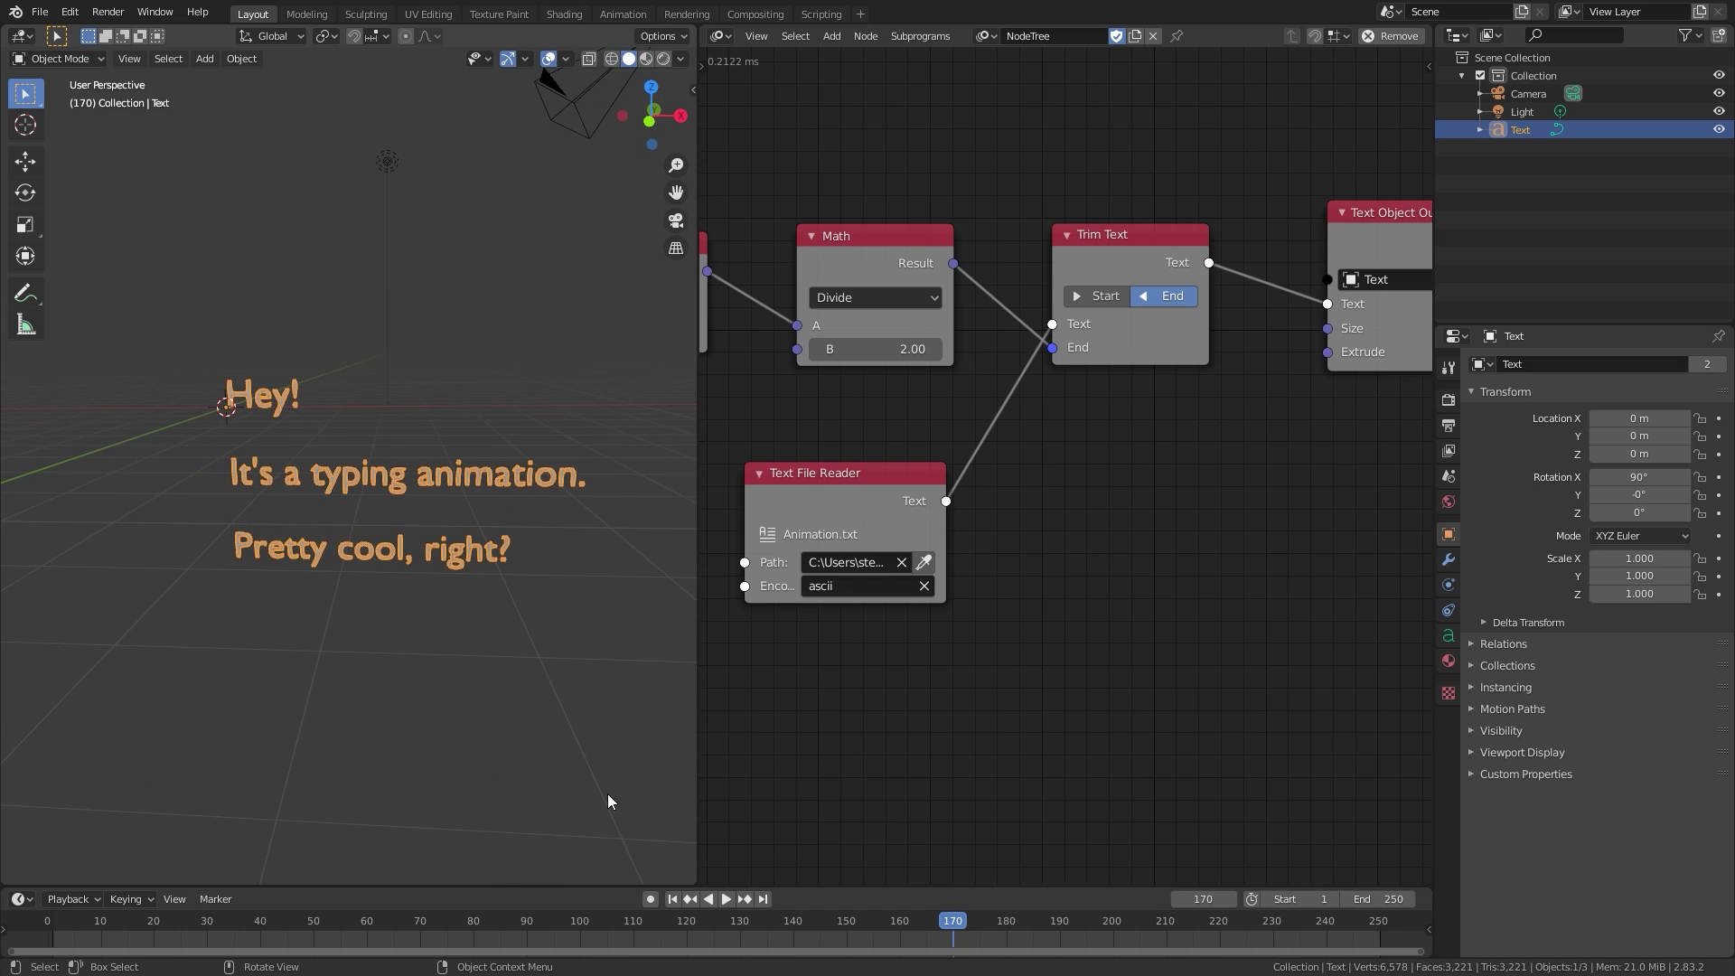
pyautogui.click(672, 898)
pyautogui.press('space')
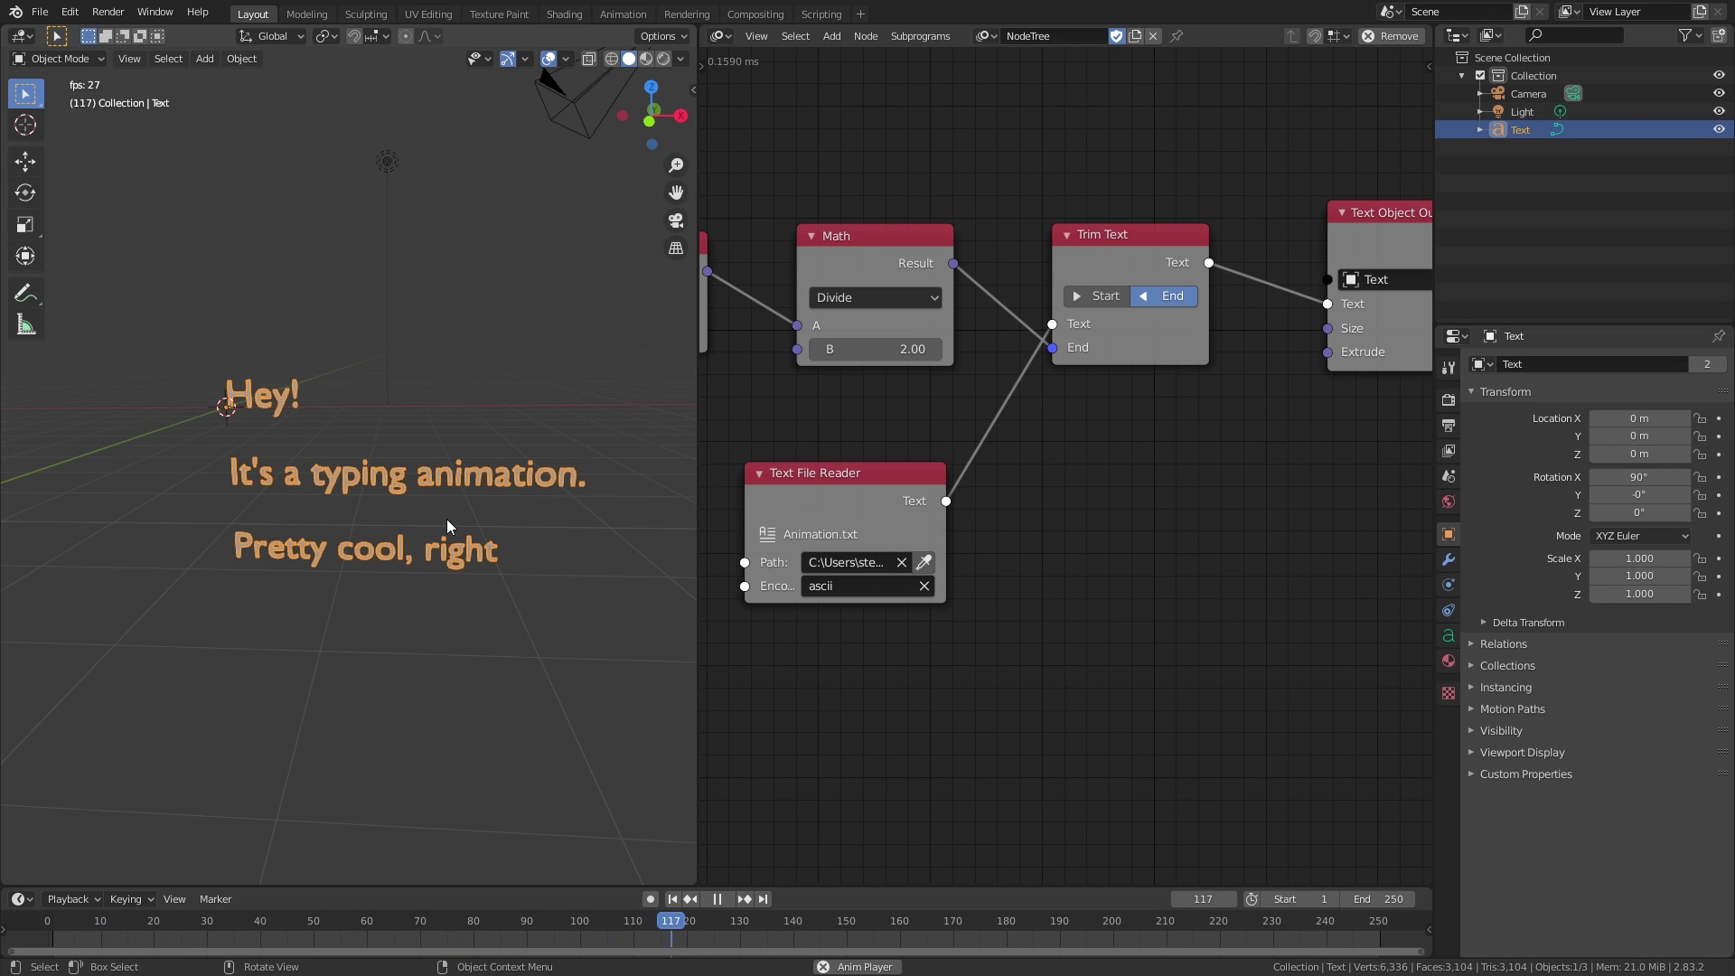
# Set the Math node's divisor B to 1.00 and replay the animation from frame 1.
pyautogui.press('space')
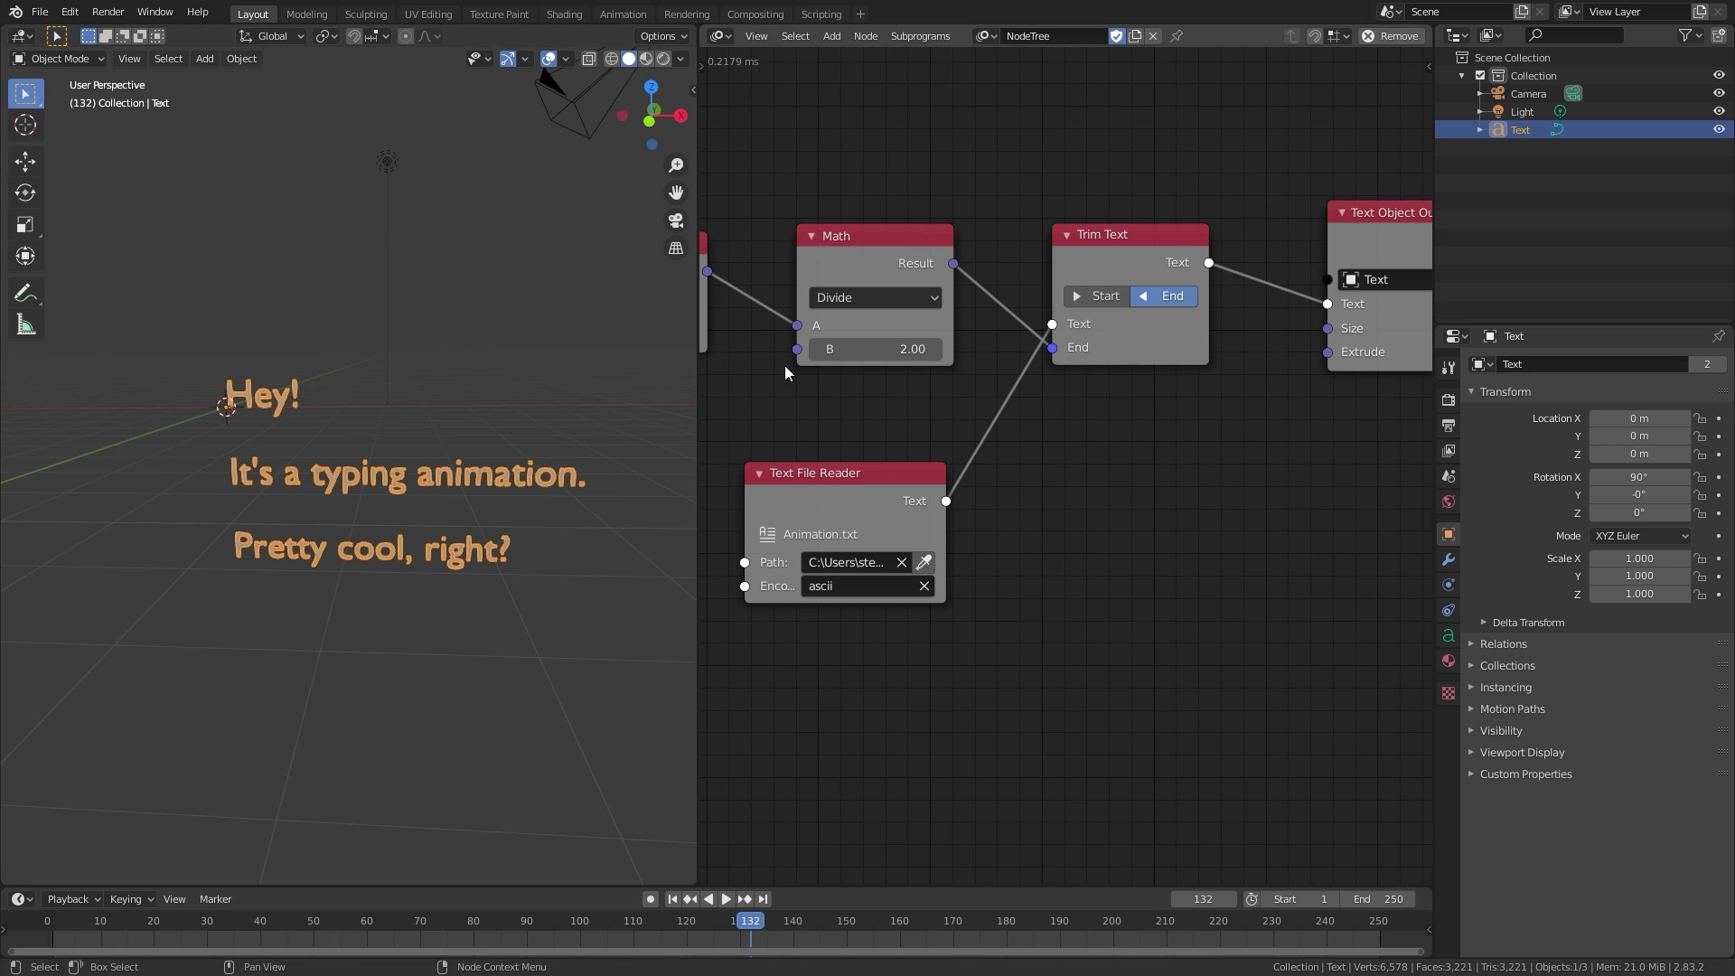
pyautogui.moveTo(784, 365); pyautogui.dragTo(1180, 421, button='middle')
pyautogui.scroll(2, 1243, 419)
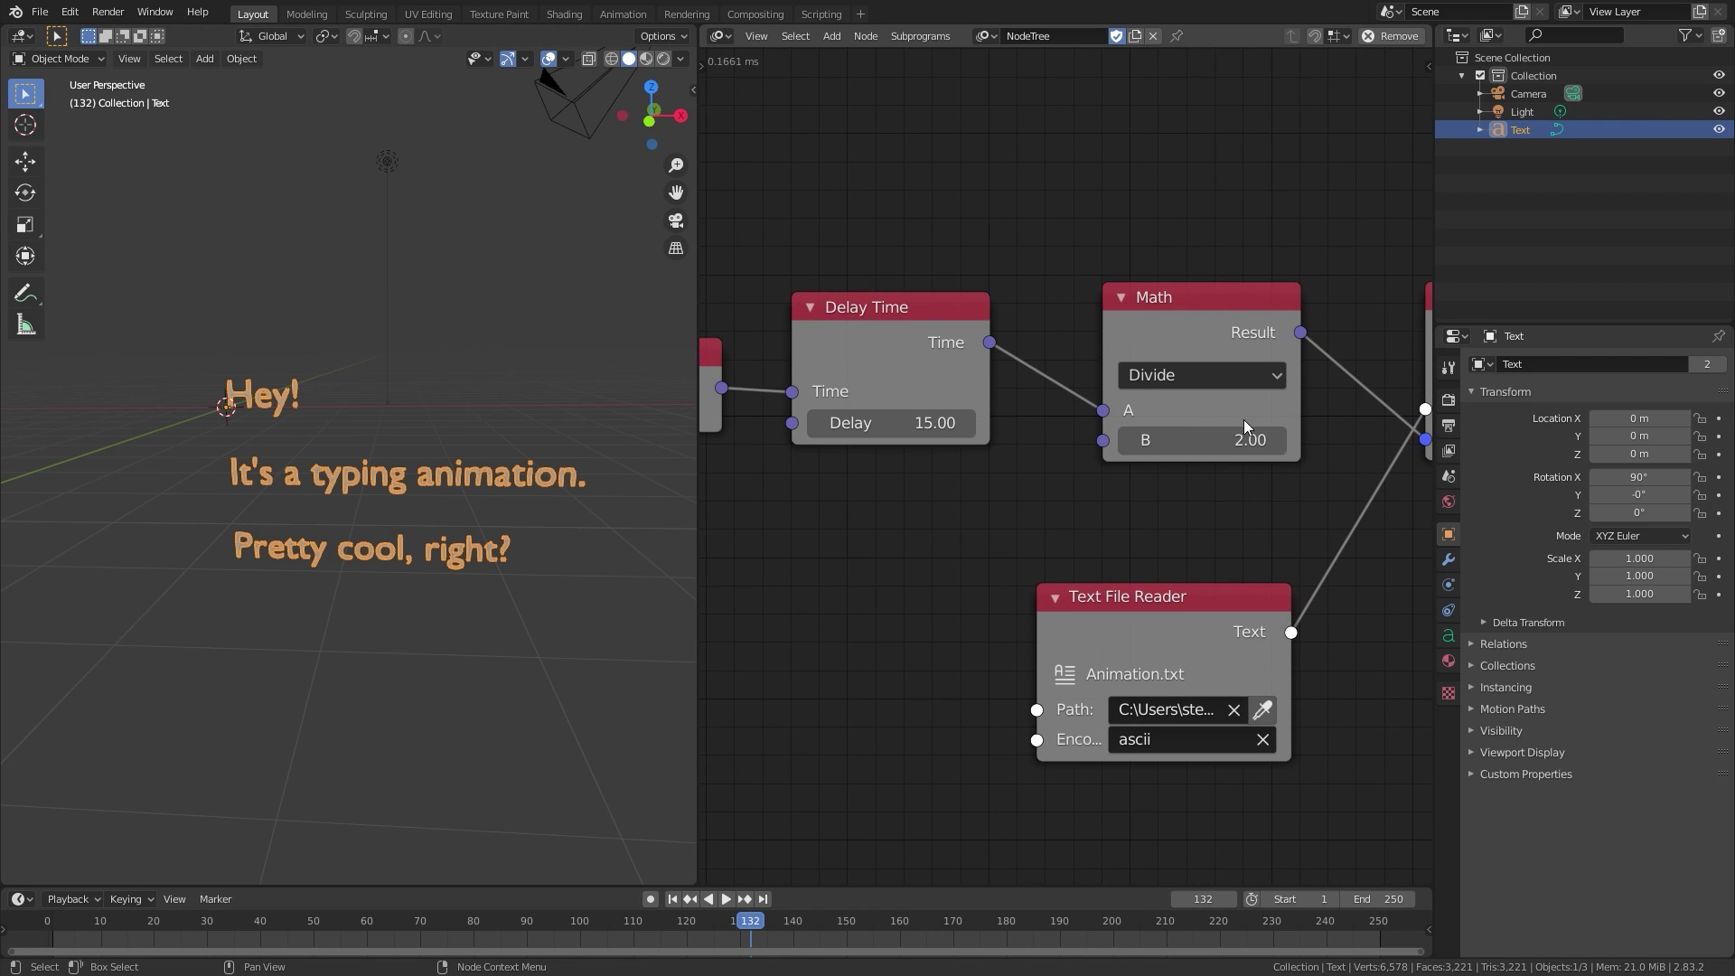
pyautogui.click(1243, 440)
pyautogui.write('1')
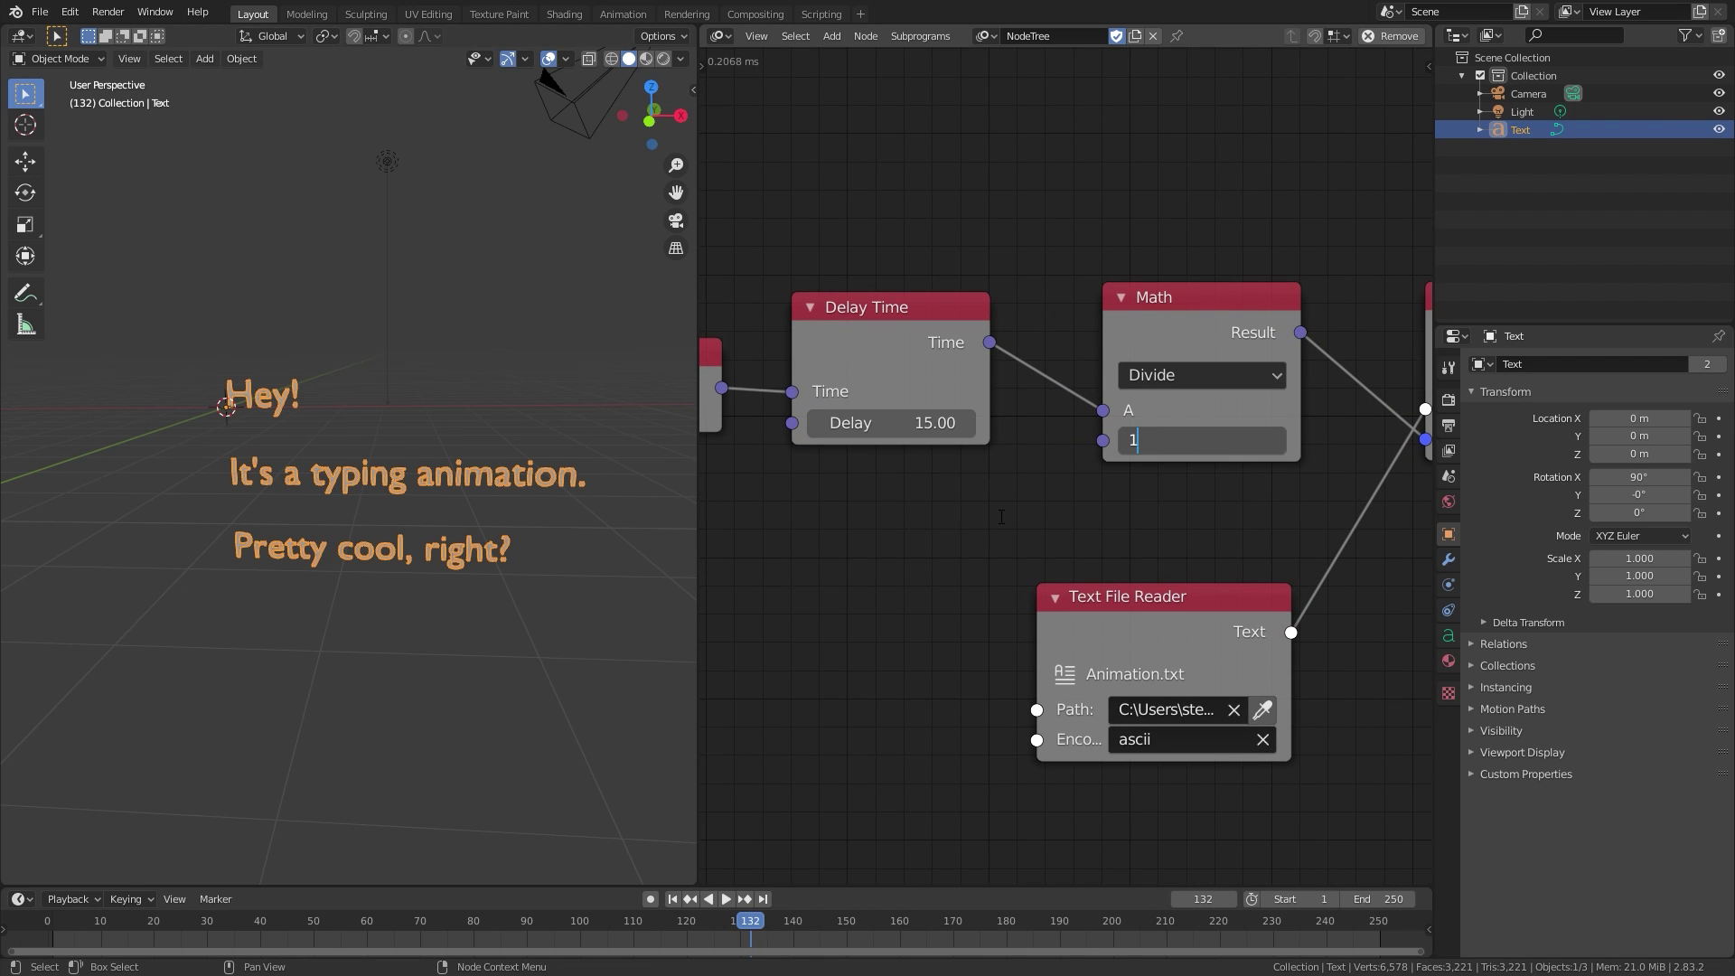
pyautogui.press('Return')
pyautogui.moveTo(1225, 481); pyautogui.dragTo(1072, 464, button='middle')
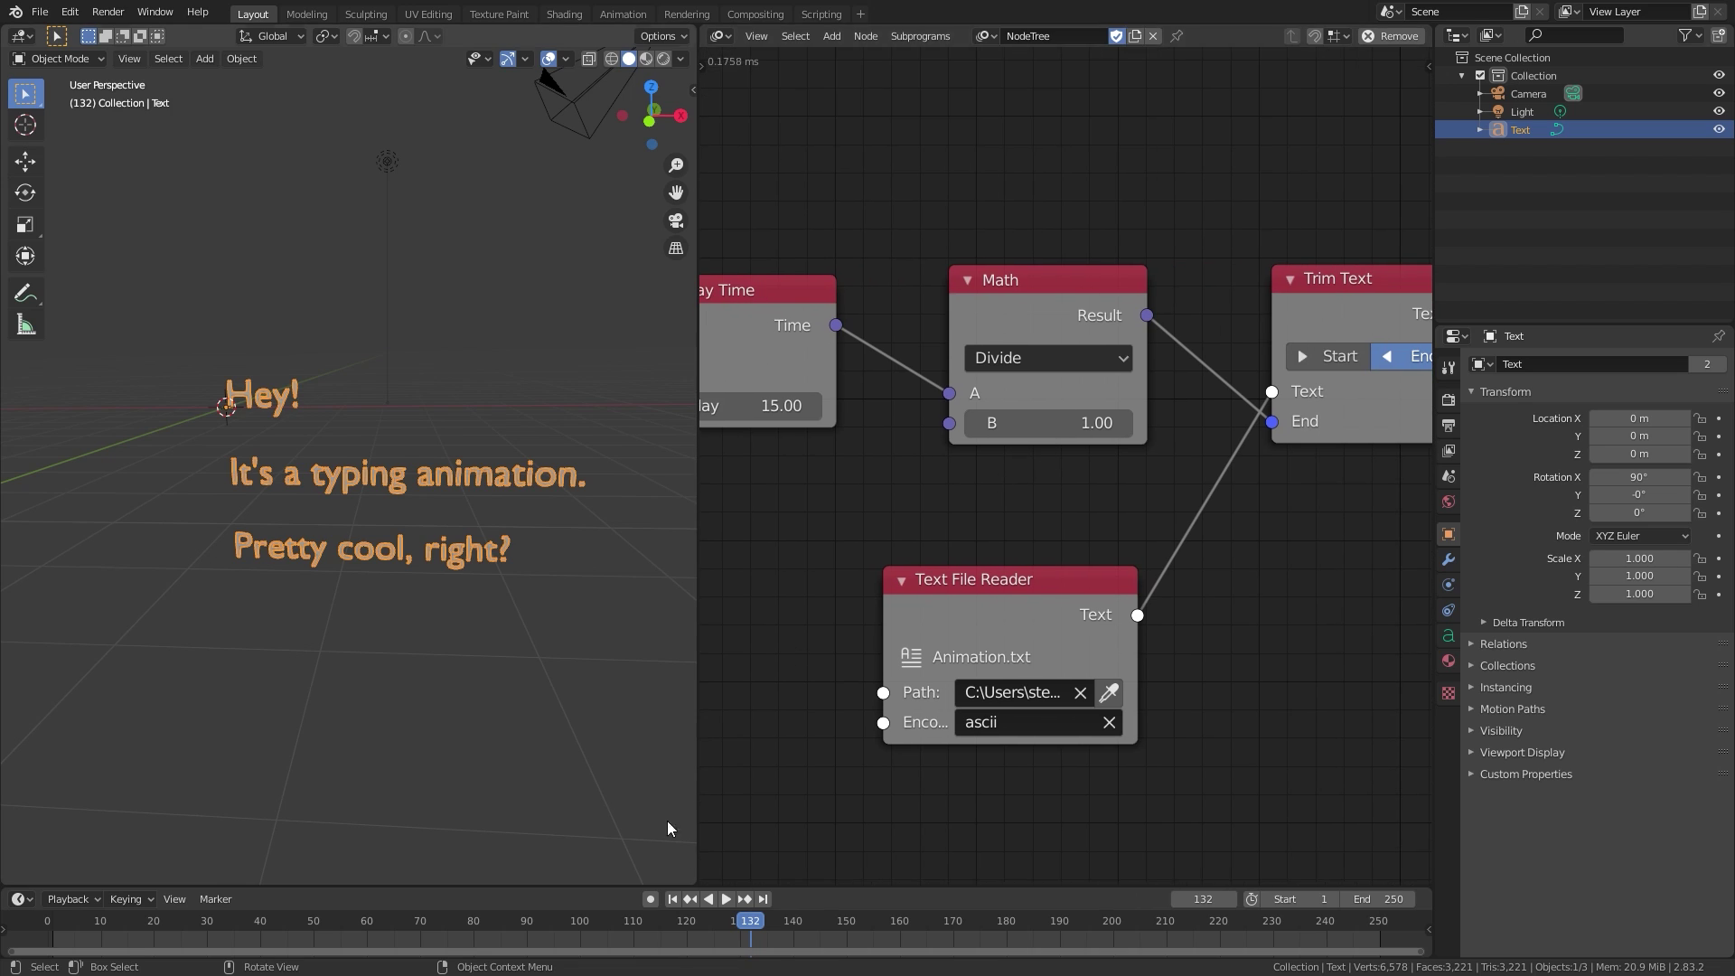
pyautogui.click(672, 898)
pyautogui.press('space')
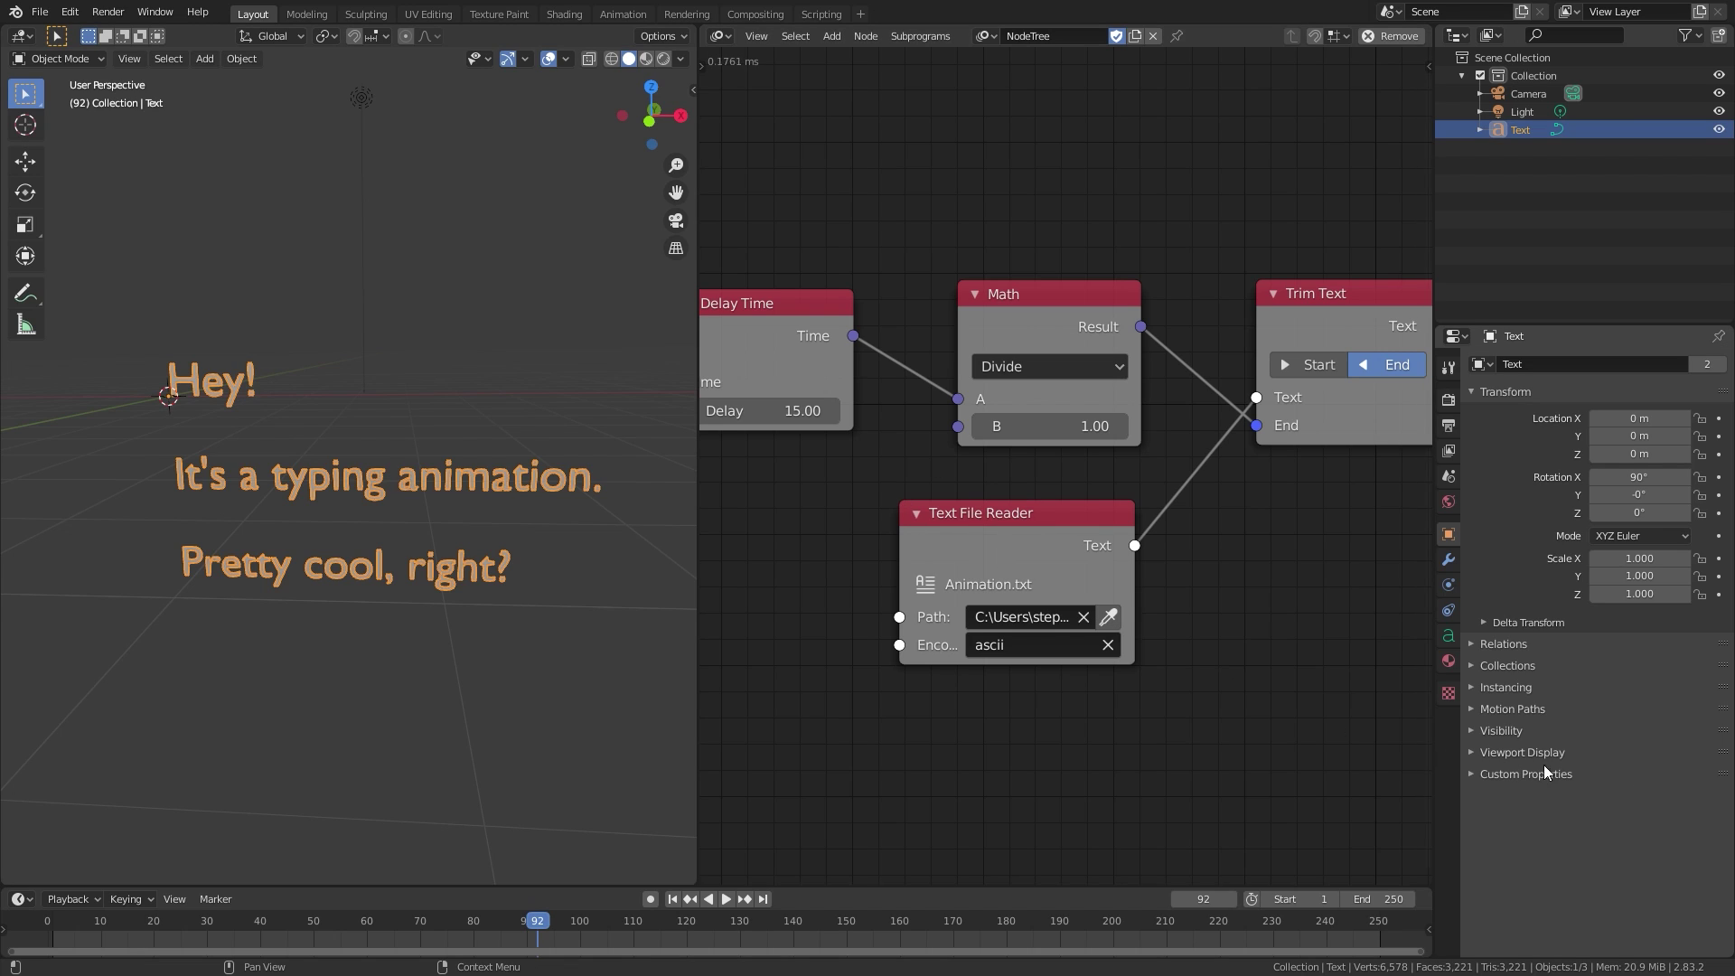
# Switch to Notepad to review the text in Animation.txt and minimize its window.
pyautogui.hotkey('alt', 'Tab')
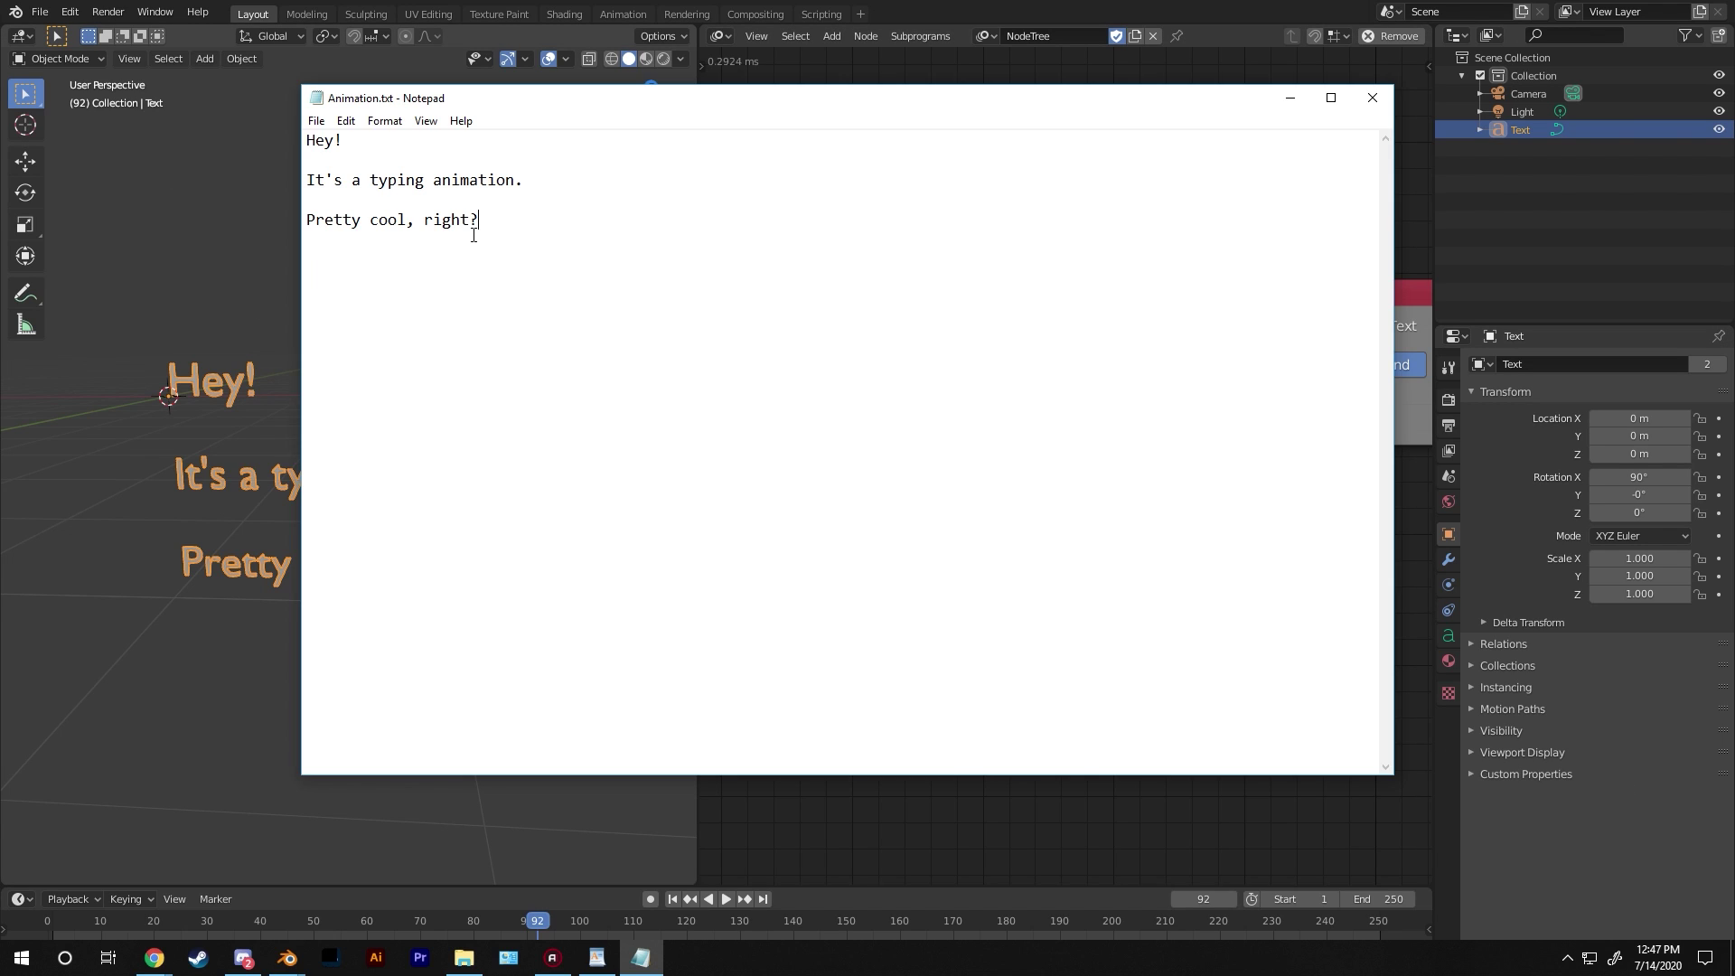
pyautogui.write('Blender')
pyautogui.click(1290, 97)
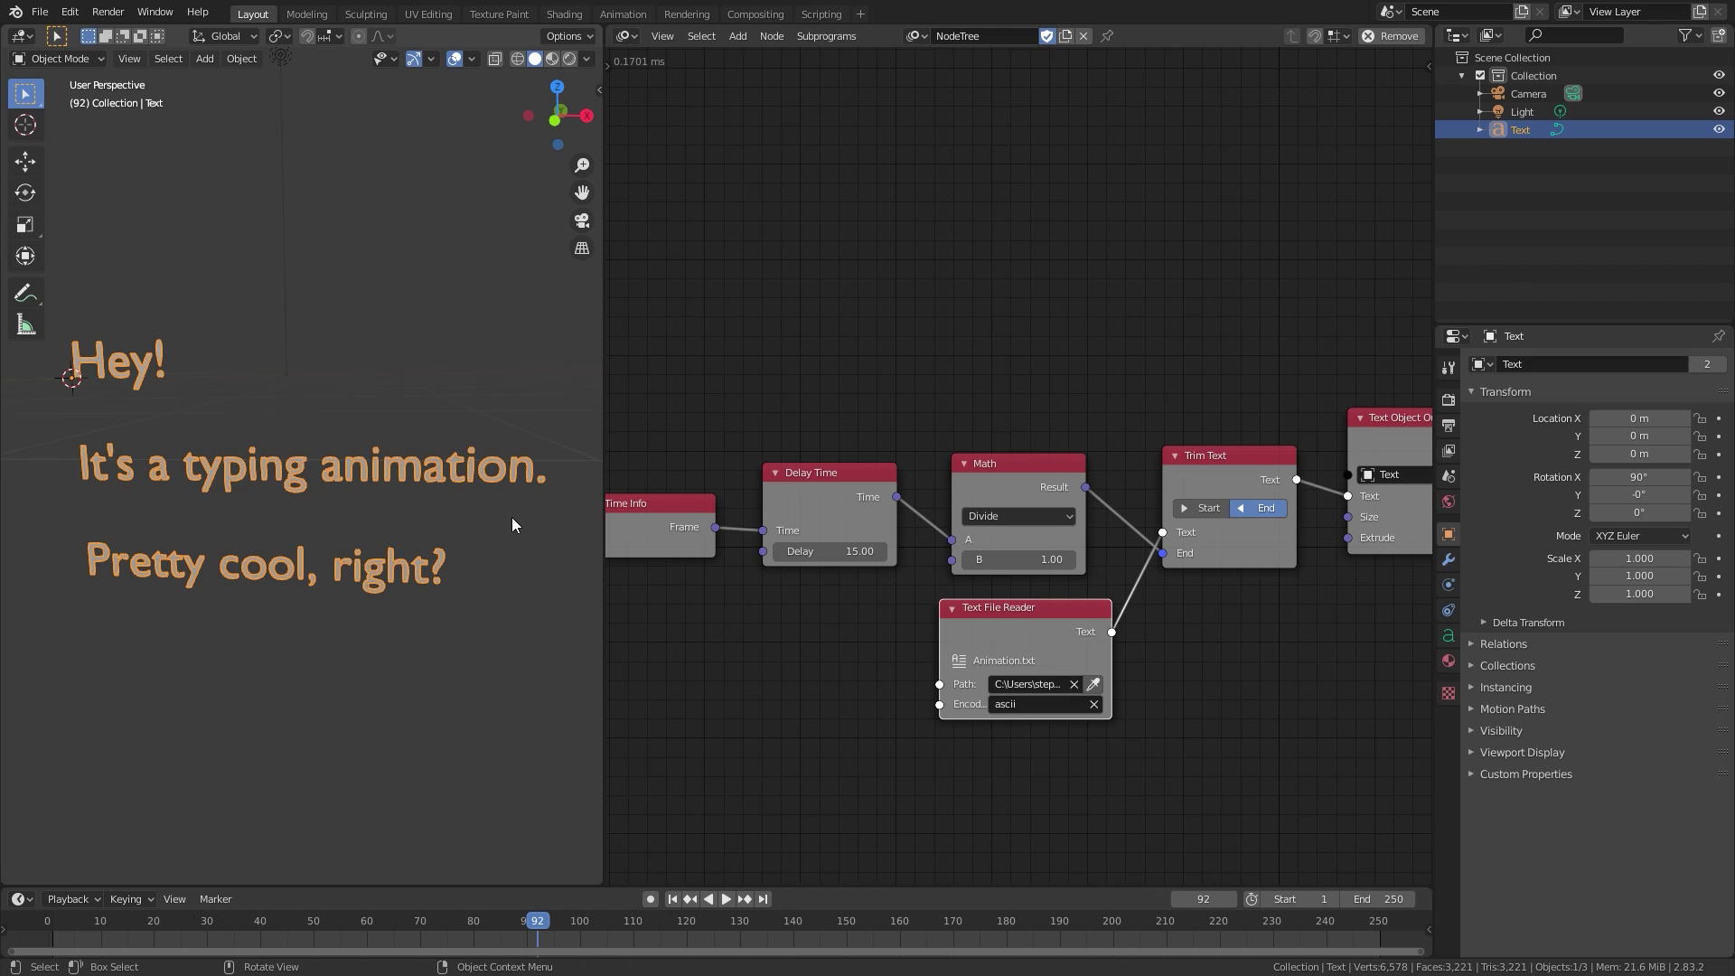
# Enable Trim Text's Start option, move the Math Result link from End to Start, and play the animation.
pyautogui.scroll(5, 1042, 465)
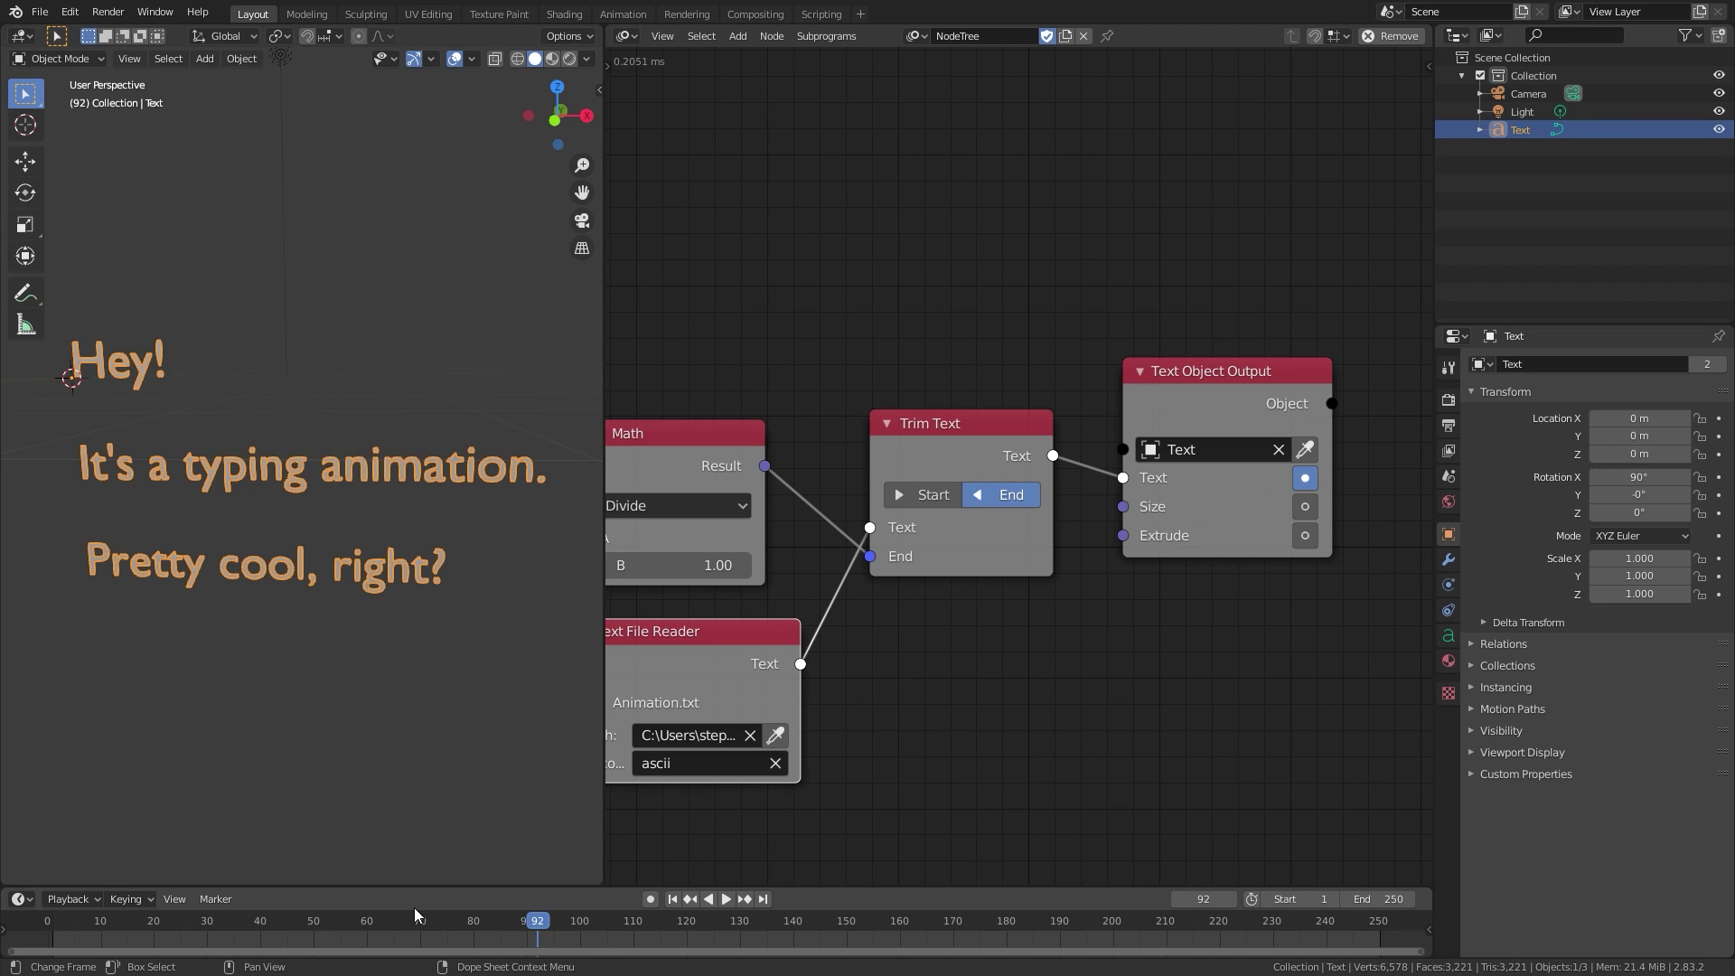
pyautogui.keyDown('alt'); pyautogui.scroll(-15, 425, 528); pyautogui.keyUp('alt')
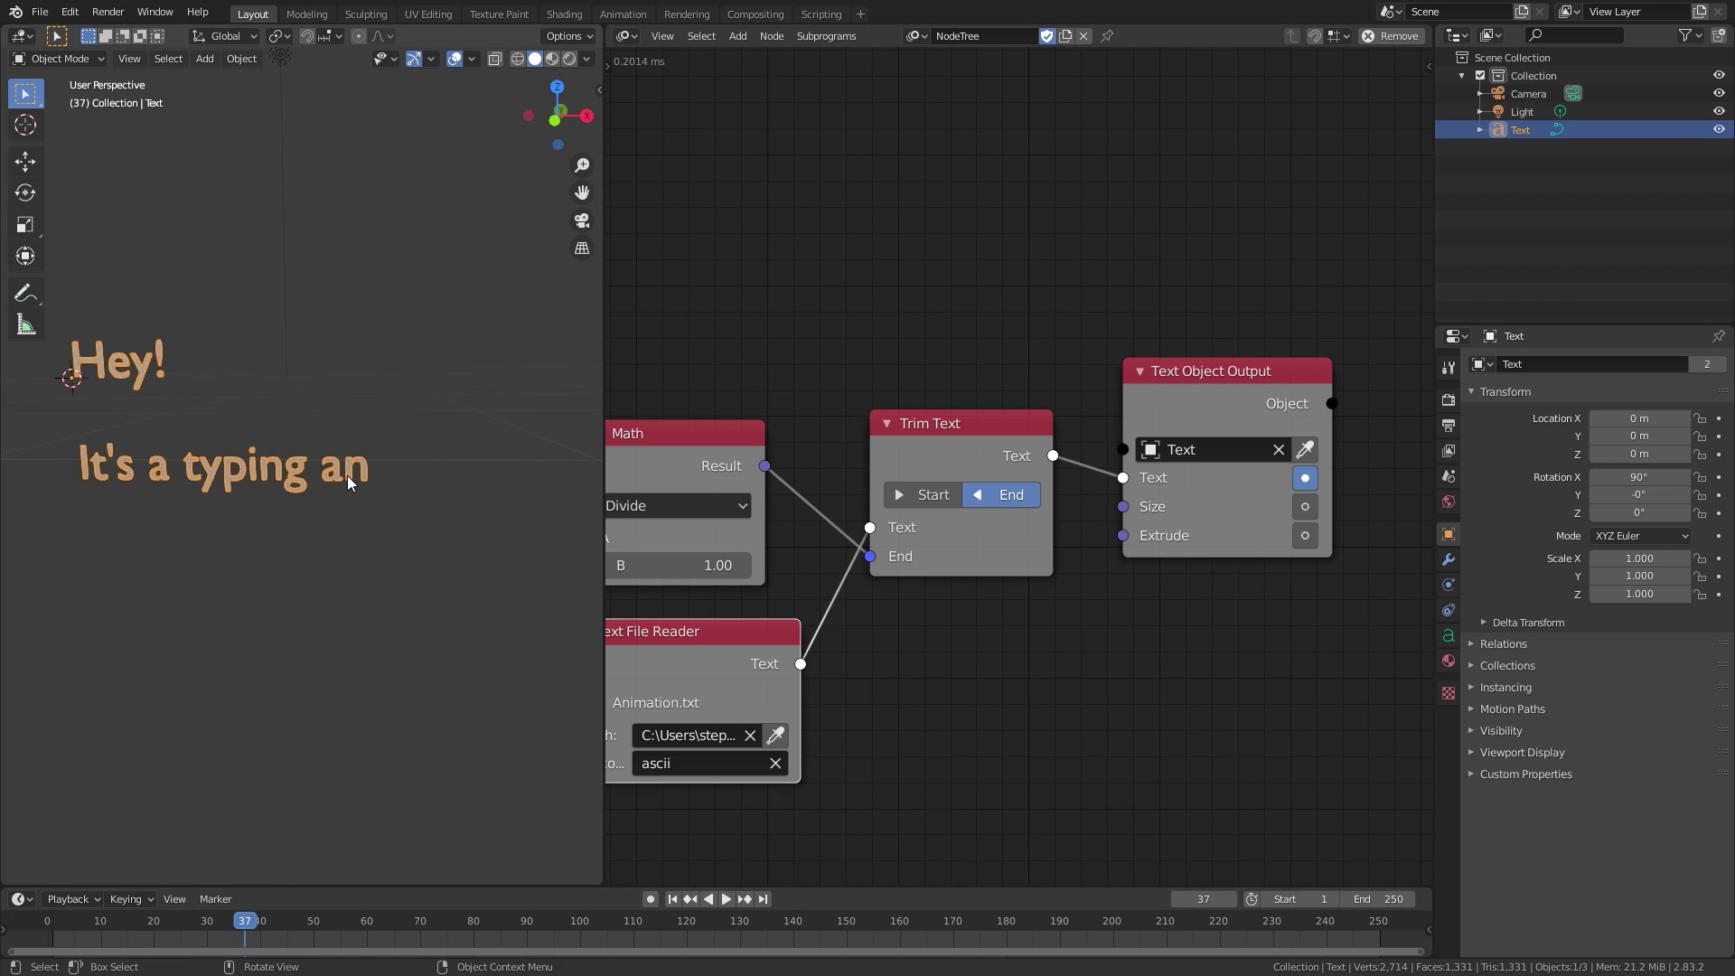
pyautogui.click(935, 496)
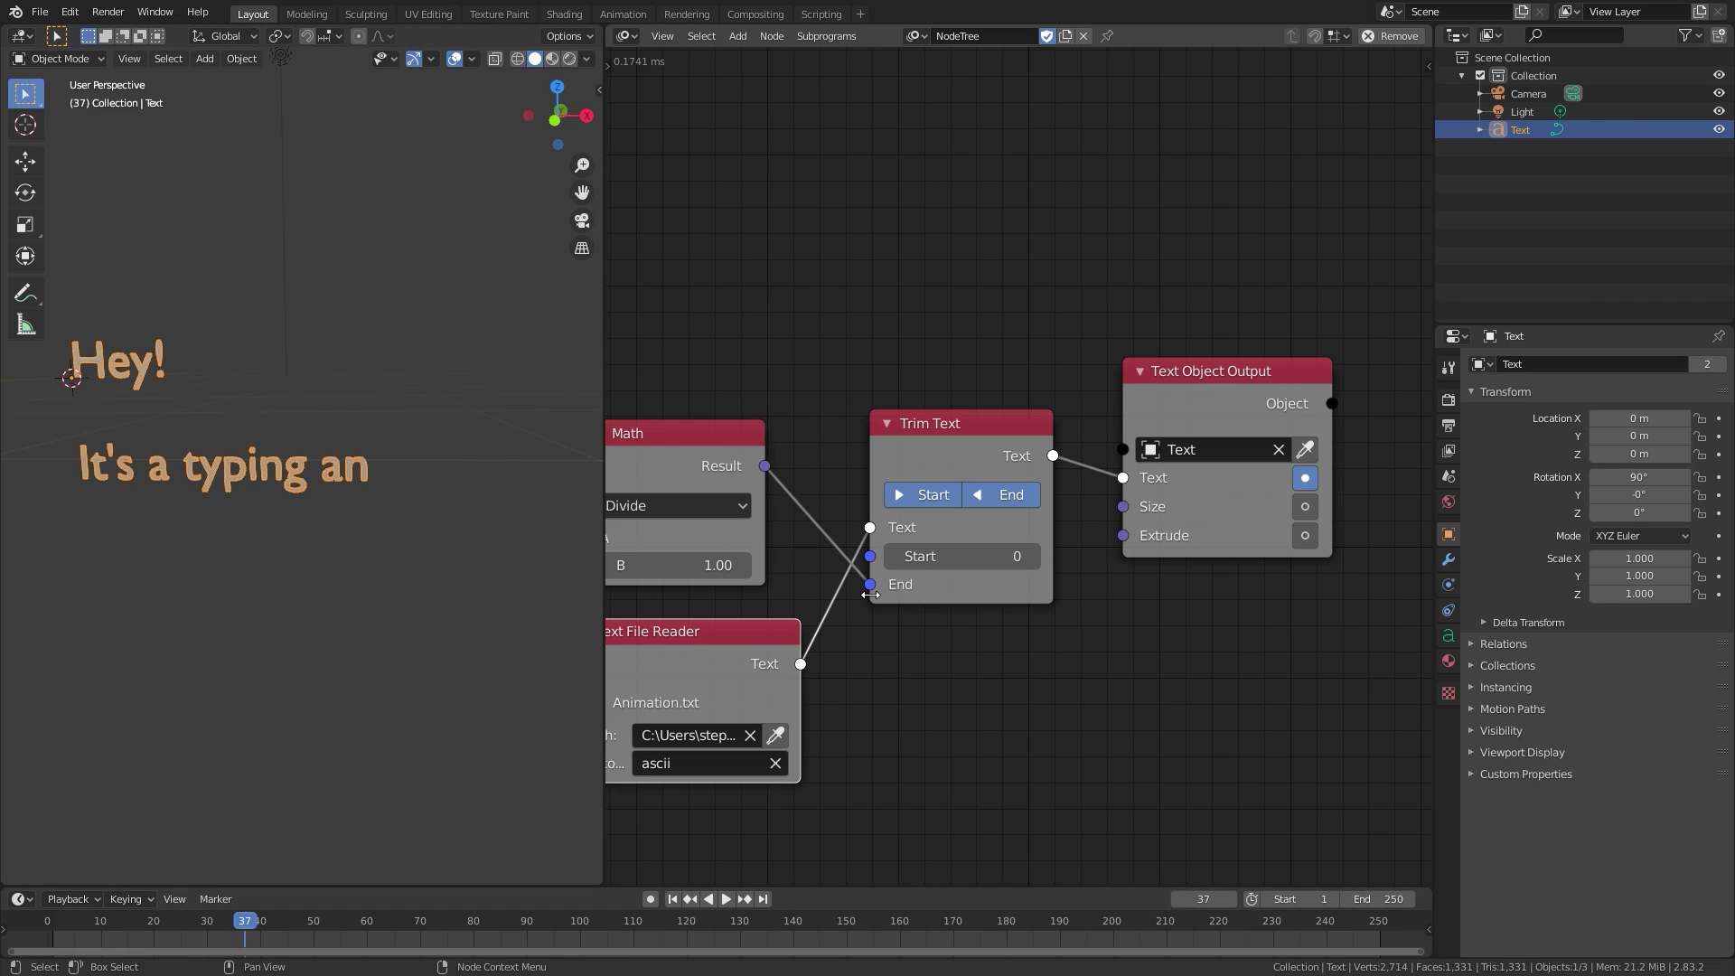
pyautogui.moveTo(873, 591); pyautogui.dragTo(870, 557)
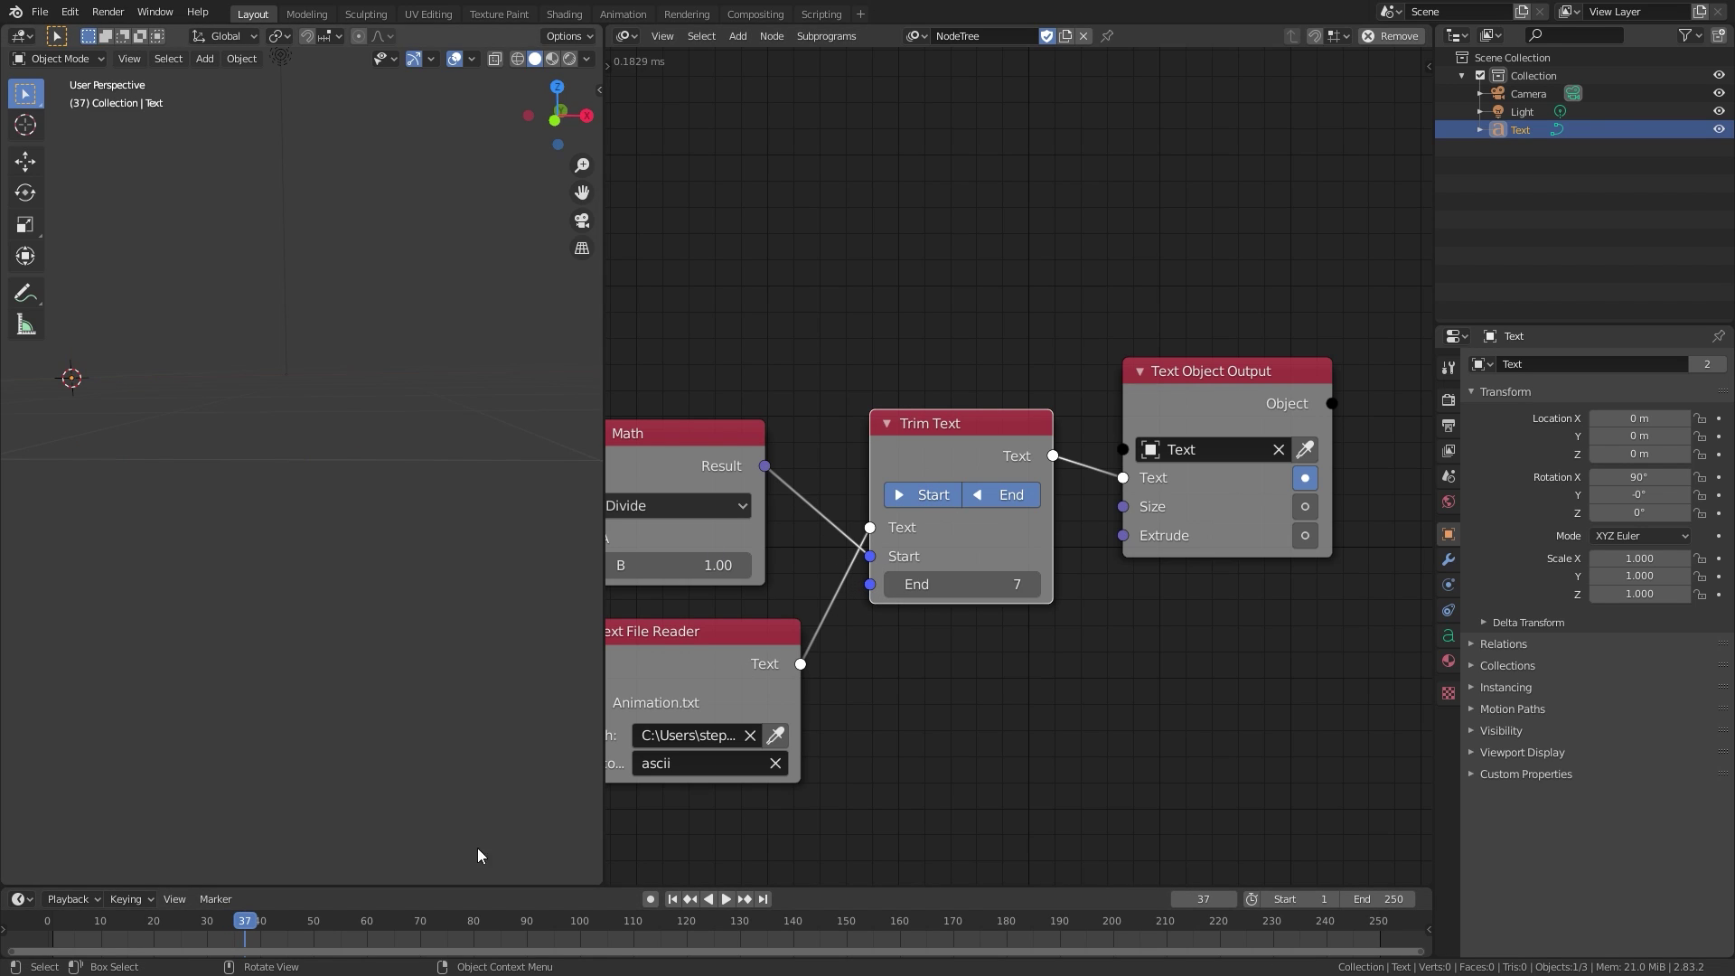
pyautogui.click(695, 904)
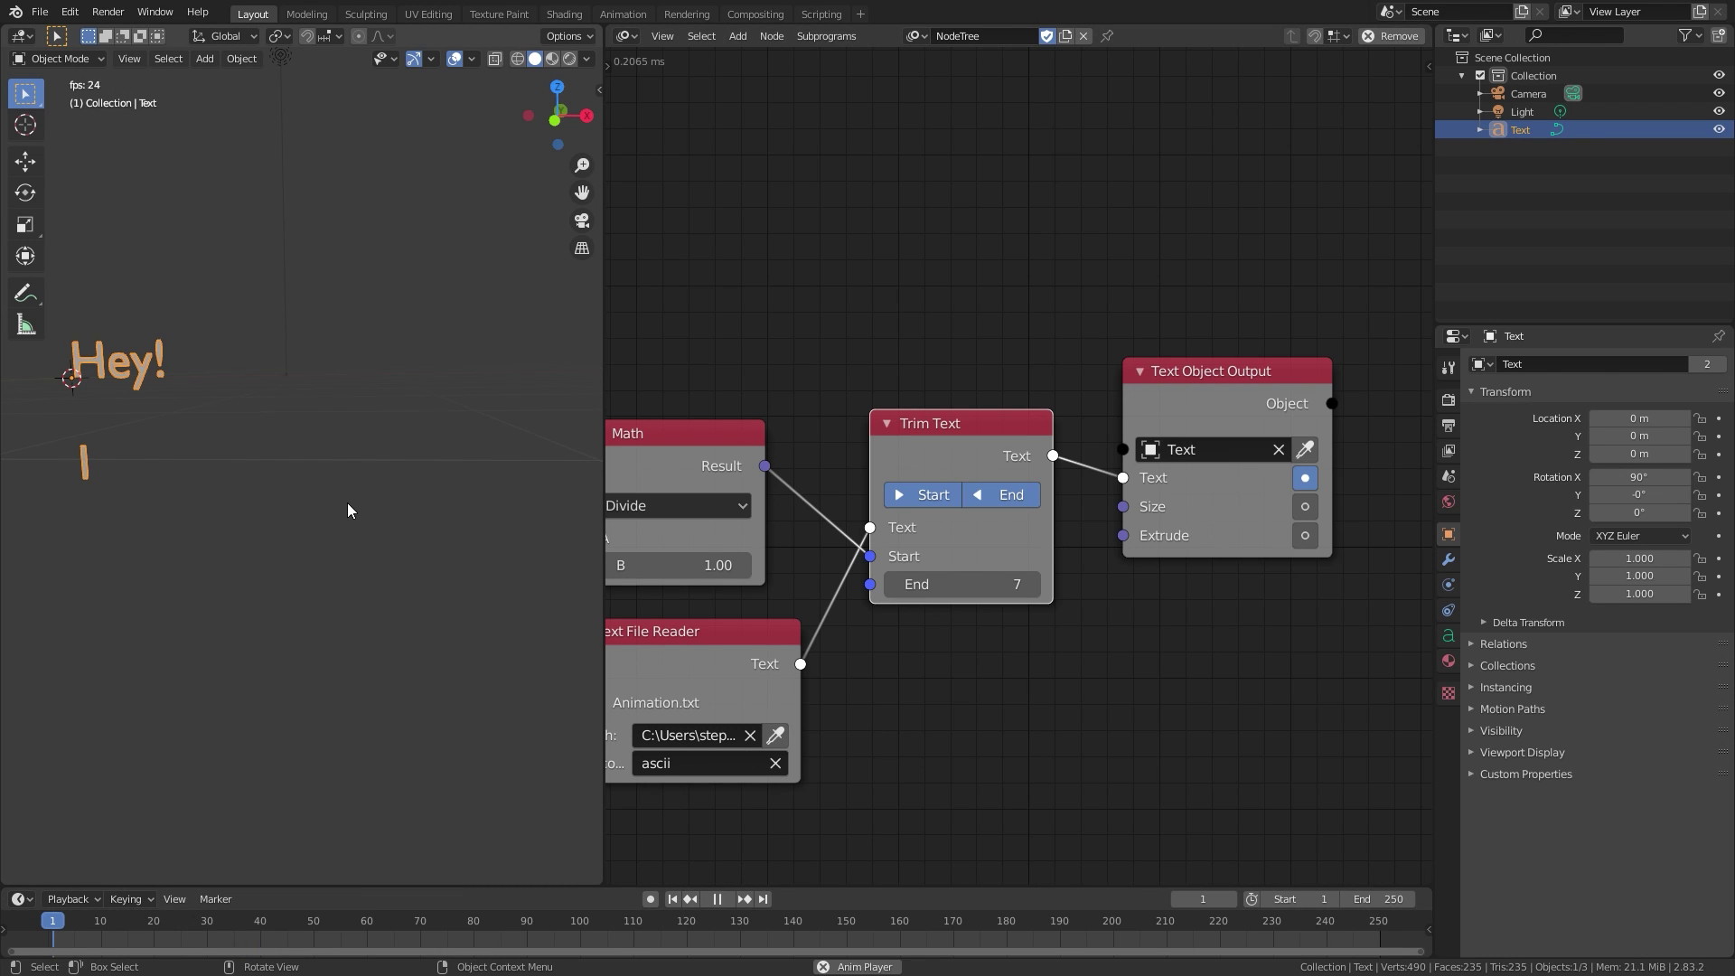
pyautogui.press('space')
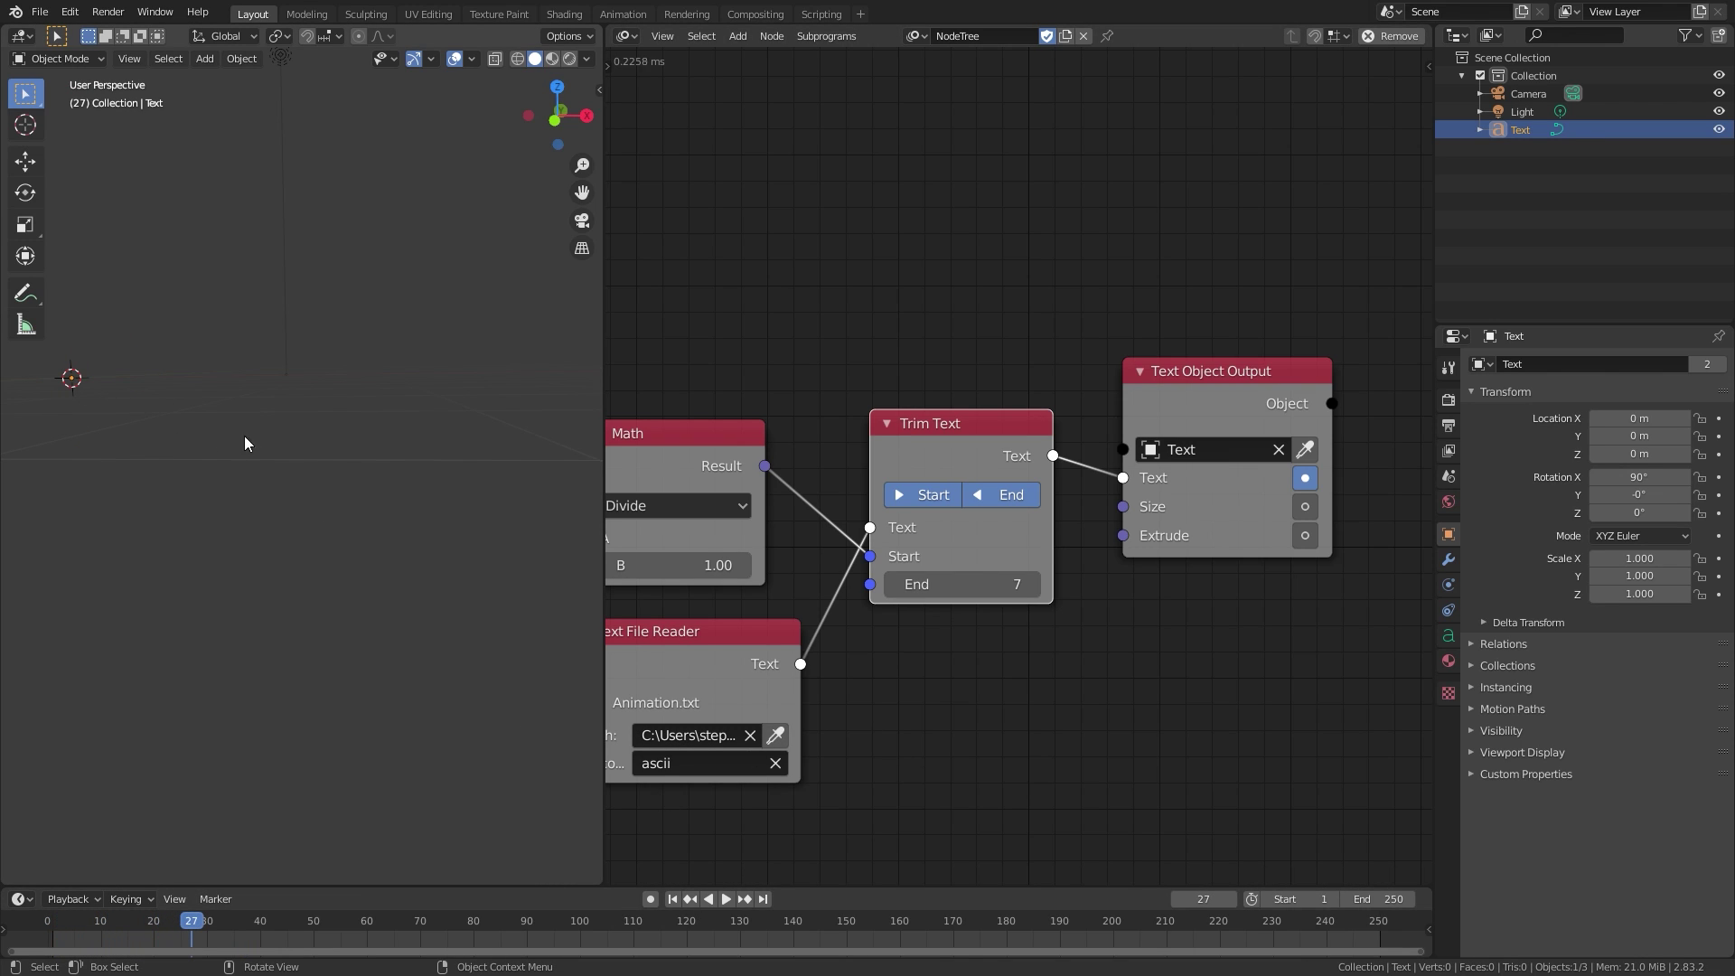
# Set Trim Text's End value to 100 and play the animation from frame 1.
pyautogui.click(938, 585)
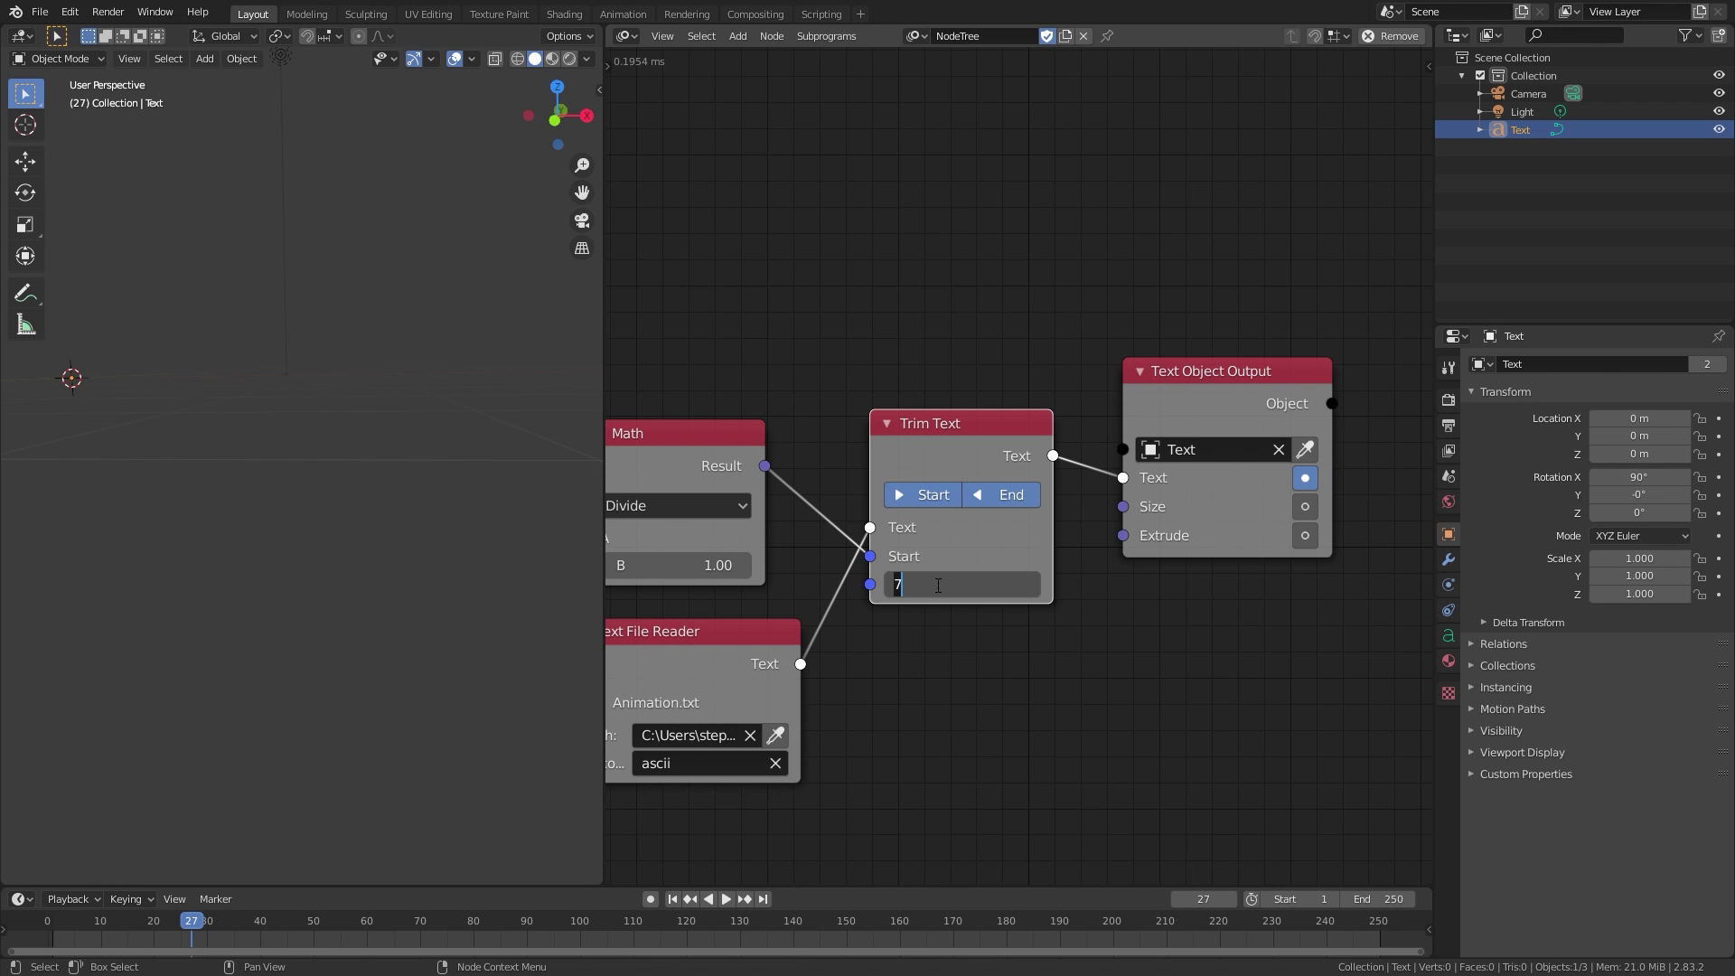
pyautogui.write('100')
pyautogui.press('Return')
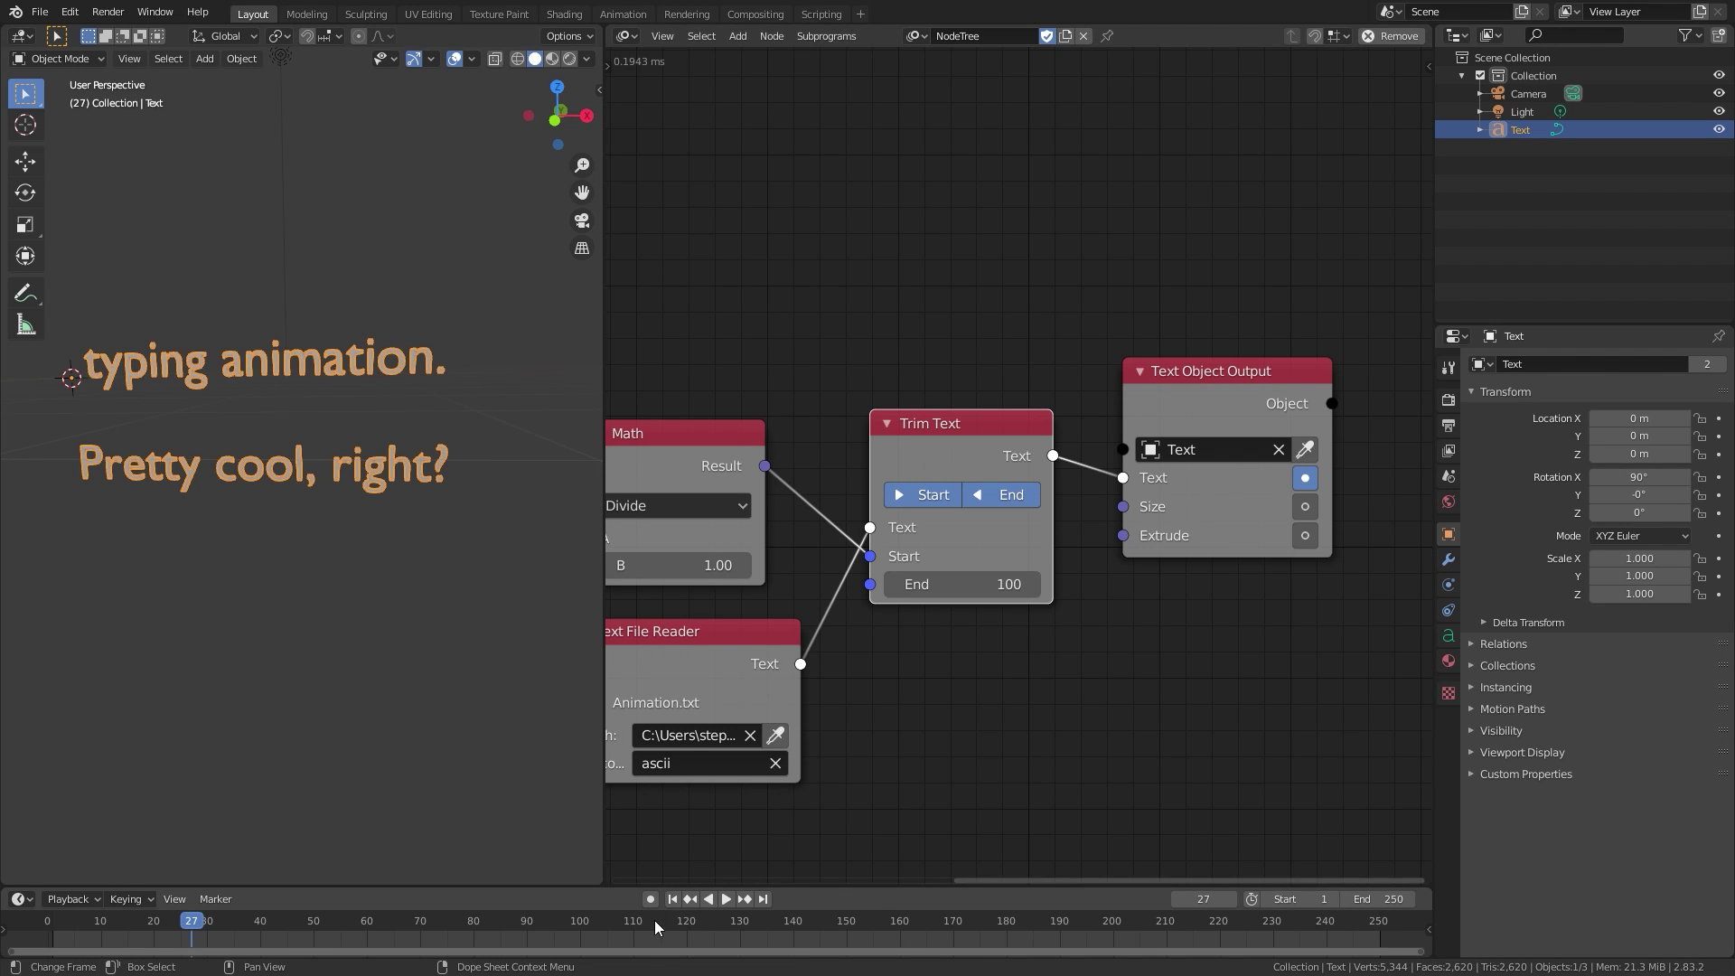
pyautogui.click(673, 898)
pyautogui.press('space')
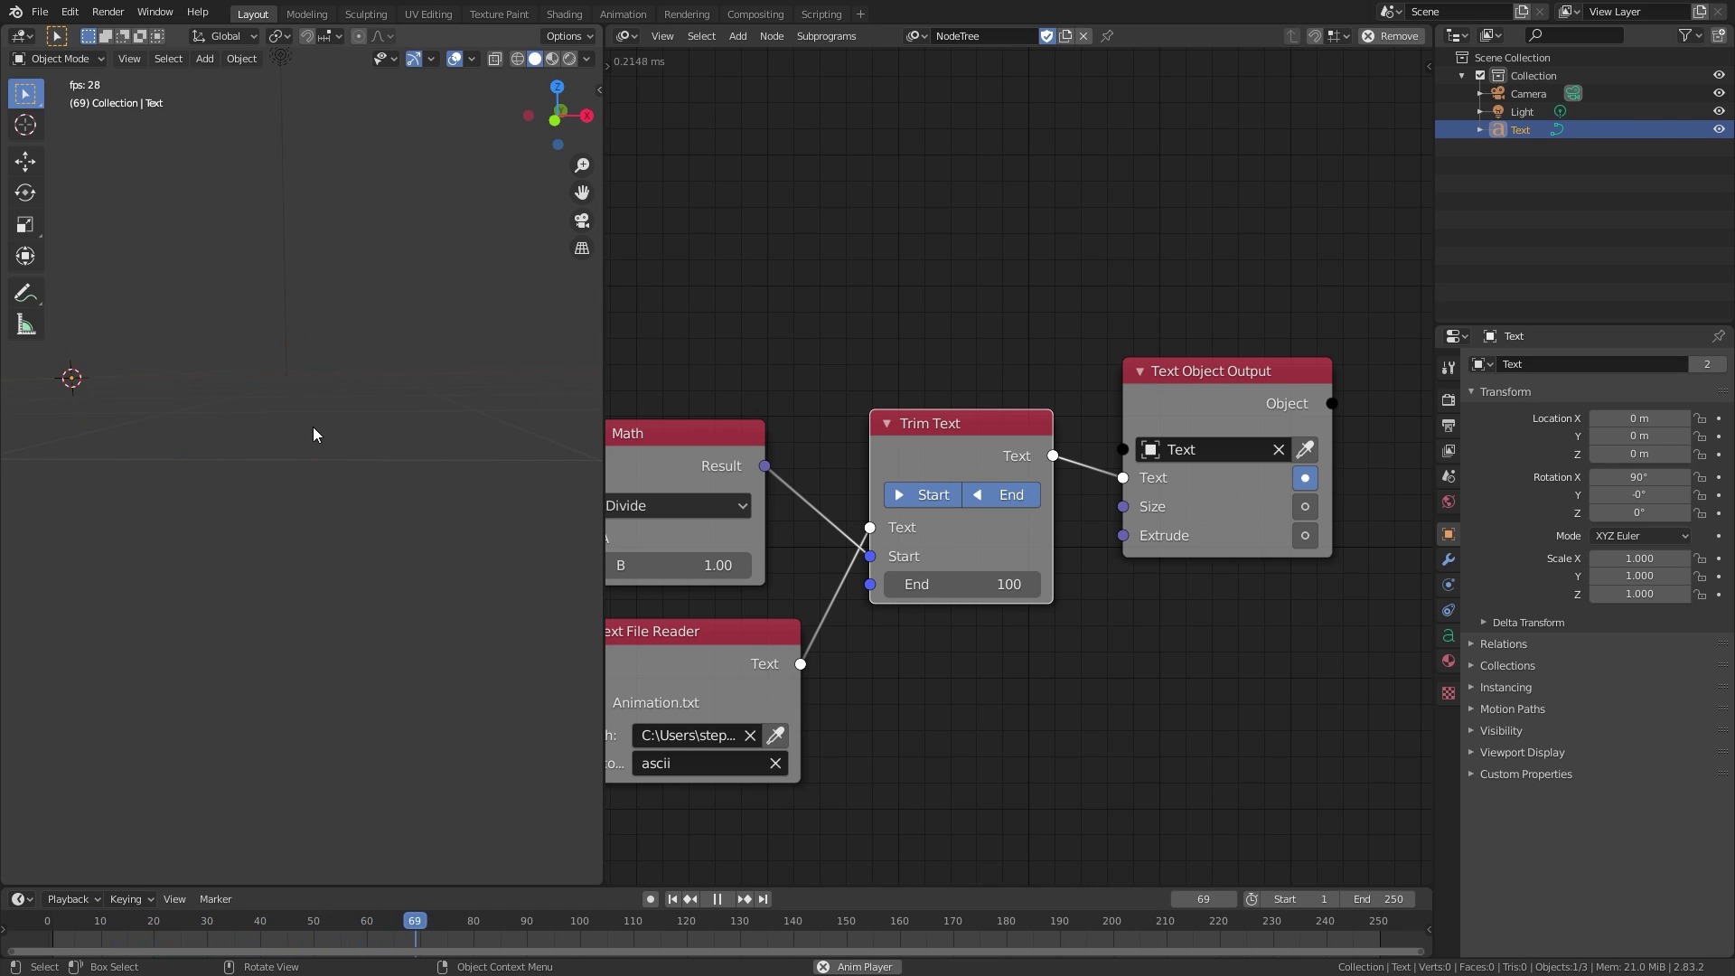
pyautogui.press('space')
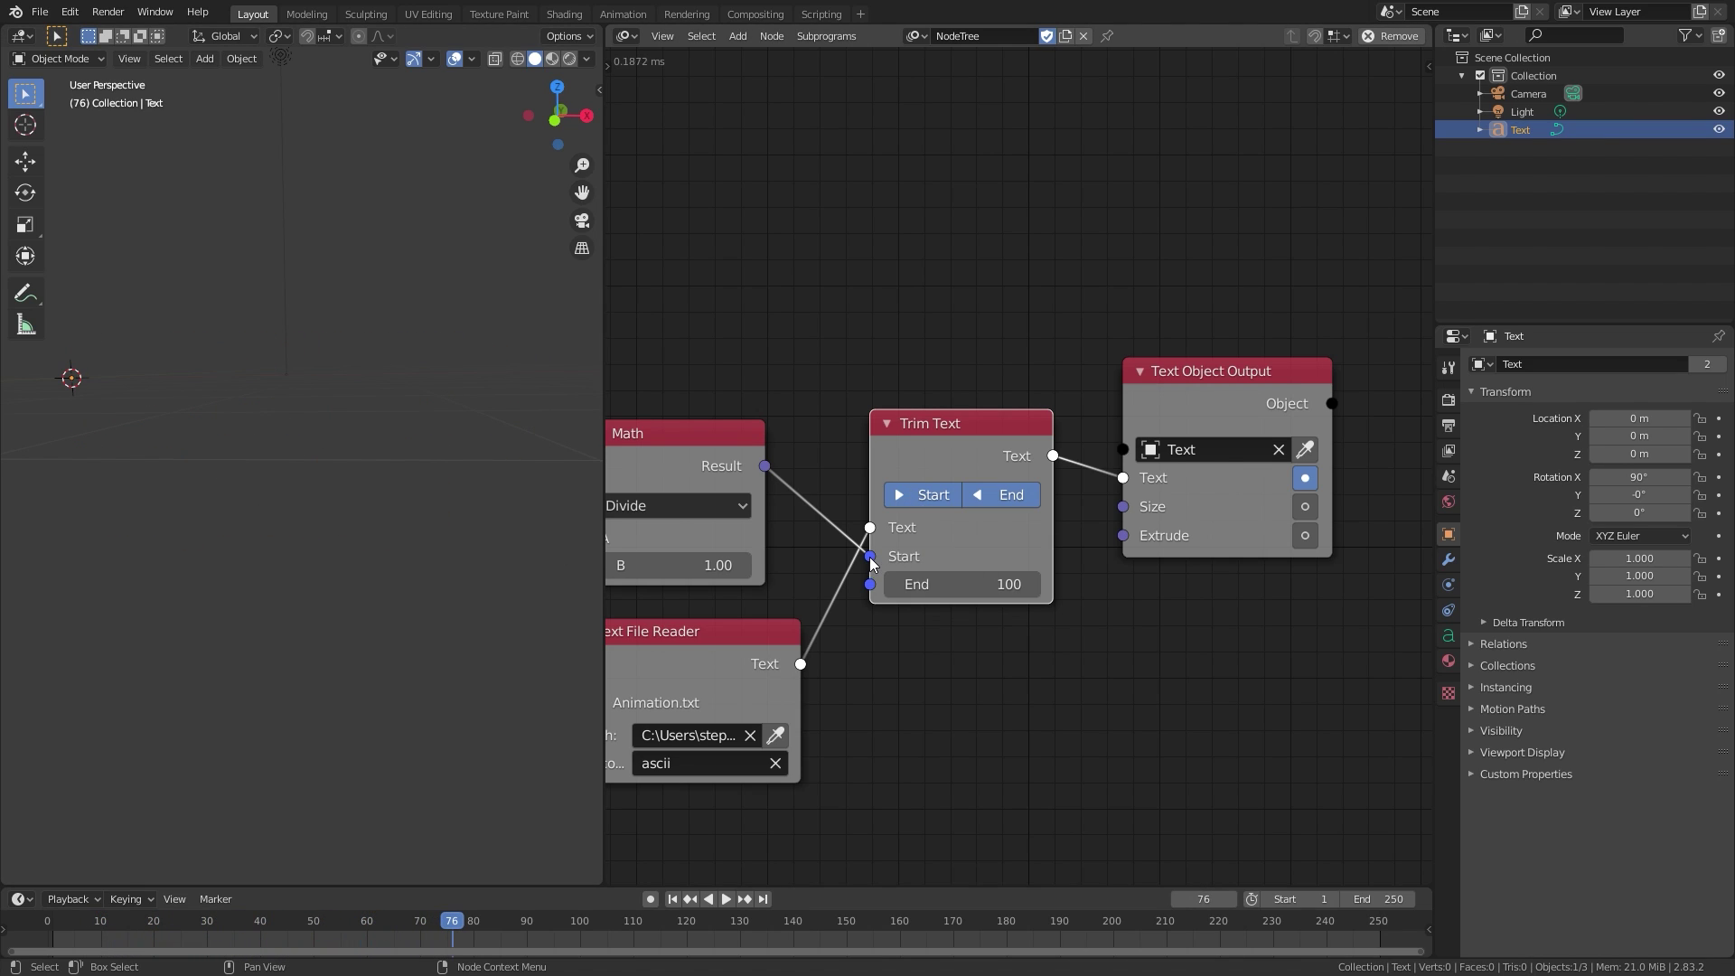
# Move the Math Result link back to Trim Text's End input and disable the Start option.
pyautogui.moveTo(870, 558); pyautogui.dragTo(869, 584)
pyautogui.click(915, 498)
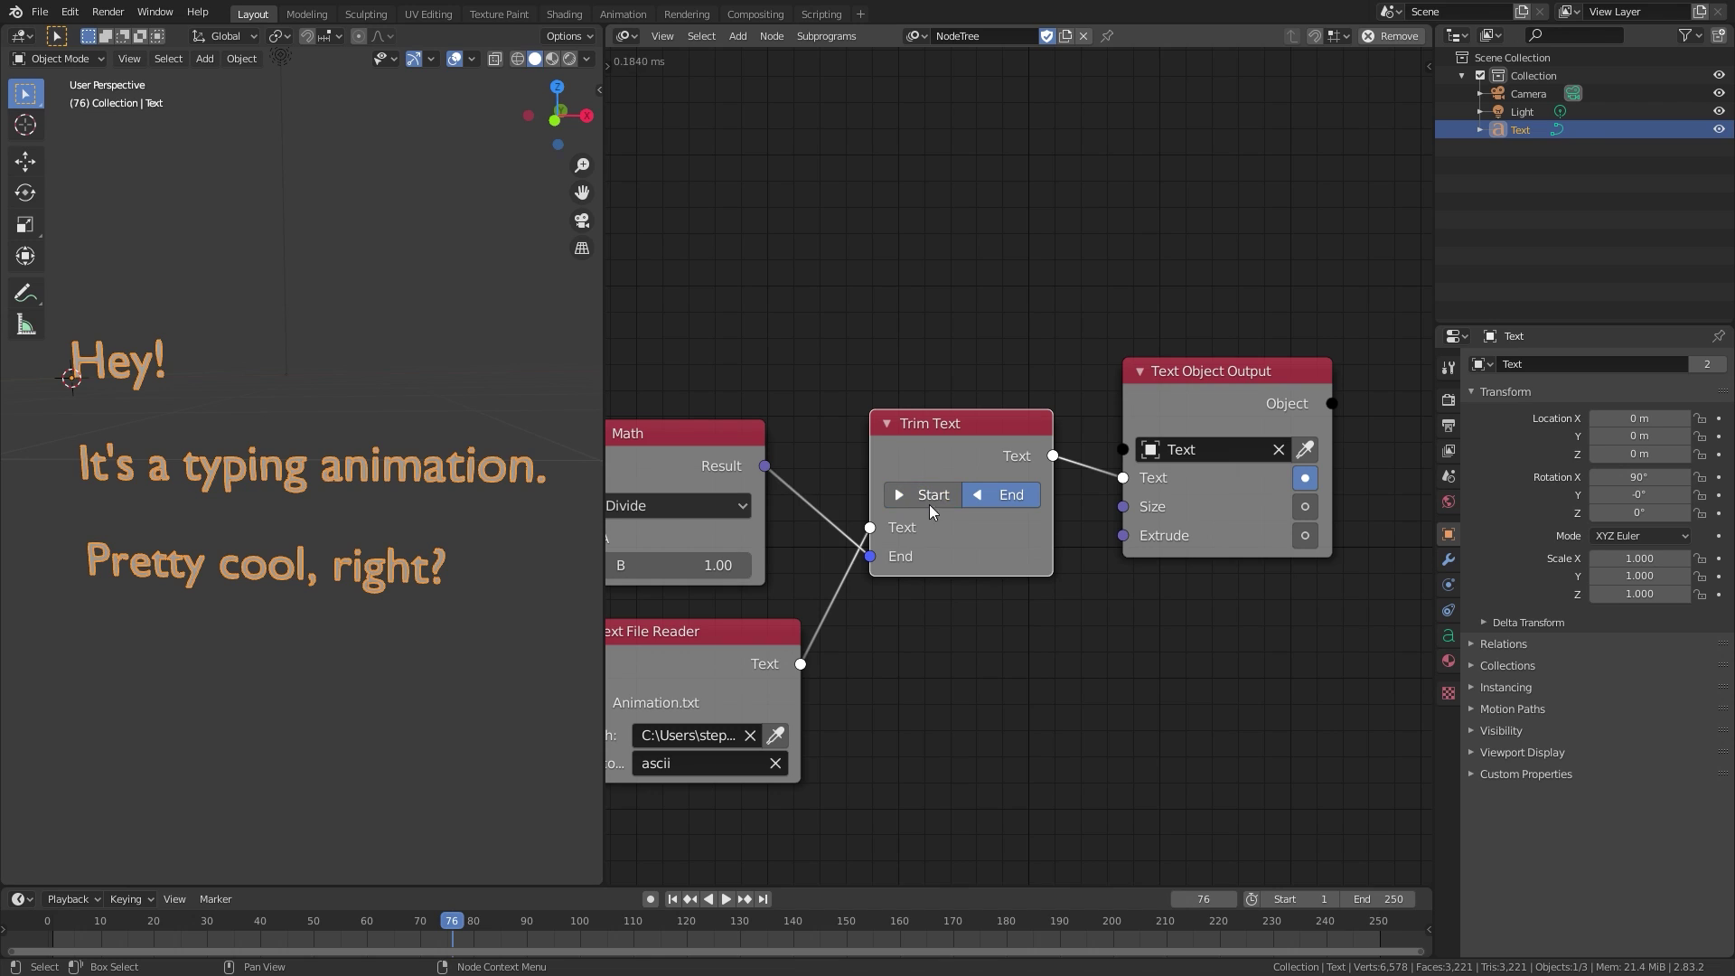
# Move the Text Object Output node farther from Trim Text to make room for another node between them.
pyautogui.moveTo(1286, 362); pyautogui.dragTo(1369, 358)
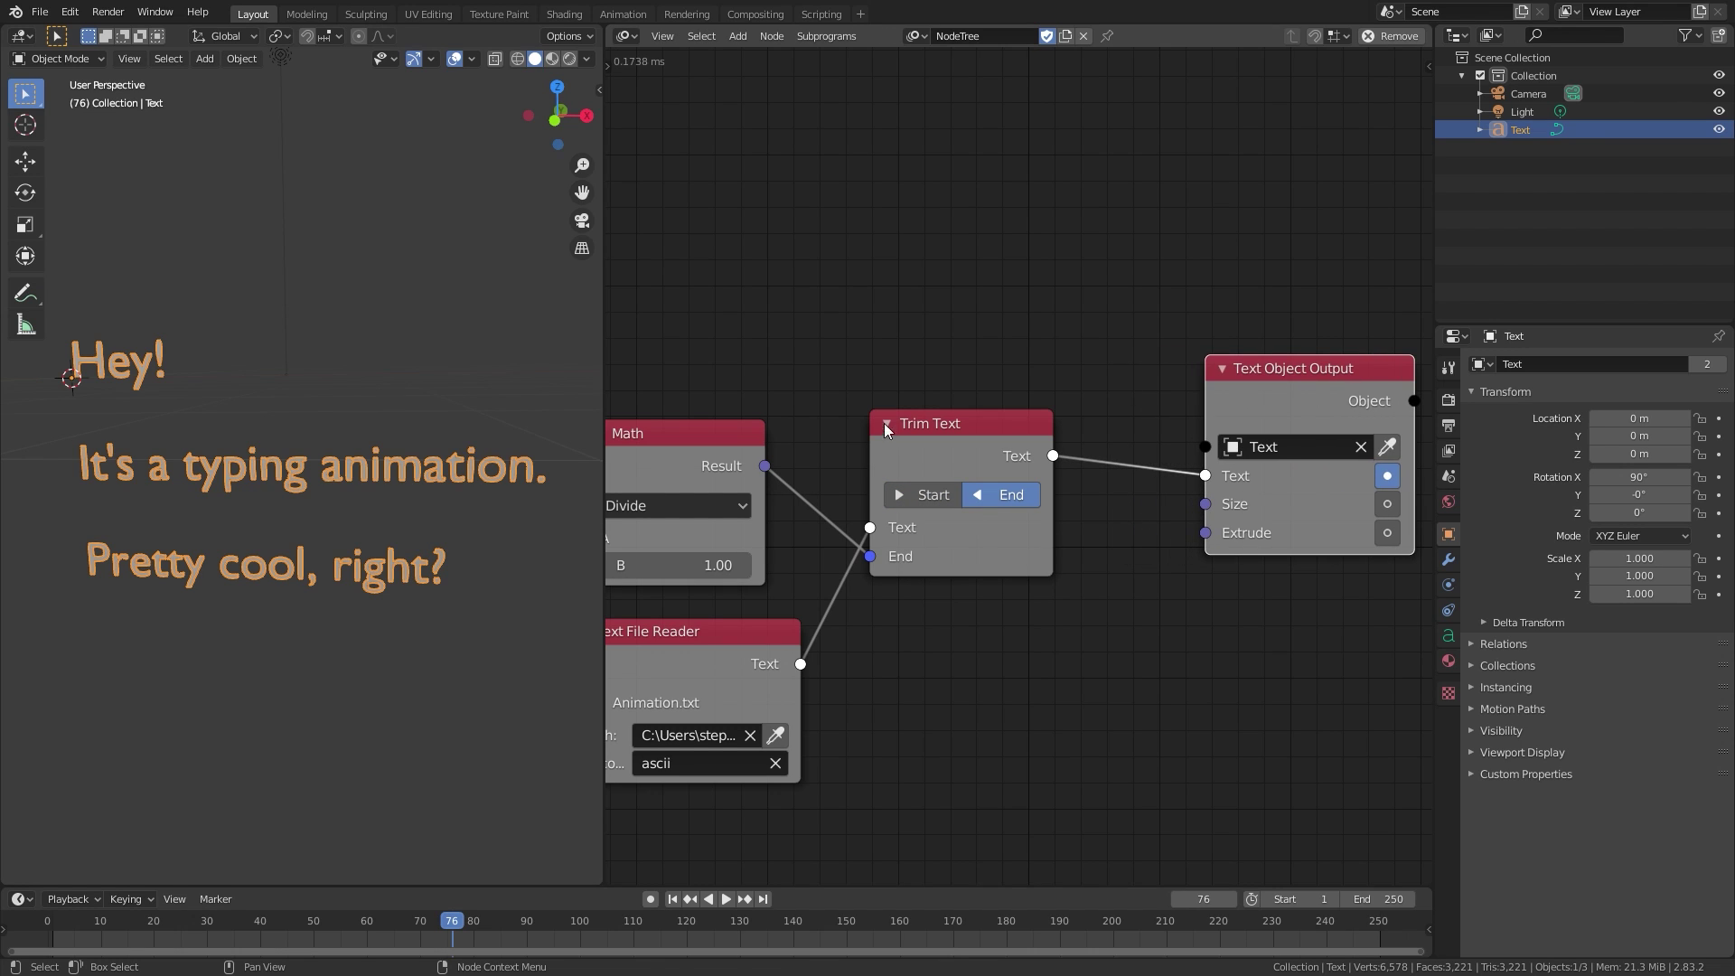
pyautogui.scroll(-2, 1002, 434)
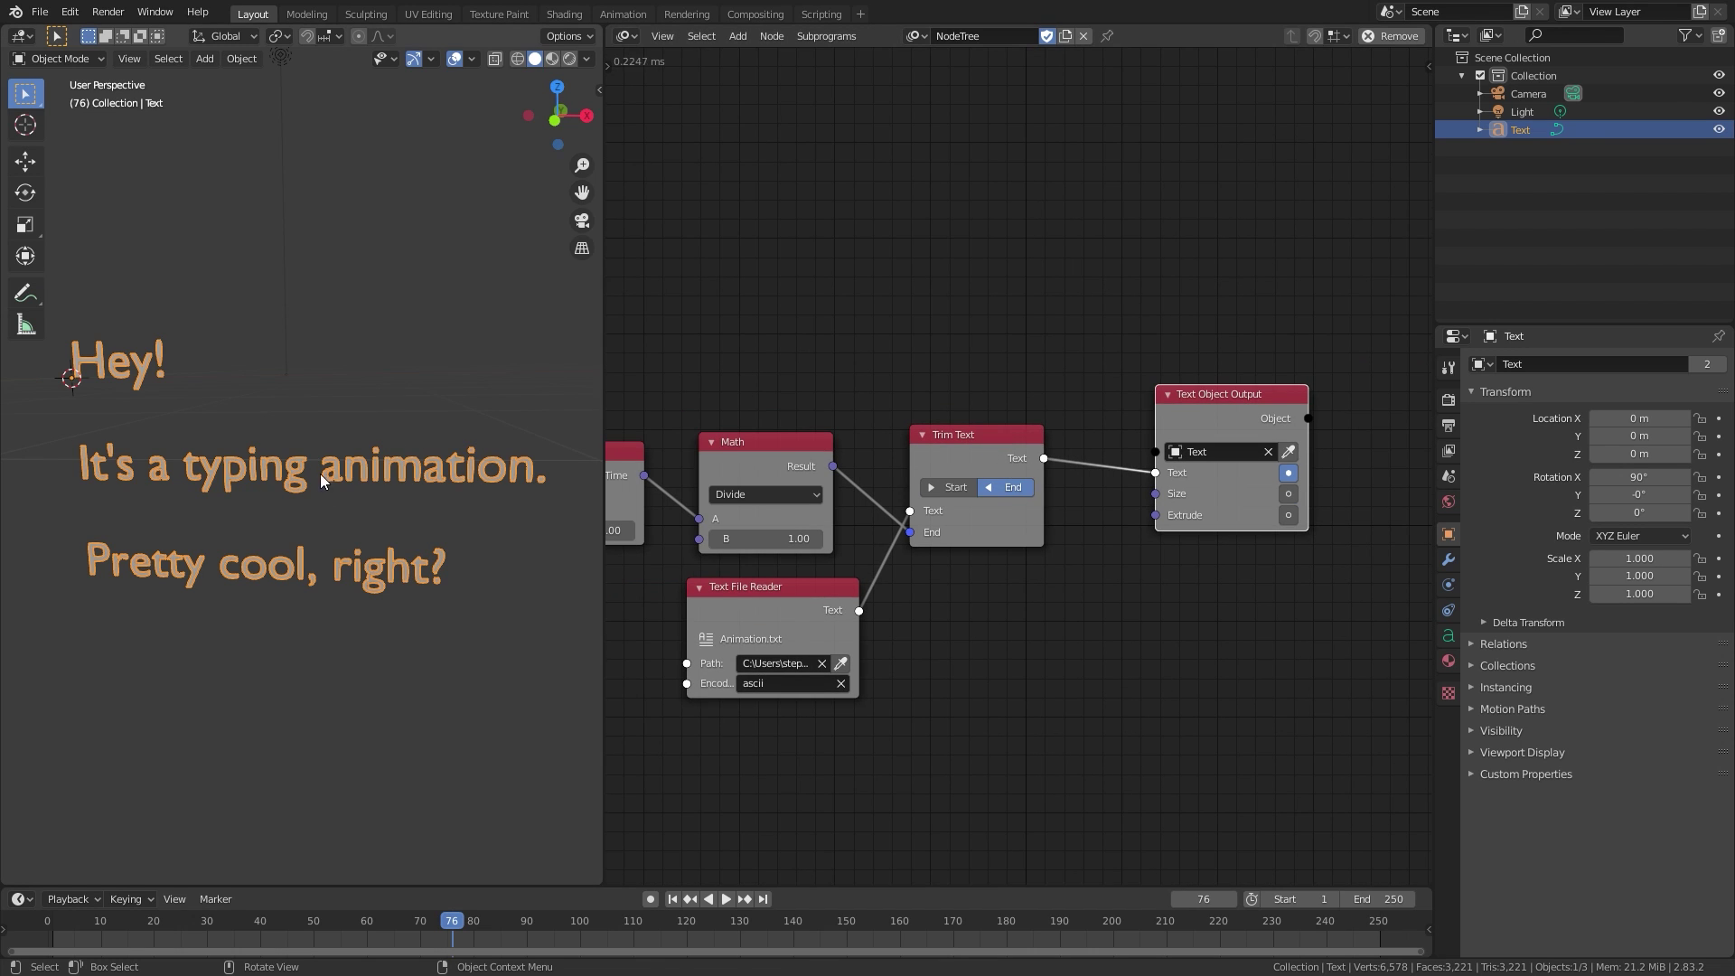
pyautogui.scroll(-1, 1149, 414)
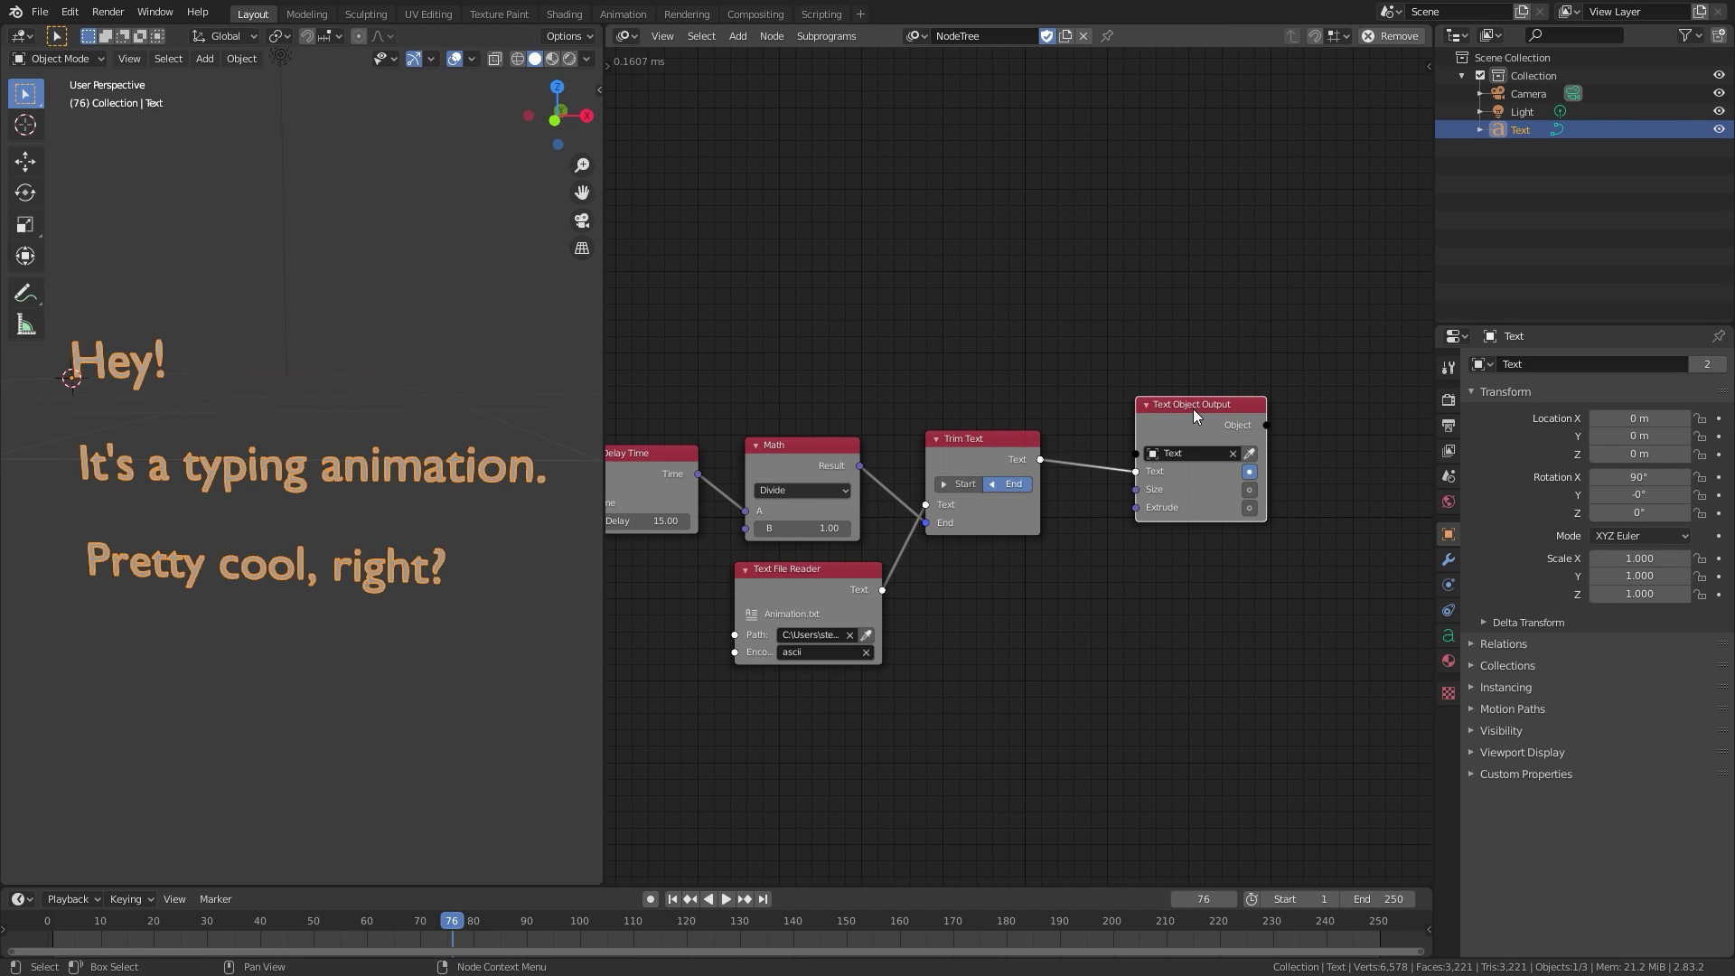
pyautogui.moveTo(1195, 408); pyautogui.dragTo(1287, 421)
# Duplicate the Trim Text node and insert the copy into the link between Trim Text and Text Object Output.
pyautogui.click(930, 438)
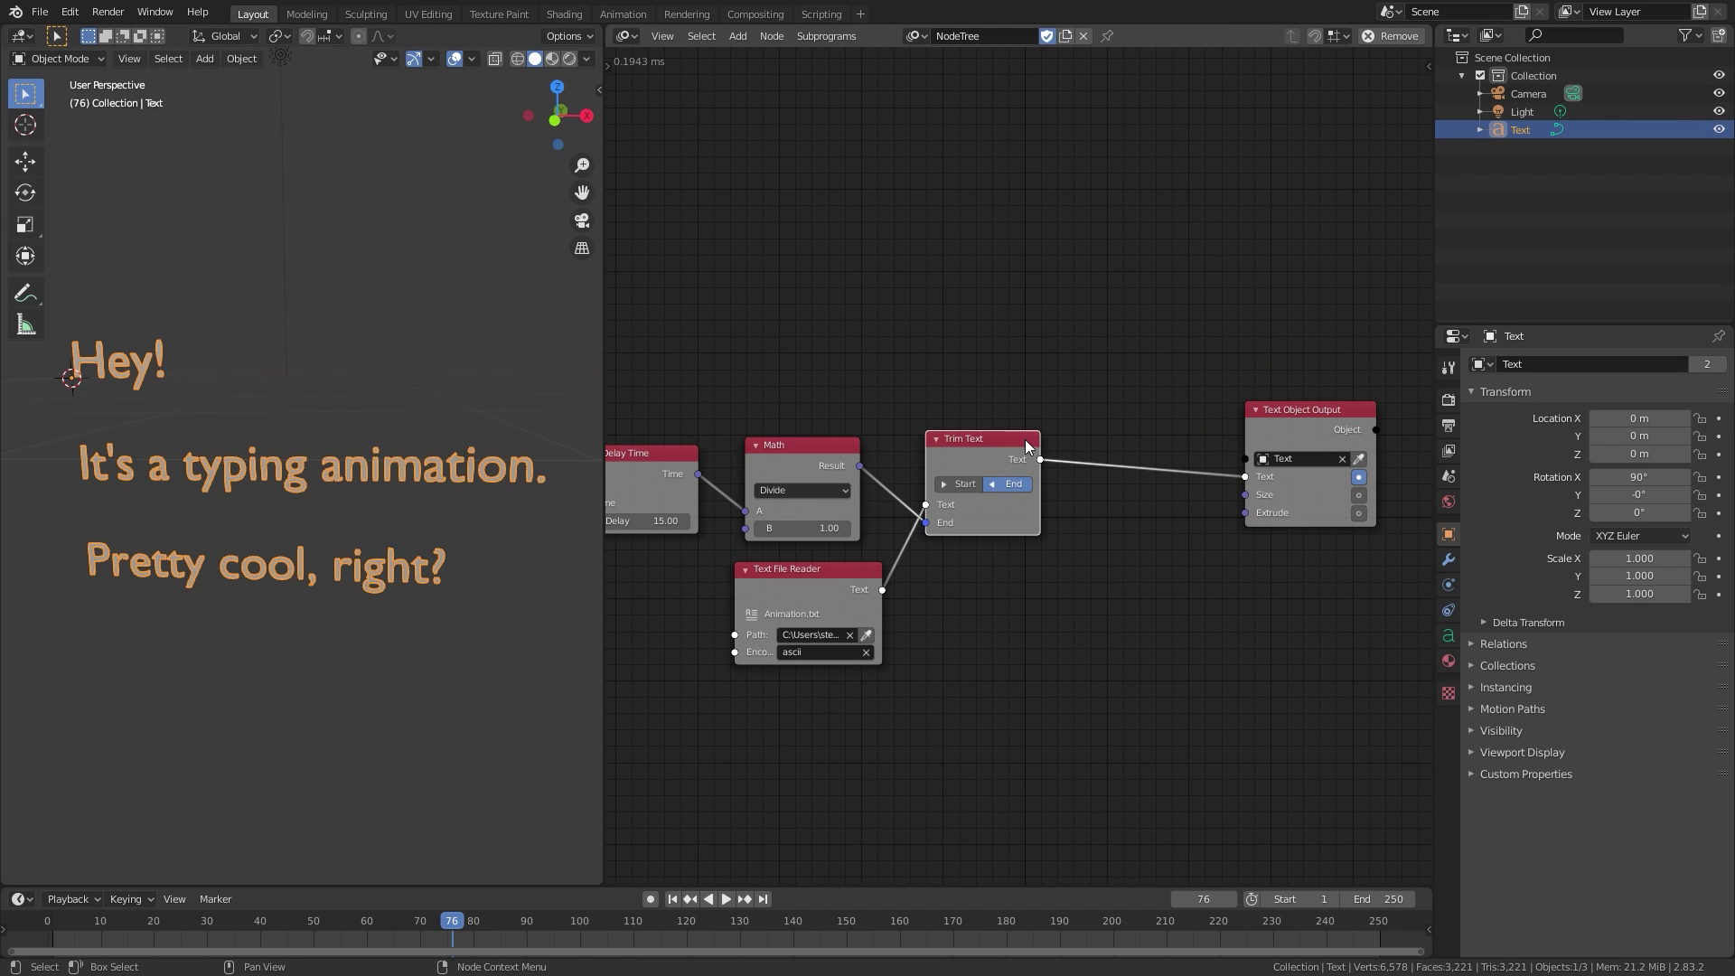
pyautogui.scroll(1, 930, 435)
pyautogui.scroll(1, 936, 452)
pyautogui.hotkey('shift', 'd')
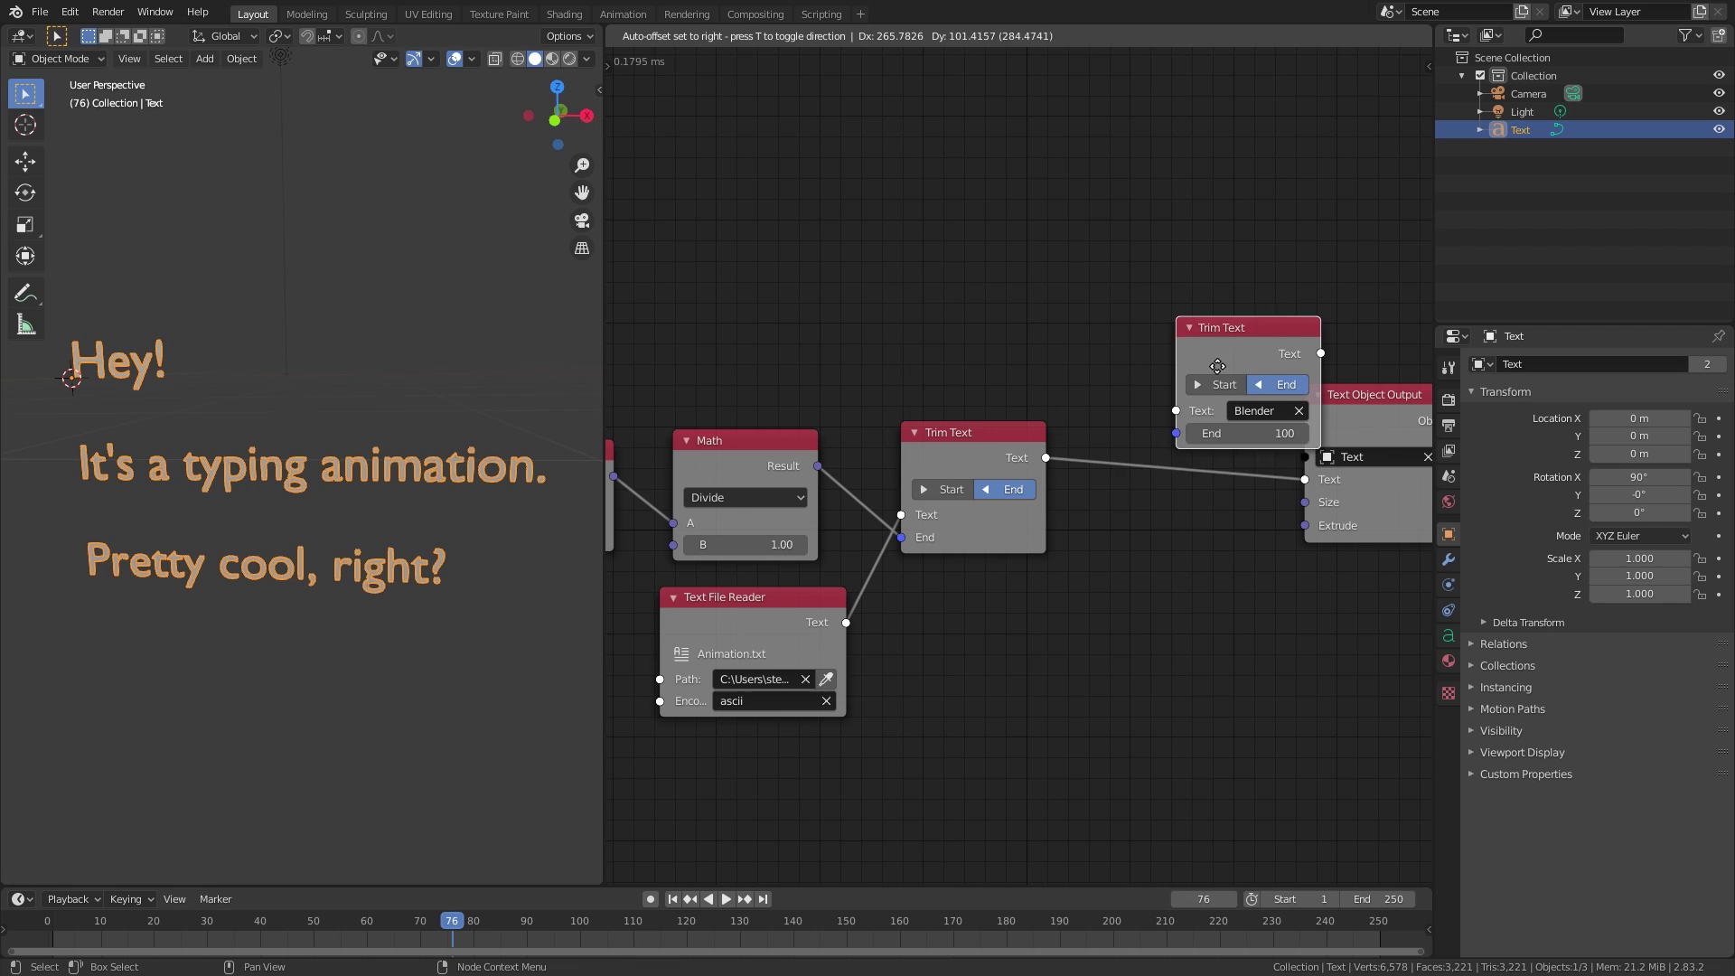
pyautogui.click(1190, 438)
# Duplicate the Time Info, Delay Time and Math nodes together and place the copies above the original chain.
pyautogui.press('Home')
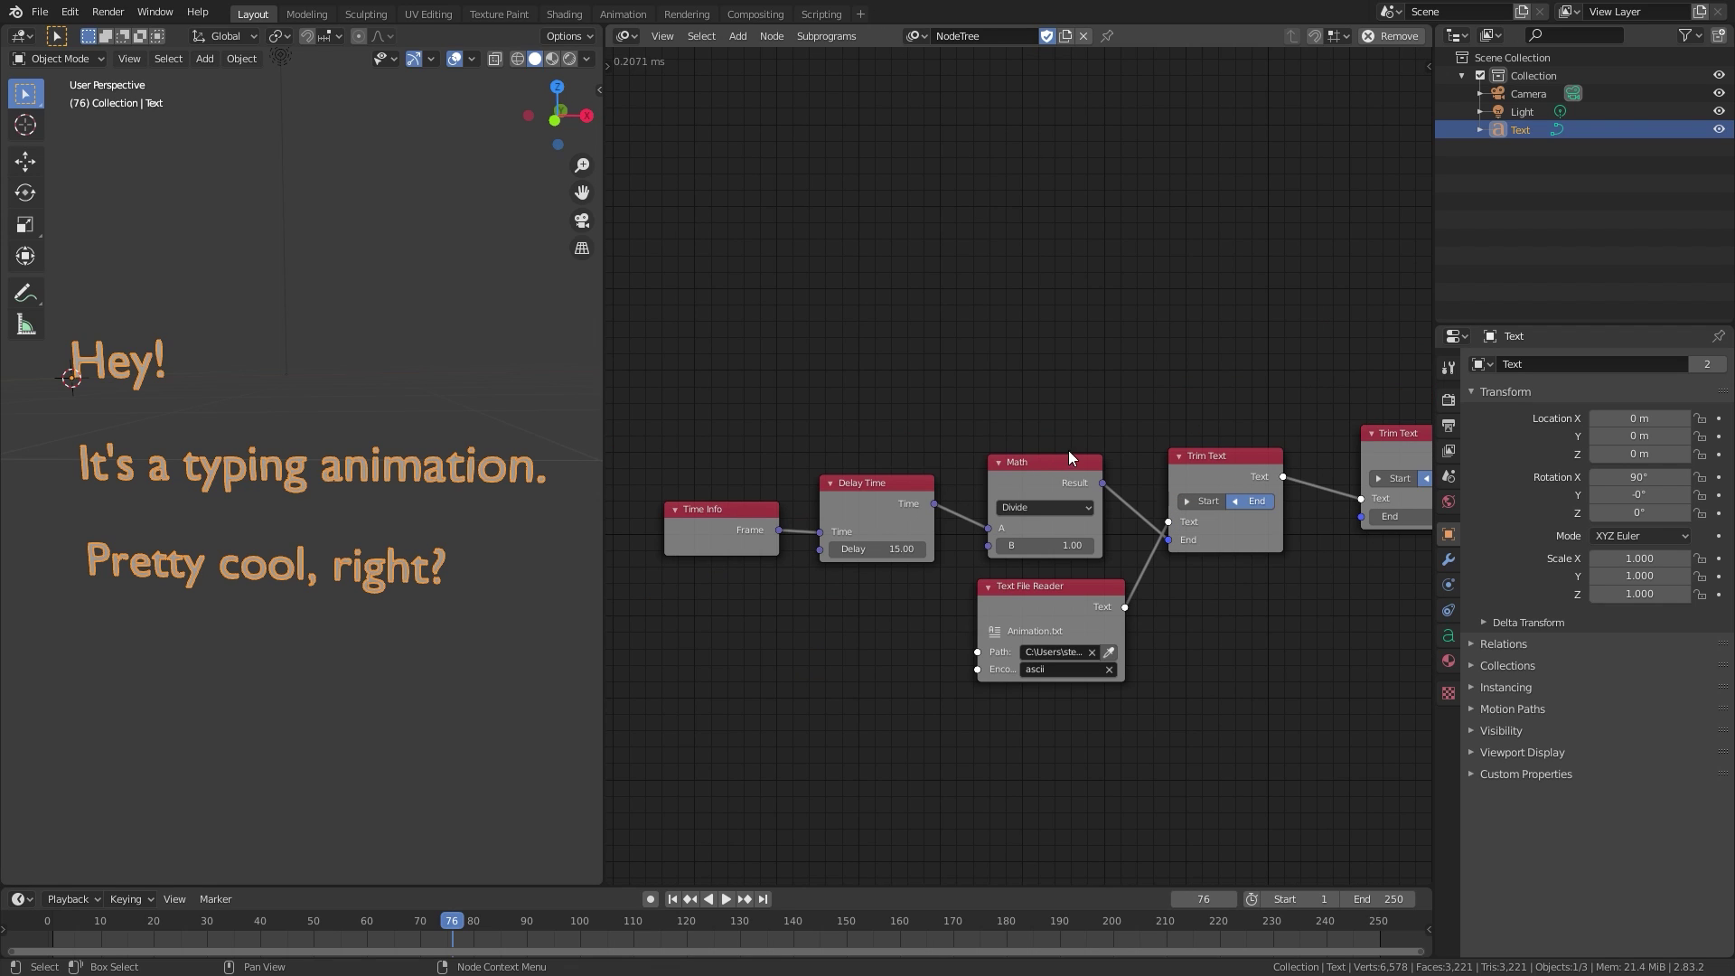
pyautogui.click(1041, 476)
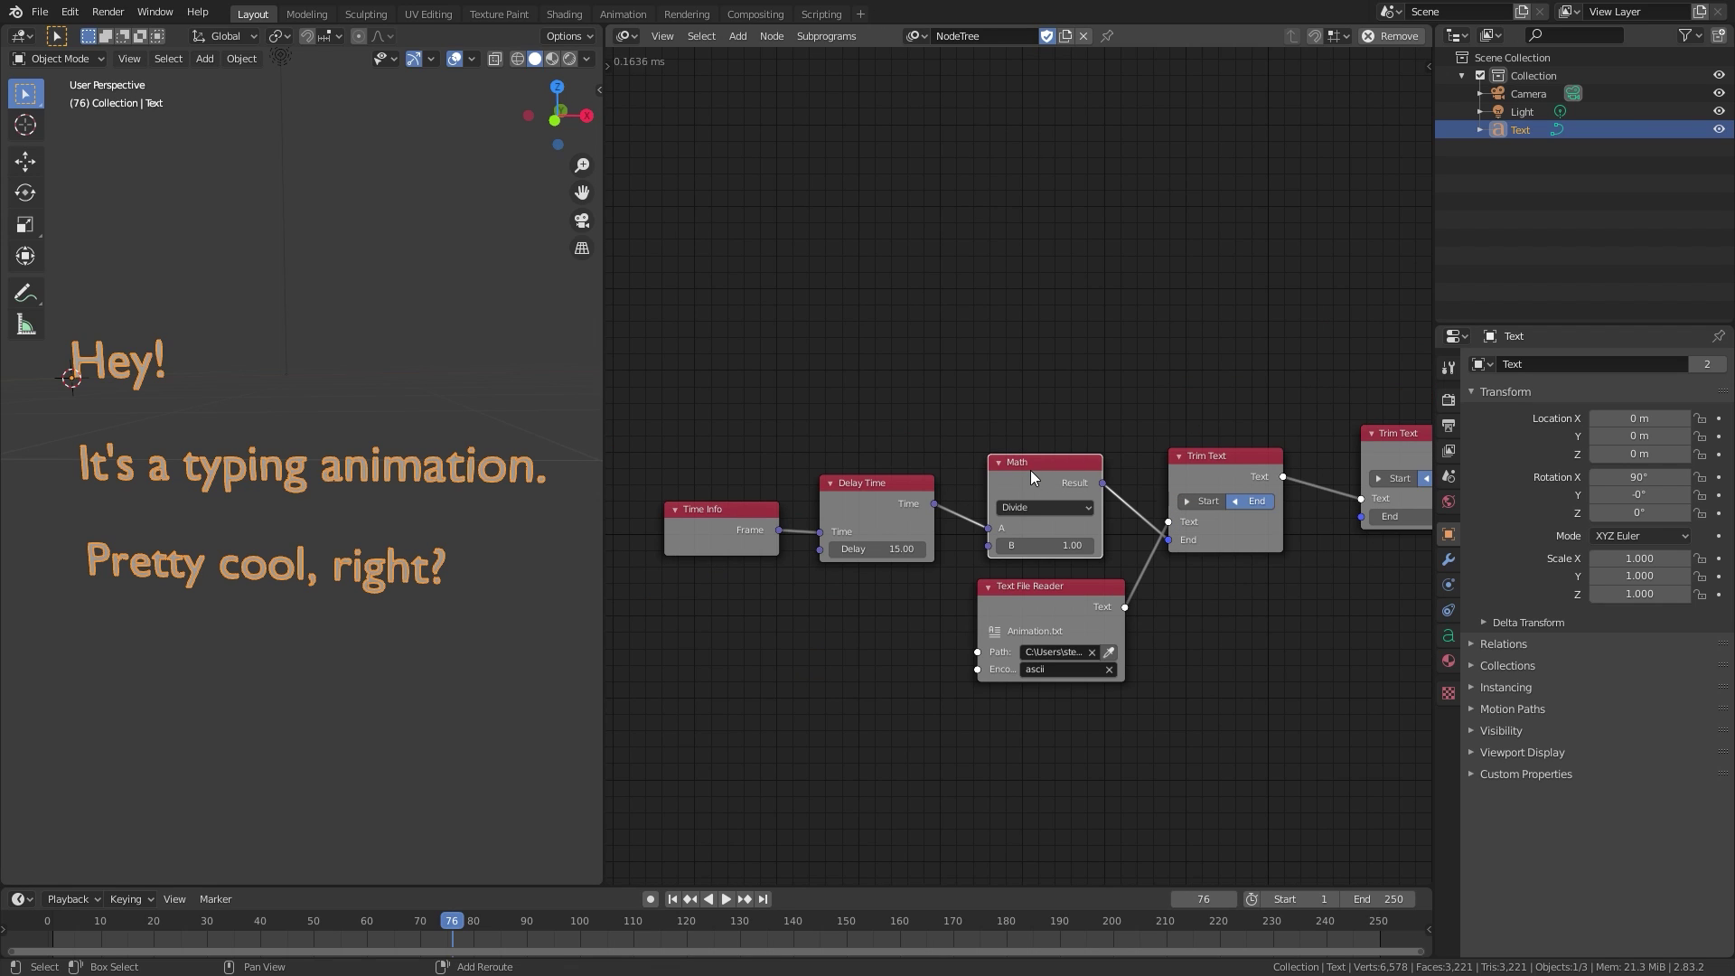
pyautogui.keyDown('shift'); pyautogui.click(877, 508); pyautogui.keyUp('shift')
pyautogui.keyDown('shift'); pyautogui.click(705, 522); pyautogui.keyUp('shift')
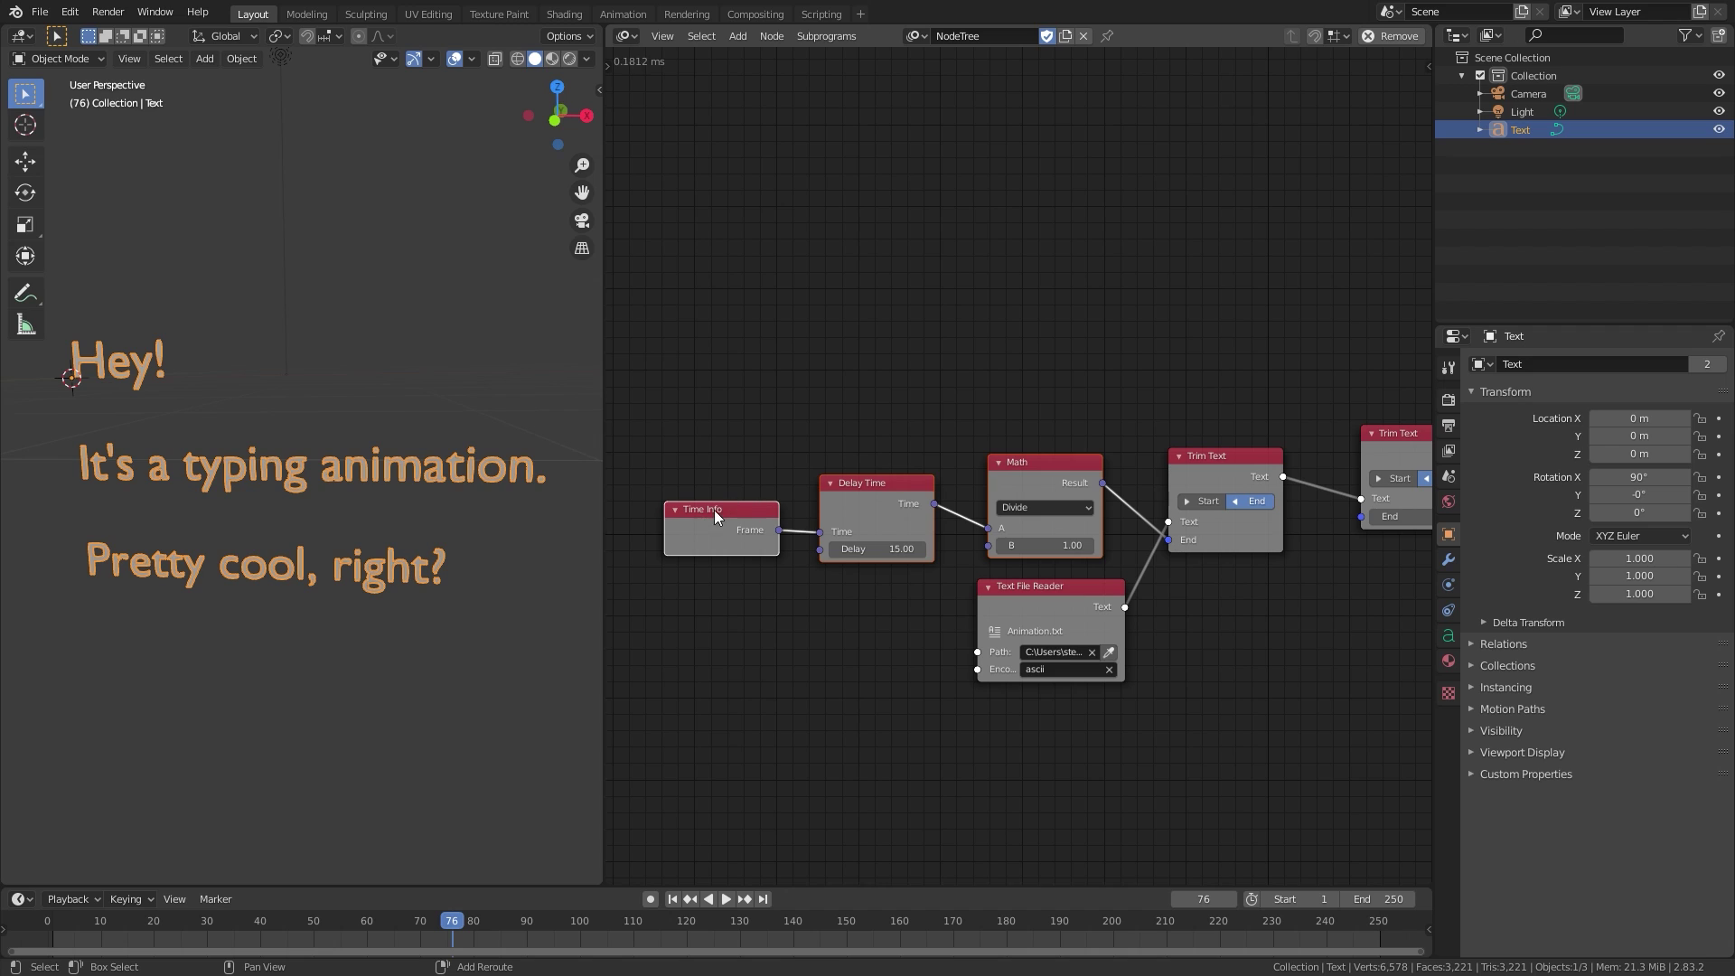
pyautogui.hotkey('shift', 'd')
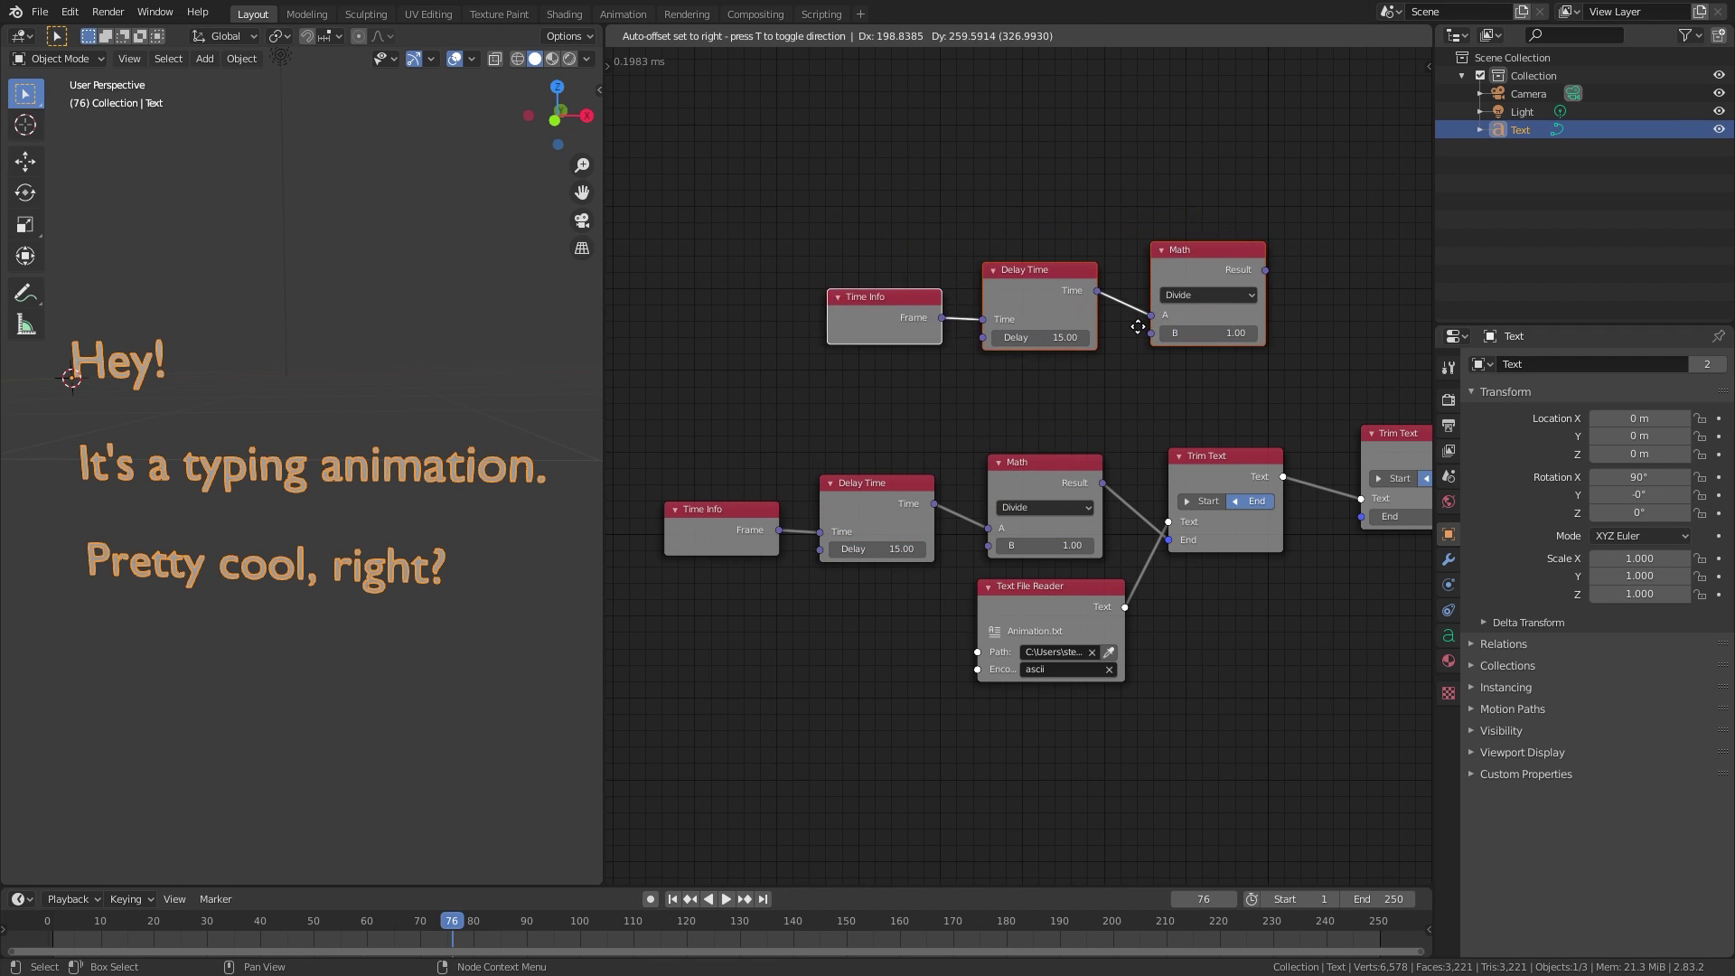
pyautogui.click(1145, 389)
# Connect the duplicated Math node's Result to the second Trim Text's End input and play the animation from frame 1.
pyautogui.moveTo(1272, 343); pyautogui.dragTo(1138, 325, button='middle')
pyautogui.scroll(1, 1011, 289)
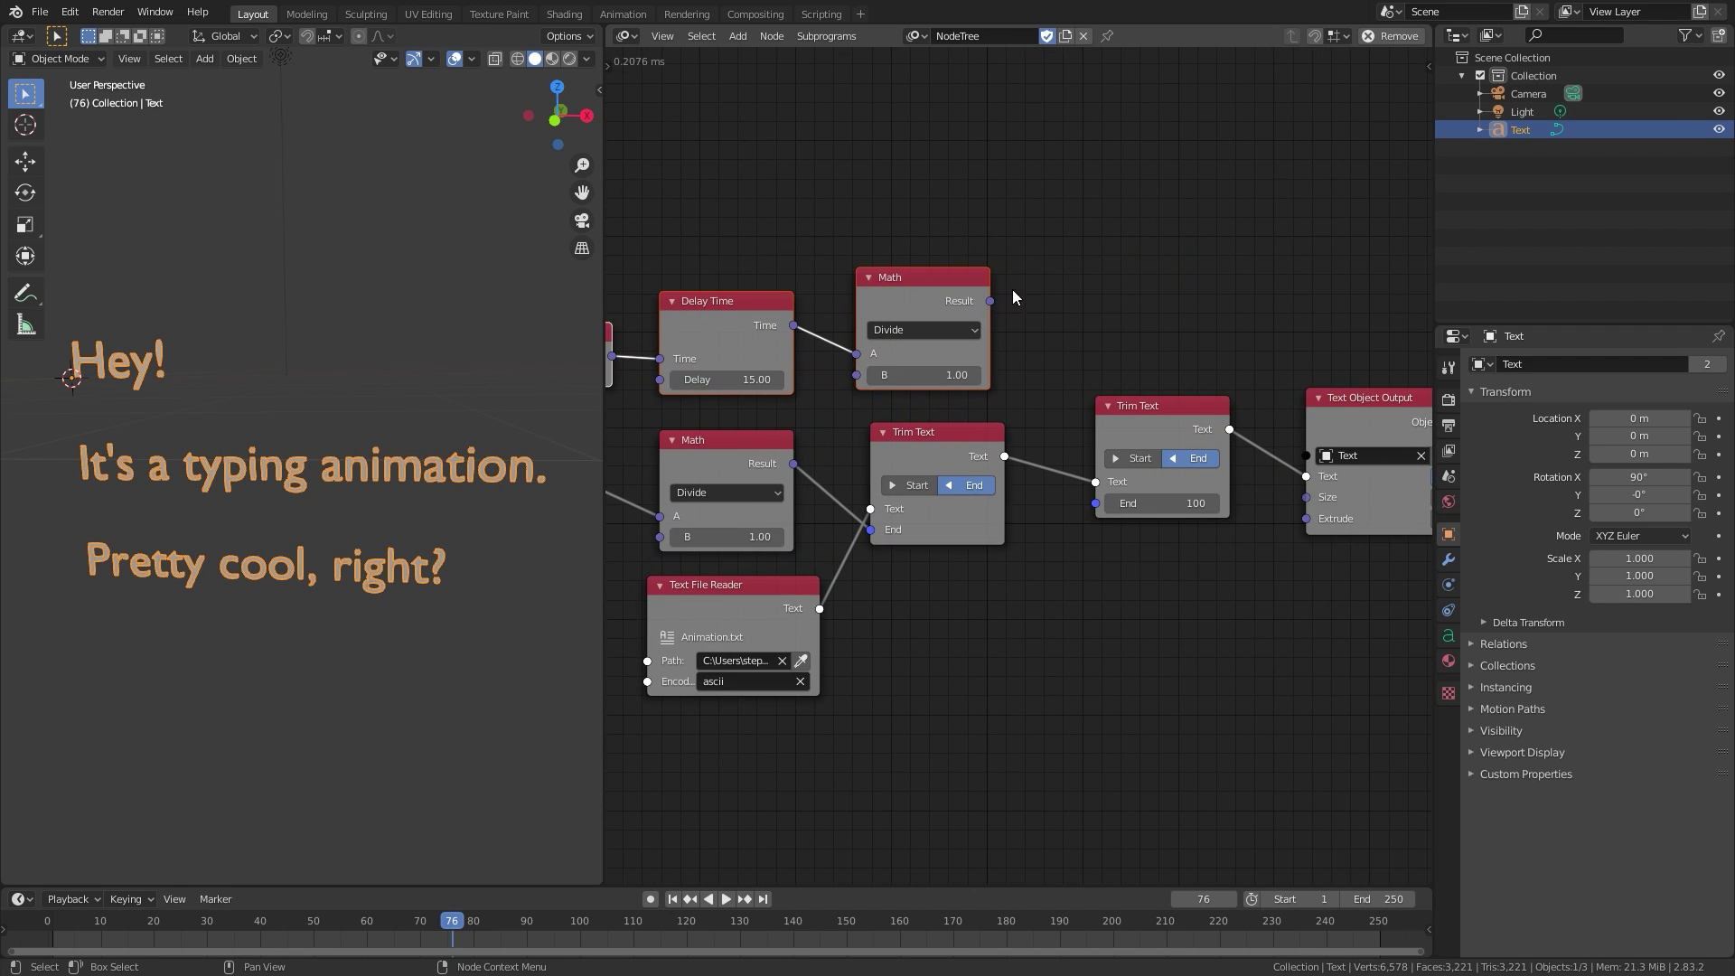
pyautogui.moveTo(994, 304); pyautogui.dragTo(1108, 506)
pyautogui.scroll(2, 932, 329)
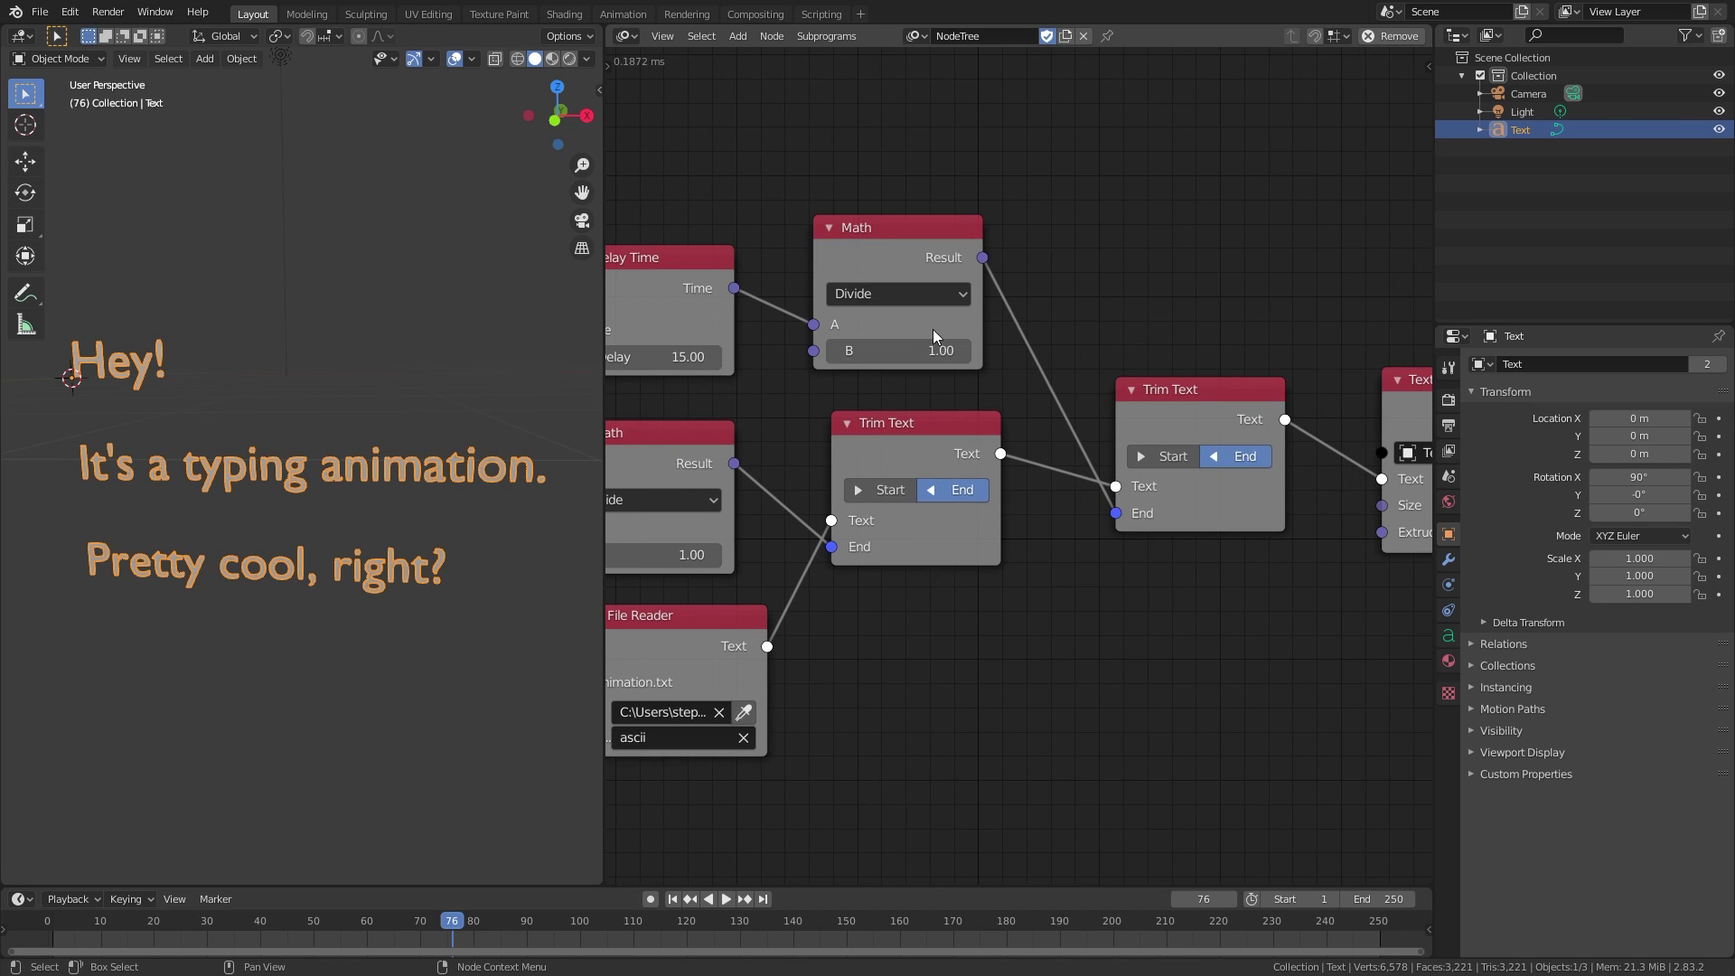
pyautogui.click(671, 898)
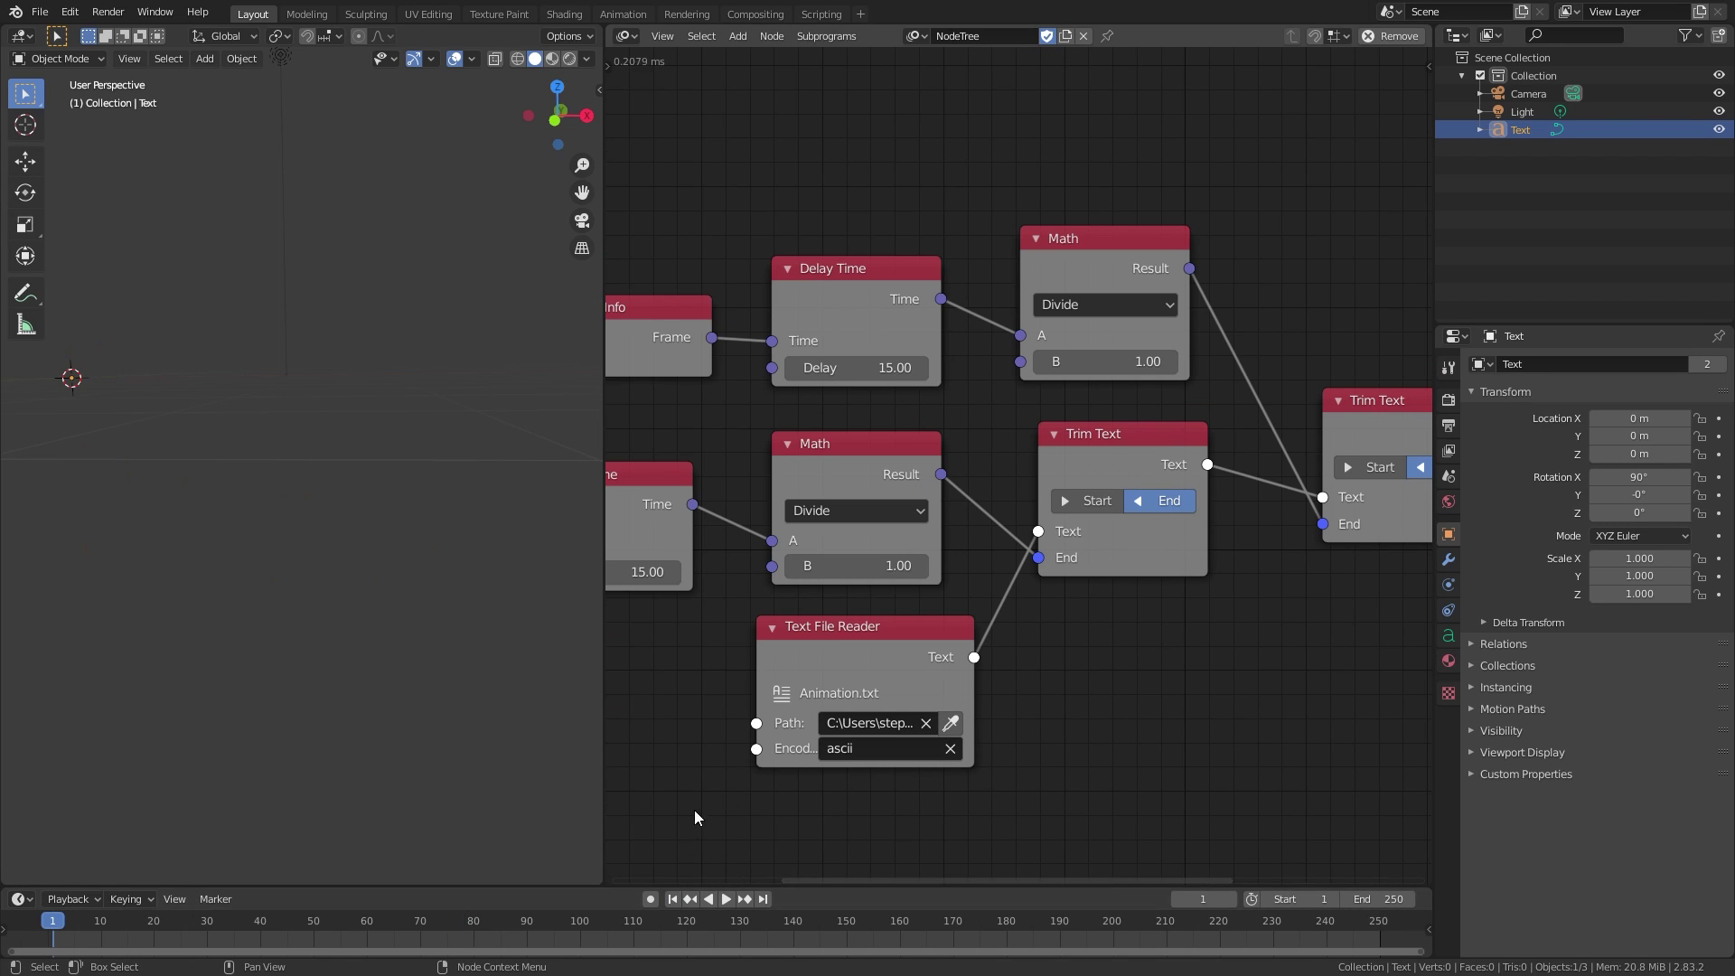
pyautogui.press('space')
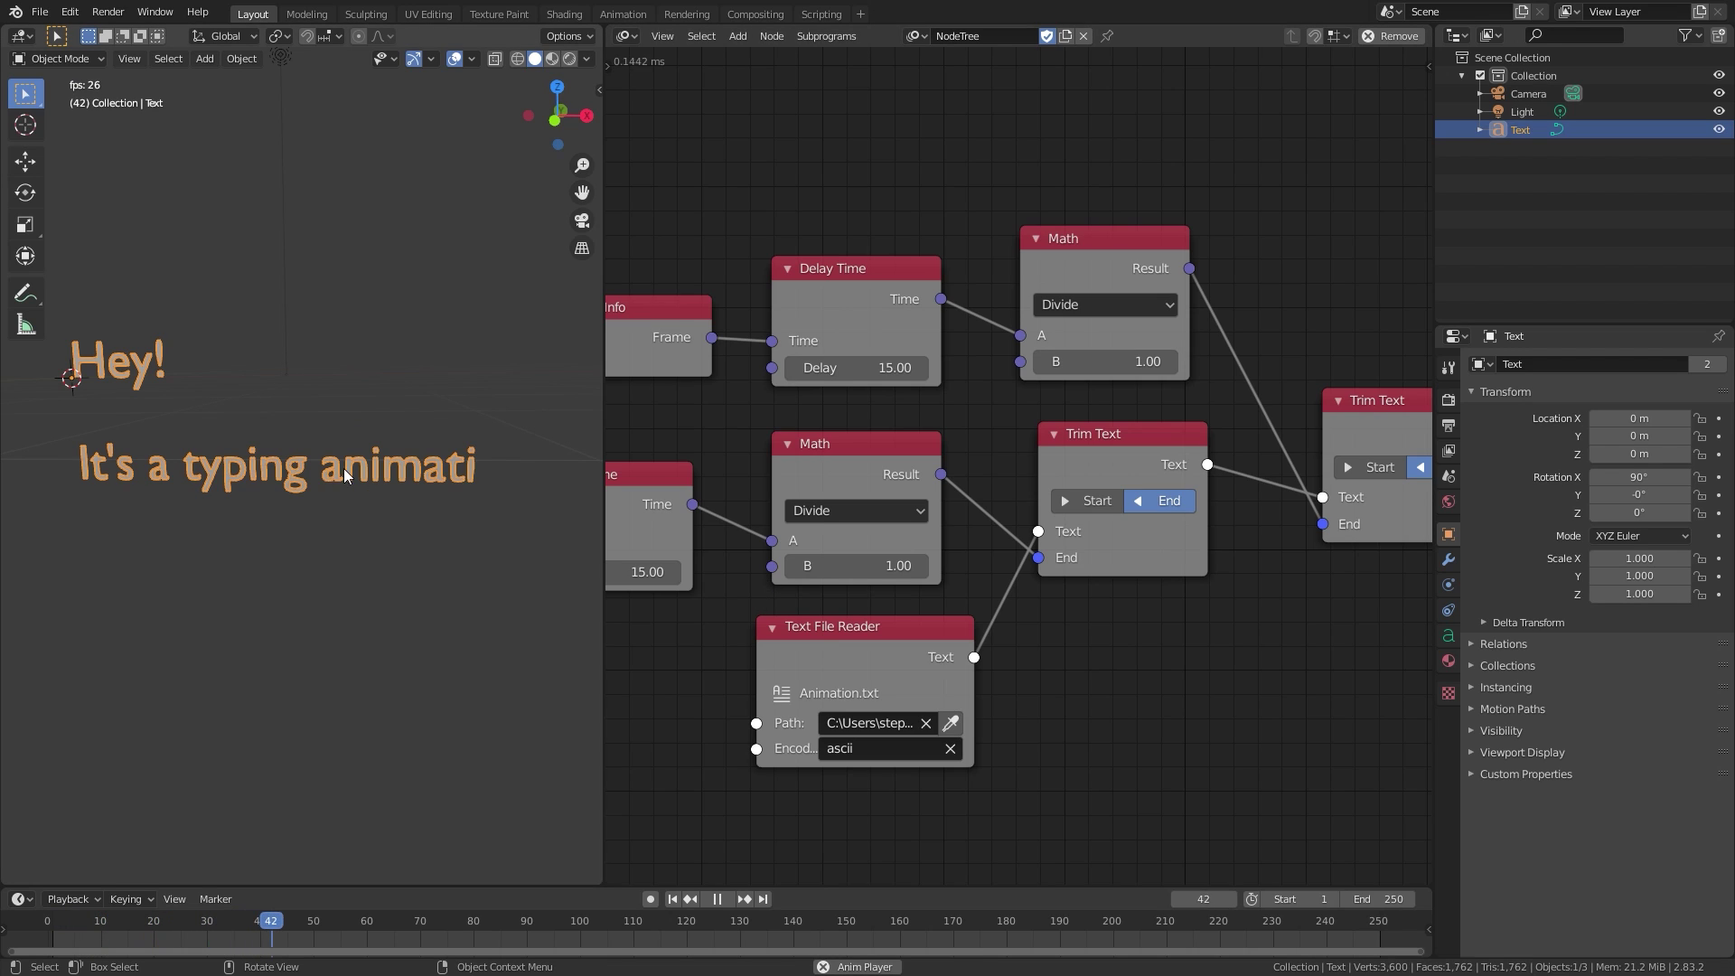
pyautogui.press('space')
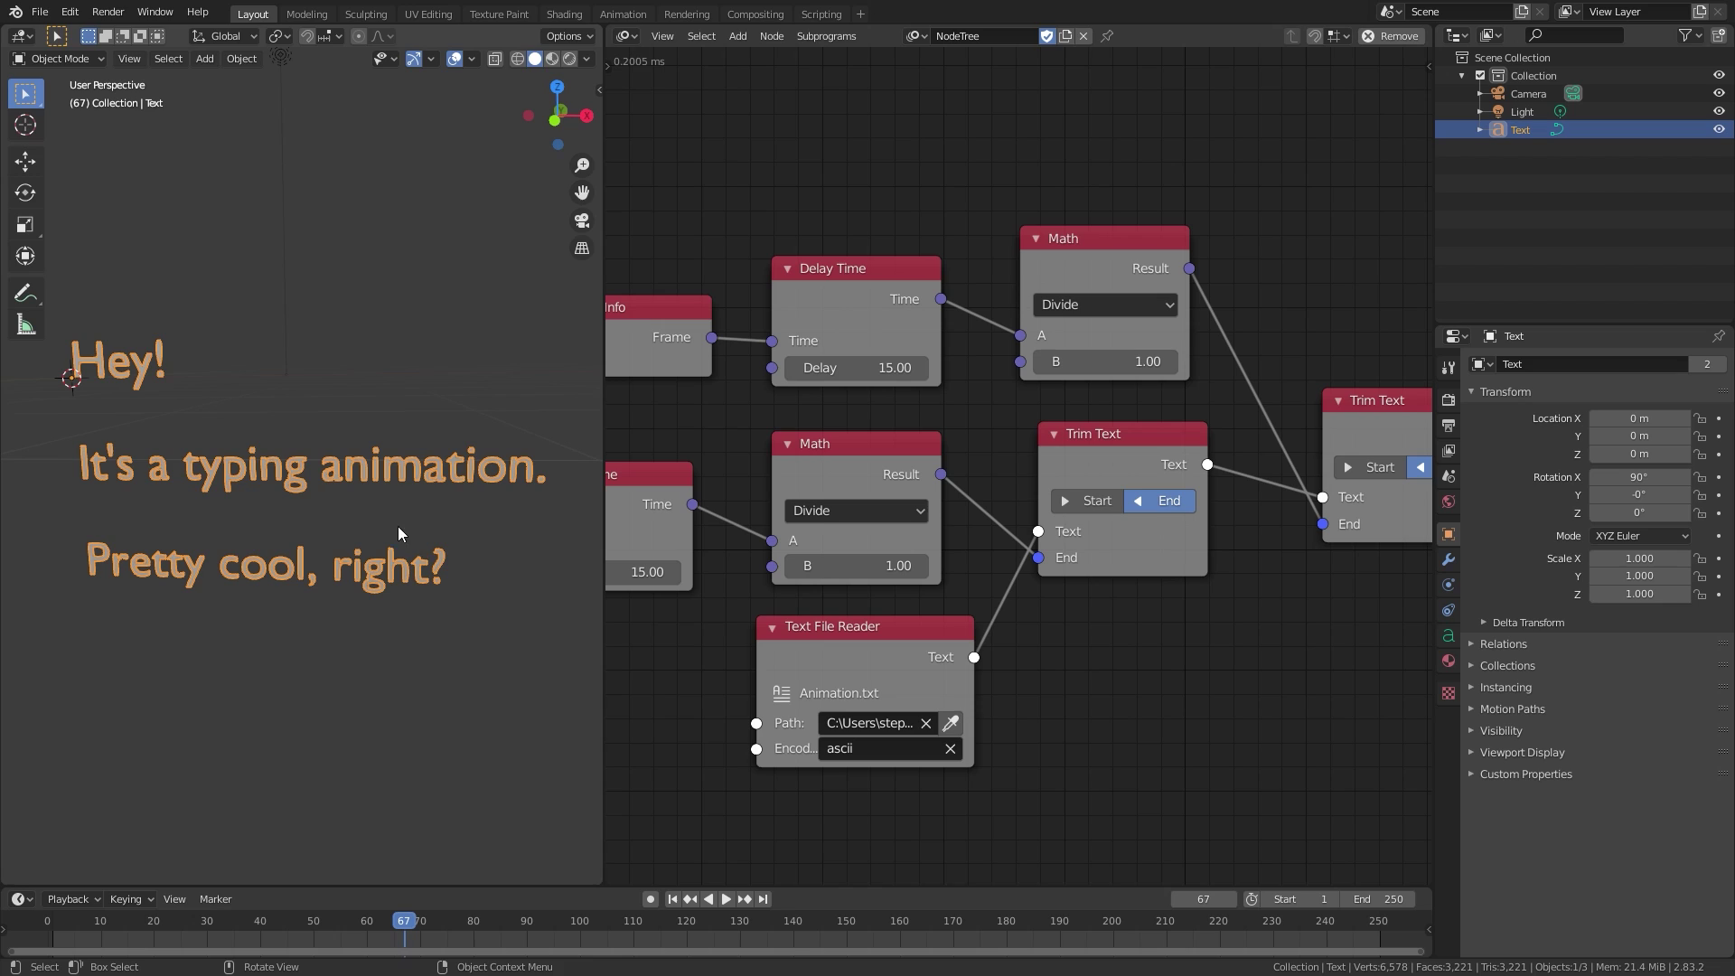
# Change the duplicated Math node's operation from Divide to Invert.
pyautogui.moveTo(1141, 283); pyautogui.dragTo(994, 363, button='middle')
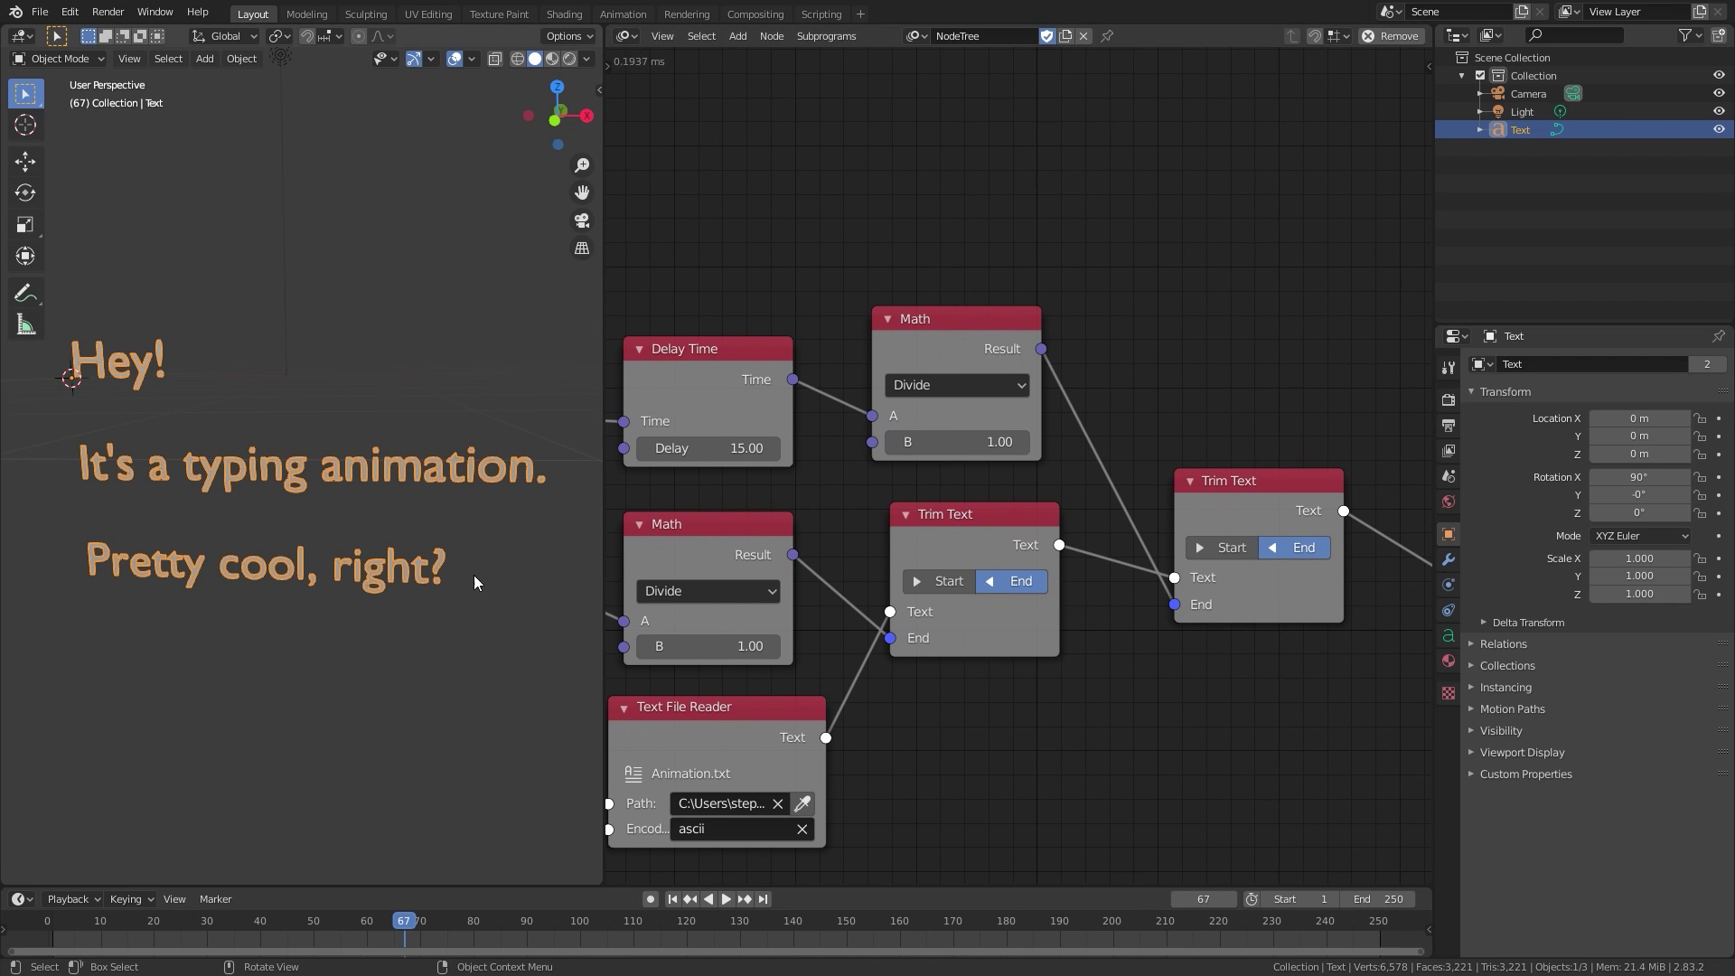
pyautogui.click(951, 384)
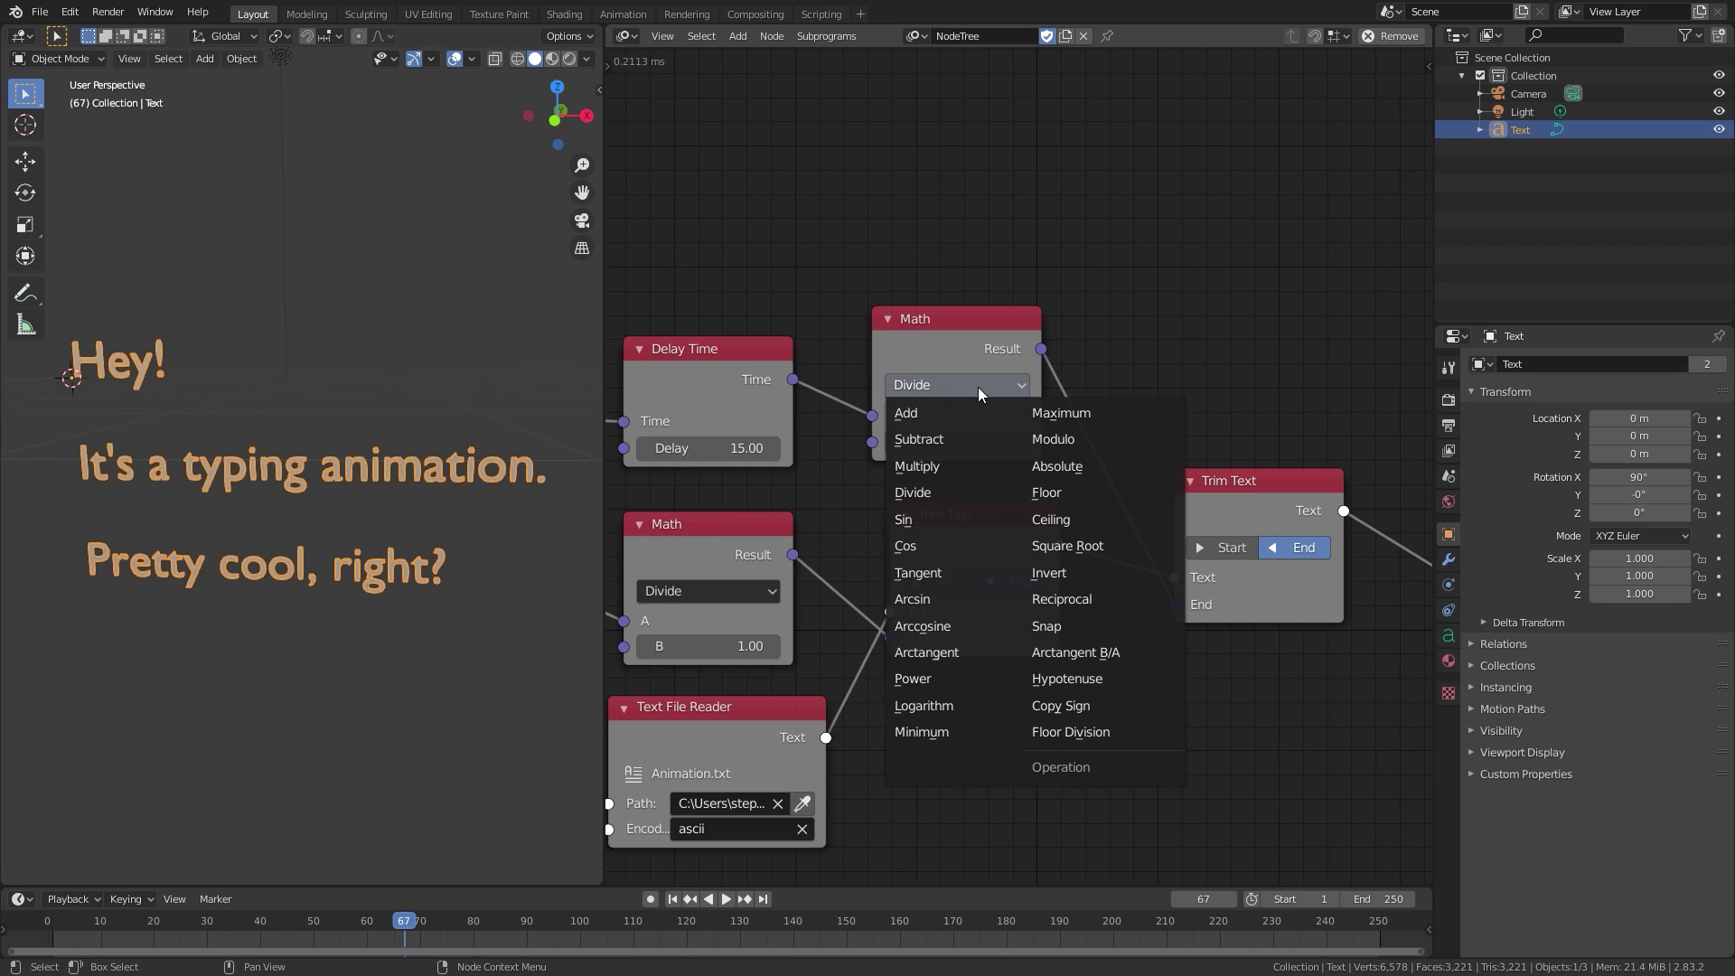
pyautogui.click(1048, 571)
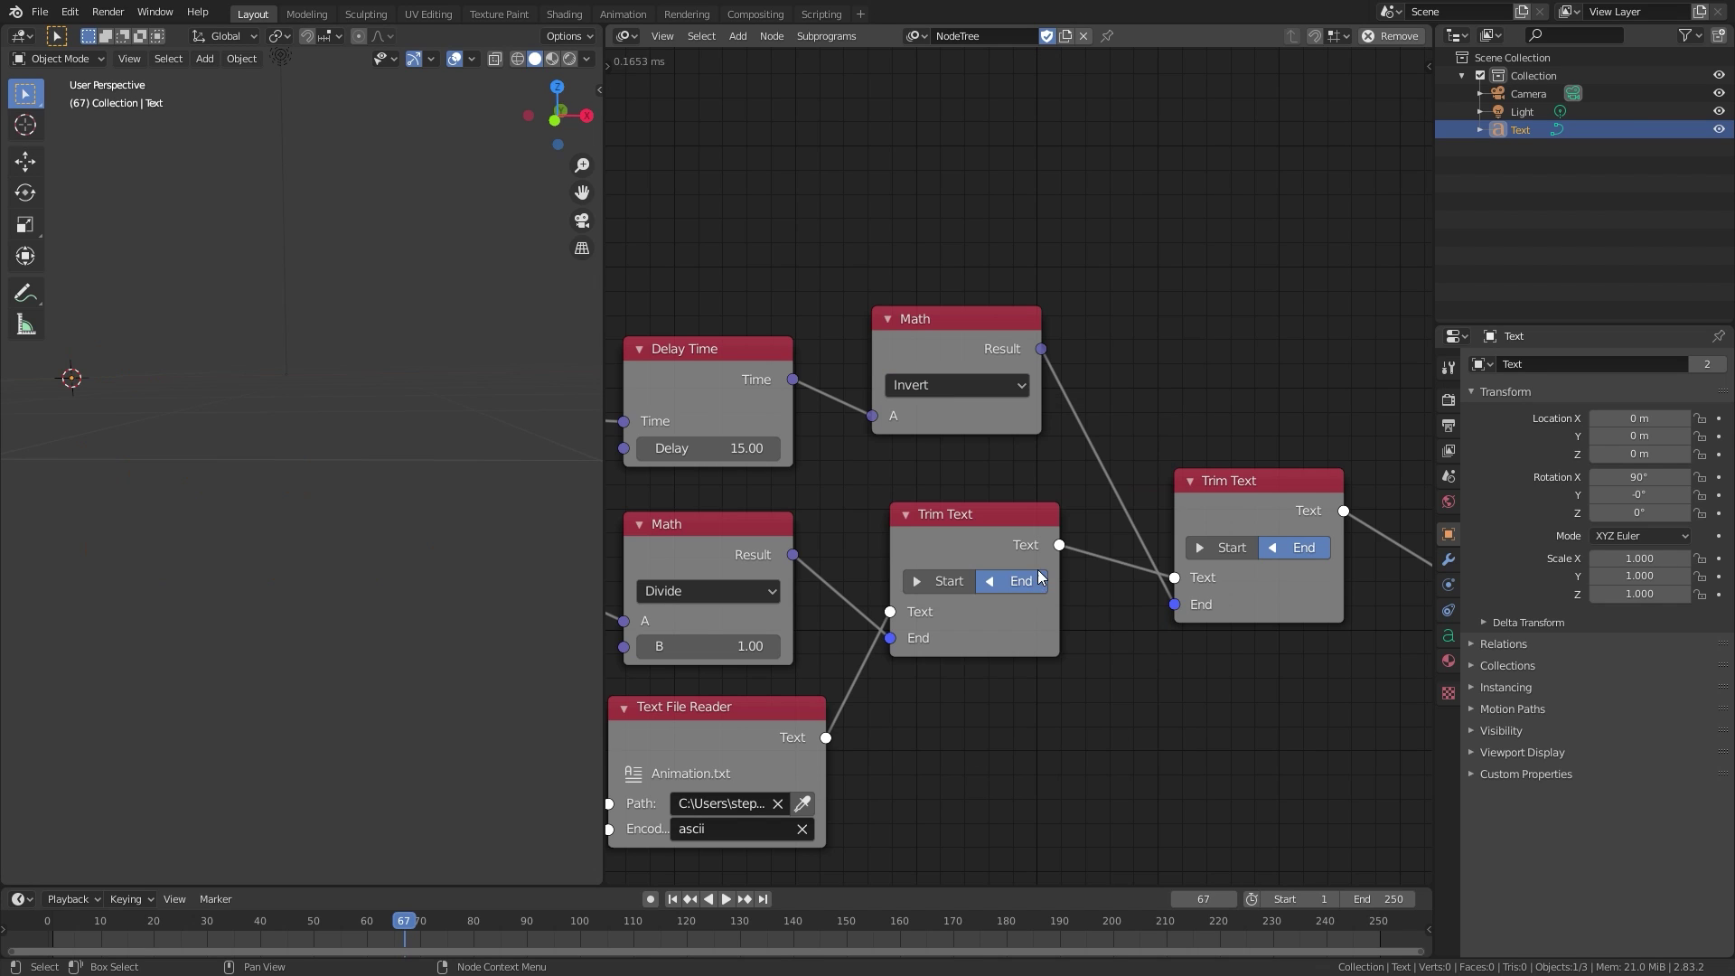
# Reposition the upper chain's Math and Delay Time nodes, and set that Delay Time node's Delay to 130.
pyautogui.moveTo(916, 325); pyautogui.dragTo(923, 343)
pyautogui.keyDown('ctrl'); pyautogui.hscroll(-5, 924, 343); pyautogui.keyUp('ctrl')
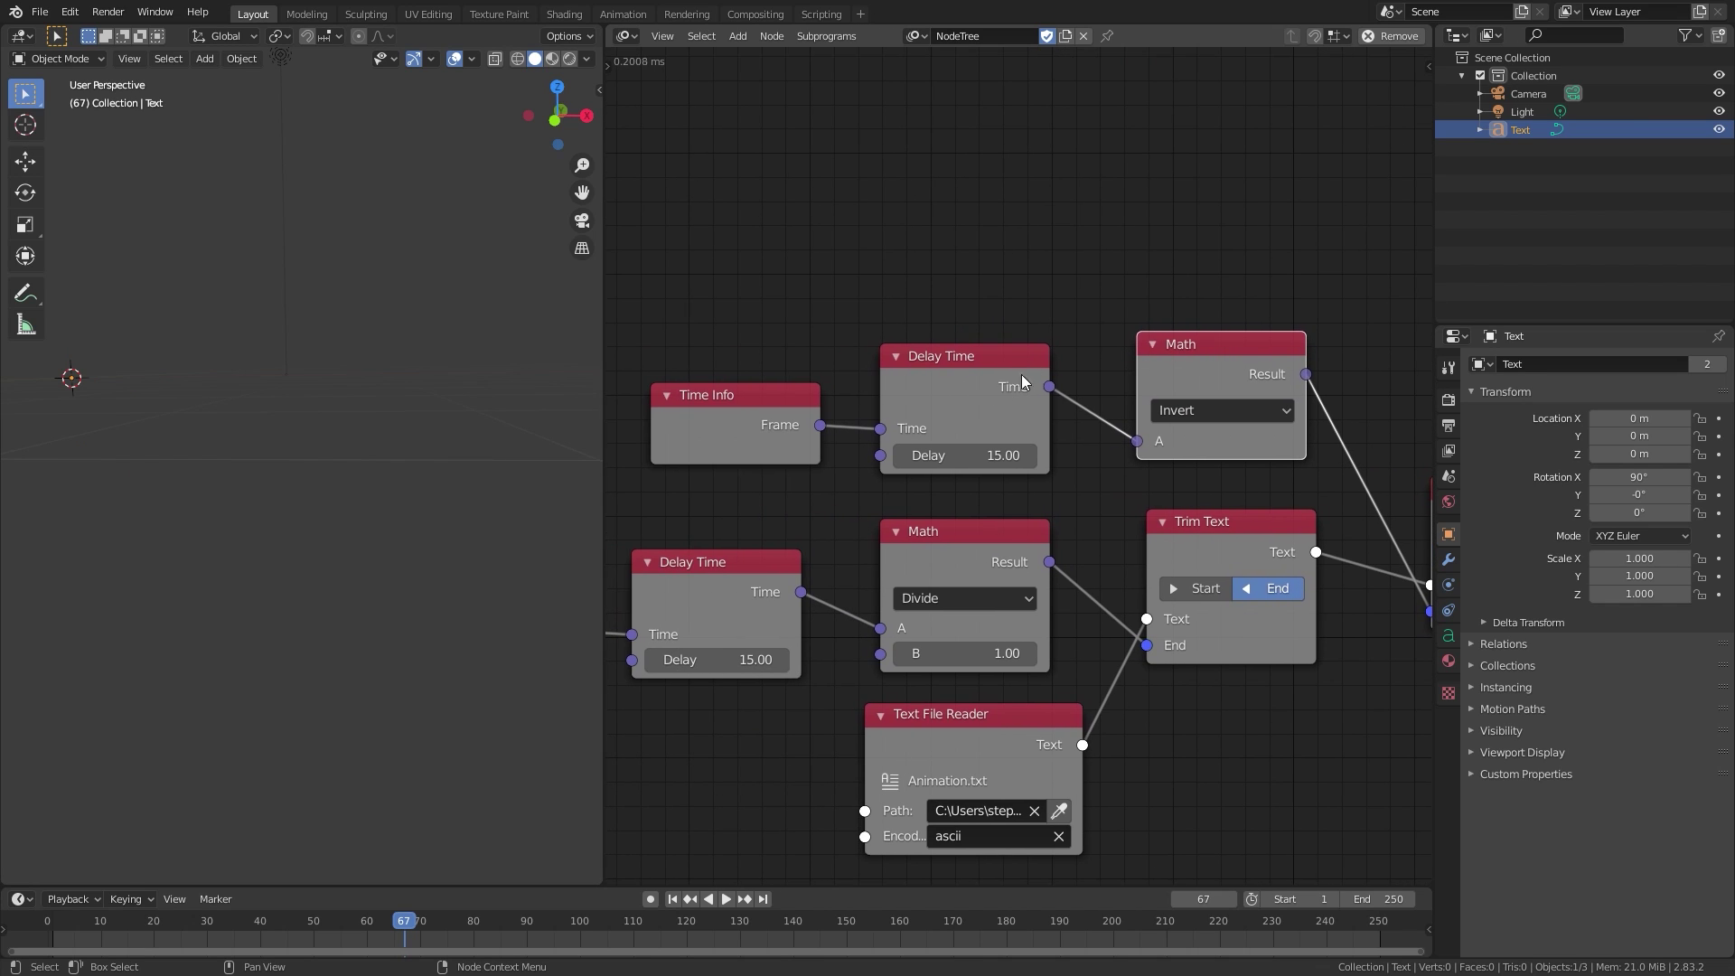
pyautogui.moveTo(962, 405); pyautogui.dragTo(959, 384)
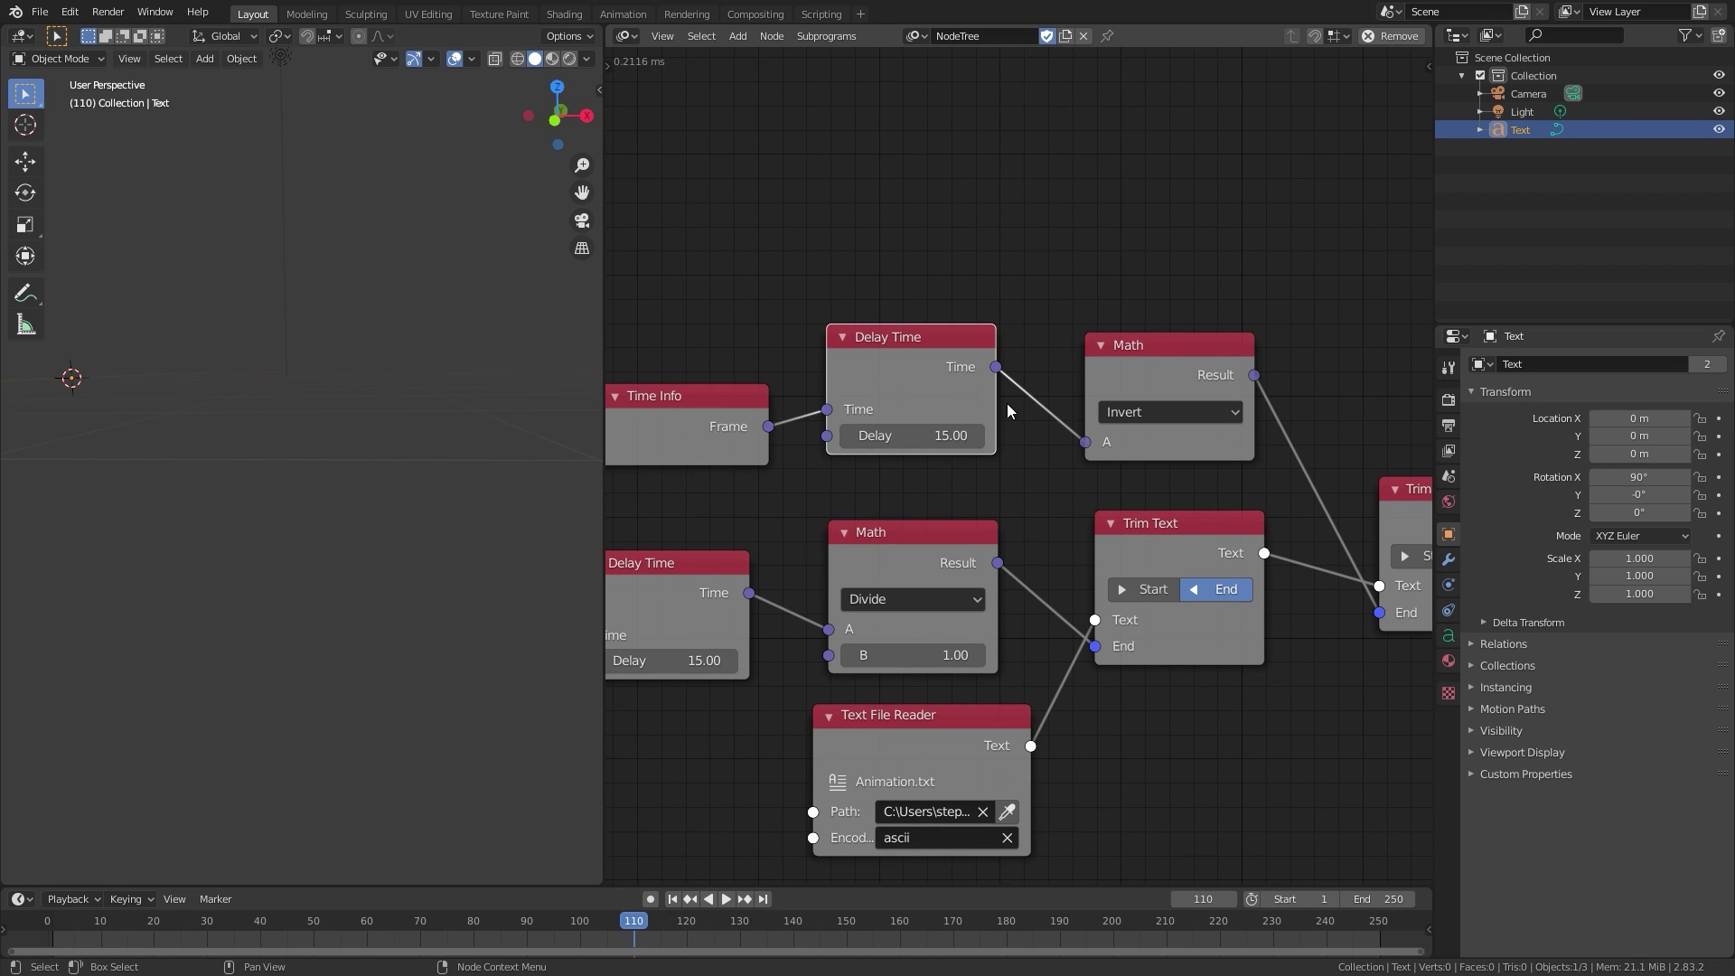
pyautogui.click(900, 435)
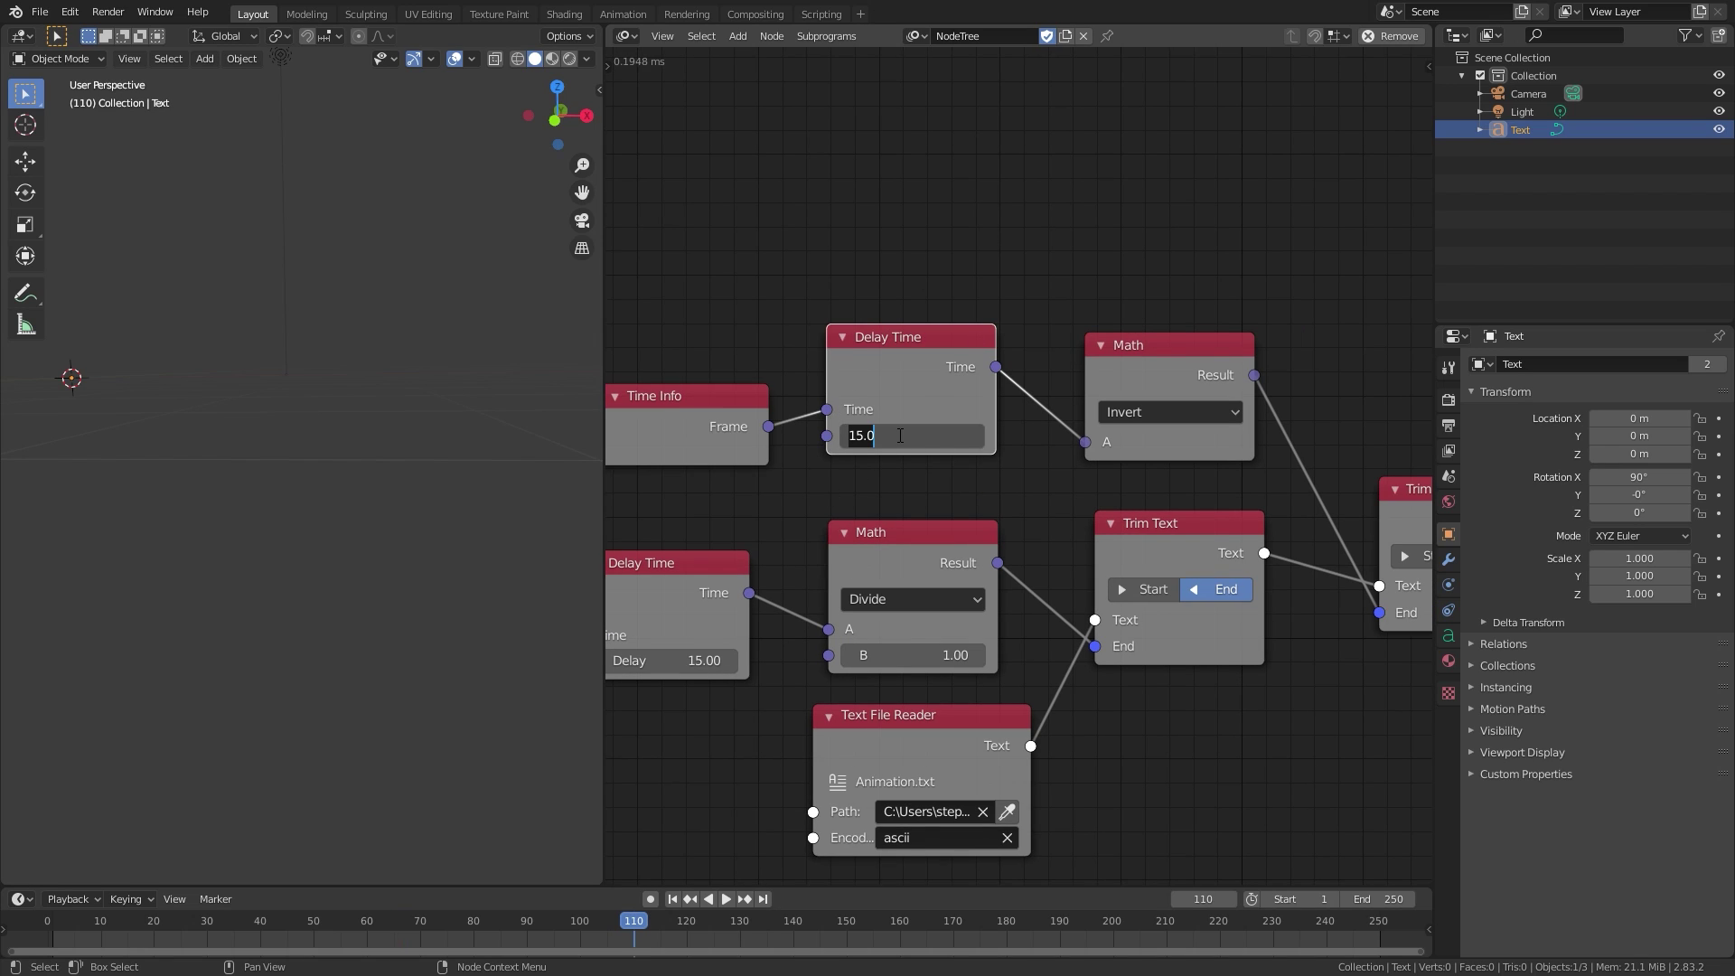
pyautogui.write('130')
pyautogui.press('Return')
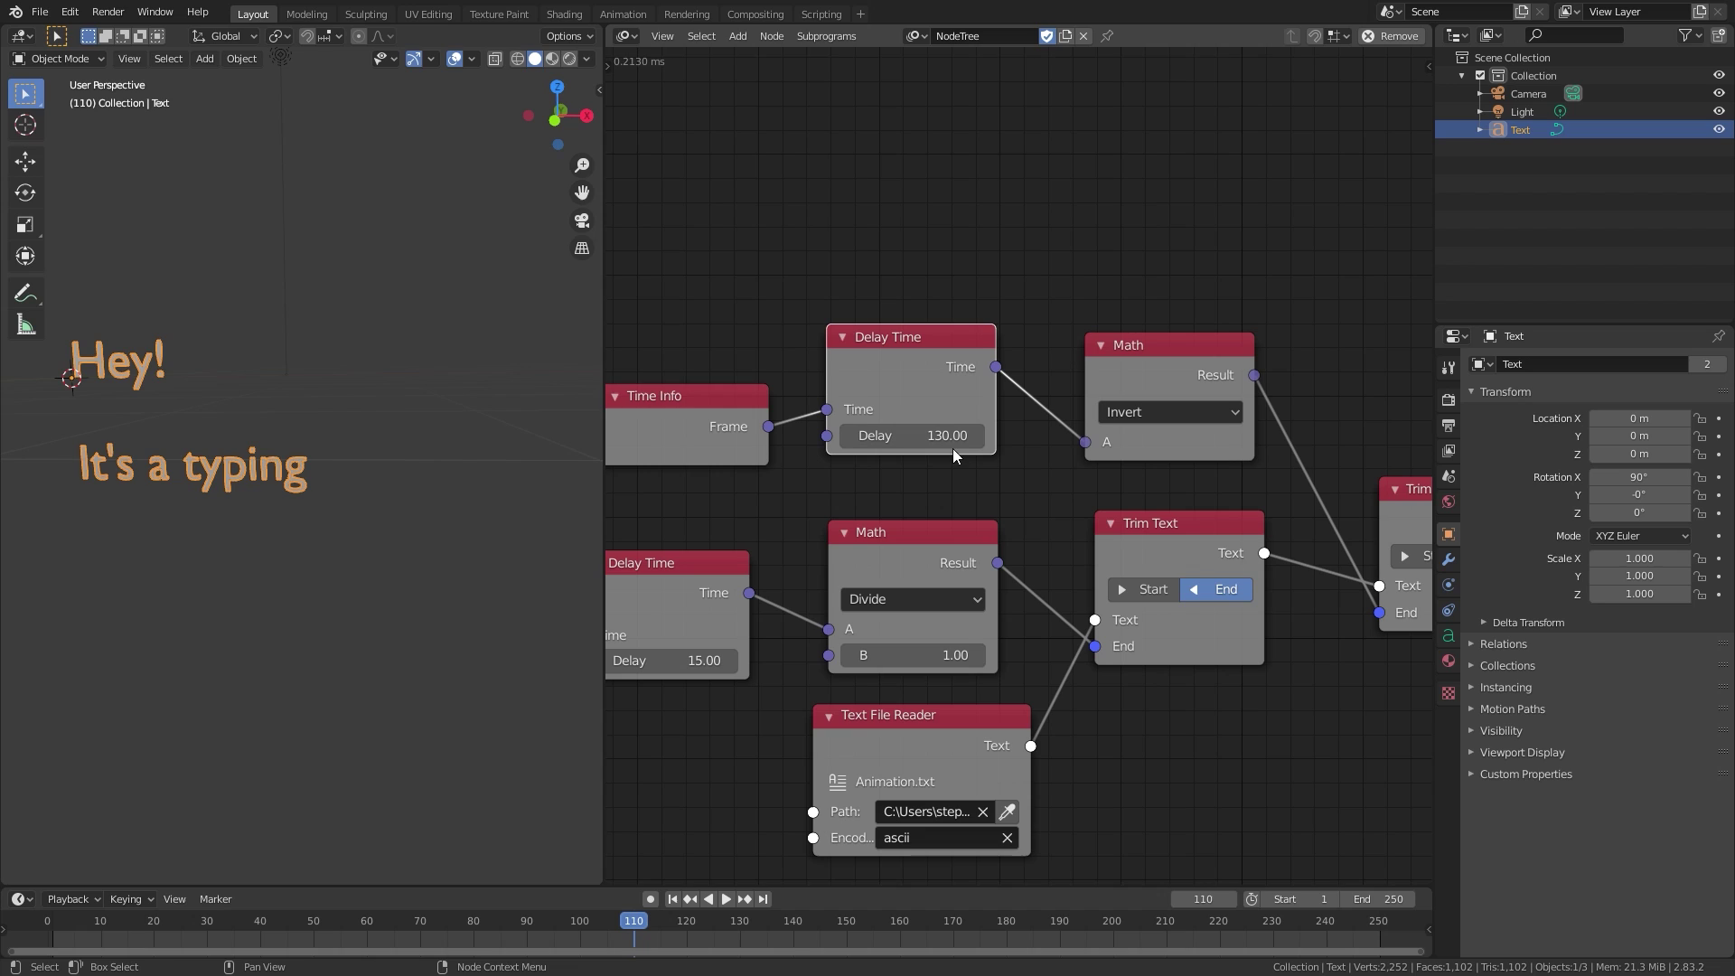
# Play the animation from frame 1 and scrub around frame 130 to check how the text types out and deletes.
pyautogui.click(672, 900)
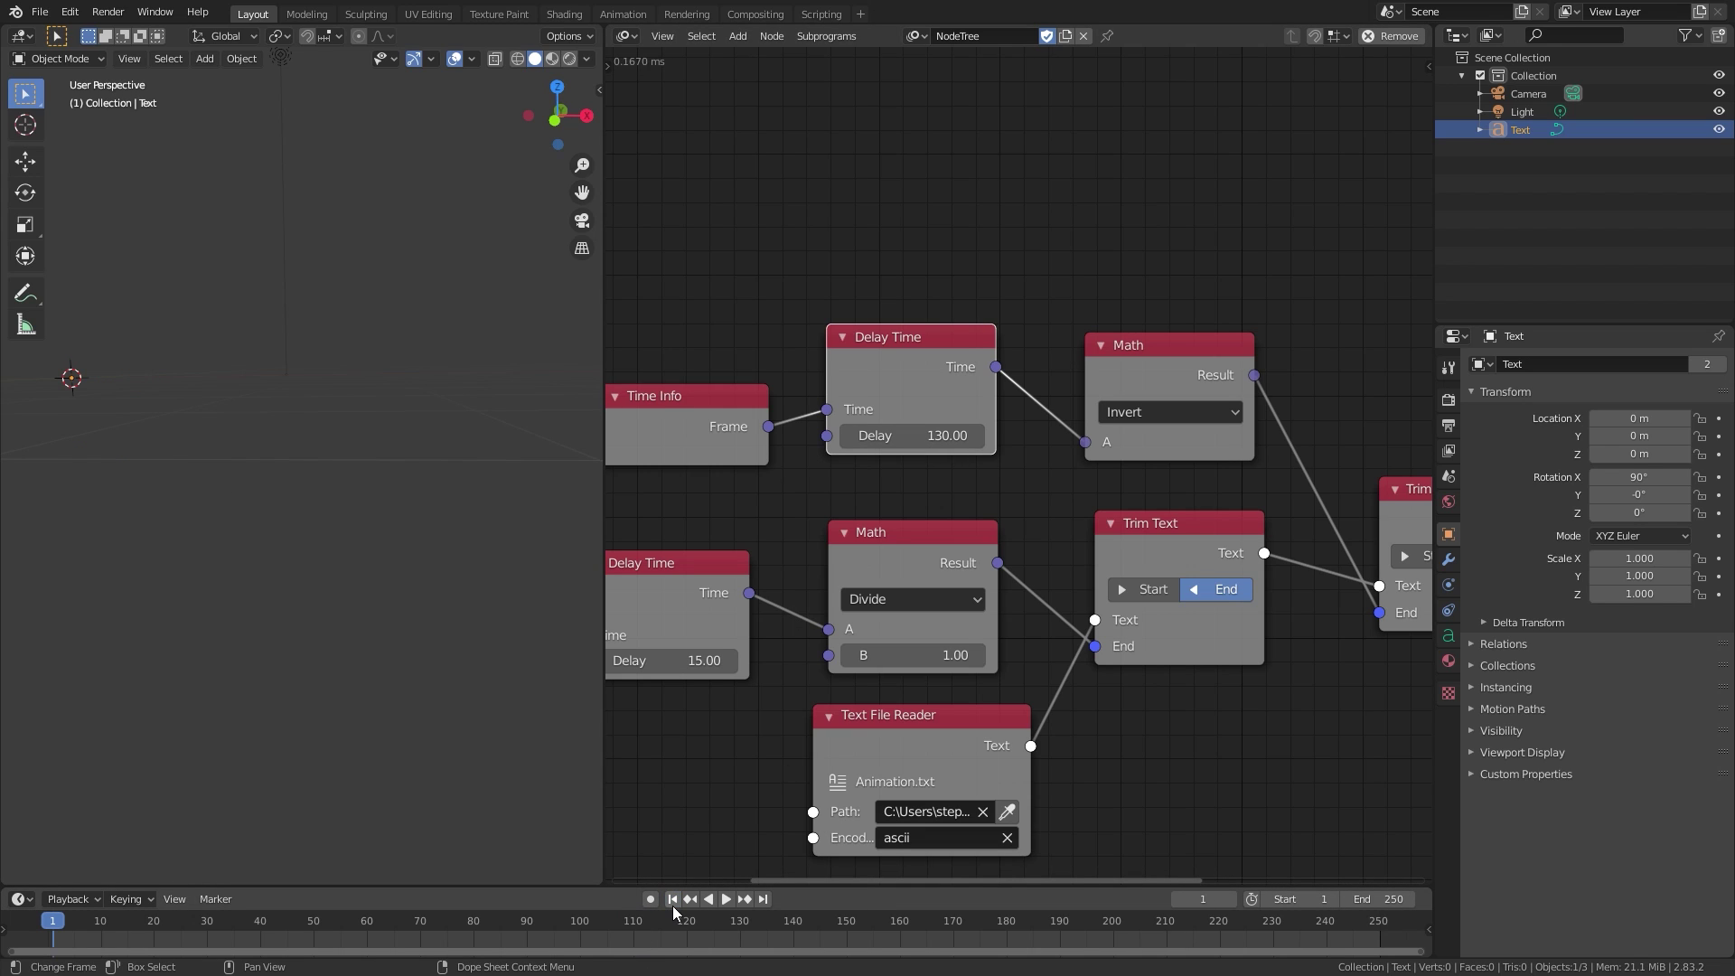
pyautogui.press('space')
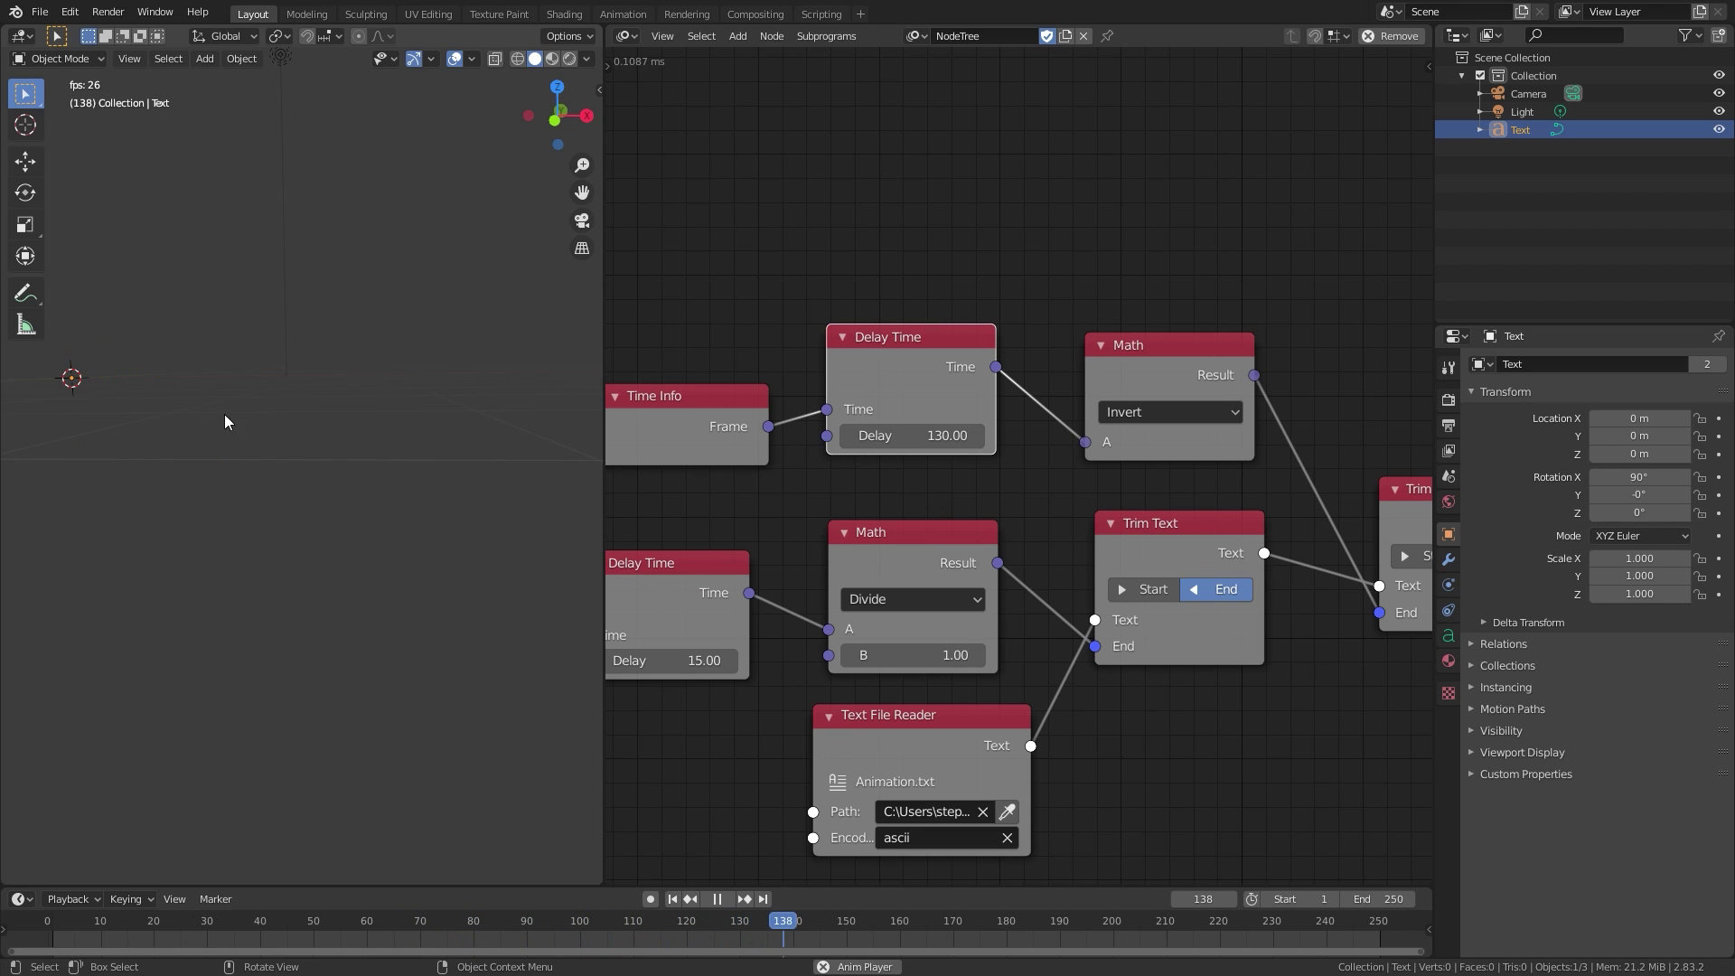
pyautogui.press('space')
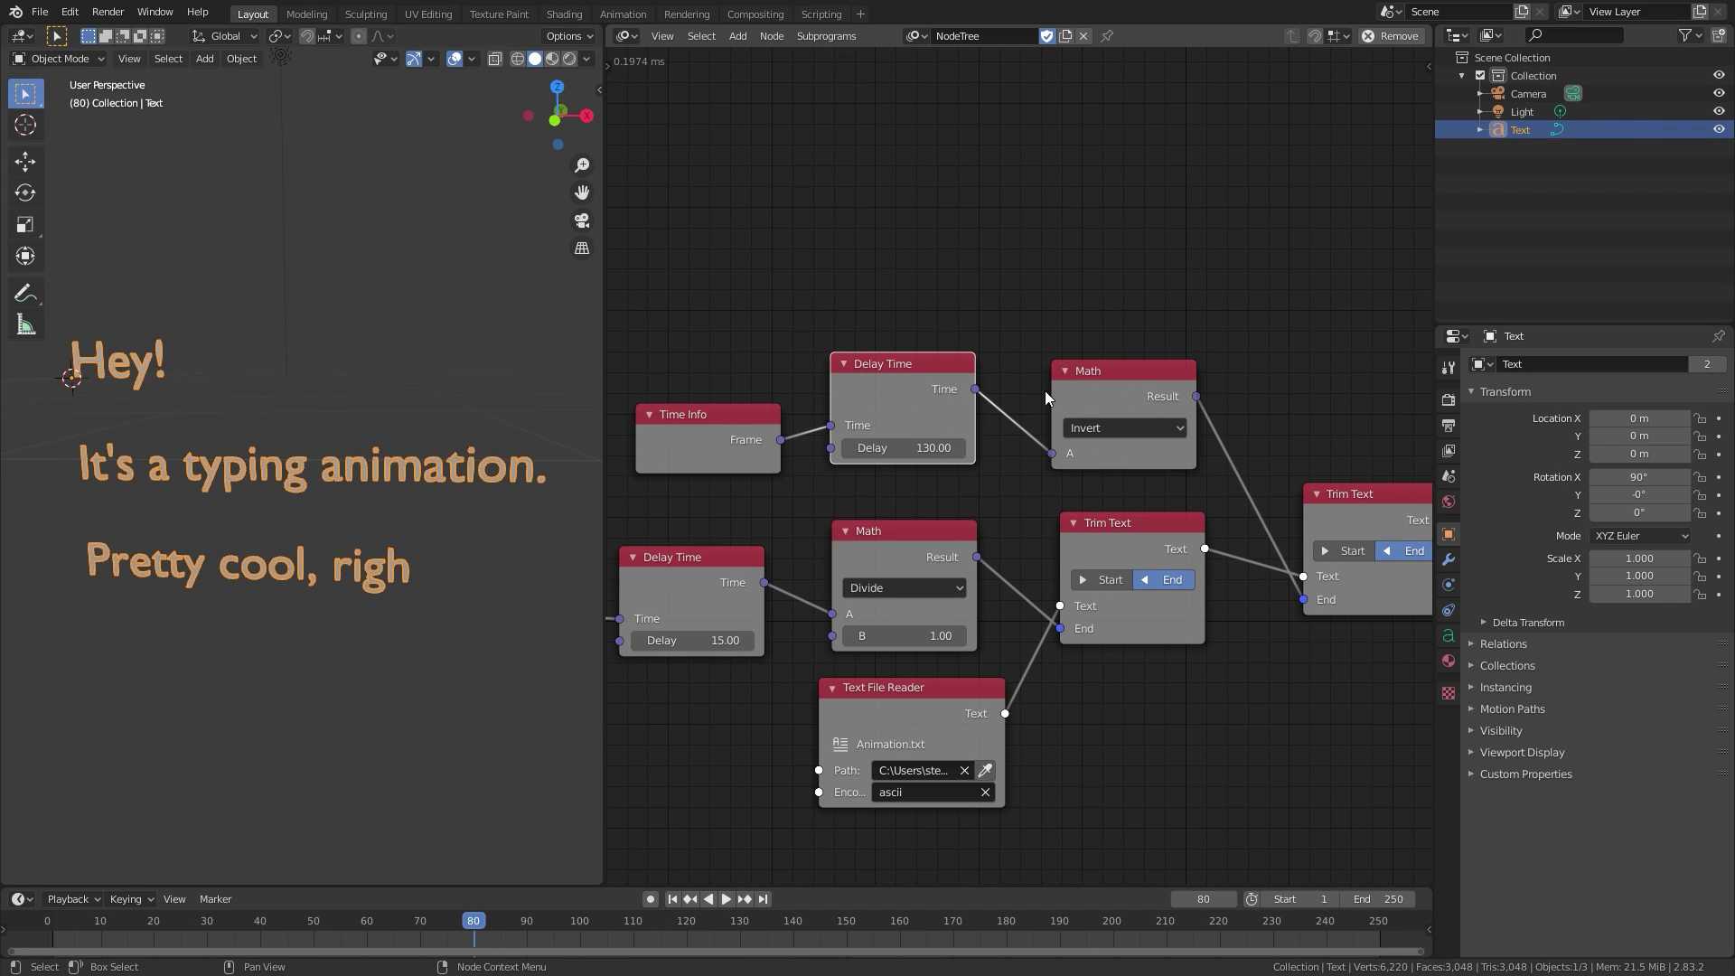
pyautogui.scroll(1, 1002, 425)
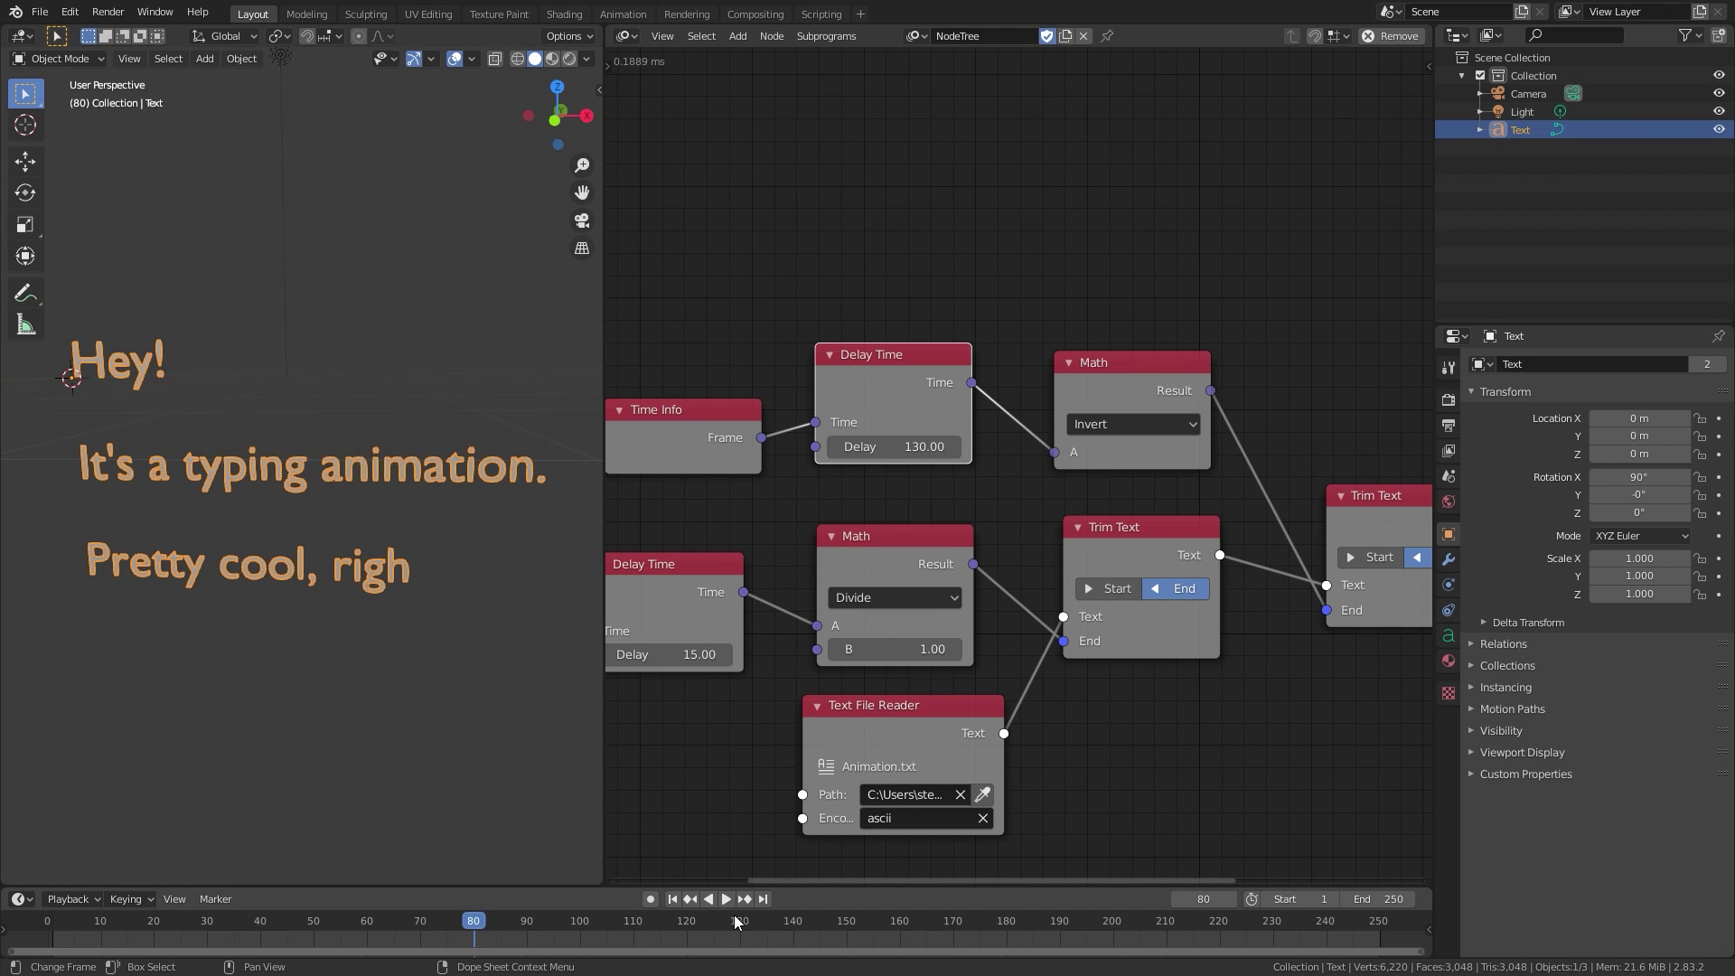
pyautogui.moveTo(737, 922); pyautogui.dragTo(739, 923)
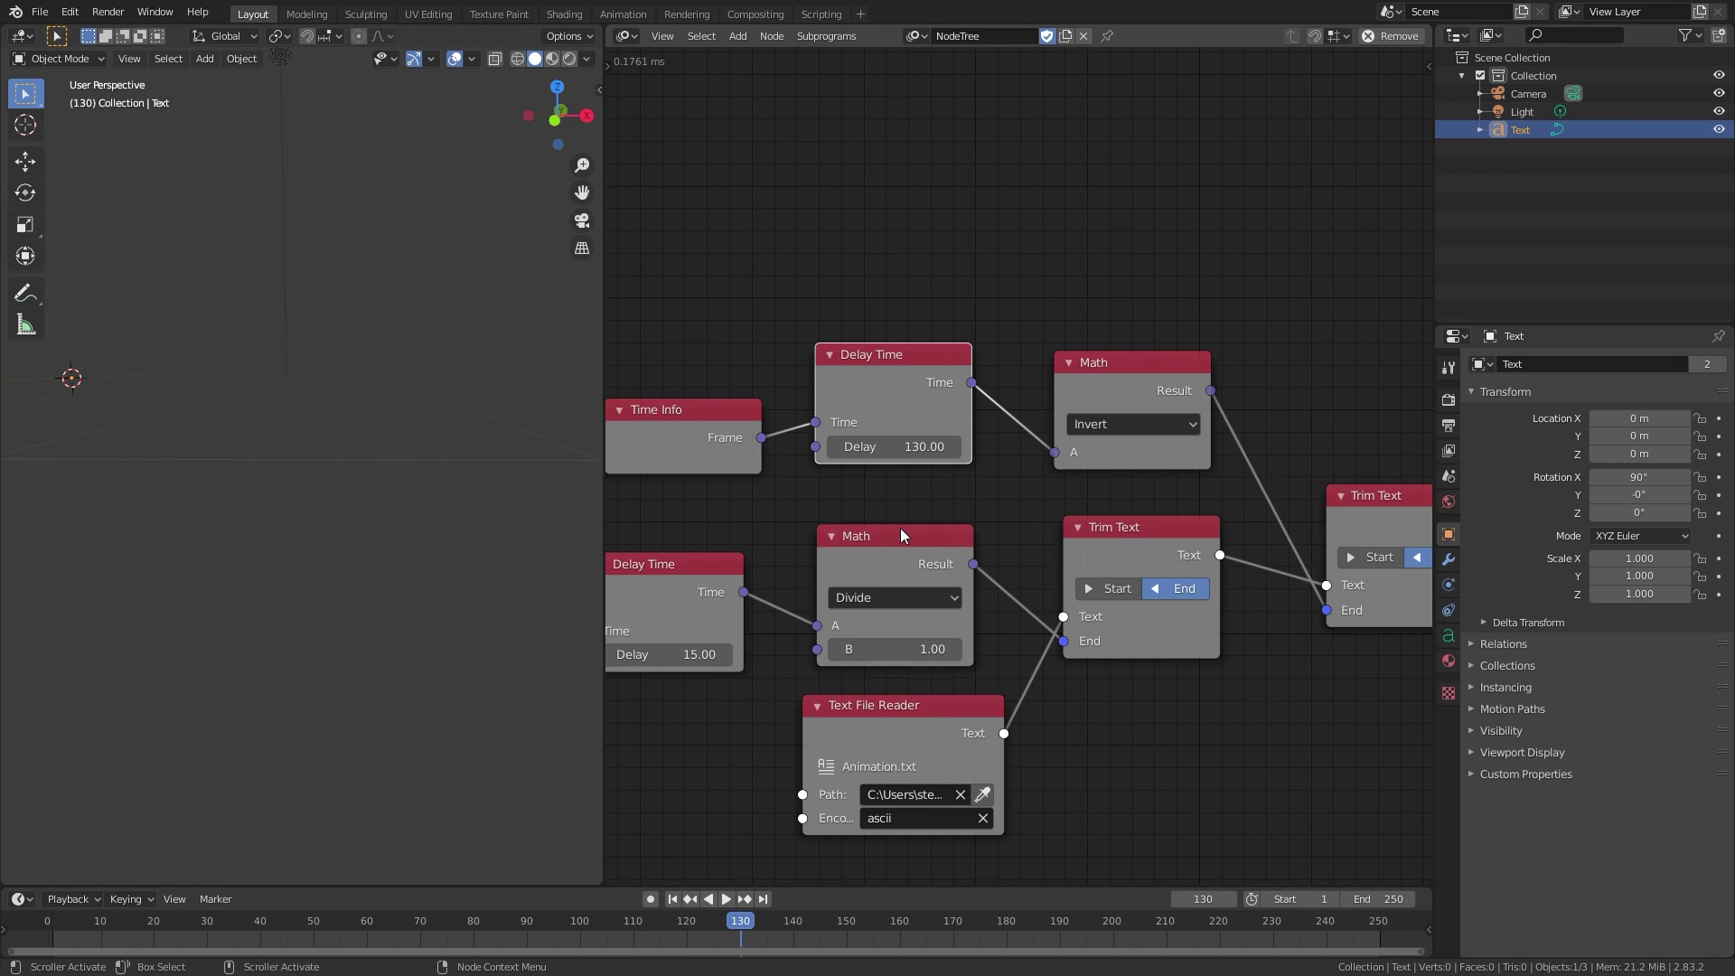
pyautogui.click(867, 540)
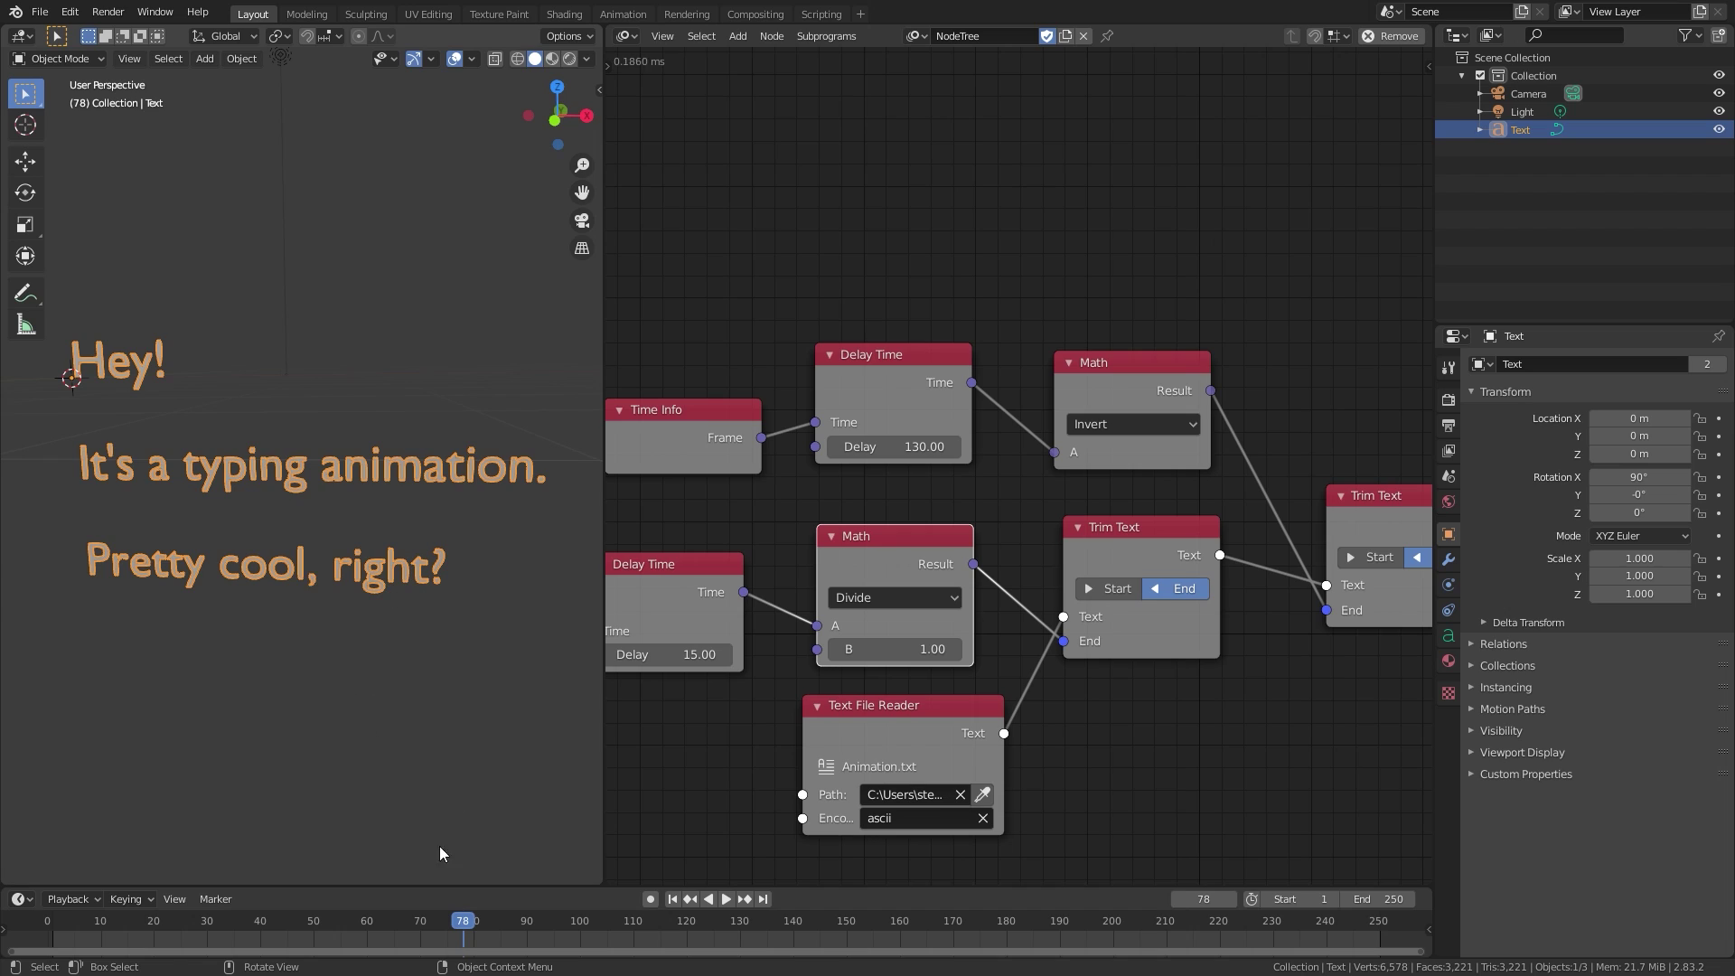
pyautogui.press('space')
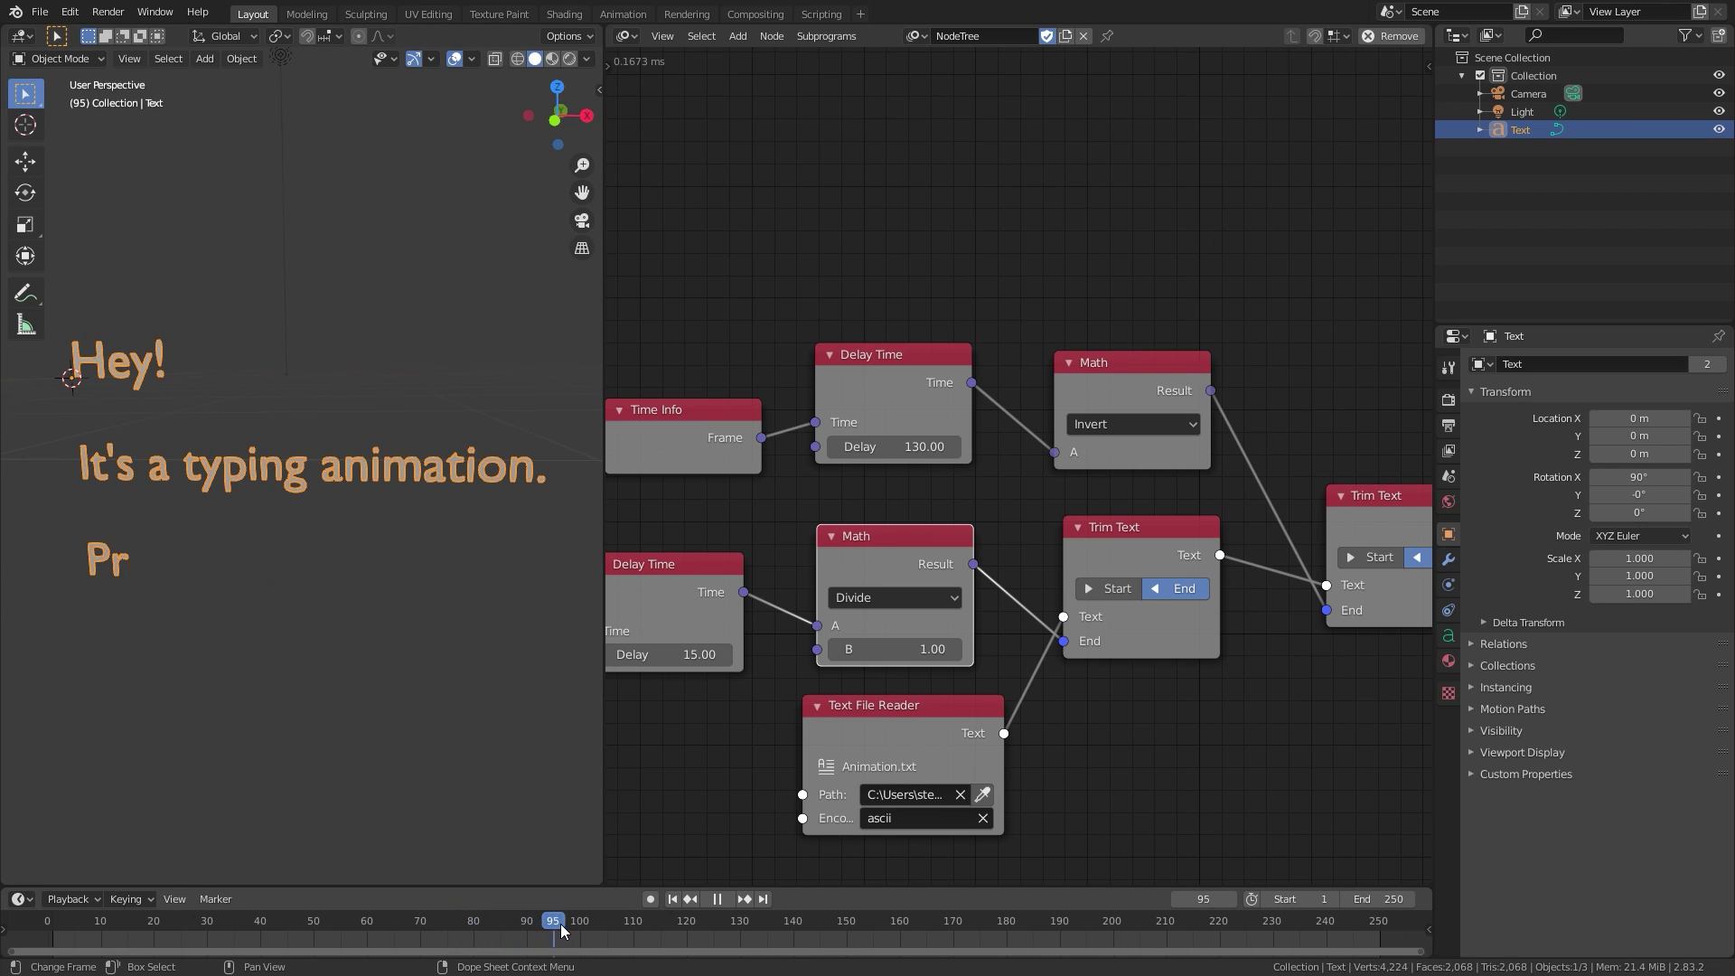
pyautogui.press('space')
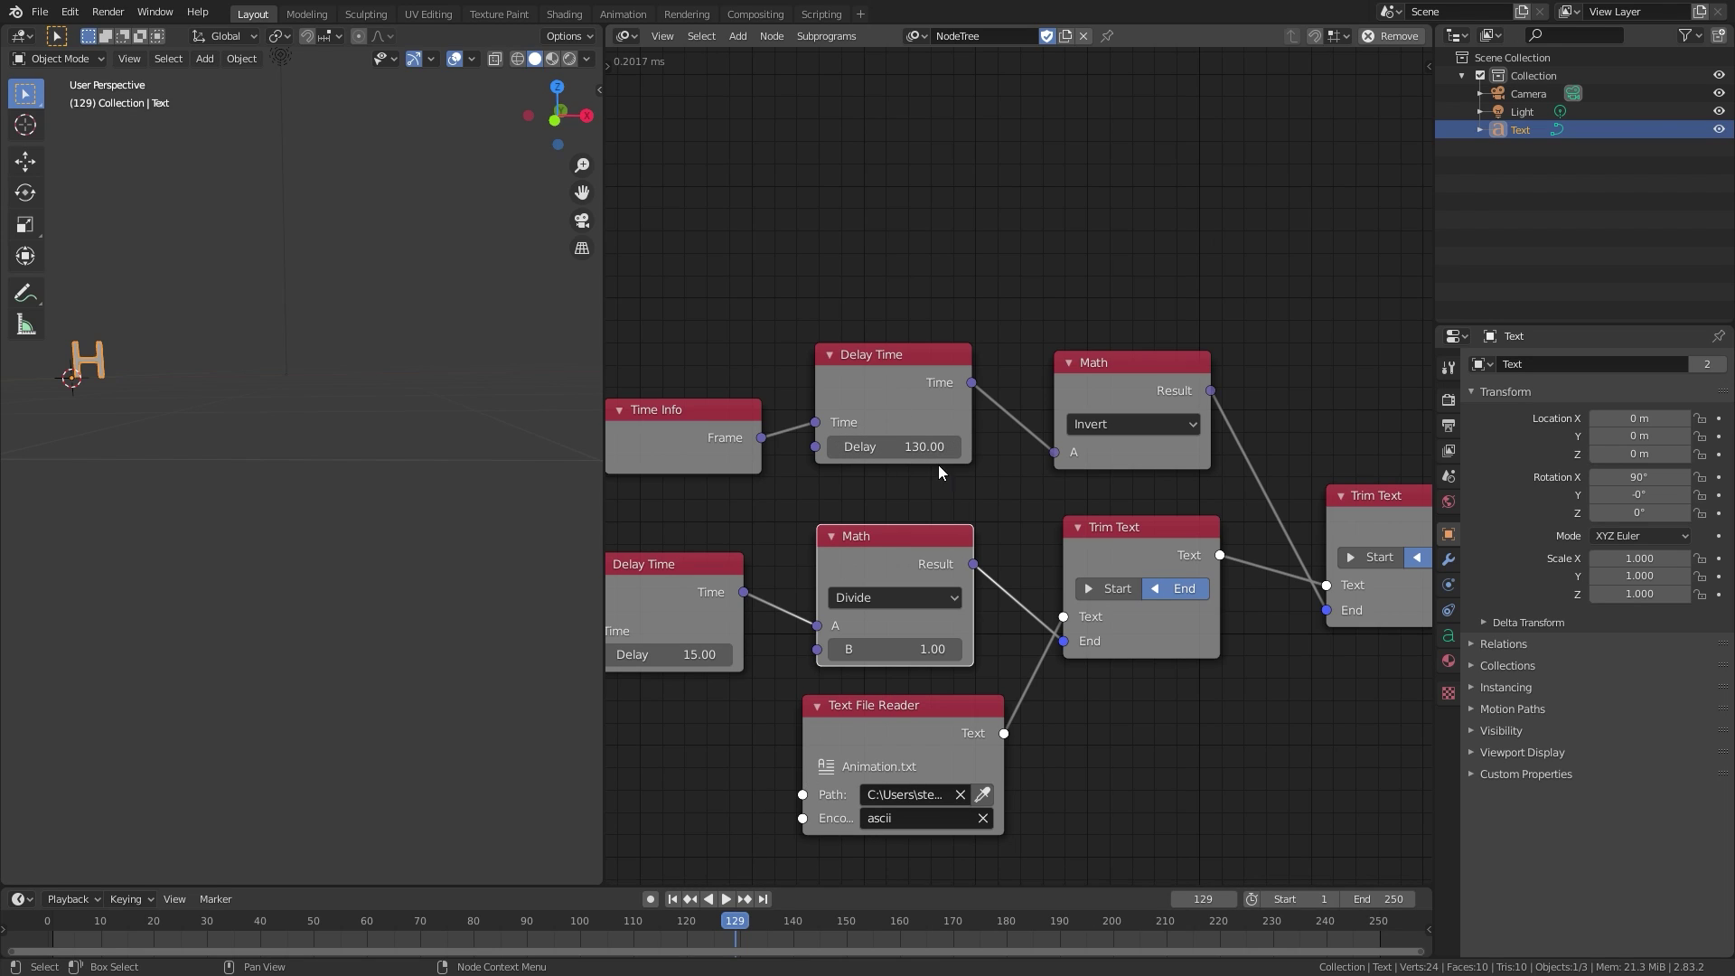
# Try a Delay of 100 on the upper Delay Time node and scrub back to frame 70 to check the text.
pyautogui.click(881, 449)
pyautogui.write('1')
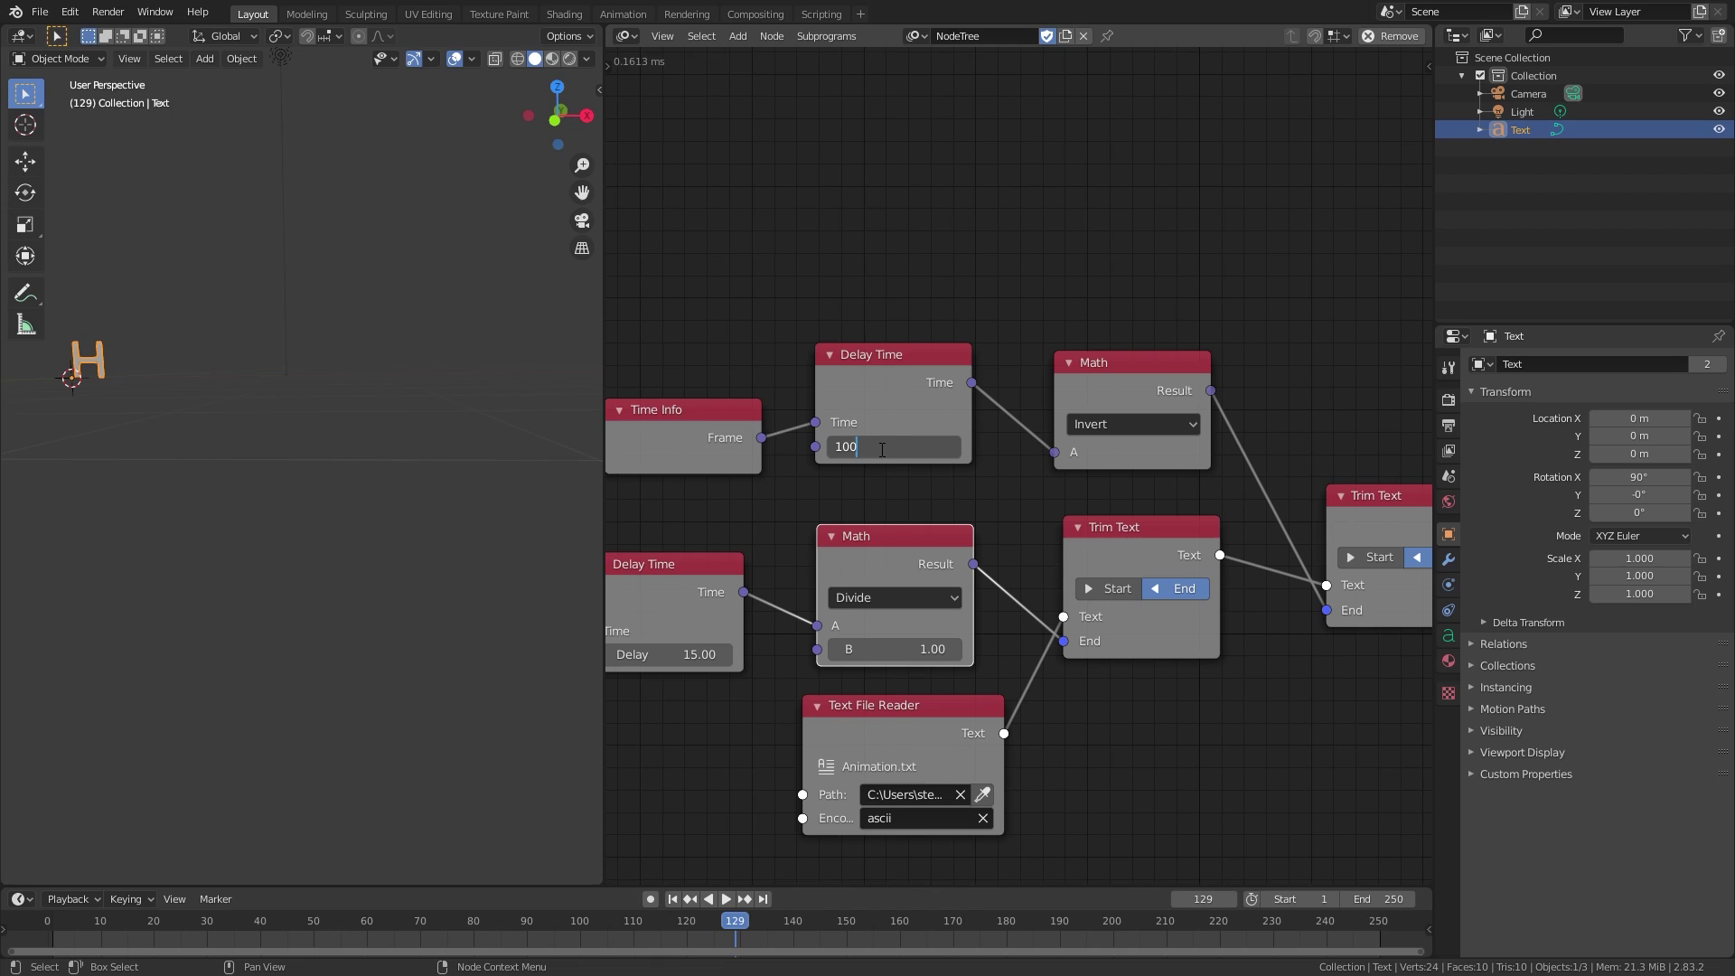
pyautogui.press('Return')
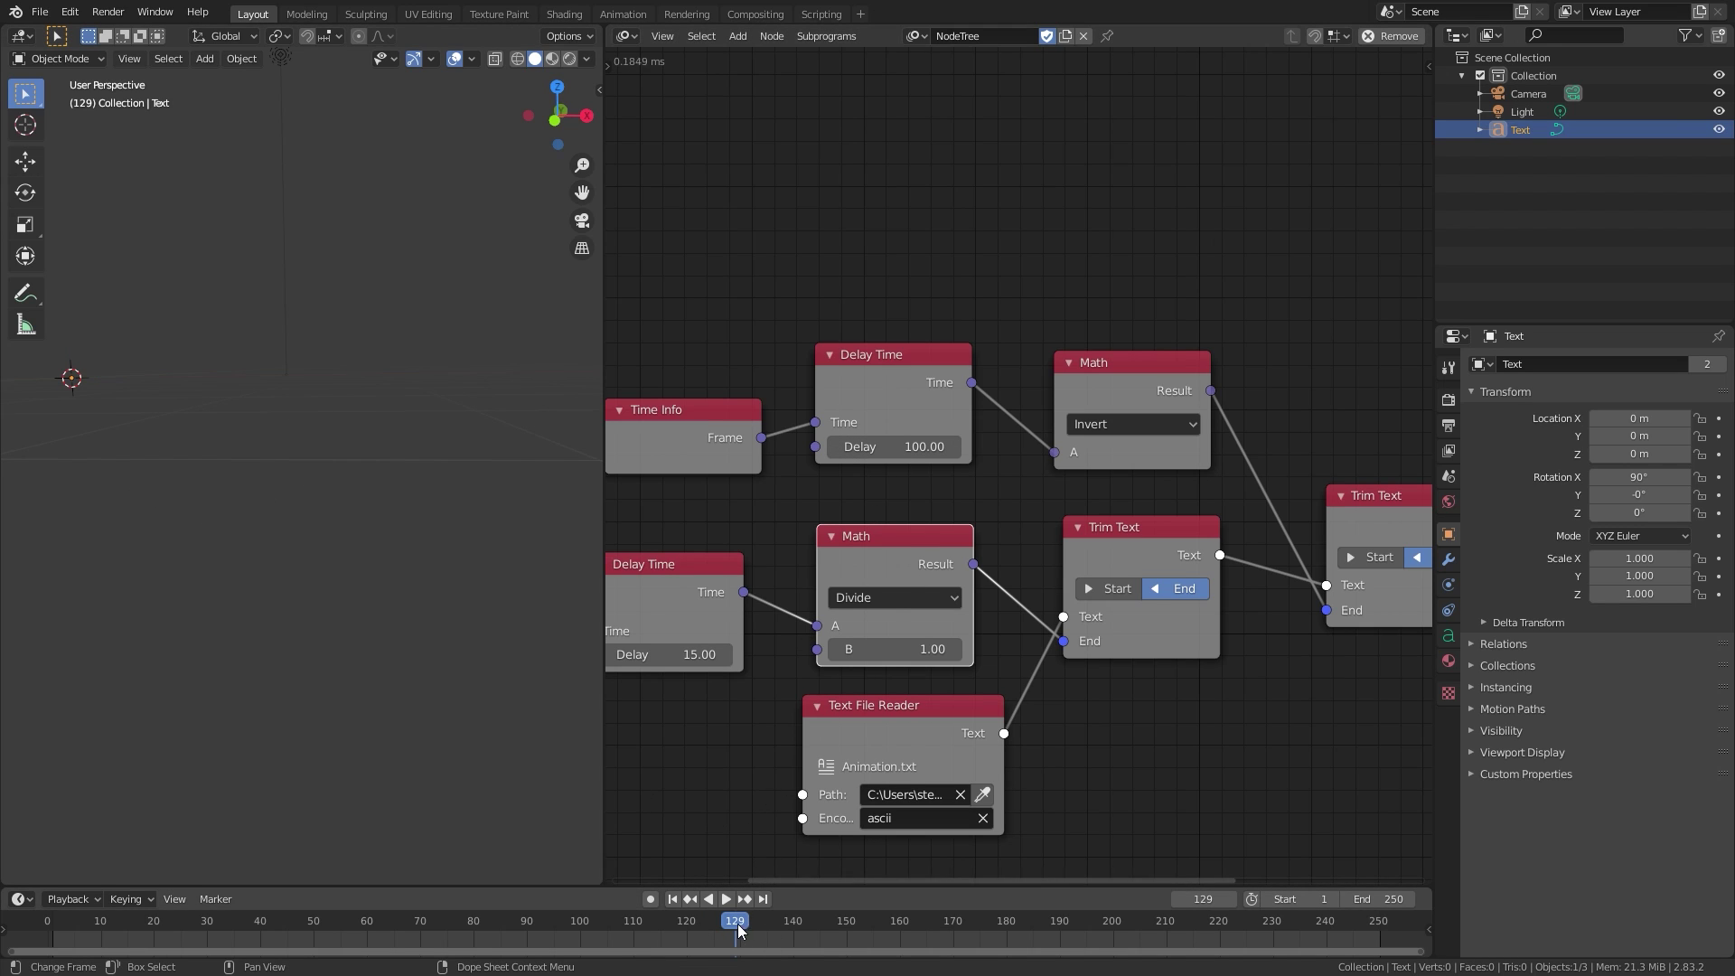
pyautogui.moveTo(734, 914); pyautogui.dragTo(420, 867)
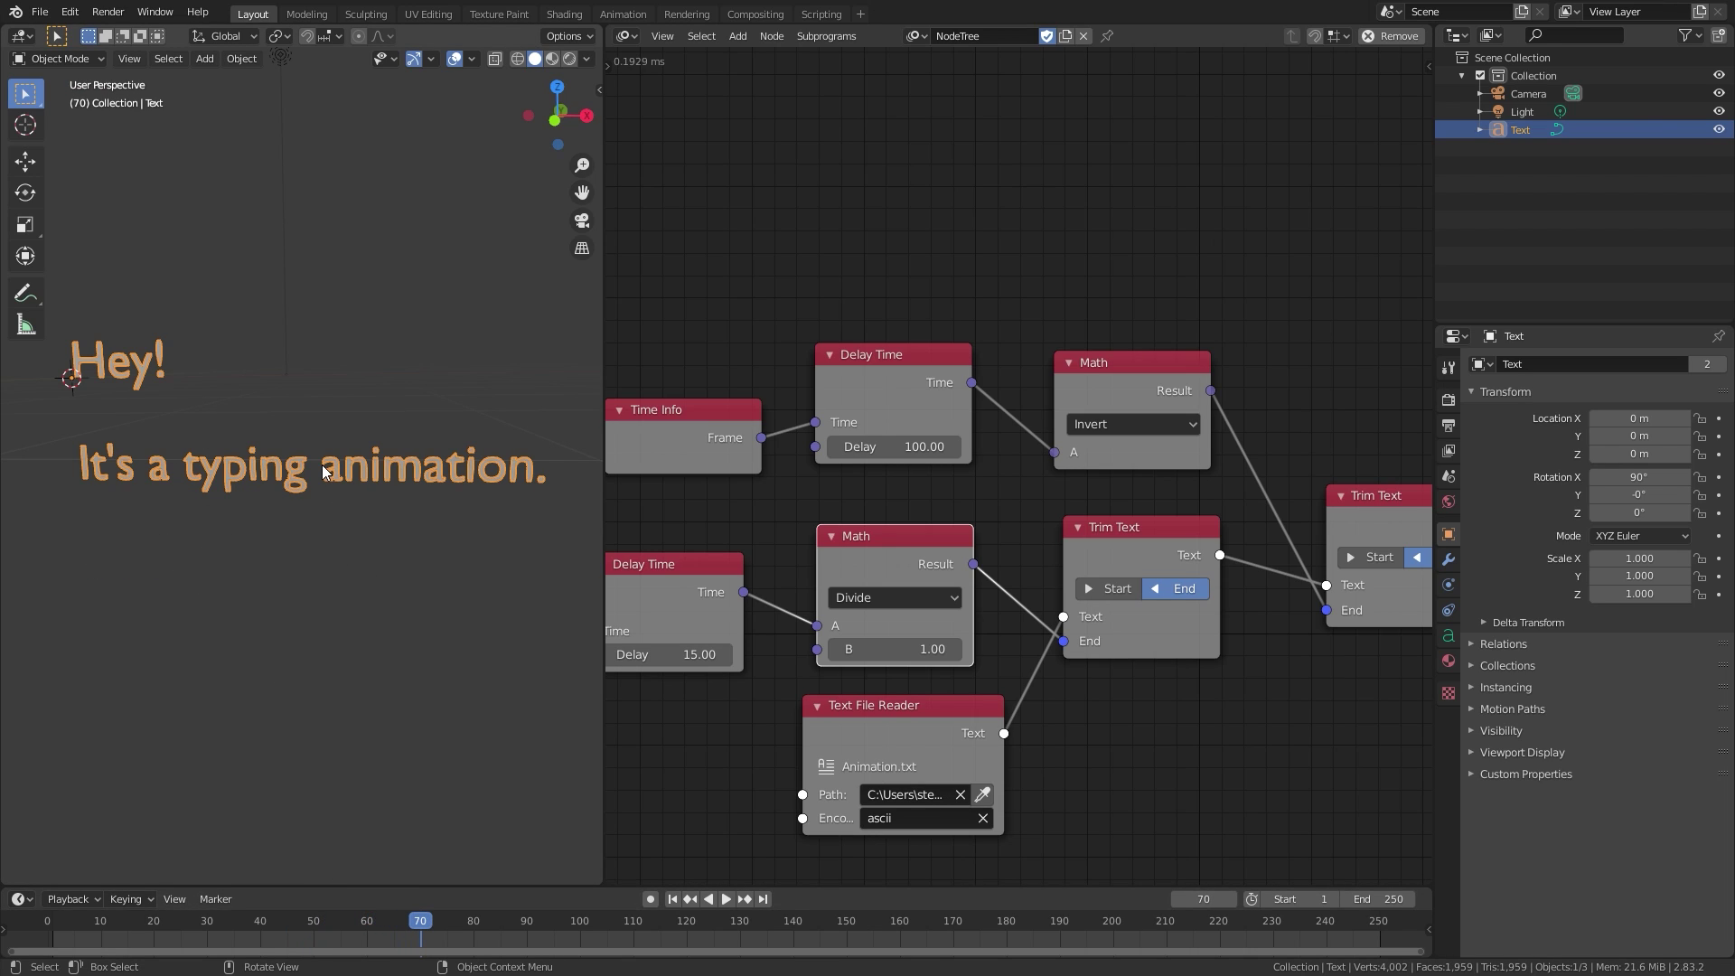
# Set the upper Delay Time node's Delay back to 130.
pyautogui.click(883, 442)
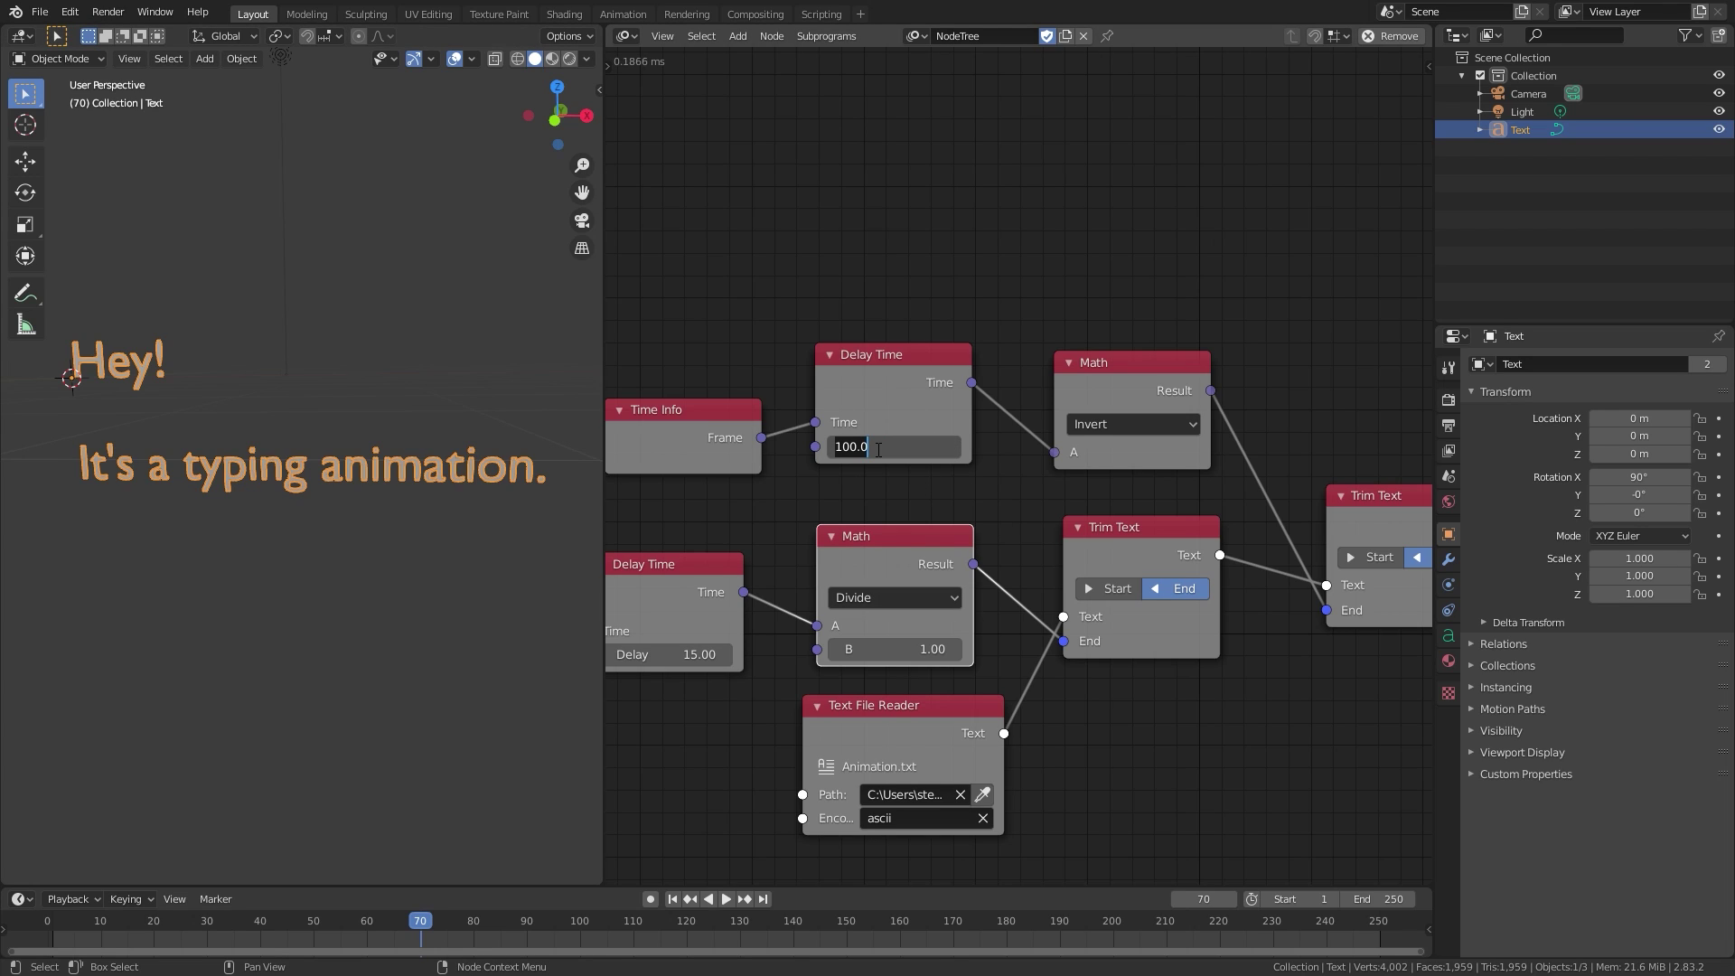
pyautogui.write('130')
pyautogui.press('Return')
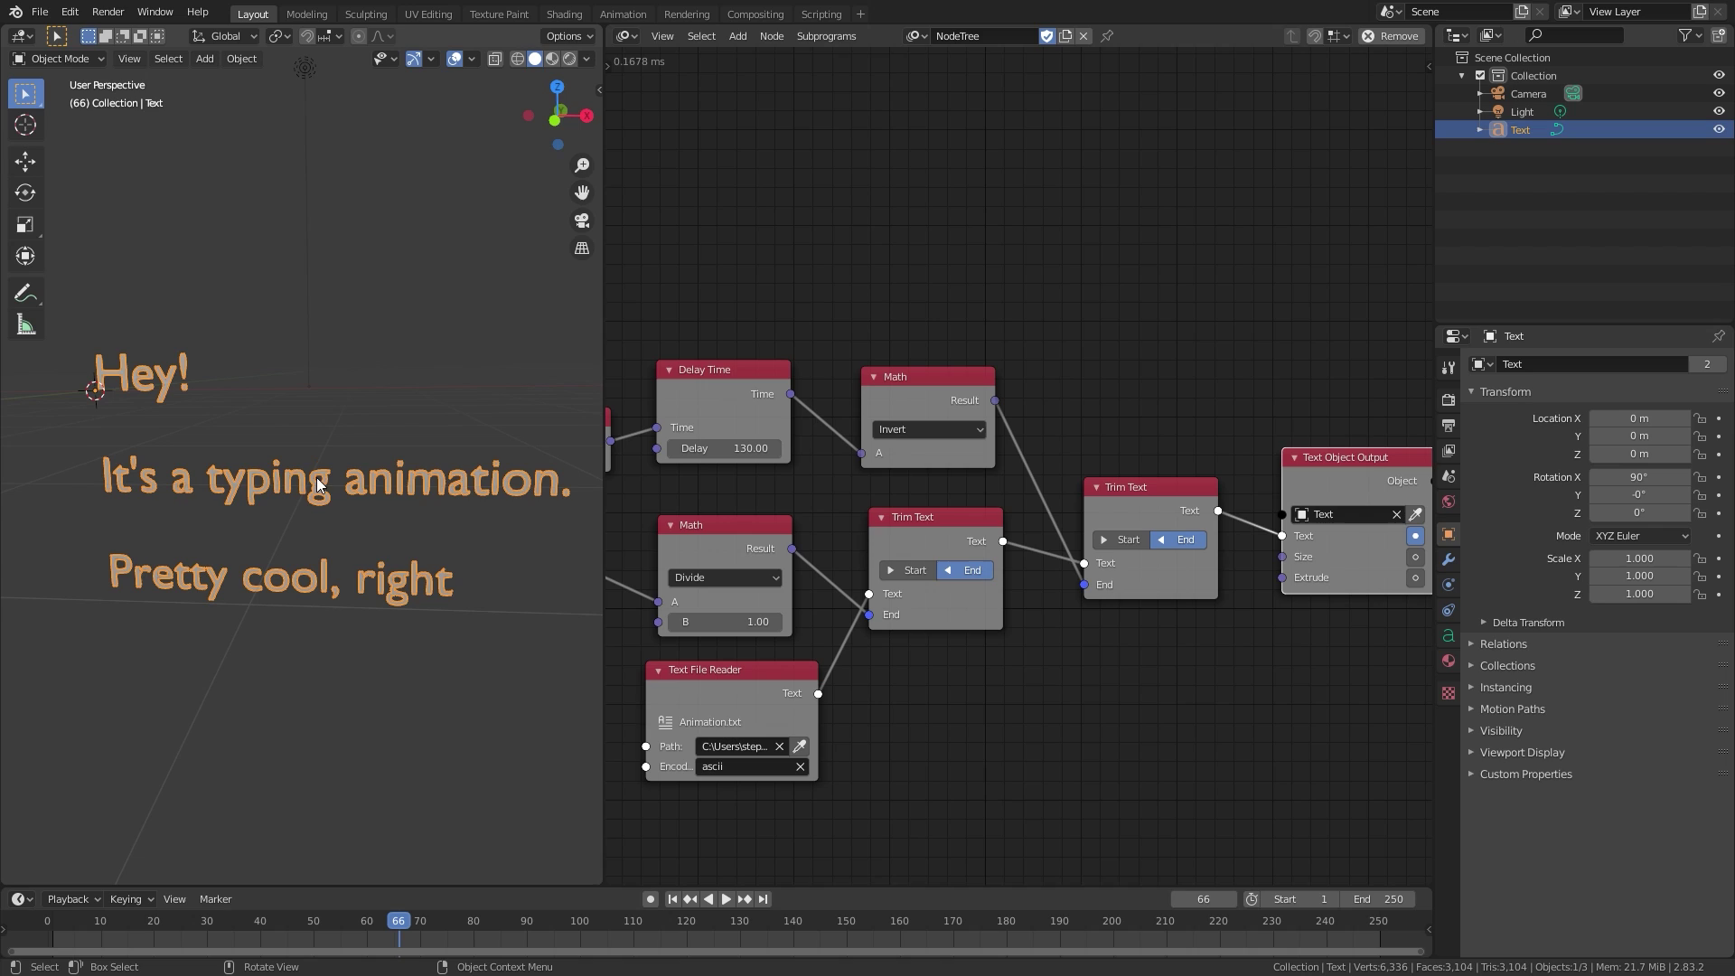
# Try extruding the text geometry by 0.25 m, and preview the extruded text during playback.
pyautogui.click(1449, 639)
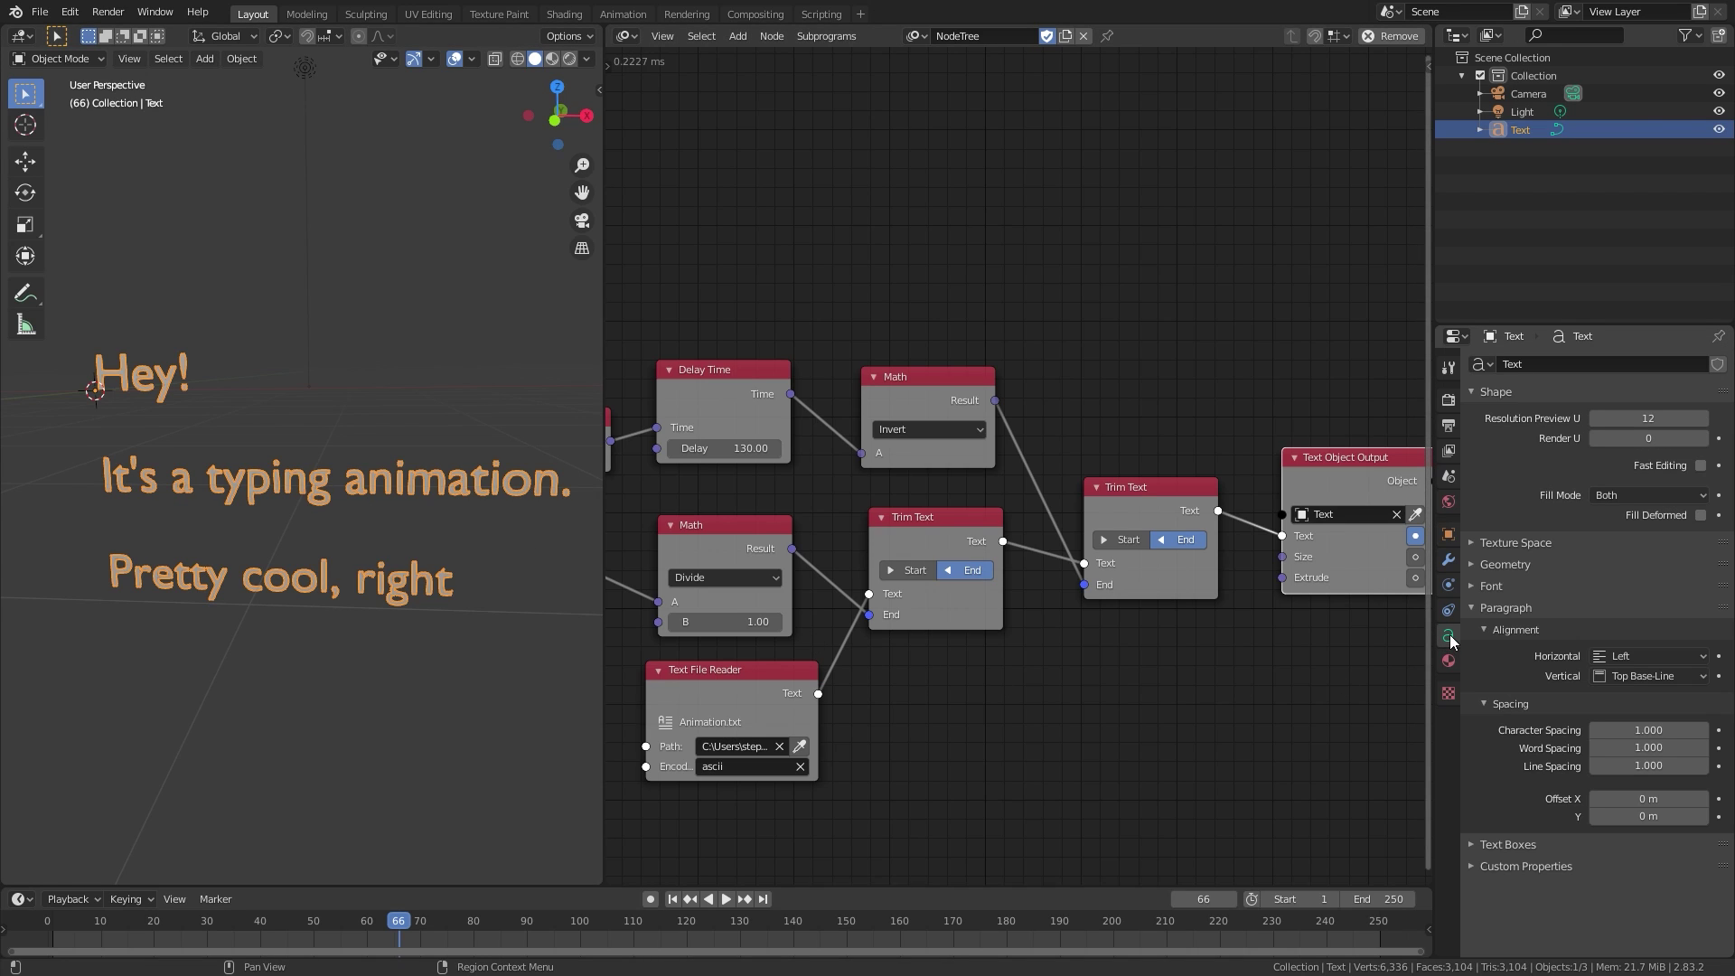
pyautogui.click(1502, 560)
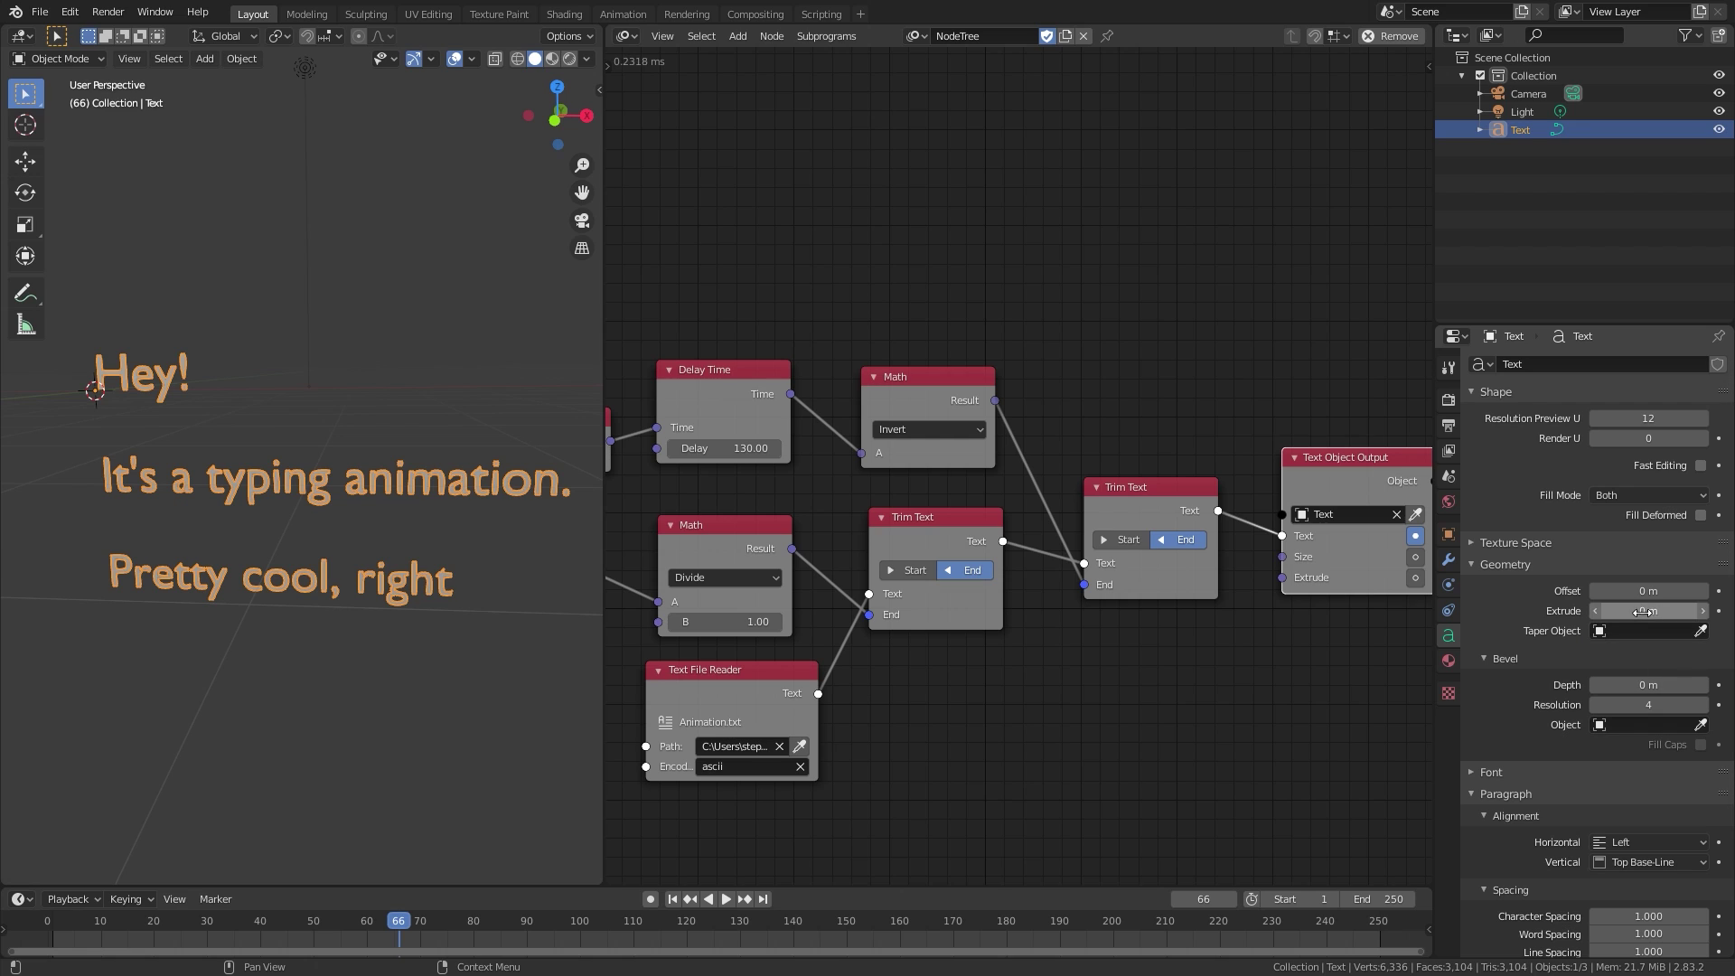
pyautogui.moveTo(1631, 610); pyautogui.dragTo(1676, 610)
pyautogui.moveTo(145, 579); pyautogui.dragTo(293, 592, button='middle')
pyautogui.press('space')
pyautogui.press('space')
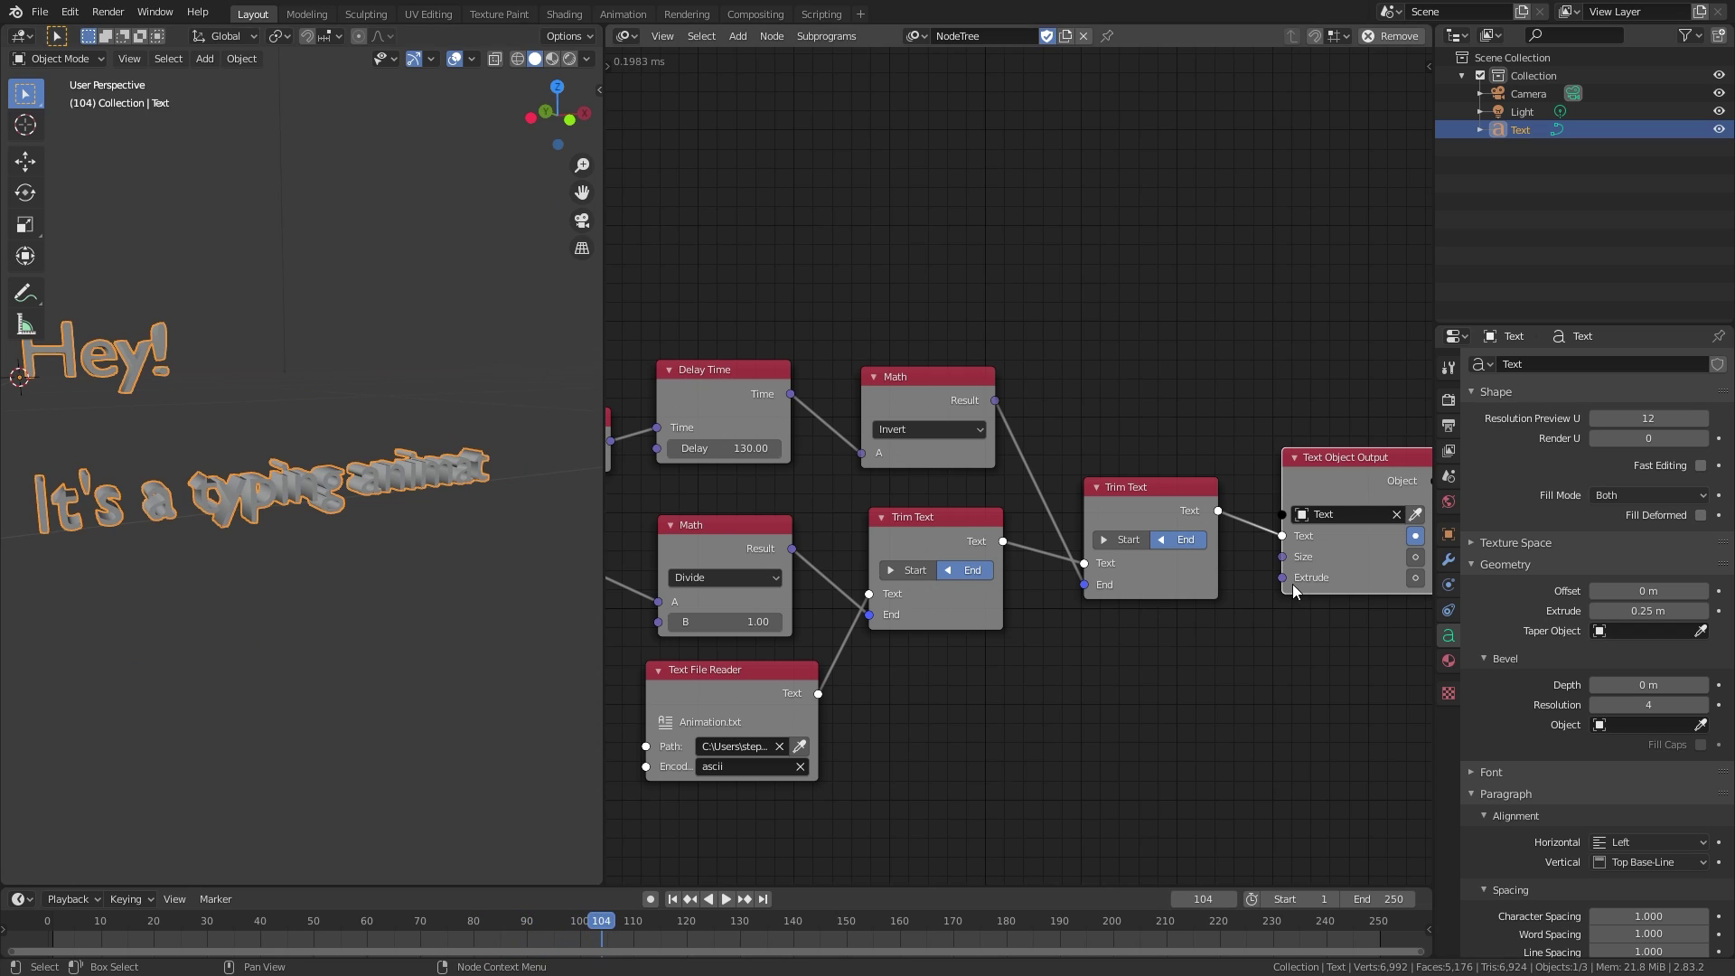
# Try the AGENCYR.TTF font as the text's Regular font and preview it from another angle during playback.
pyautogui.scroll(-3, 1536, 587)
pyautogui.click(1500, 667)
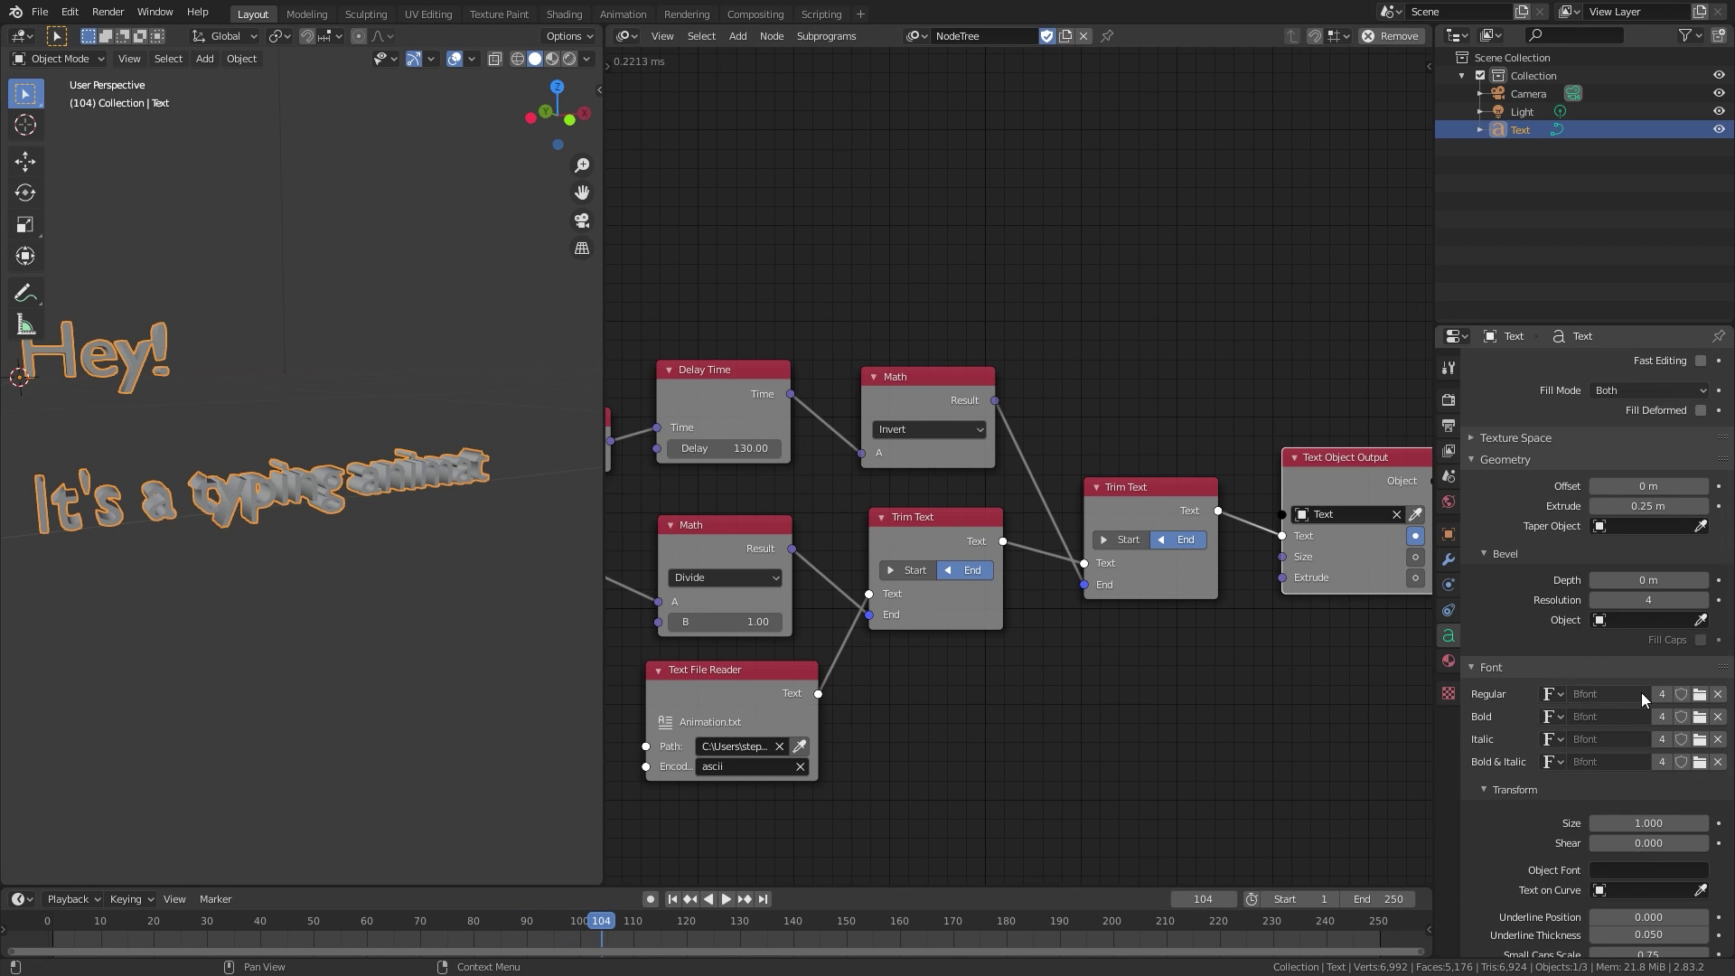
pyautogui.click(1699, 694)
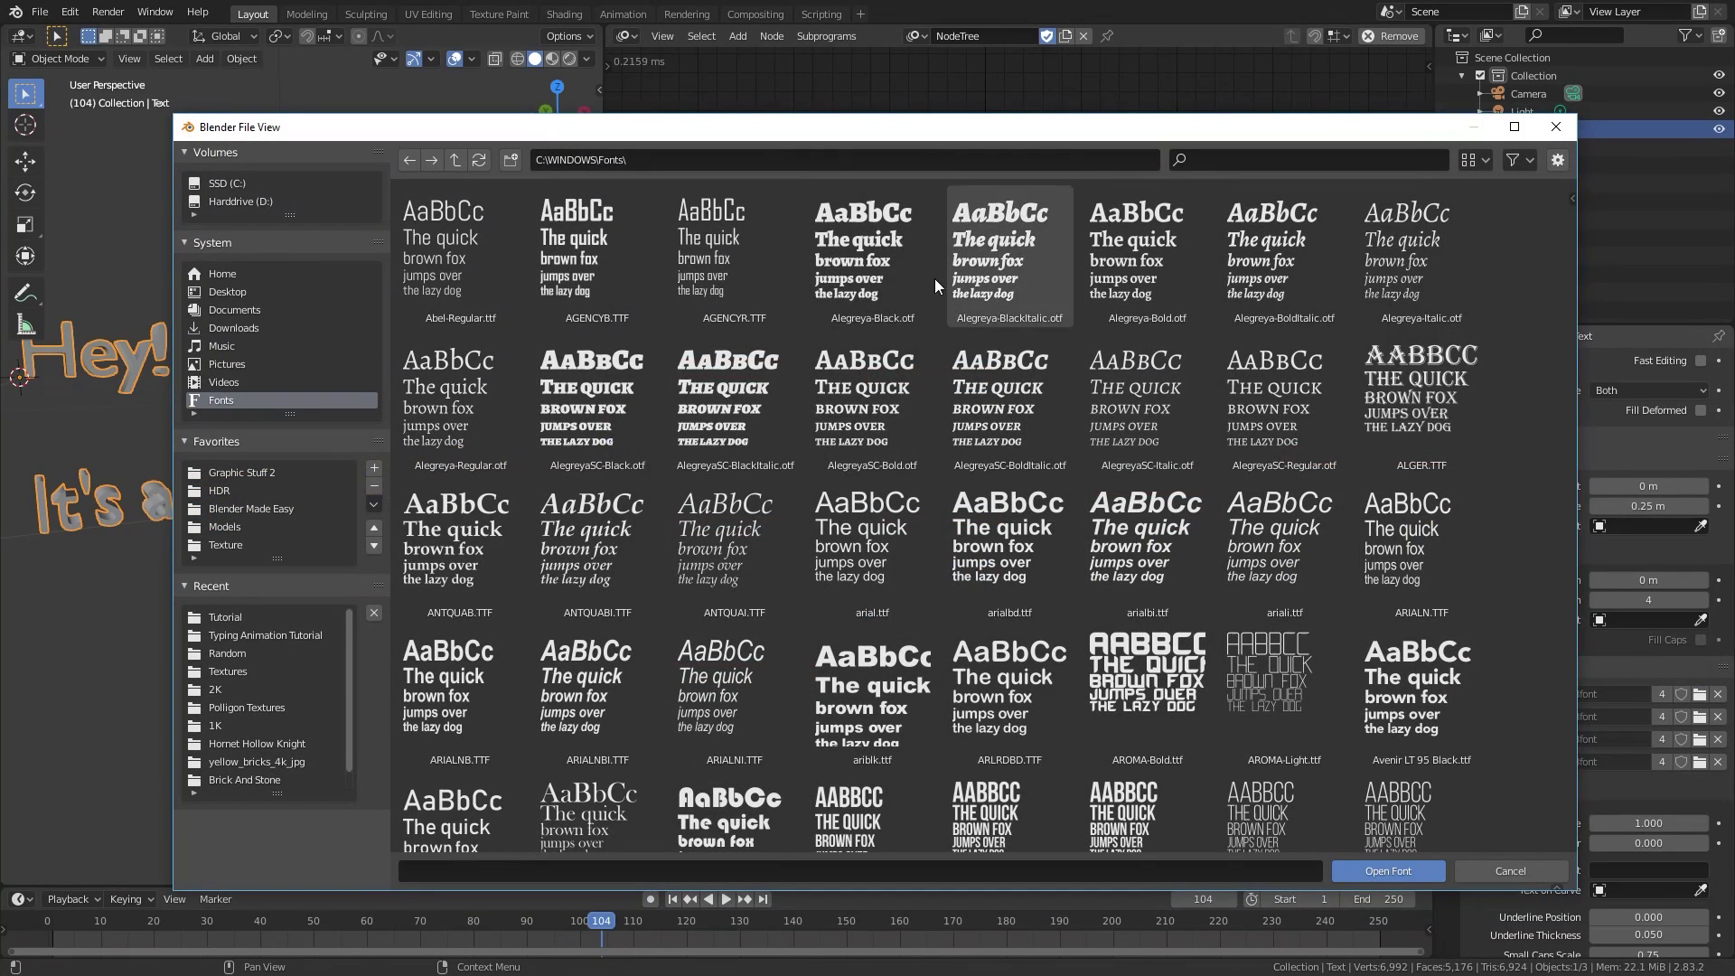
pyautogui.doubleClick(708, 261)
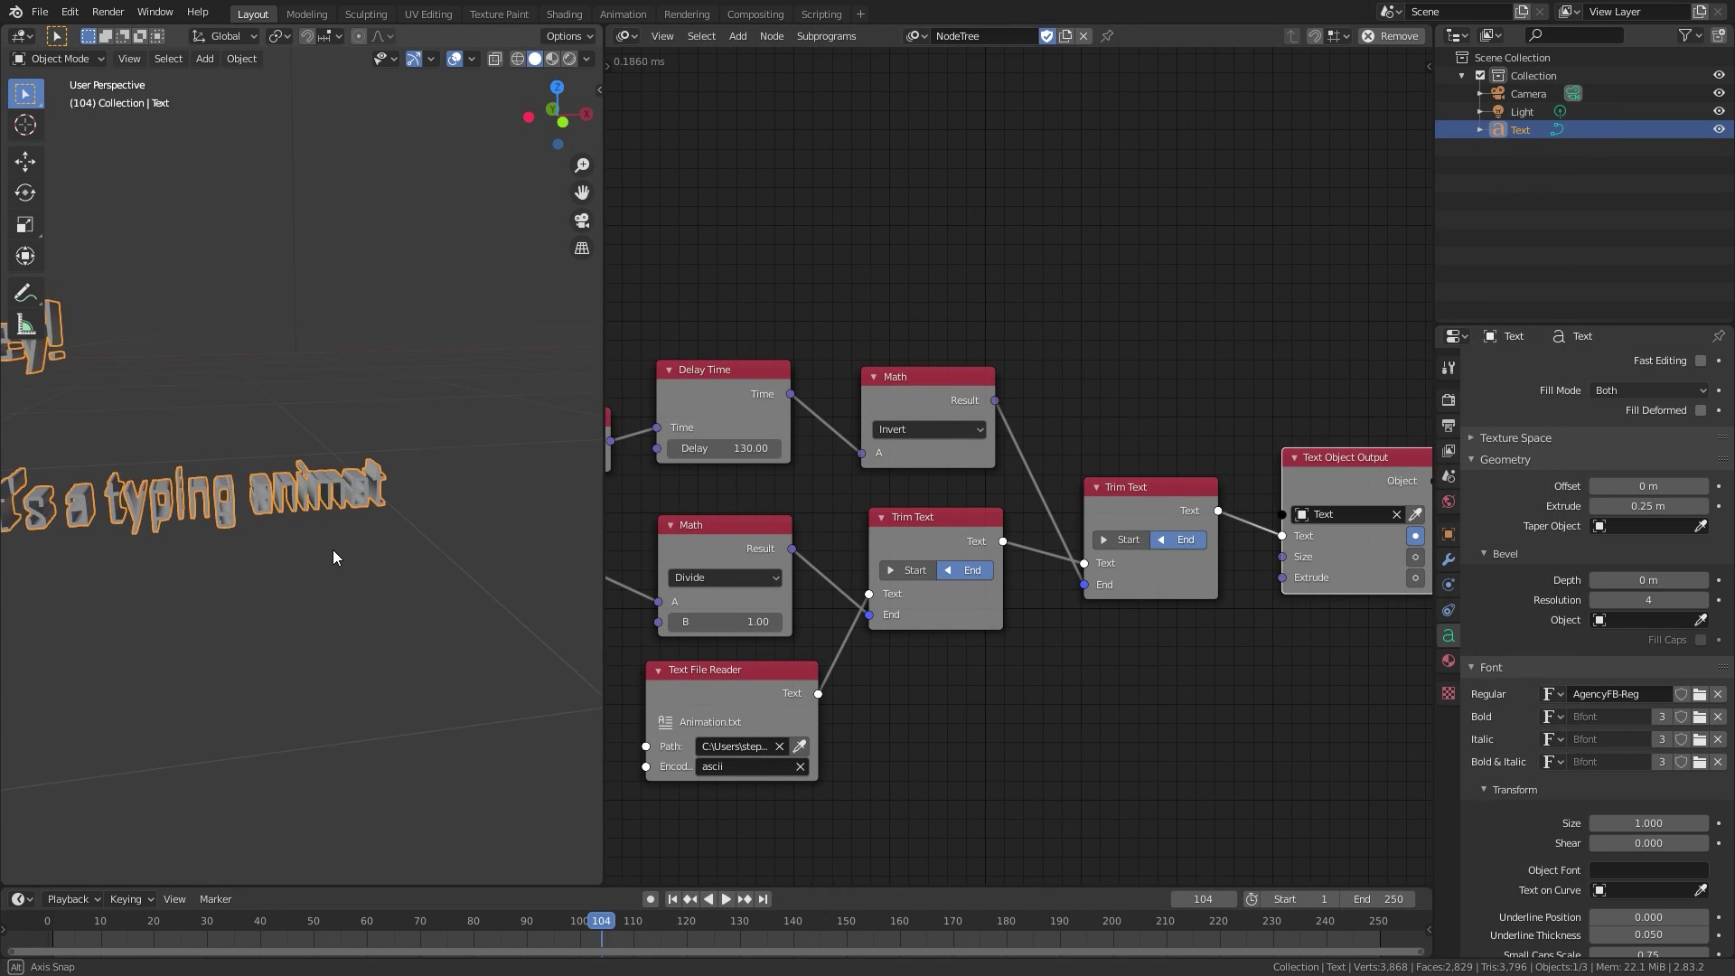
pyautogui.moveTo(332, 549); pyautogui.dragTo(495, 522, button='middle')
pyautogui.press('space')
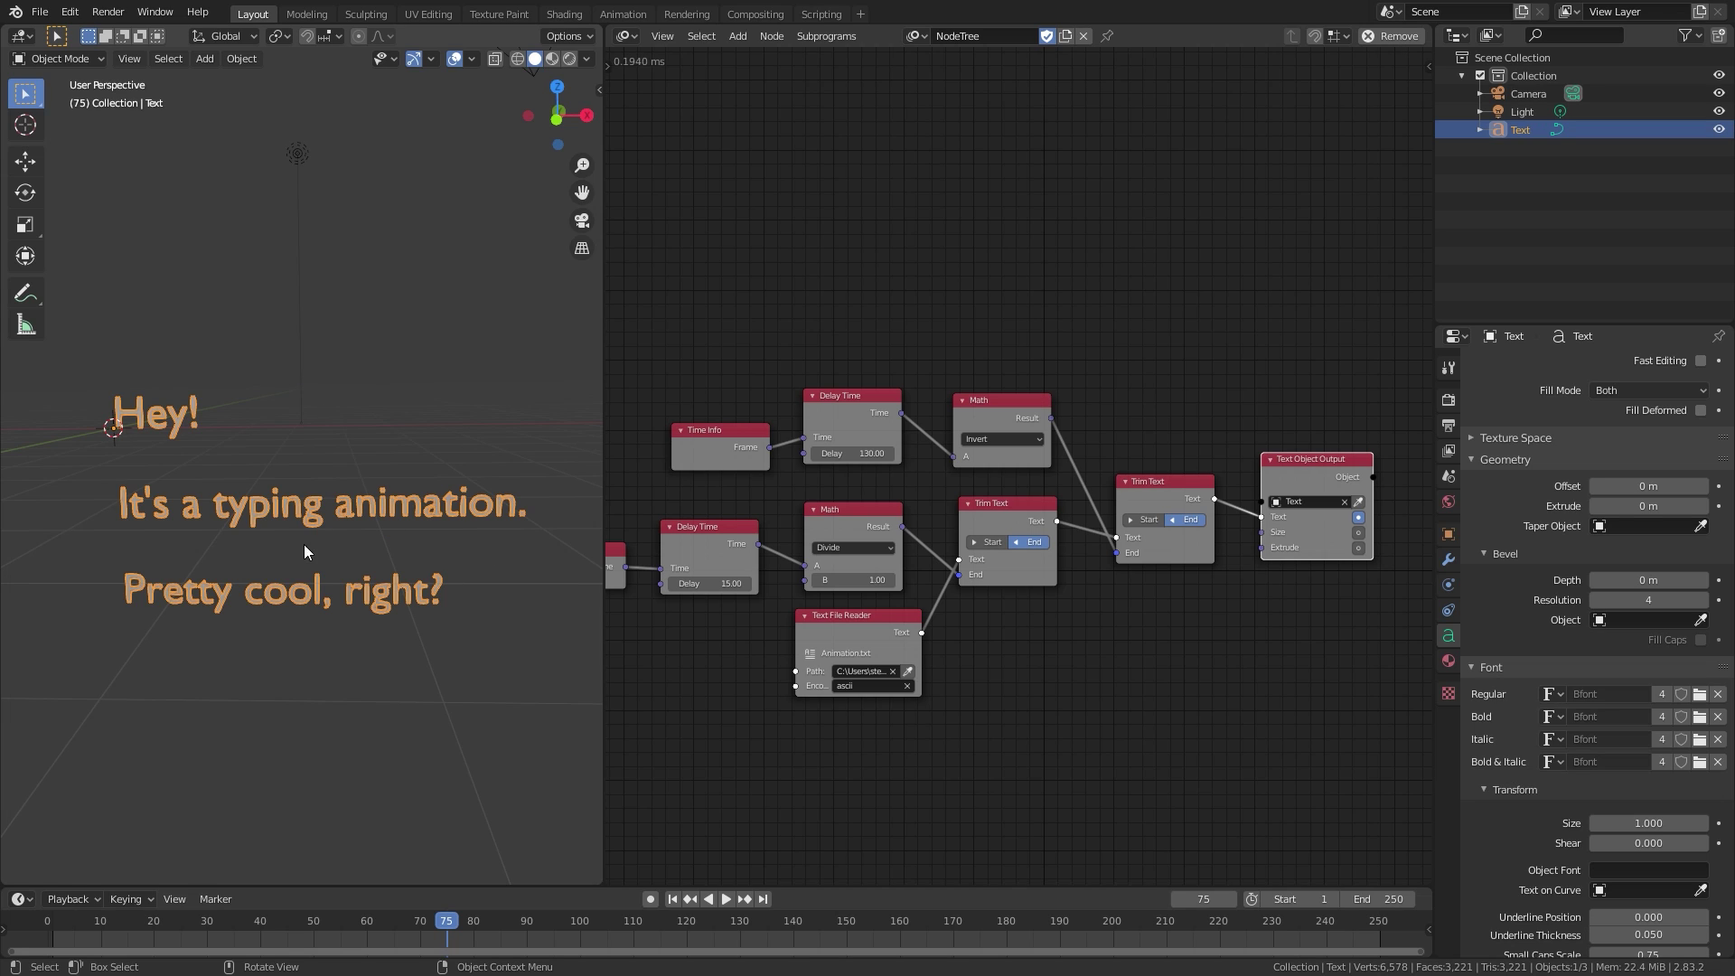
# Duplicate the text object in place and create a new empty Animation Nodes tree.
pyautogui.hotkey('shift', 'd')
pyautogui.press('Escape')
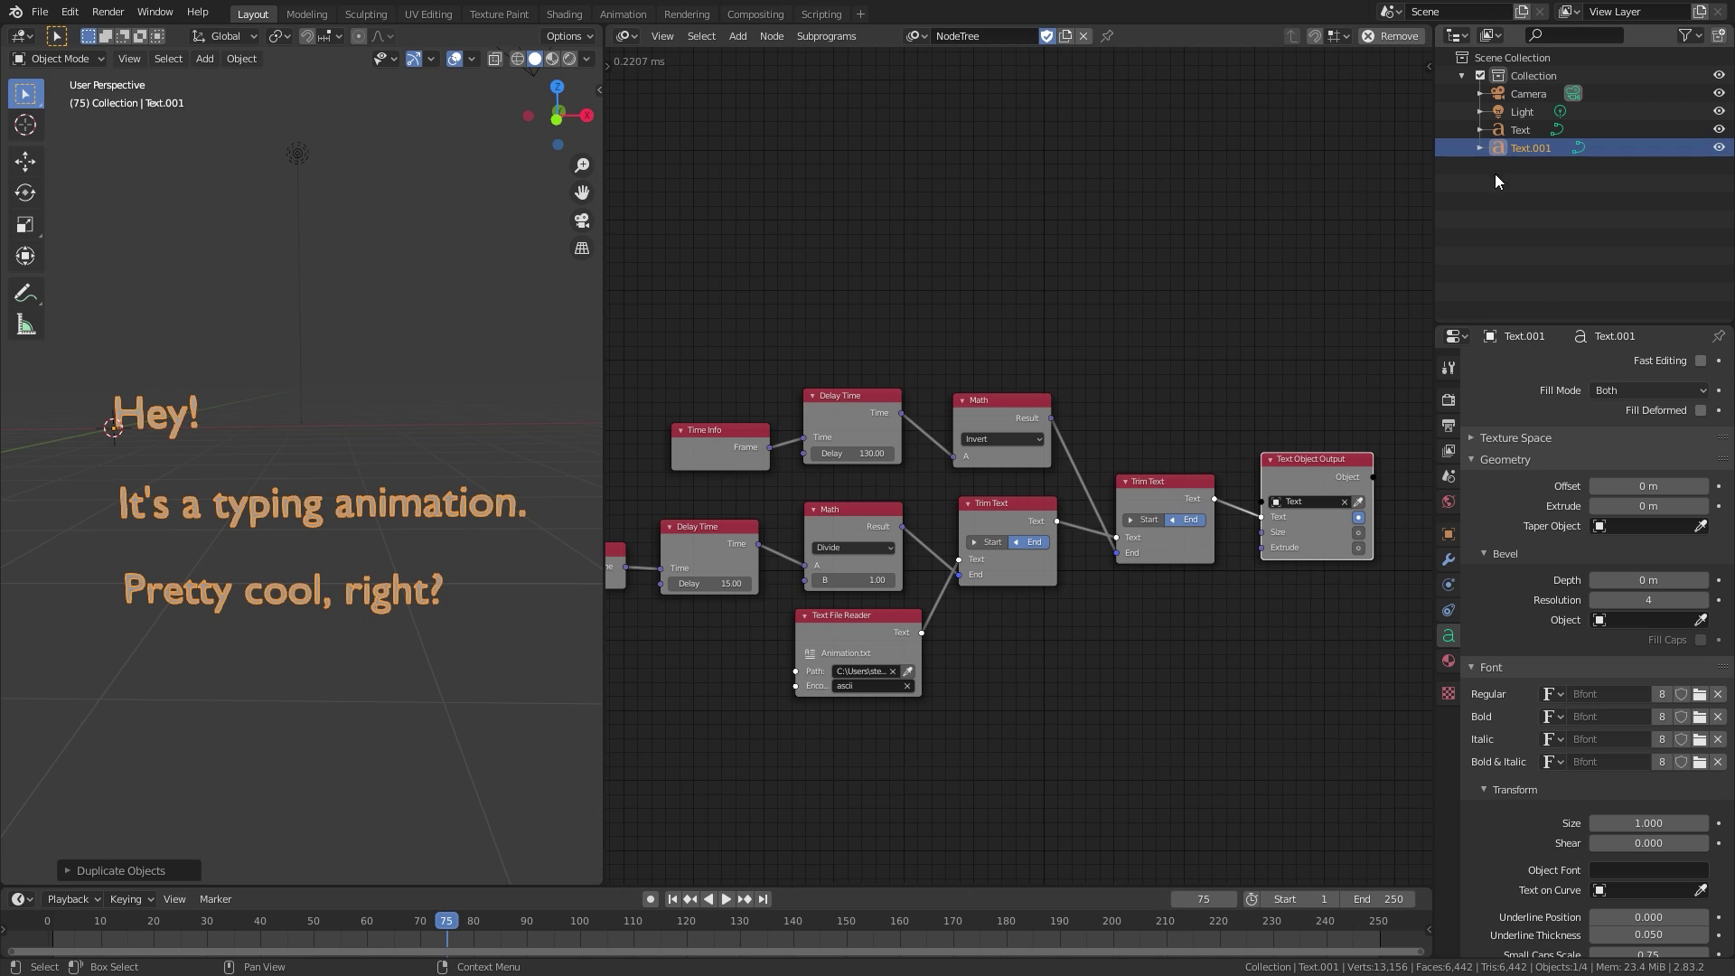
pyautogui.click(1084, 36)
pyautogui.click(1022, 35)
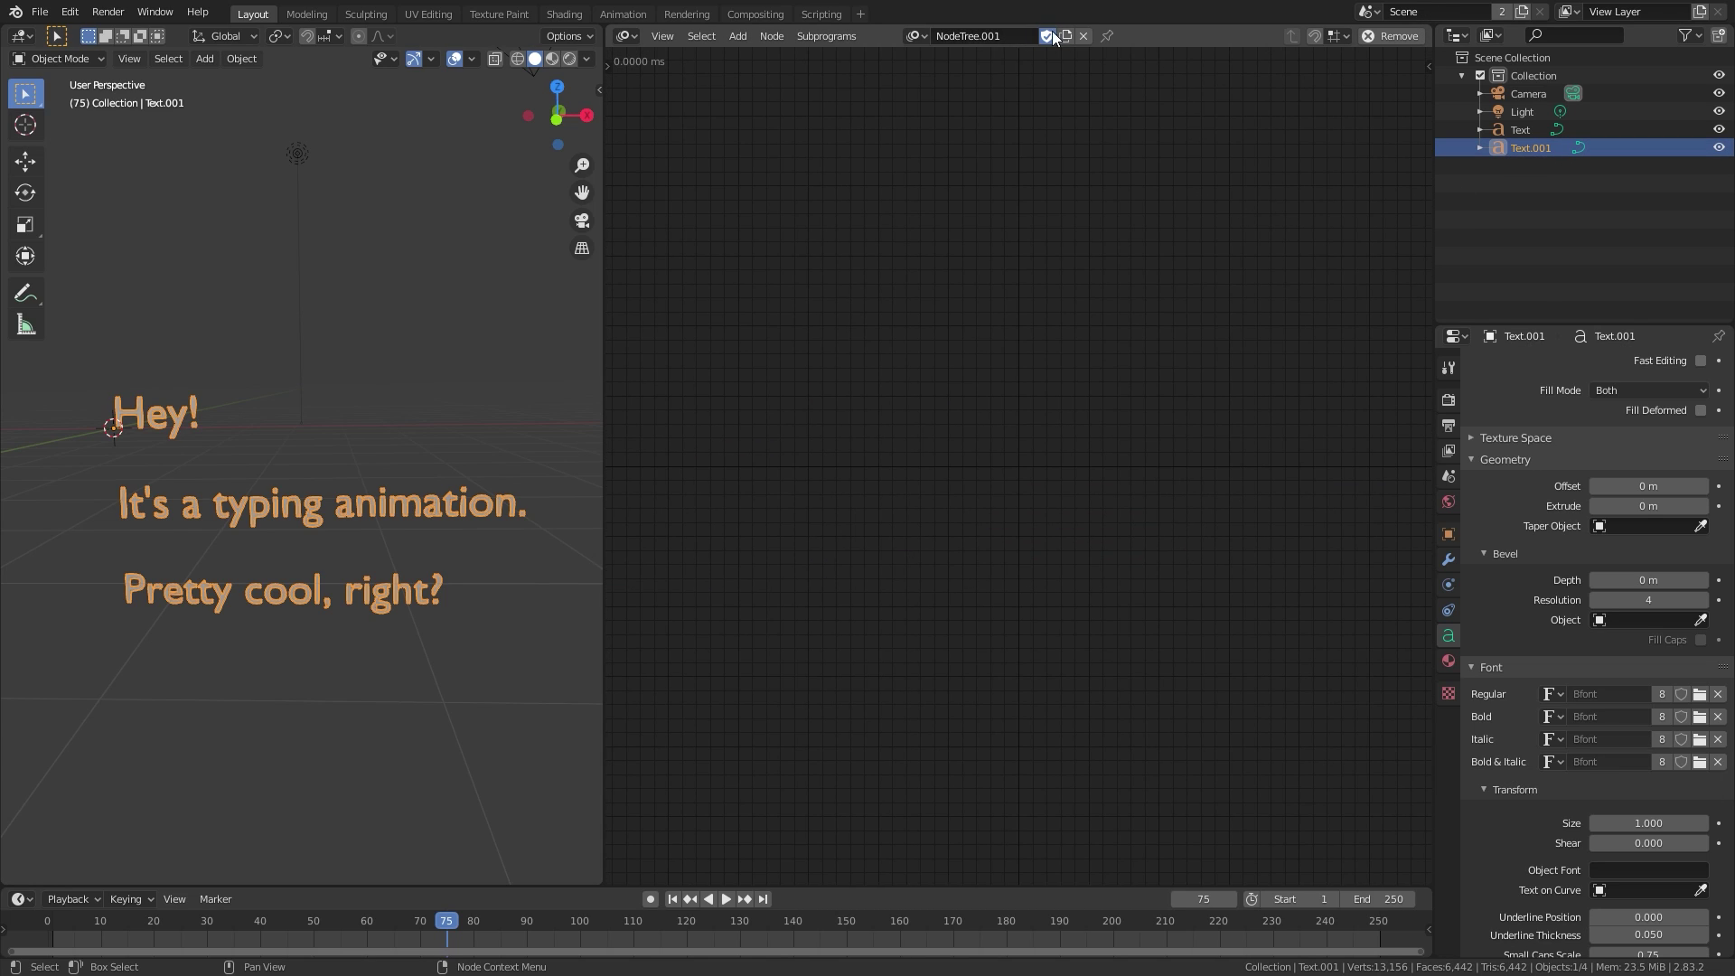
# Copy all nodes of the original NodeTree and paste them into NodeTree.001.
pyautogui.click(917, 36)
pyautogui.click(951, 63)
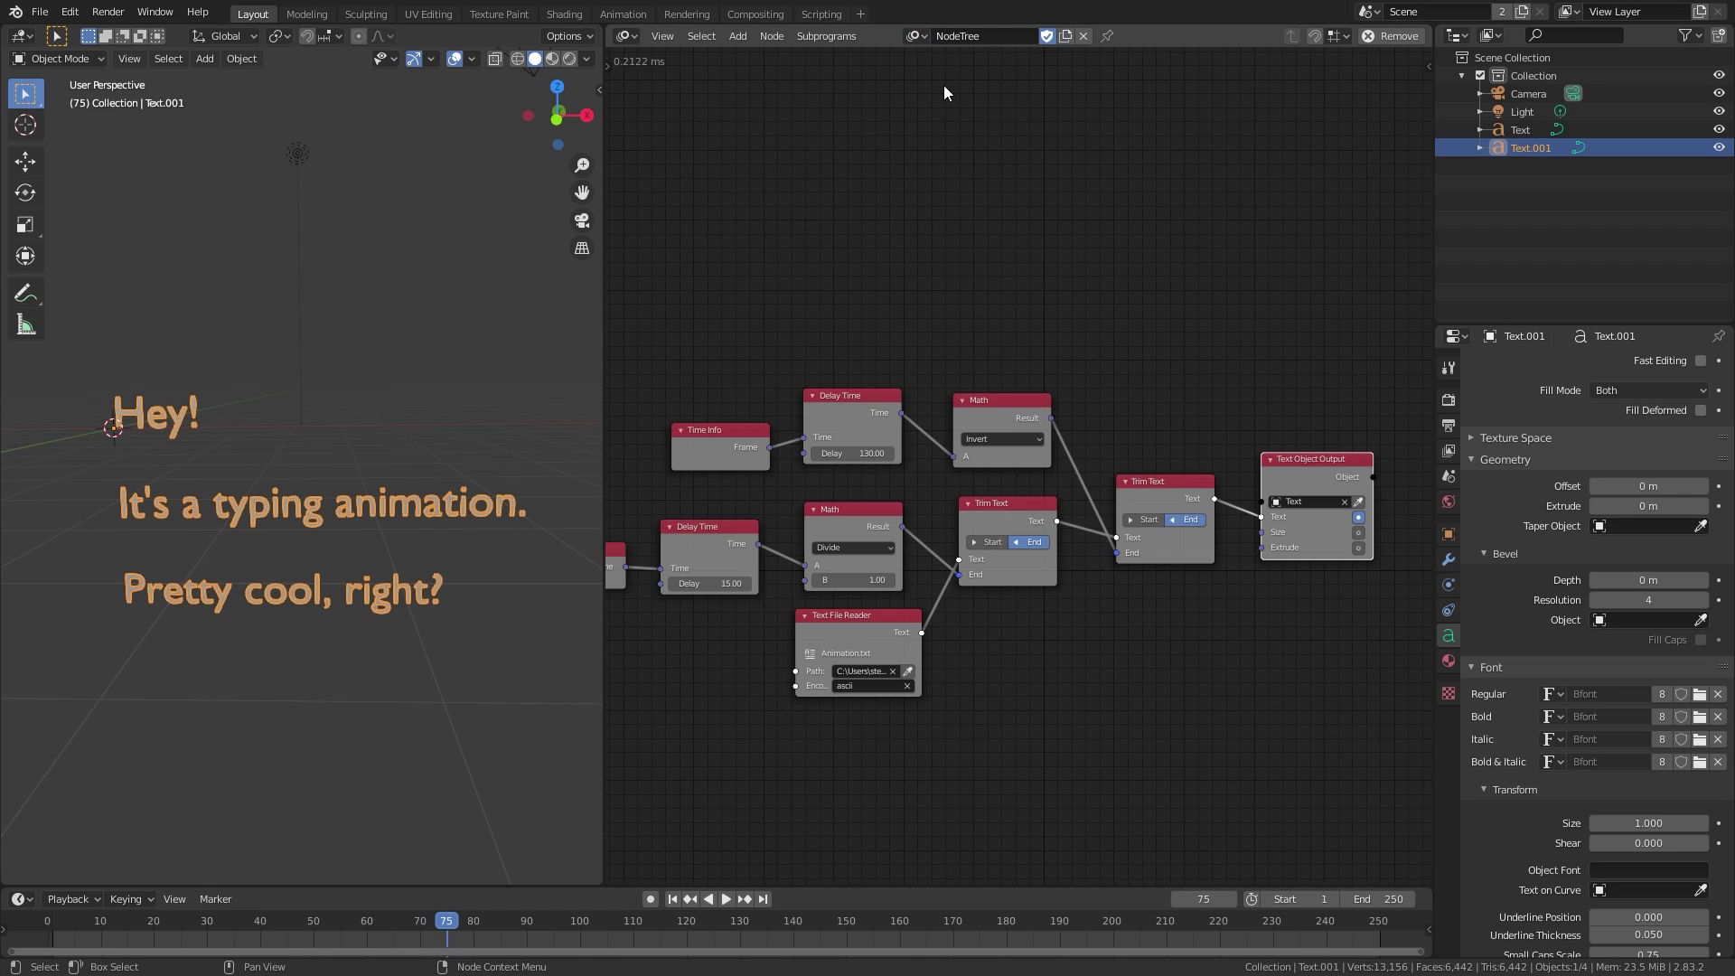
pyautogui.press('a')
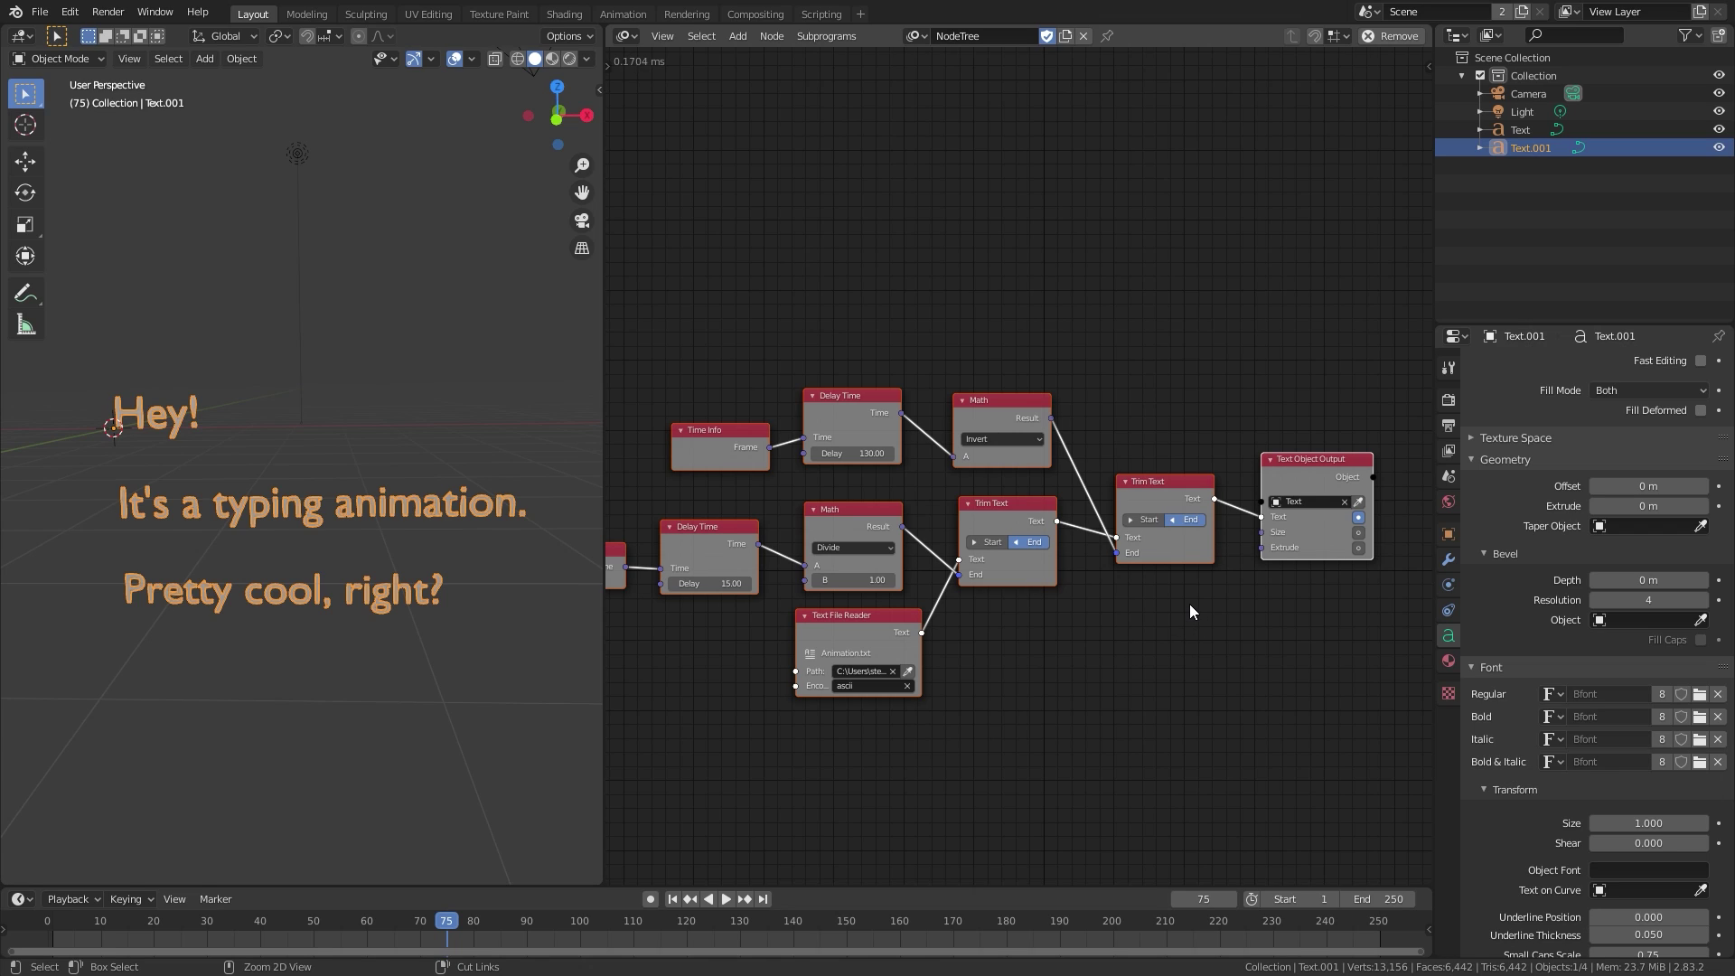
pyautogui.click(915, 36)
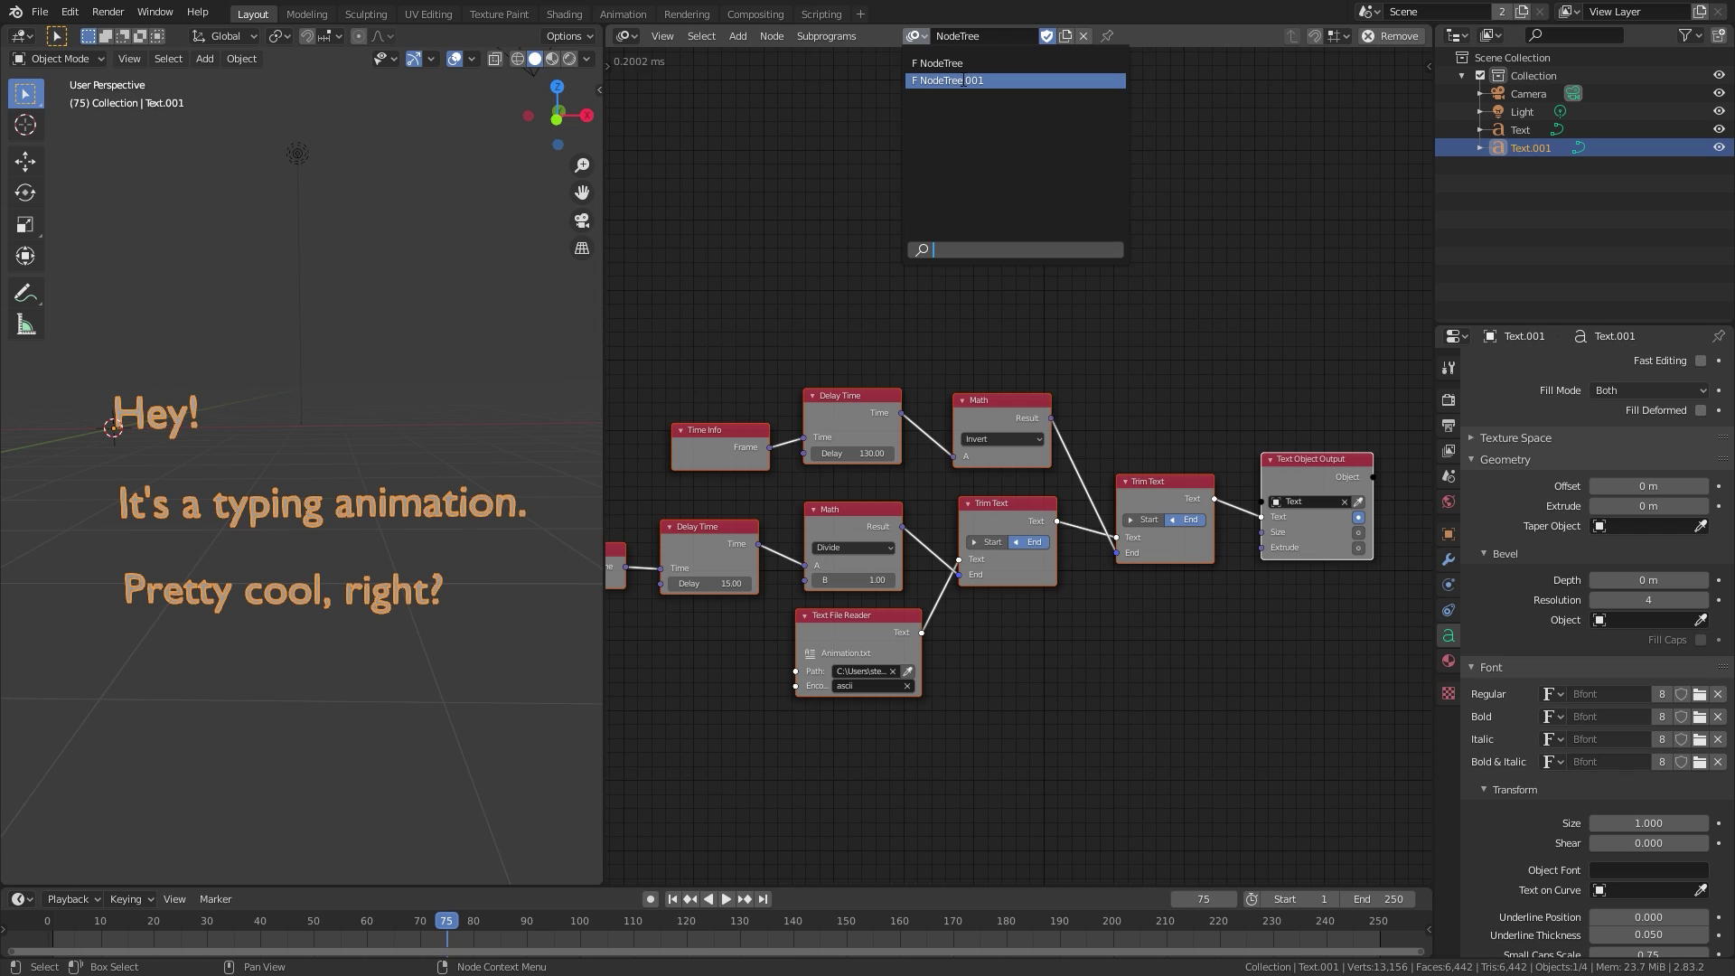
pyautogui.click(963, 80)
pyautogui.press('Home')
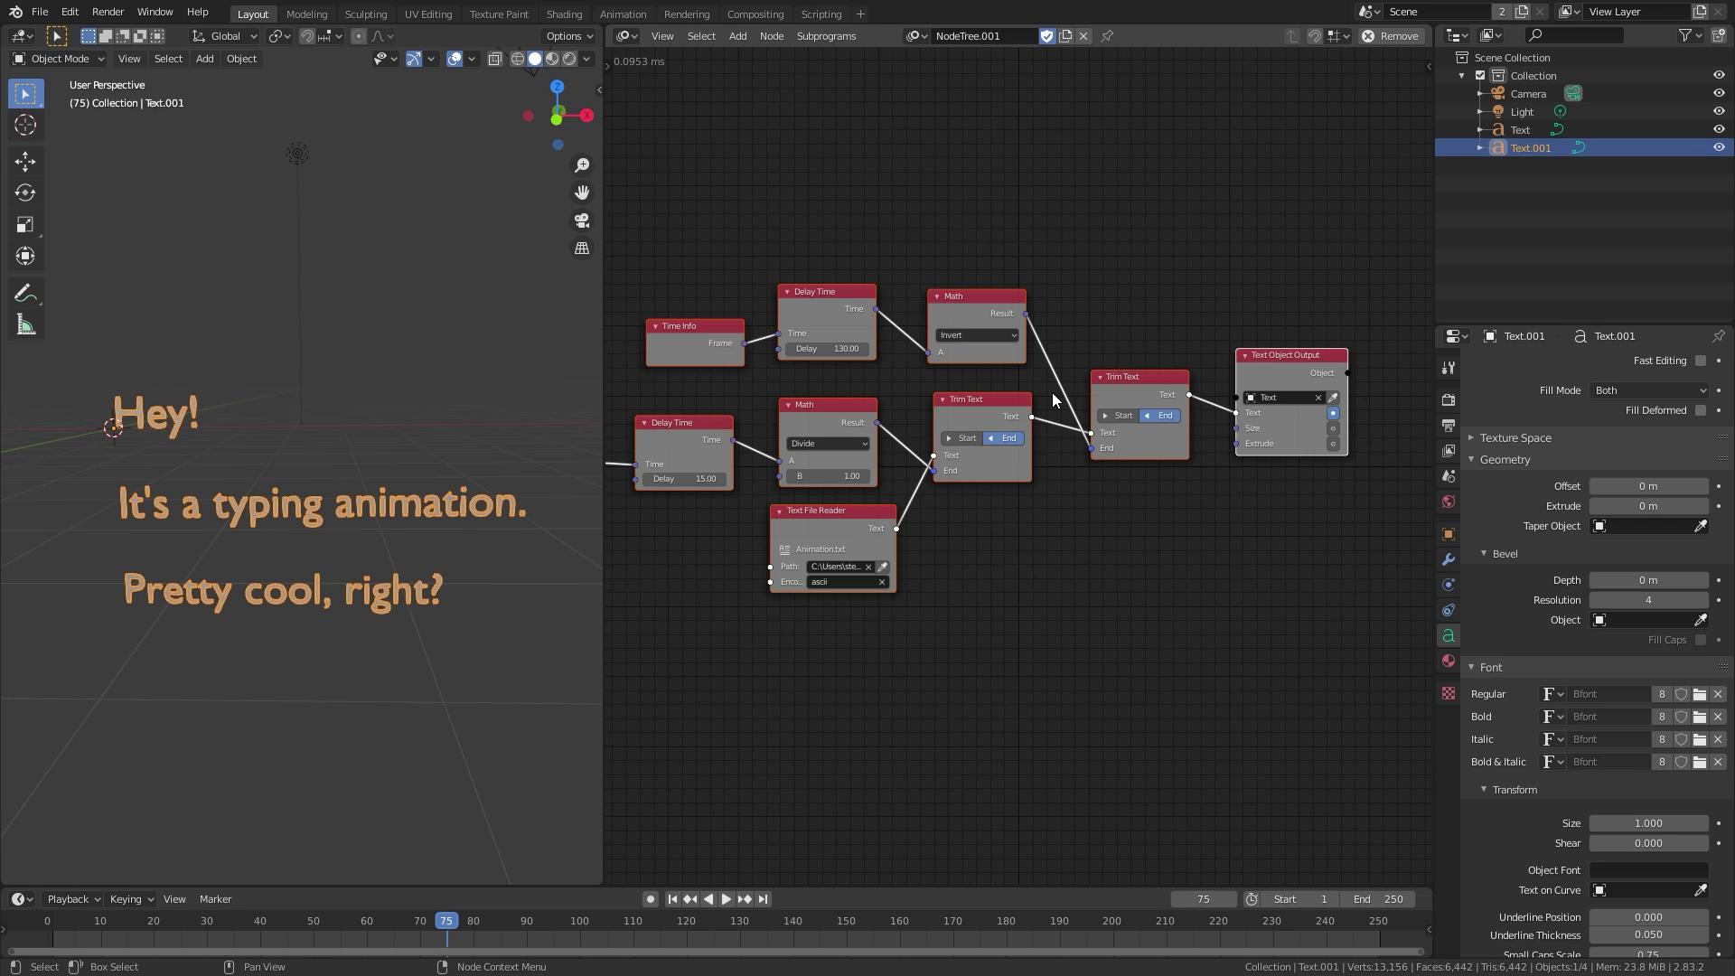
# Set the target object of the Text Object Output node in NodeTree.001 to Text.001.
pyautogui.scroll(3, 997, 329)
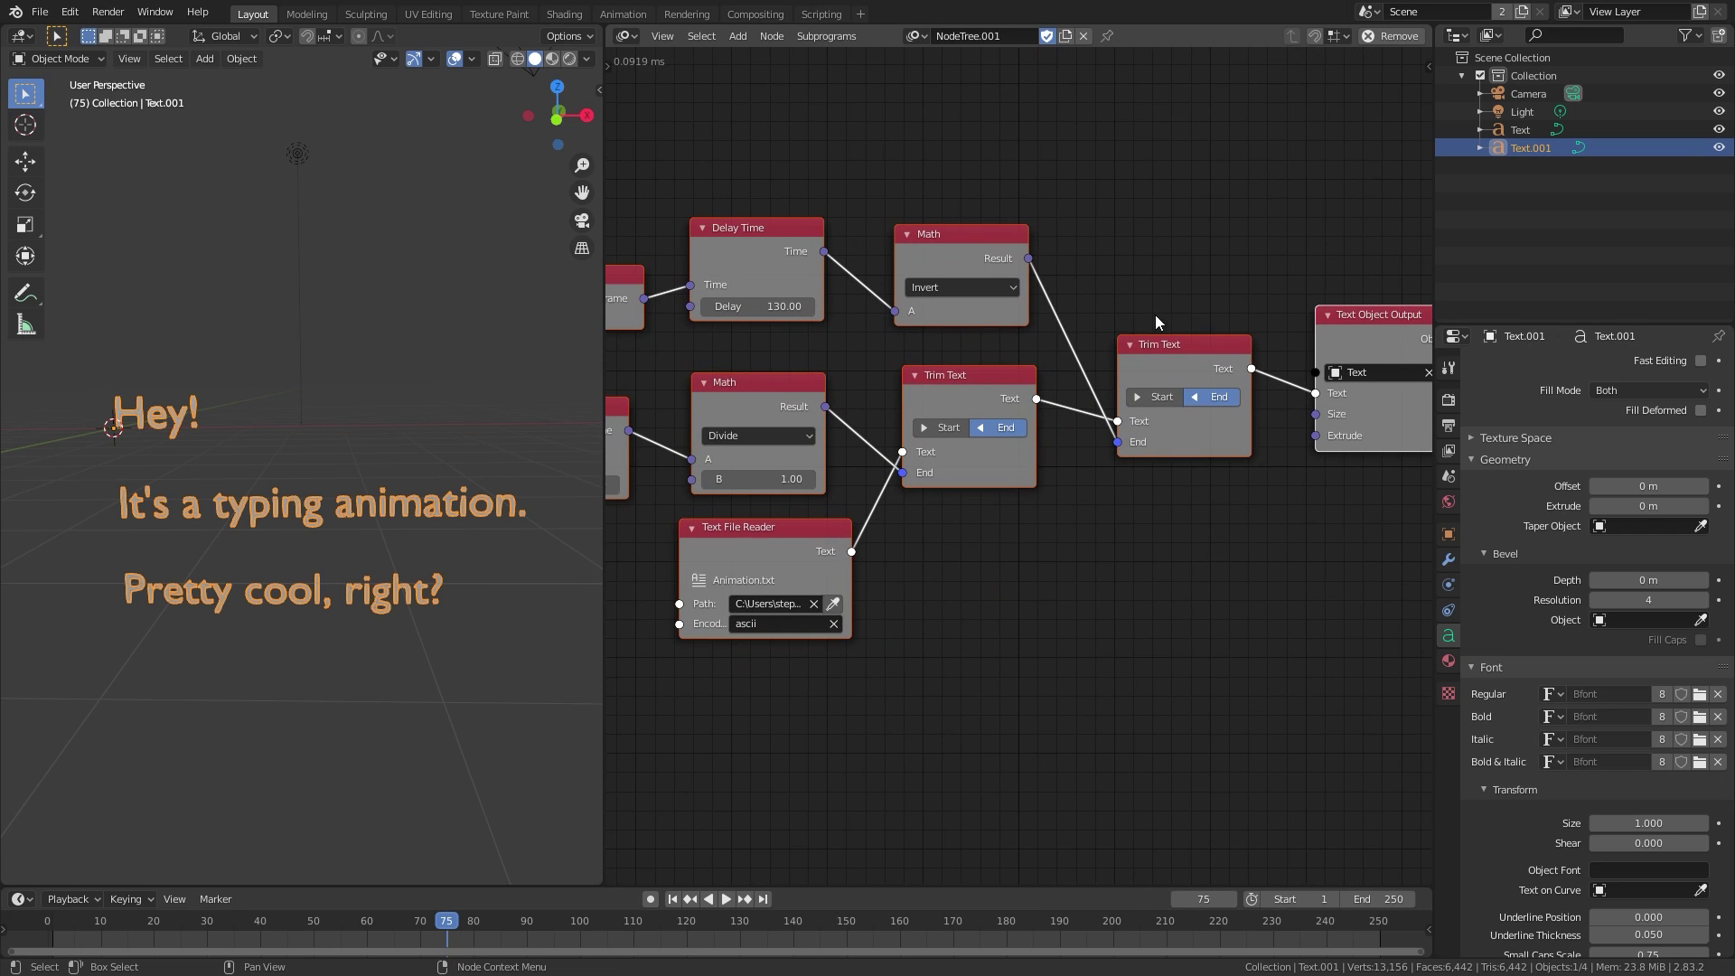
pyautogui.moveTo(1154, 315); pyautogui.dragTo(976, 340, button='middle')
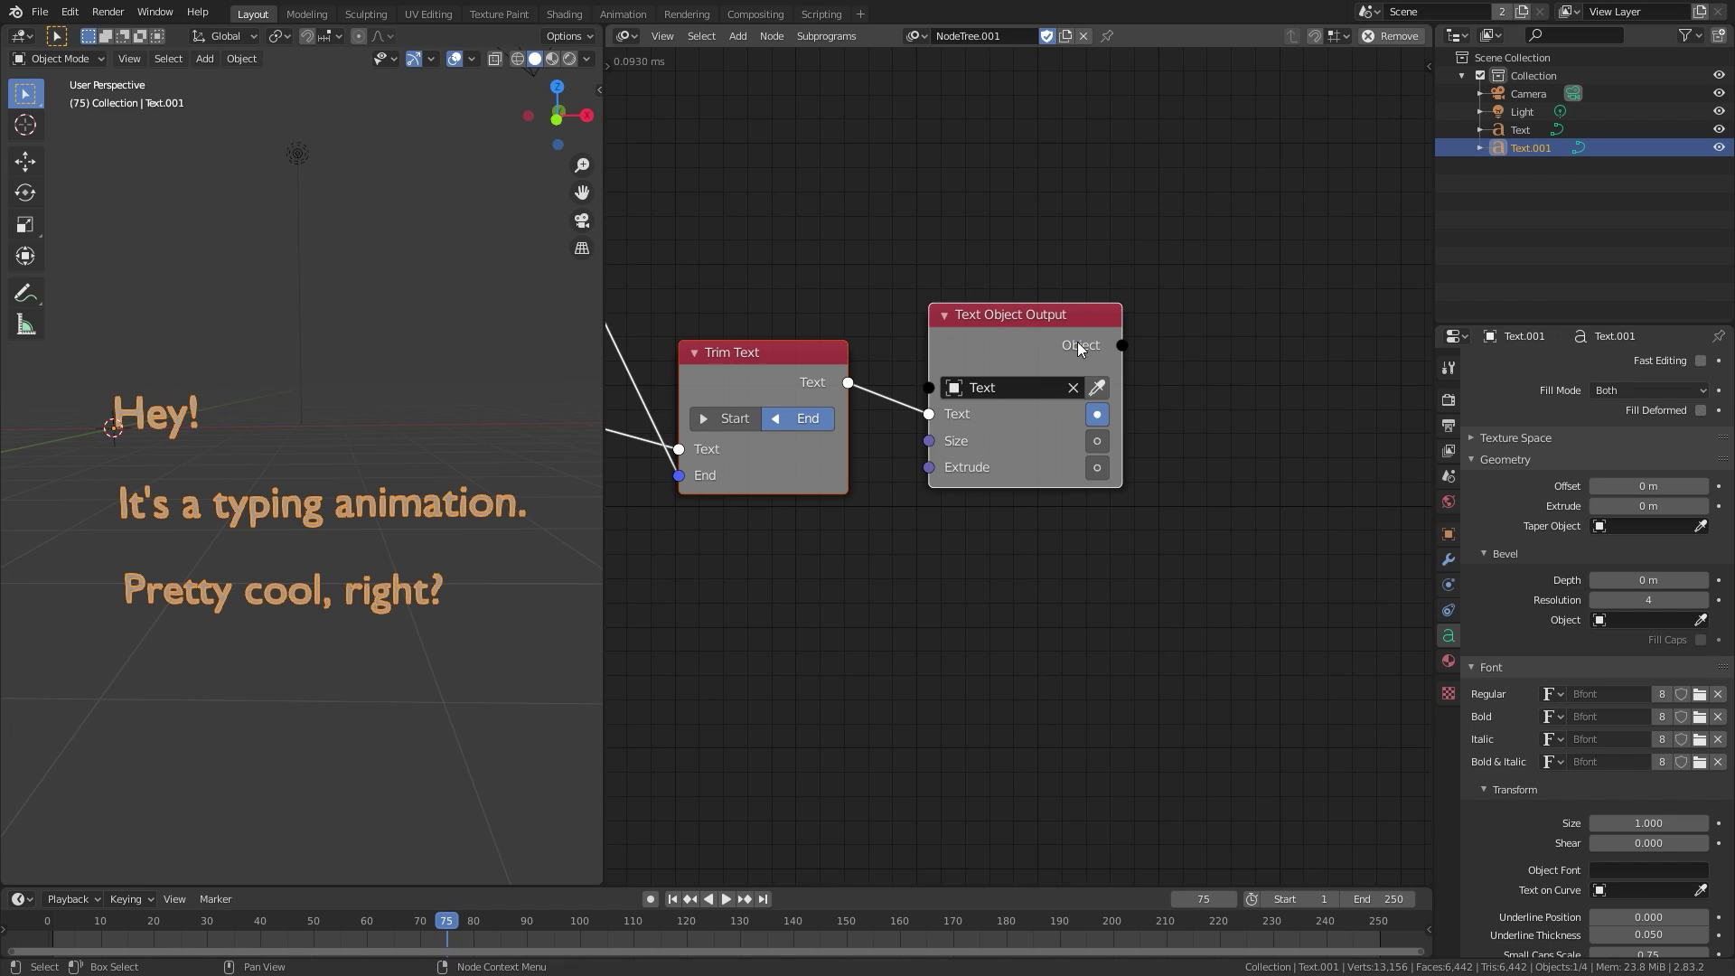
pyautogui.click(1026, 387)
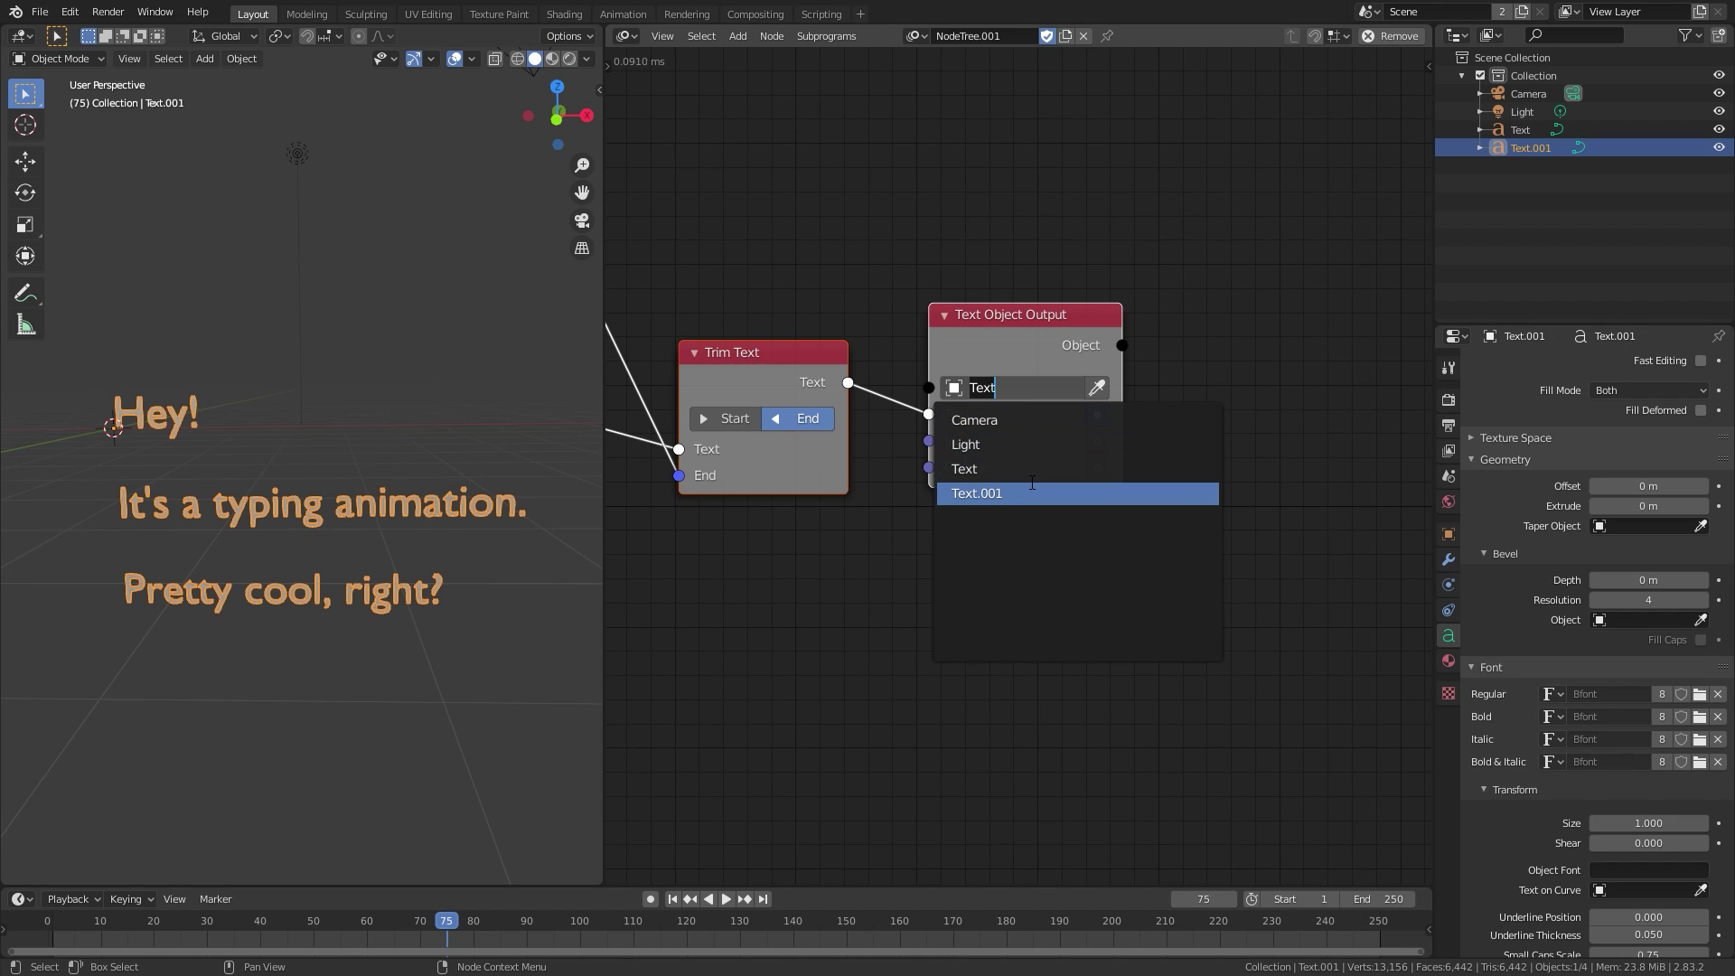
pyautogui.click(990, 492)
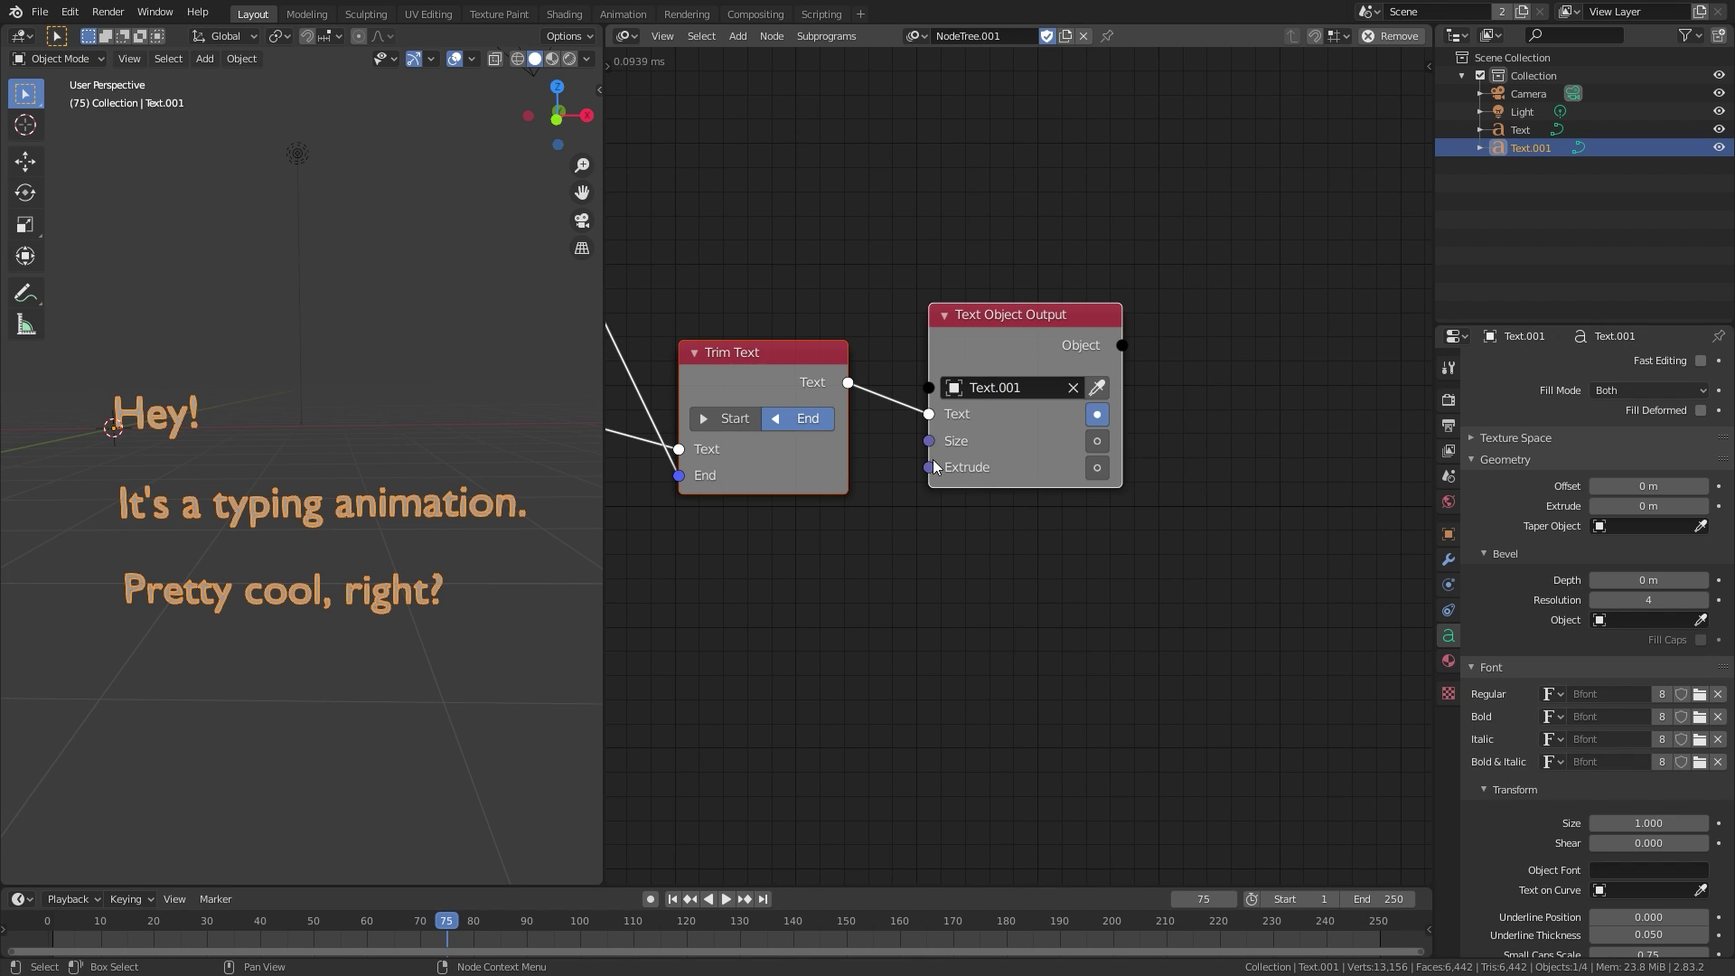
pyautogui.press('Home')
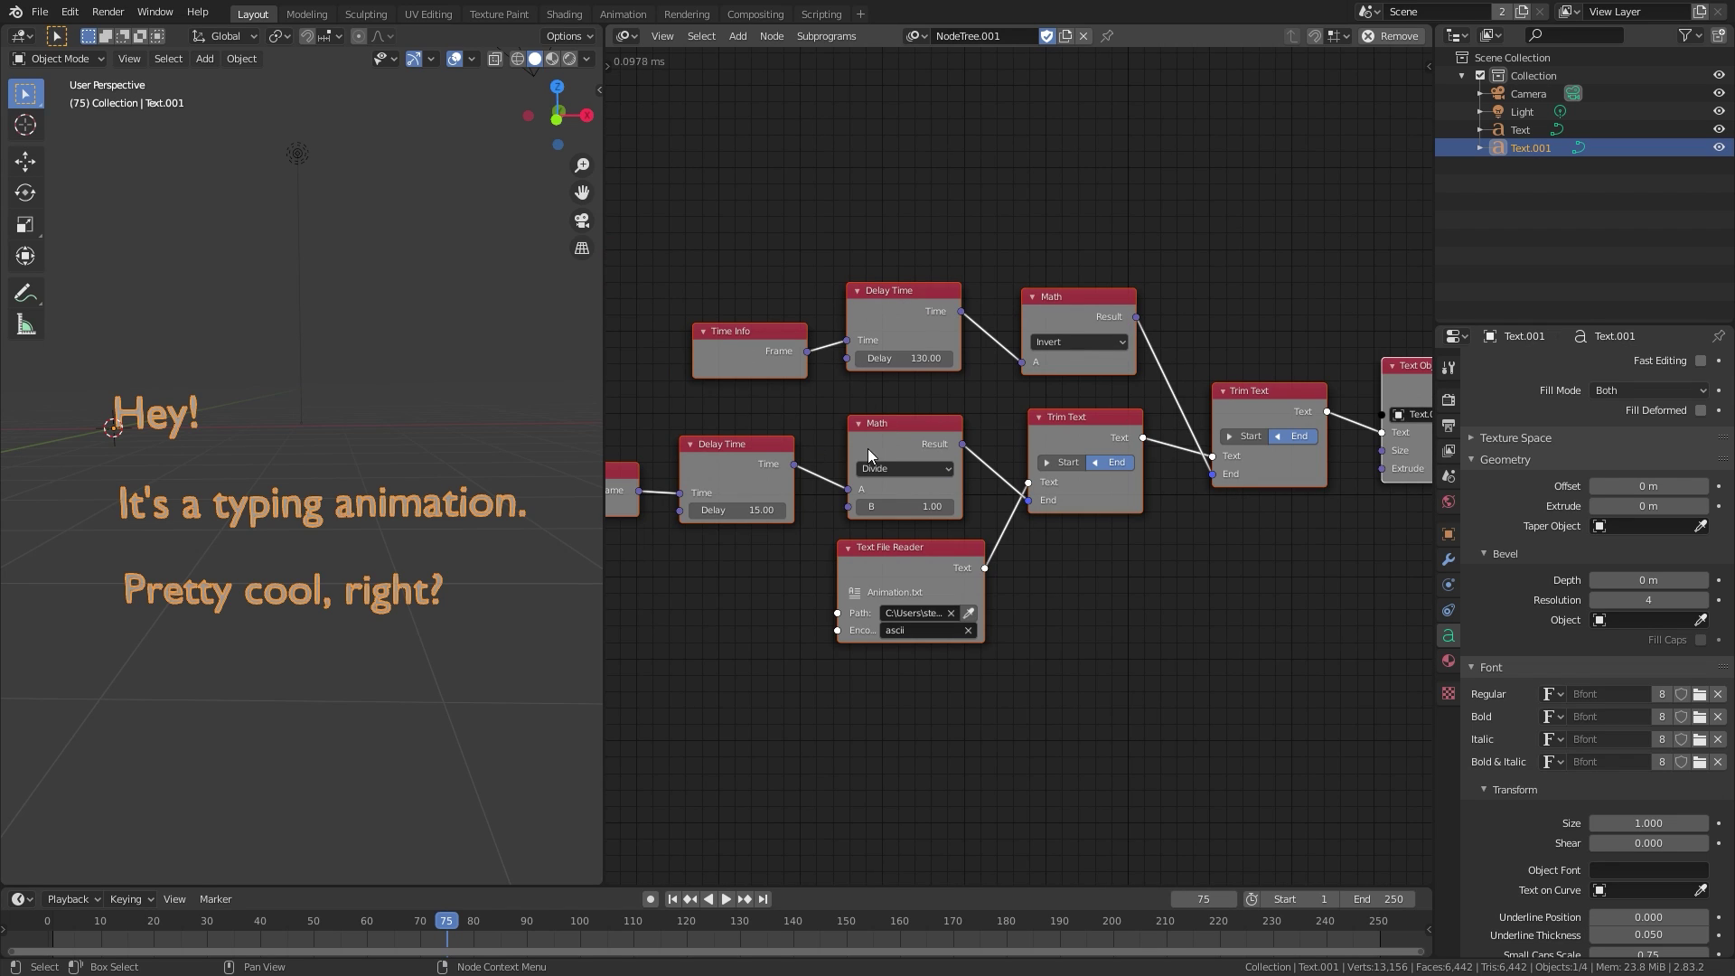
# In File Explorer's Tutorial folder, create 2nd Paragraph.txt containing "This is the", a blank line and "second paragraph", and return to Blender.
pyautogui.scroll(1, 867, 448)
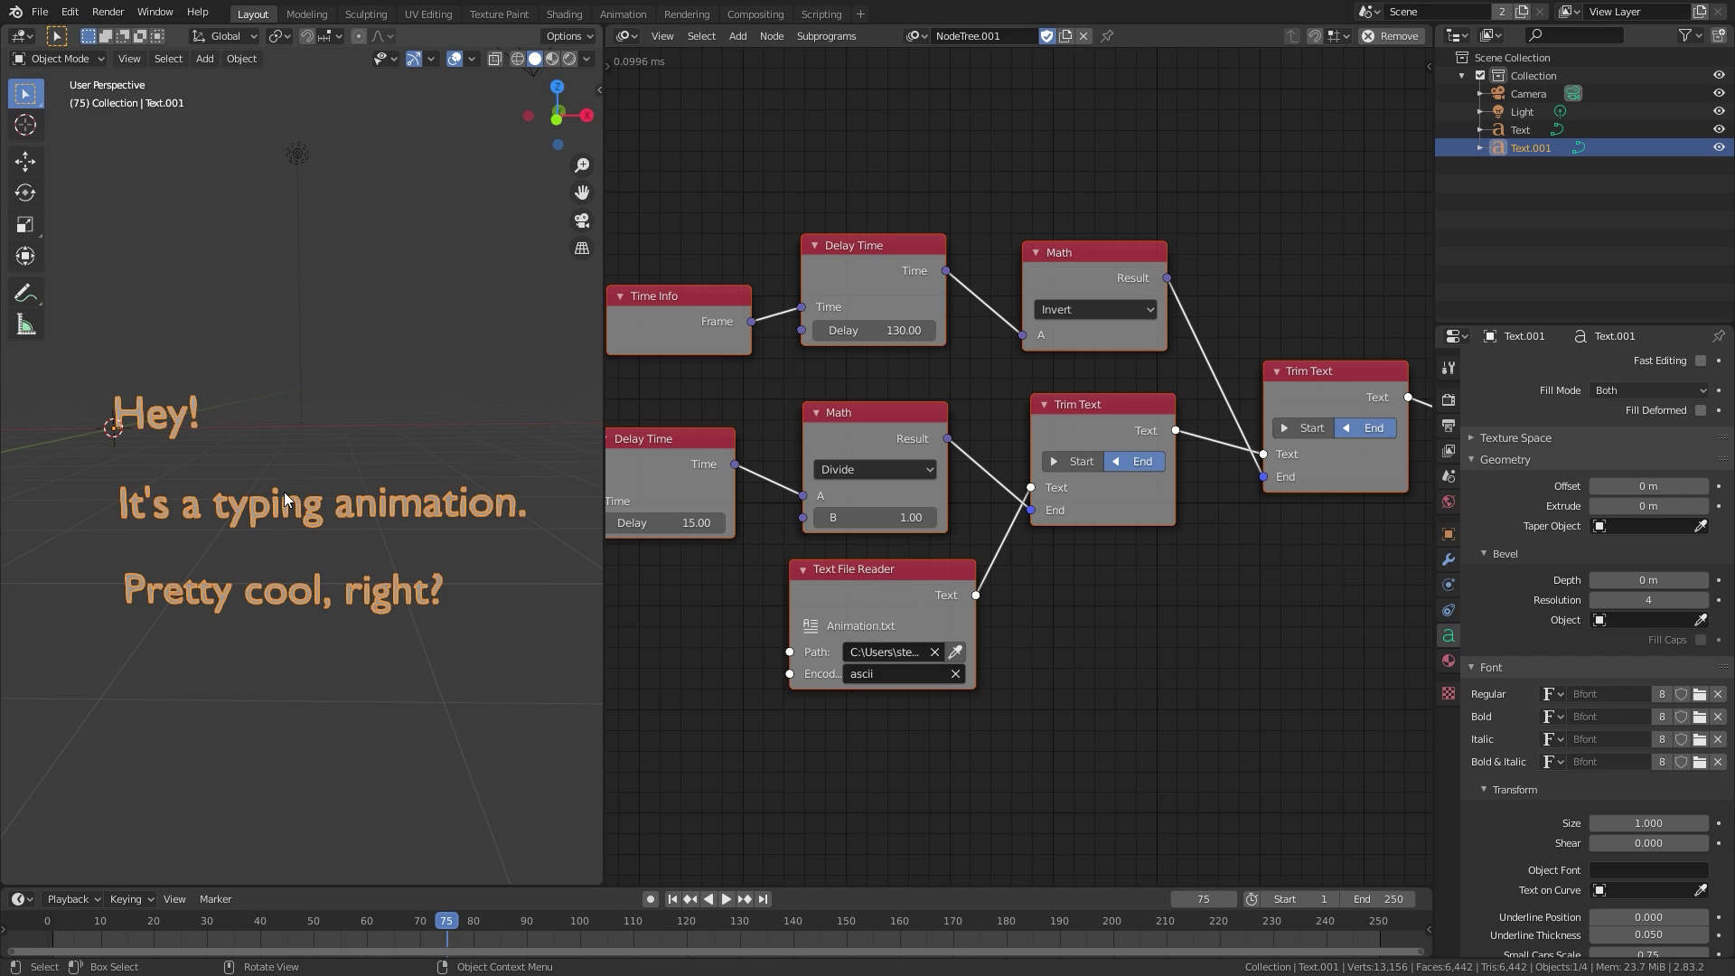
pyautogui.hotkey('alt', 'Tab')
pyautogui.rightClick(581, 286)
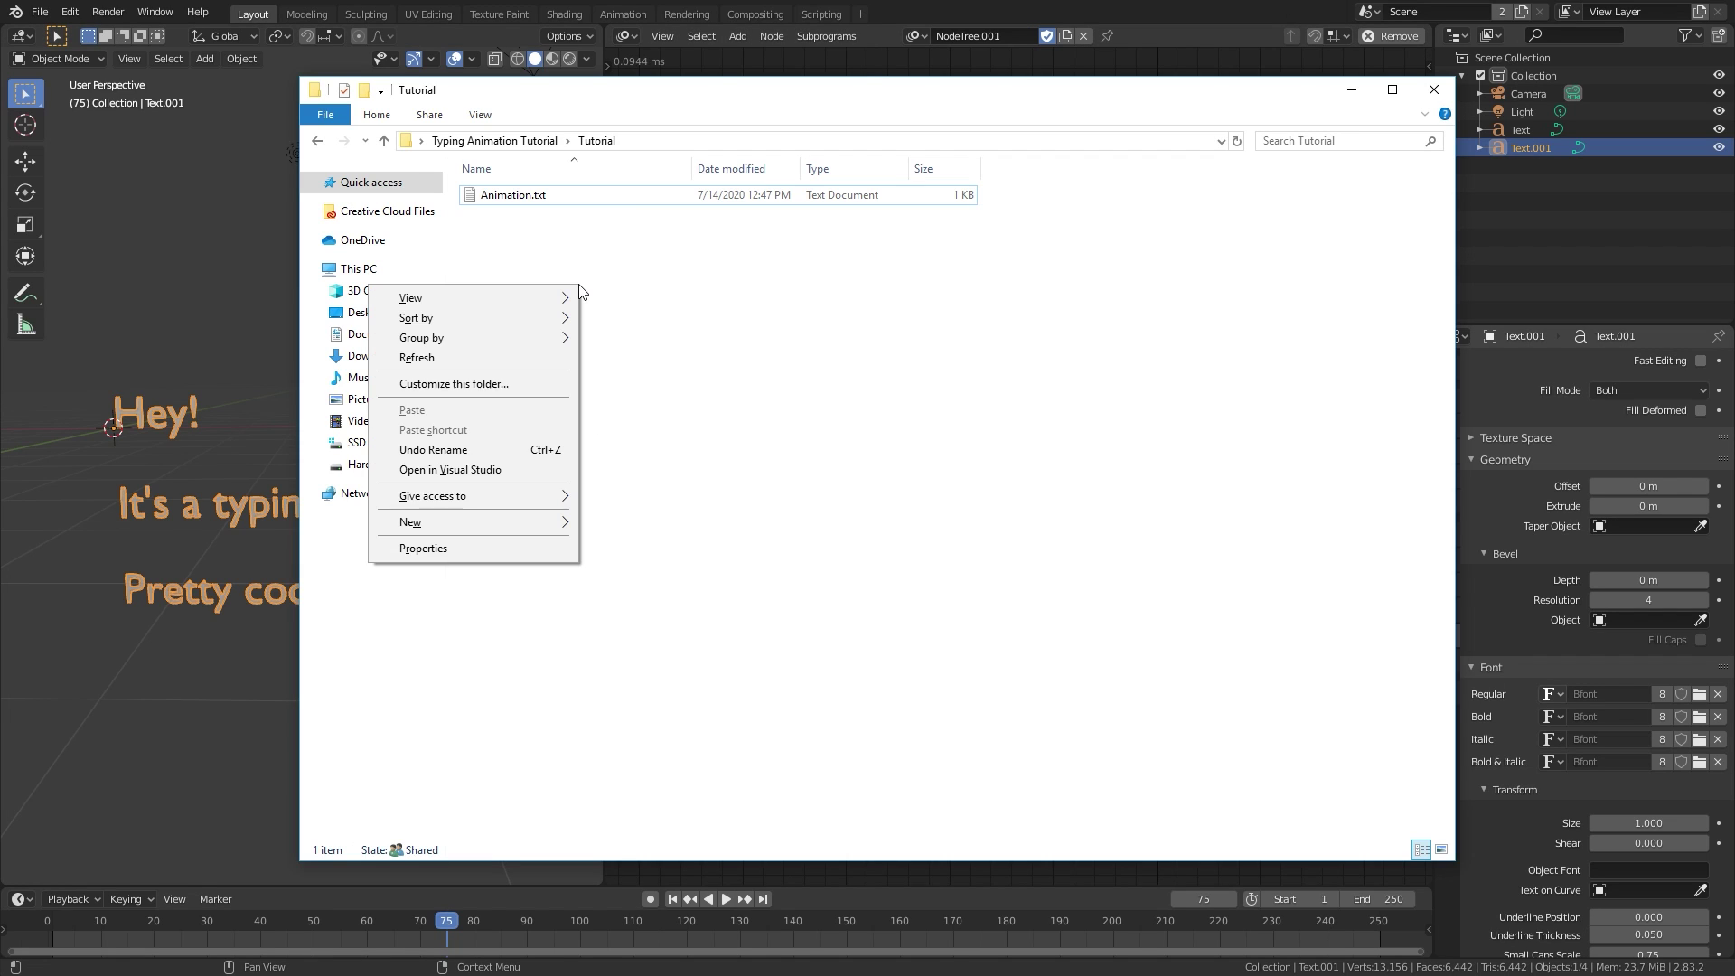
pyautogui.moveTo(535, 524)
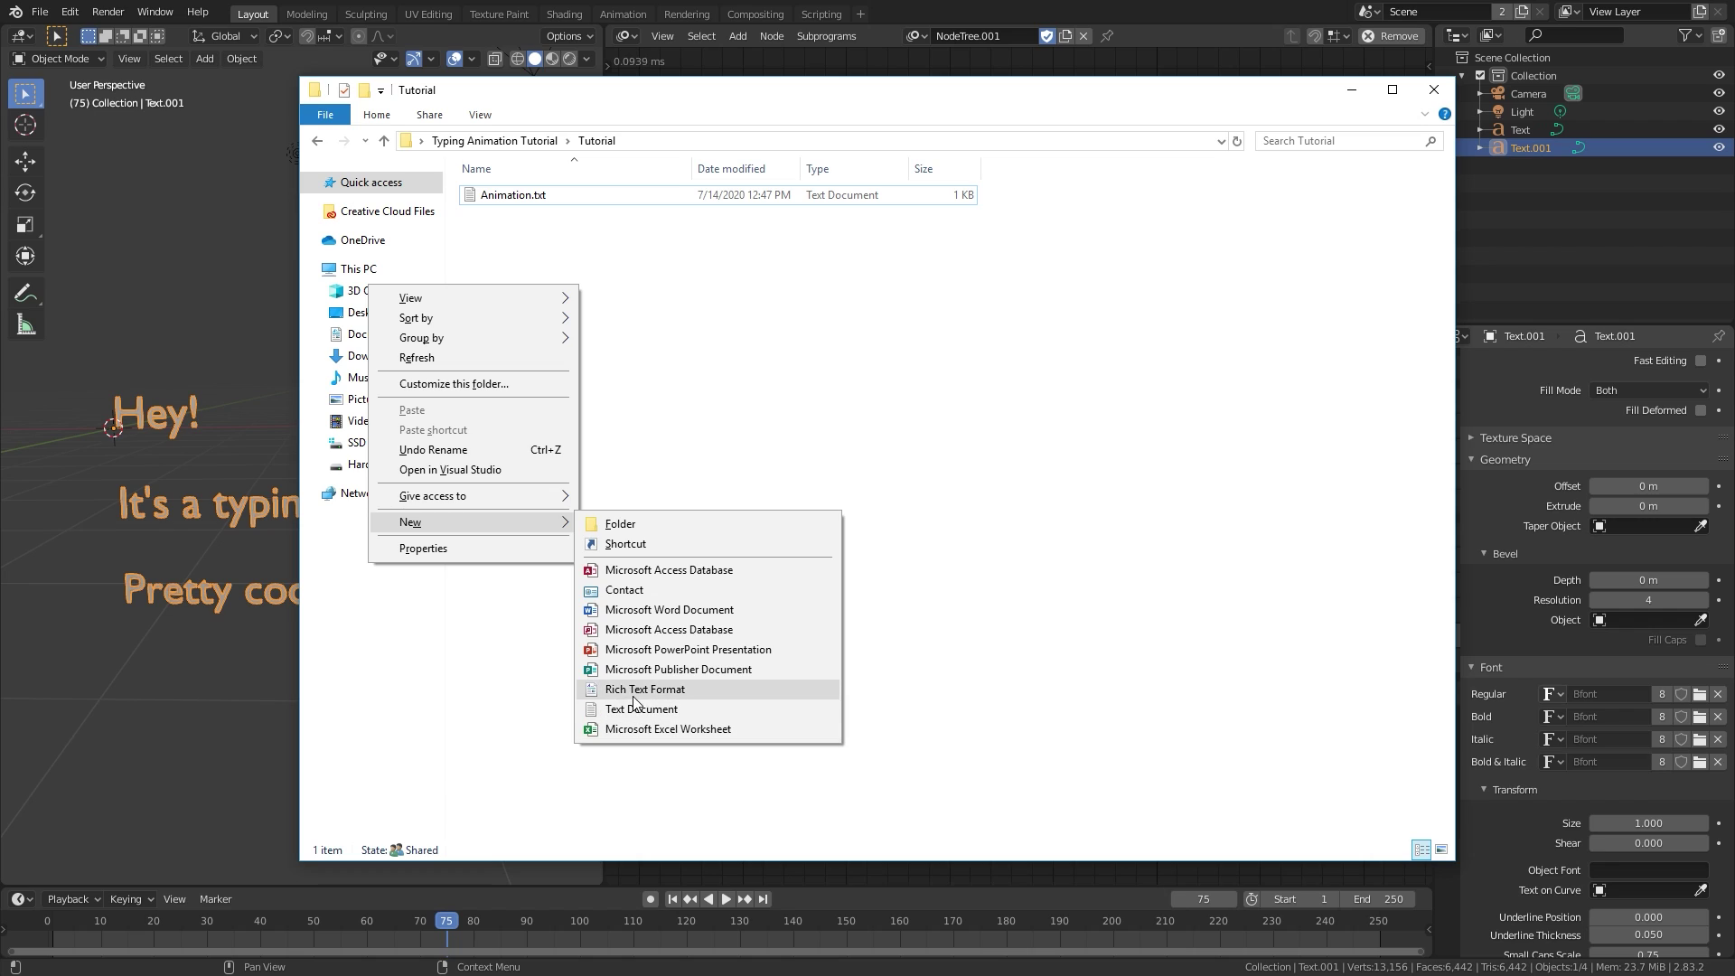
pyautogui.click(637, 703)
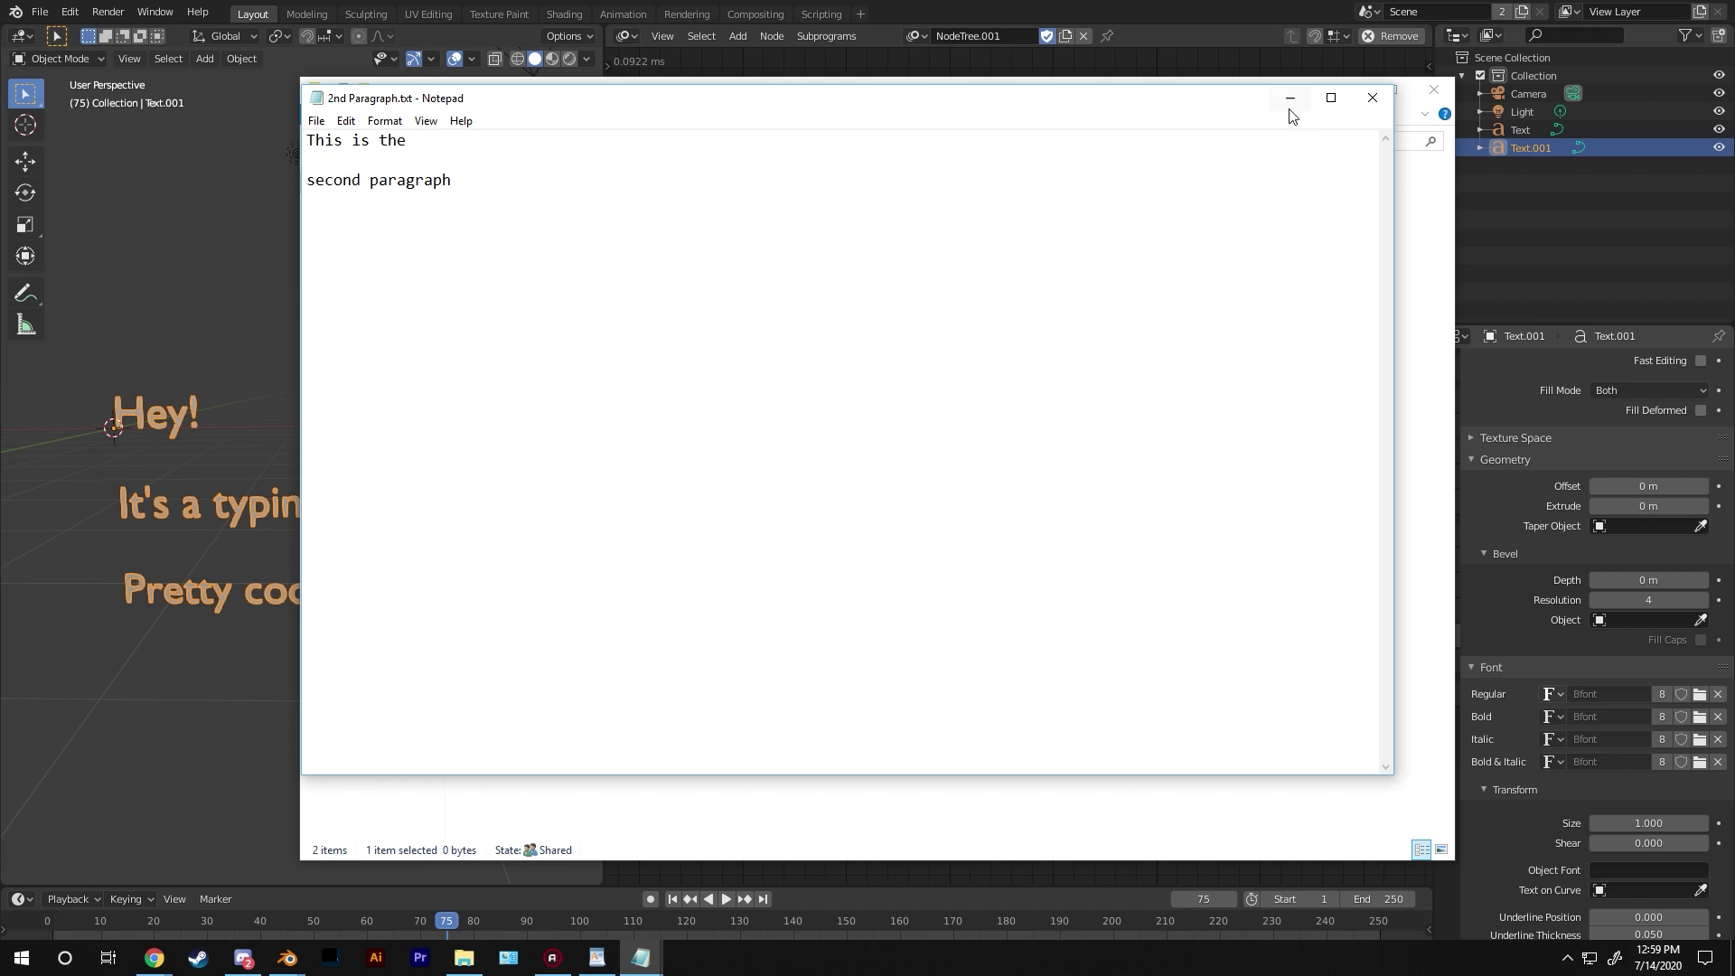
pyautogui.hotkey('alt', 'Tab')
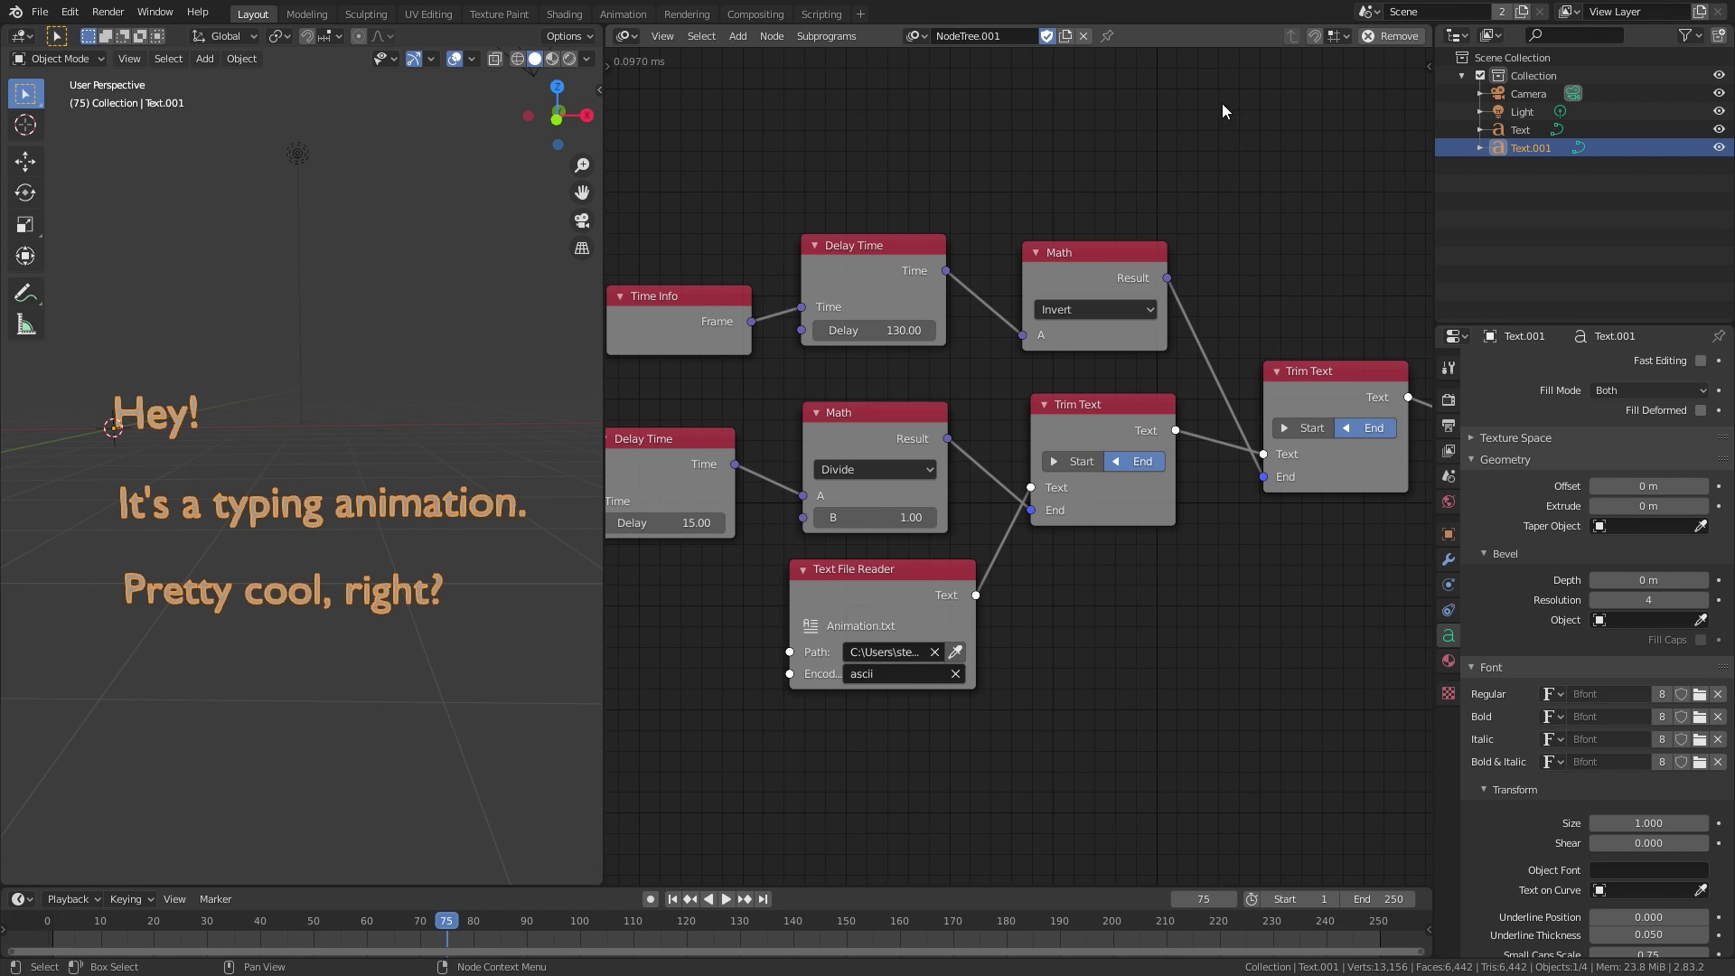
# Load 2nd Paragraph.txt from the Tutorial folder into the Text File Reader node of NodeTree.001.
pyautogui.click(960, 658)
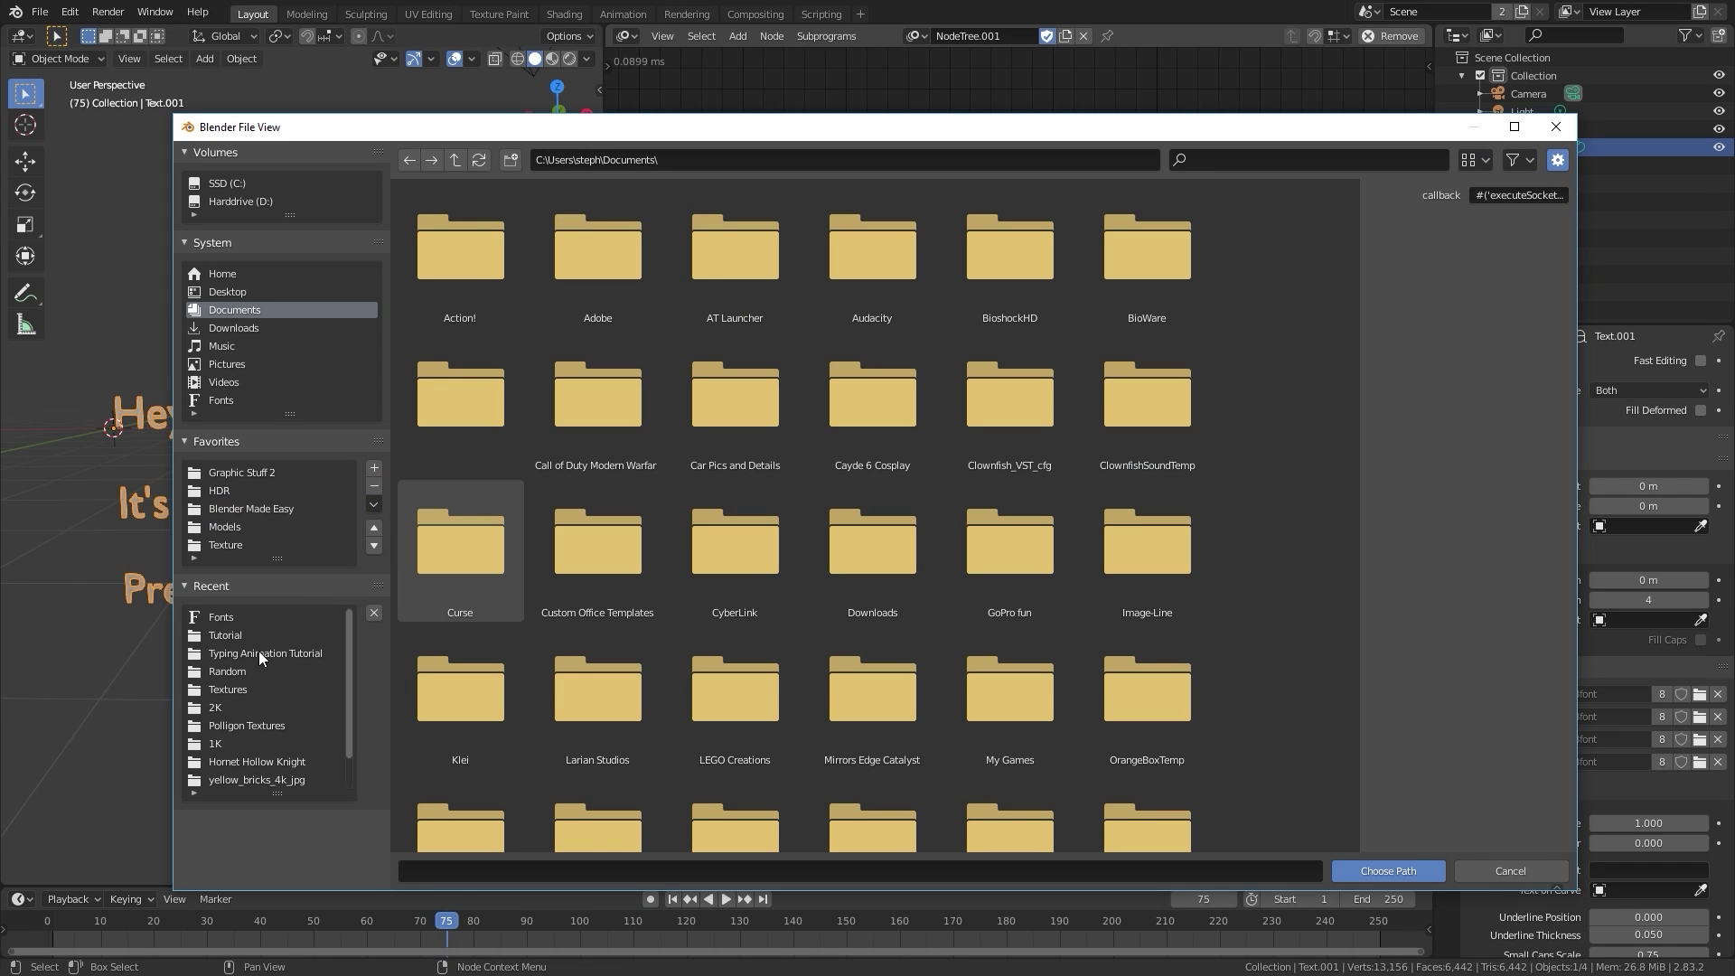
pyautogui.click(237, 635)
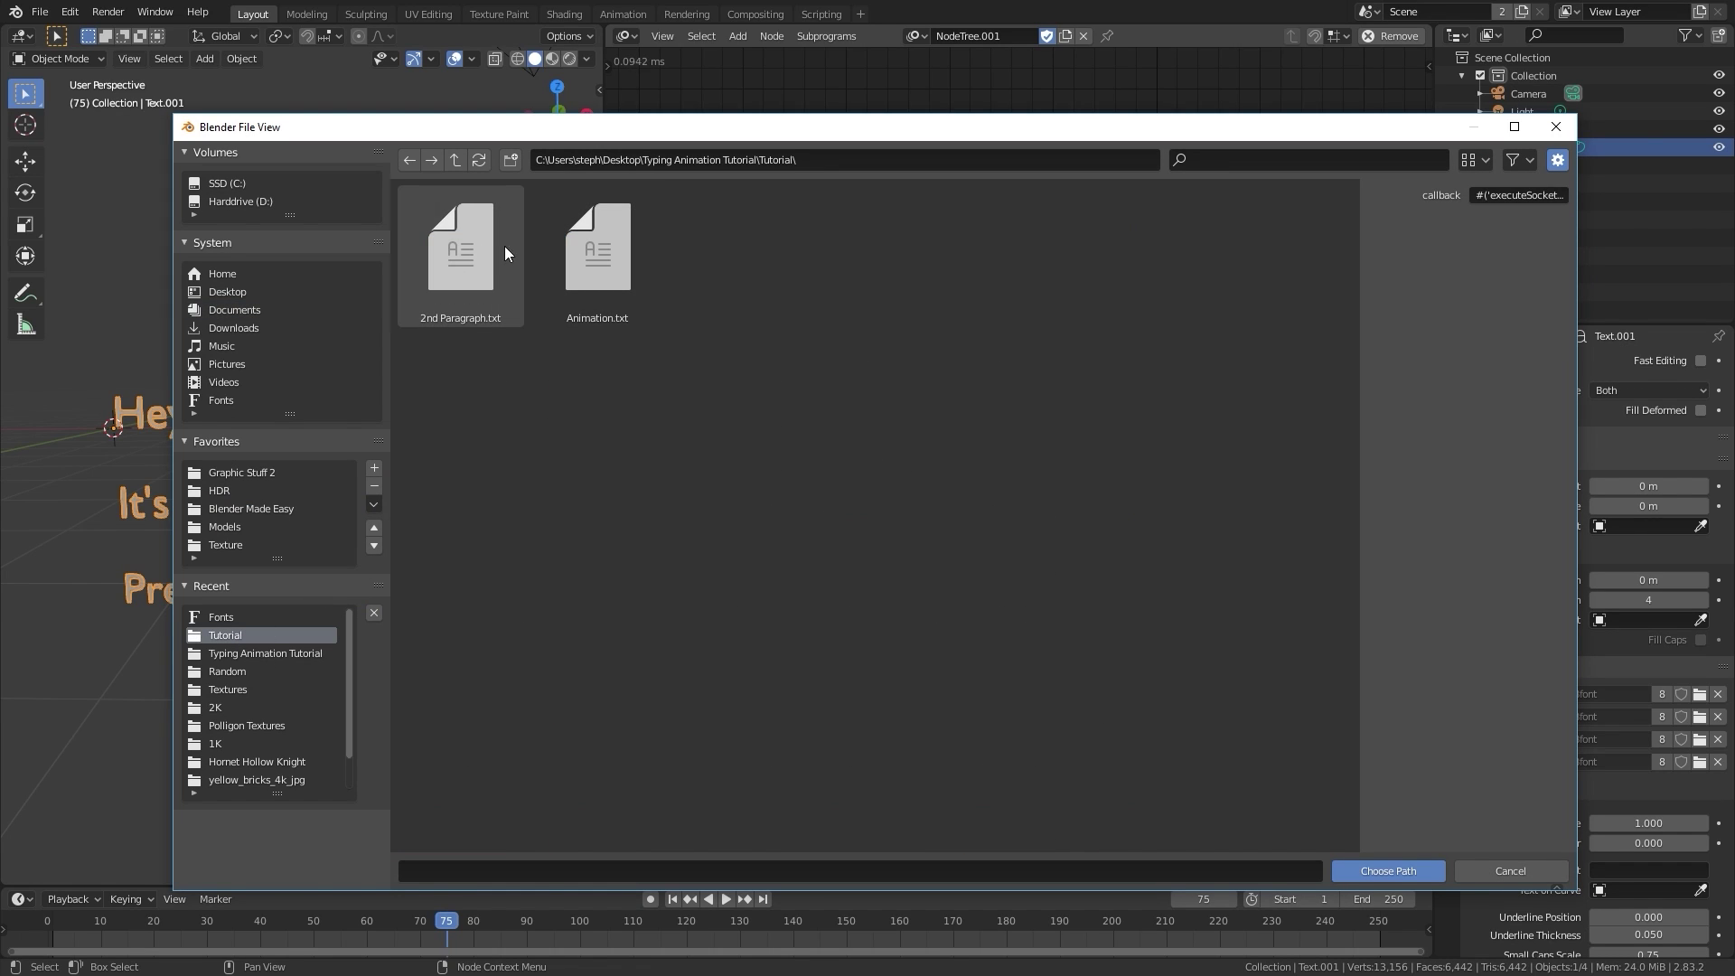
pyautogui.click(469, 259)
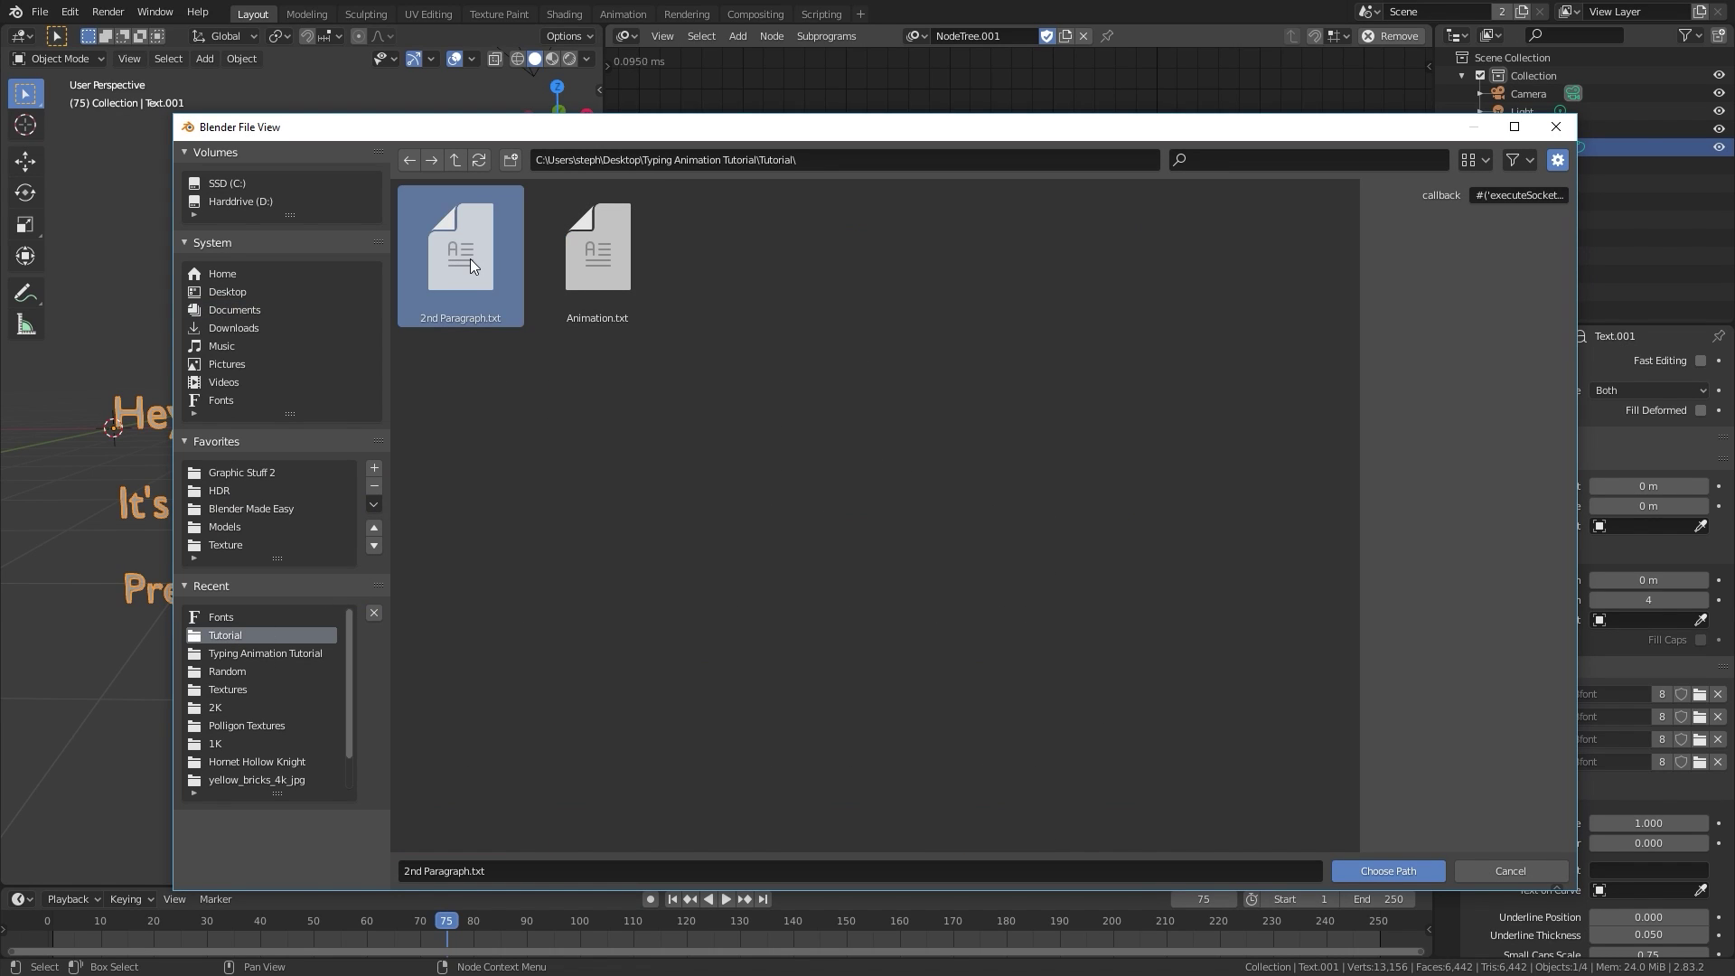
pyautogui.click(1389, 871)
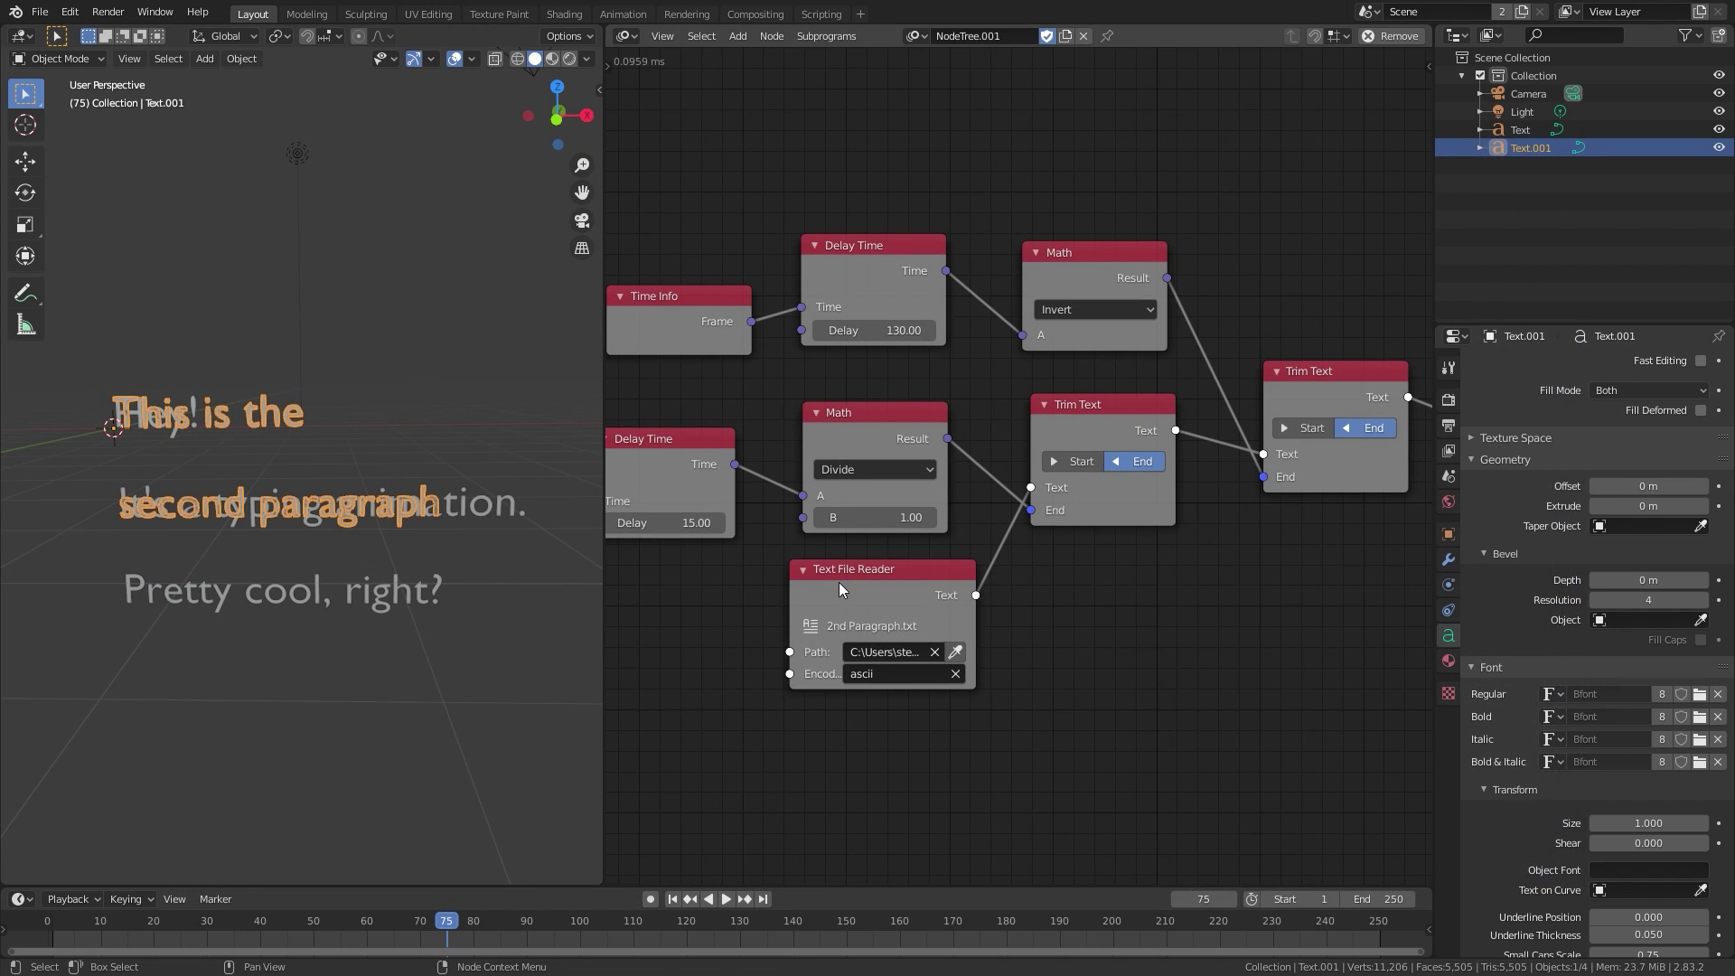
# Scrub the timeline to frame 140 and set the Delay Time node feeding the Divide Math node to 140.
pyautogui.scroll(1, 1055, 452)
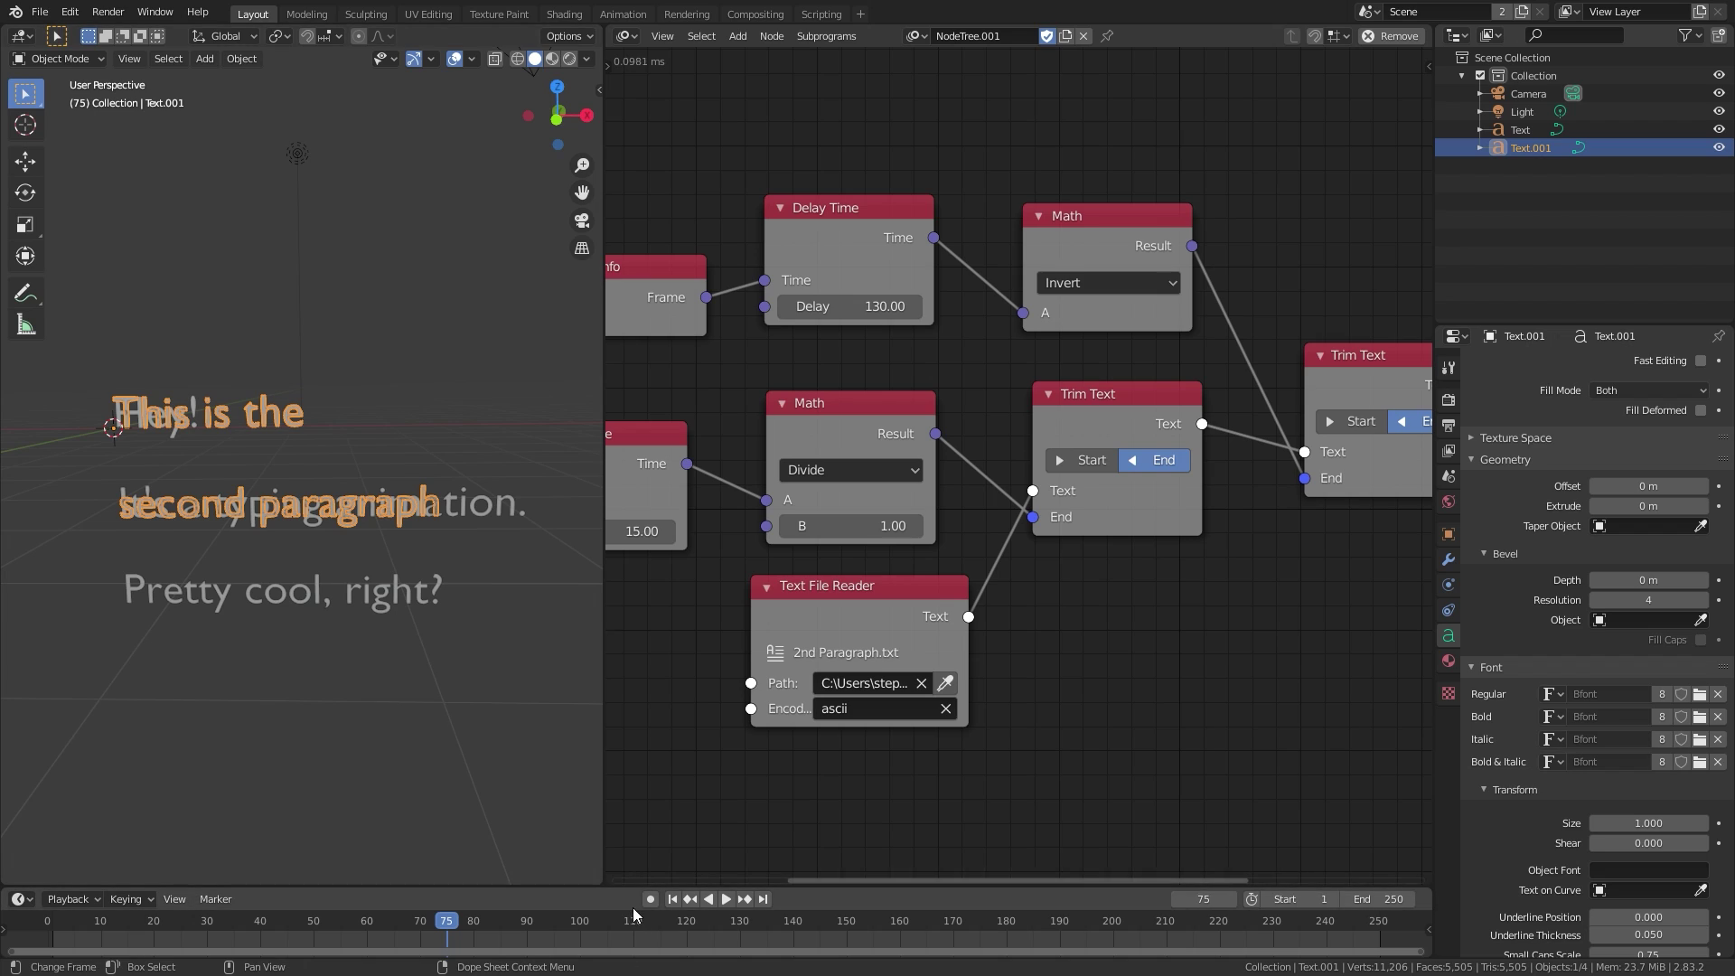
pyautogui.moveTo(720, 923); pyautogui.dragTo(792, 923)
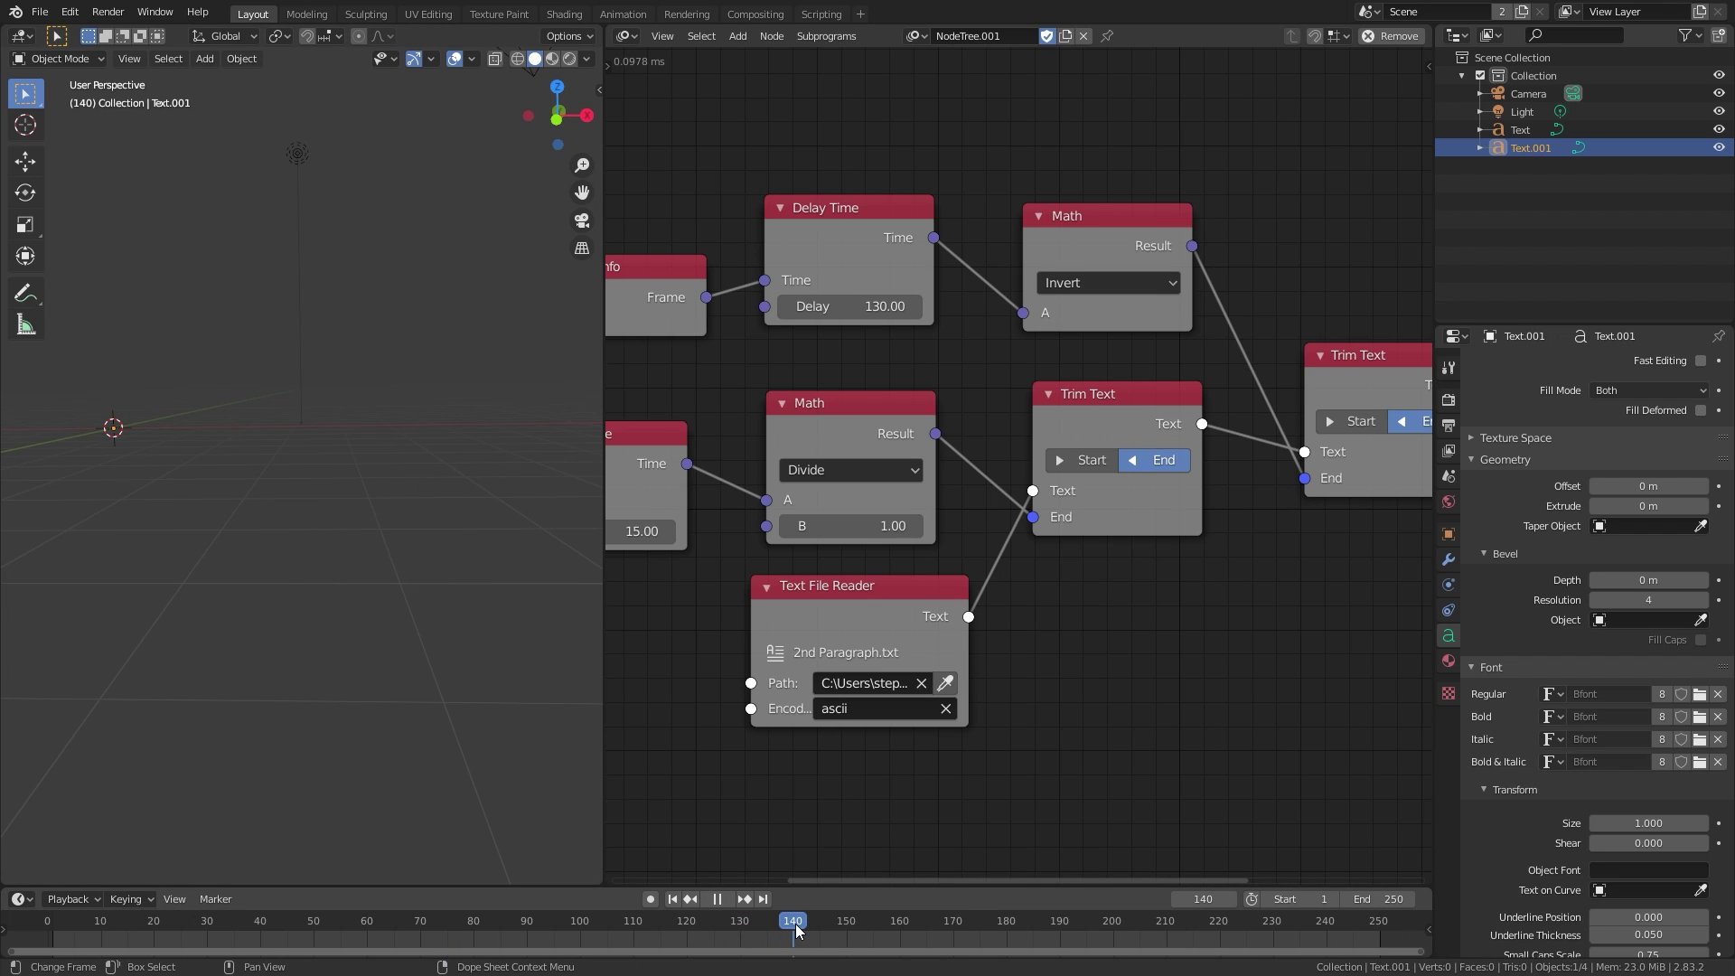
pyautogui.moveTo(638, 533); pyautogui.dragTo(904, 535, button='middle')
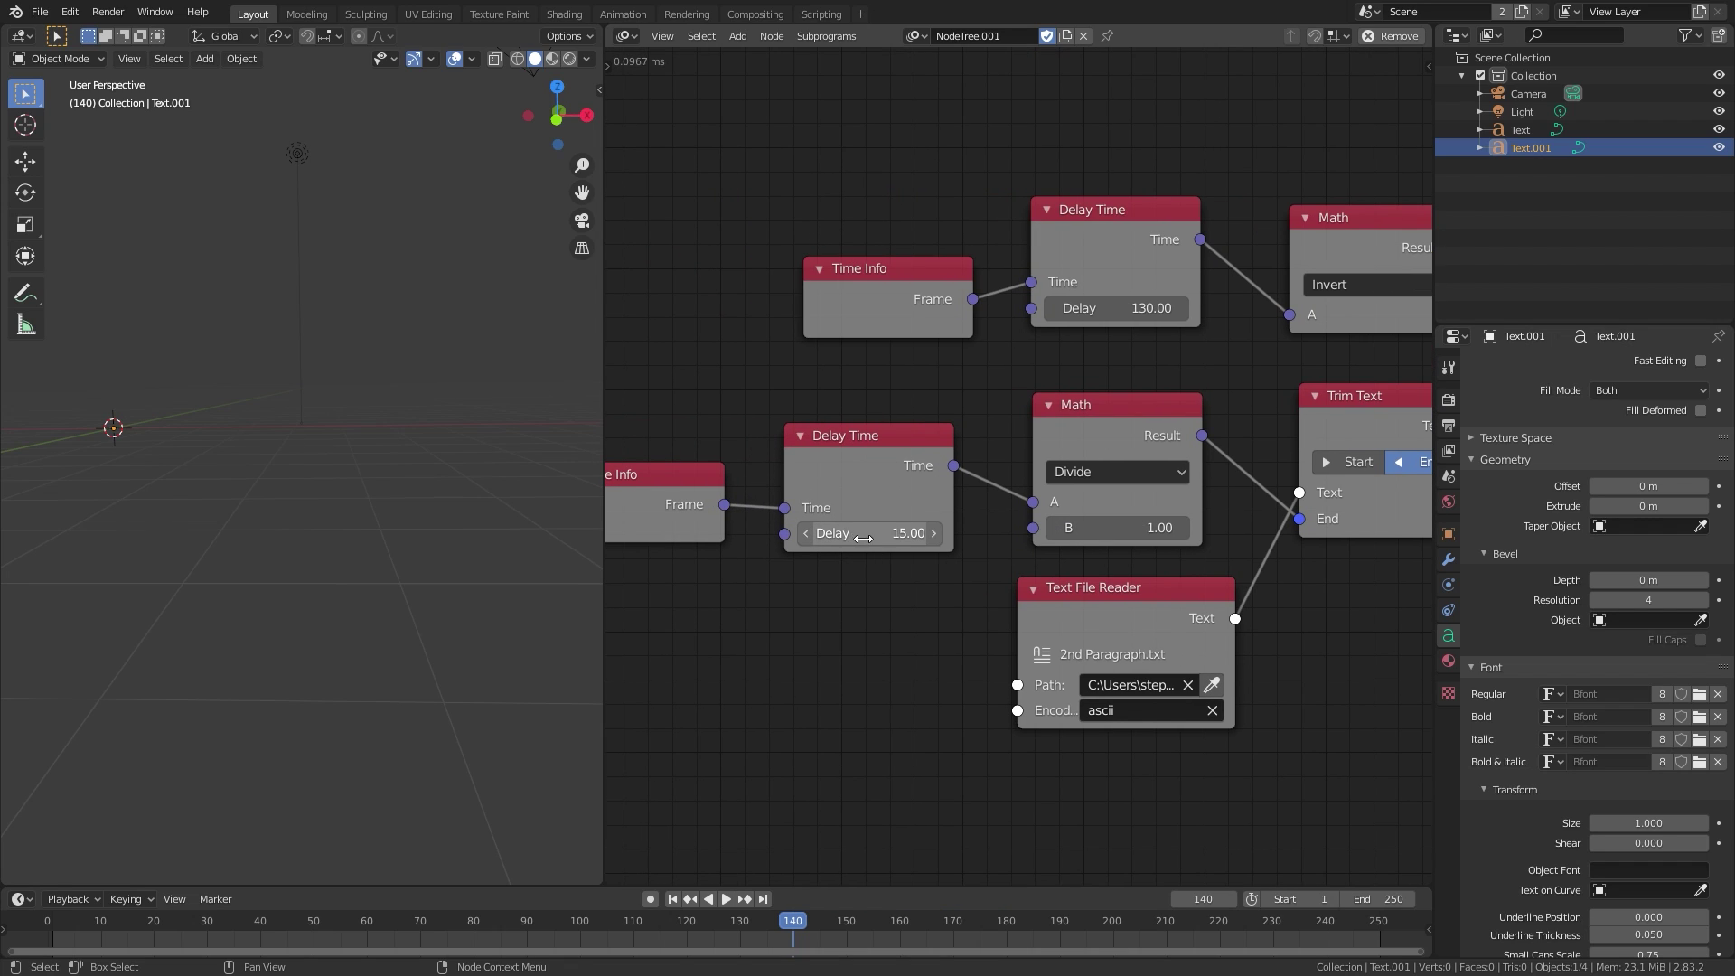
pyautogui.click(864, 534)
pyautogui.write('1')
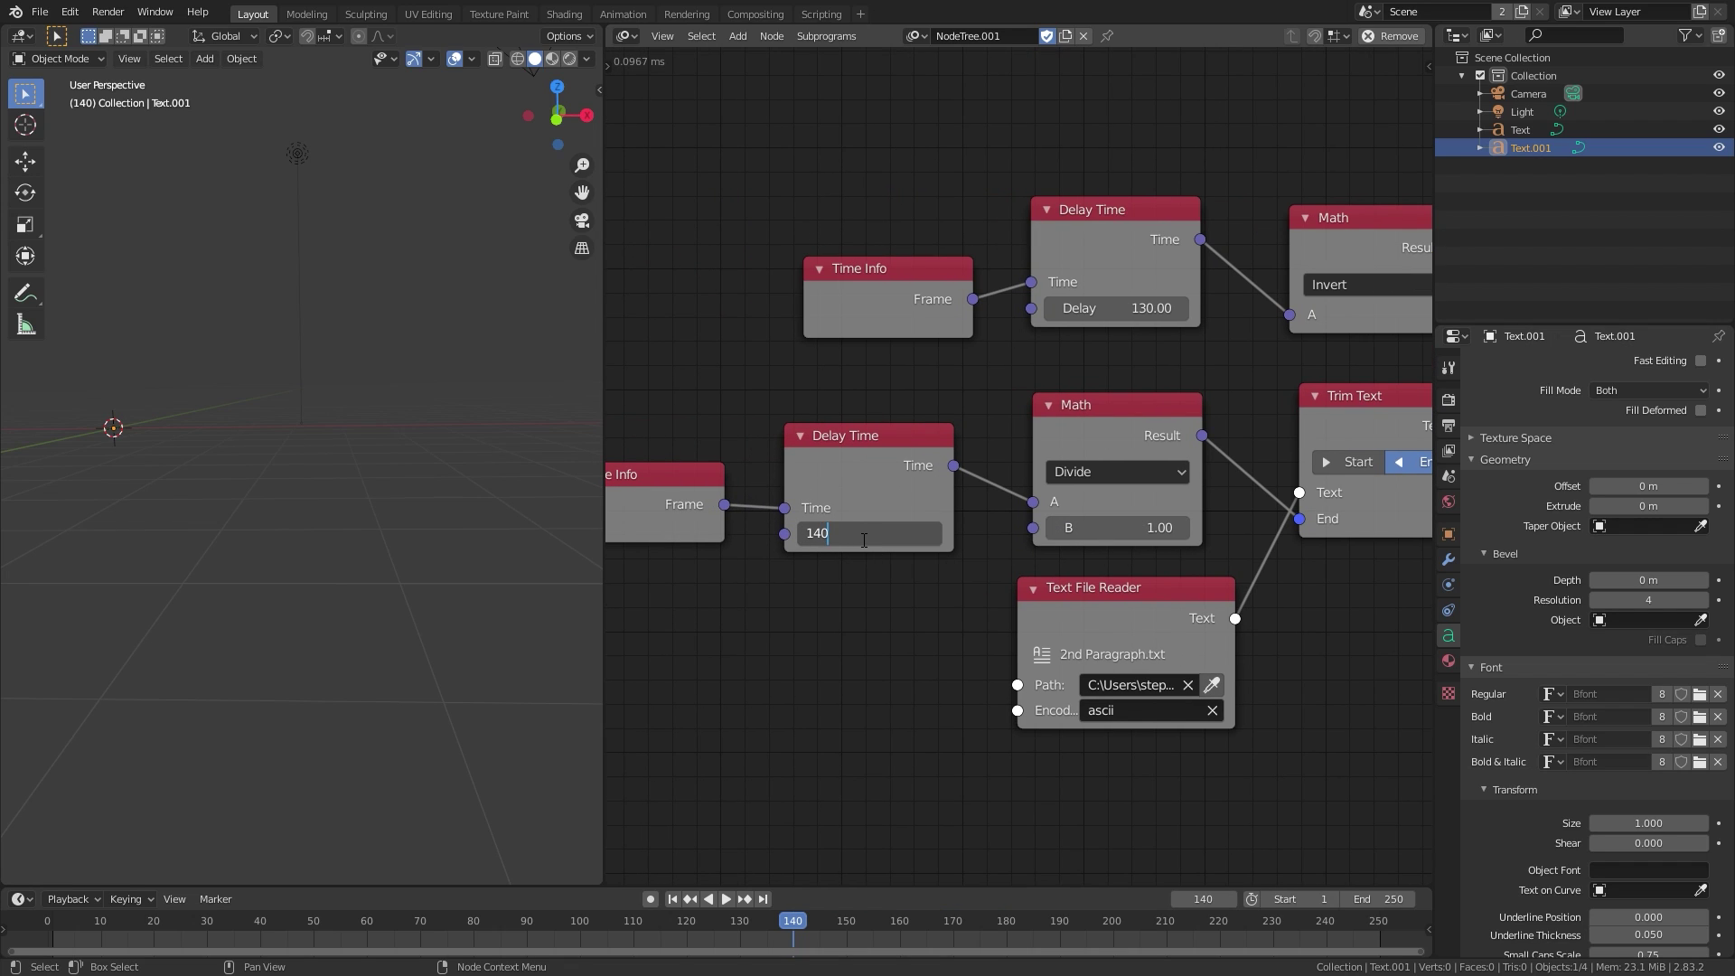
pyautogui.write('40')
pyautogui.press('Return')
# Set the delay of the Delay Time node feeding the Invert Math node to 250.
pyautogui.moveTo(1127, 302); pyautogui.dragTo(982, 321, button='middle')
pyautogui.click(976, 330)
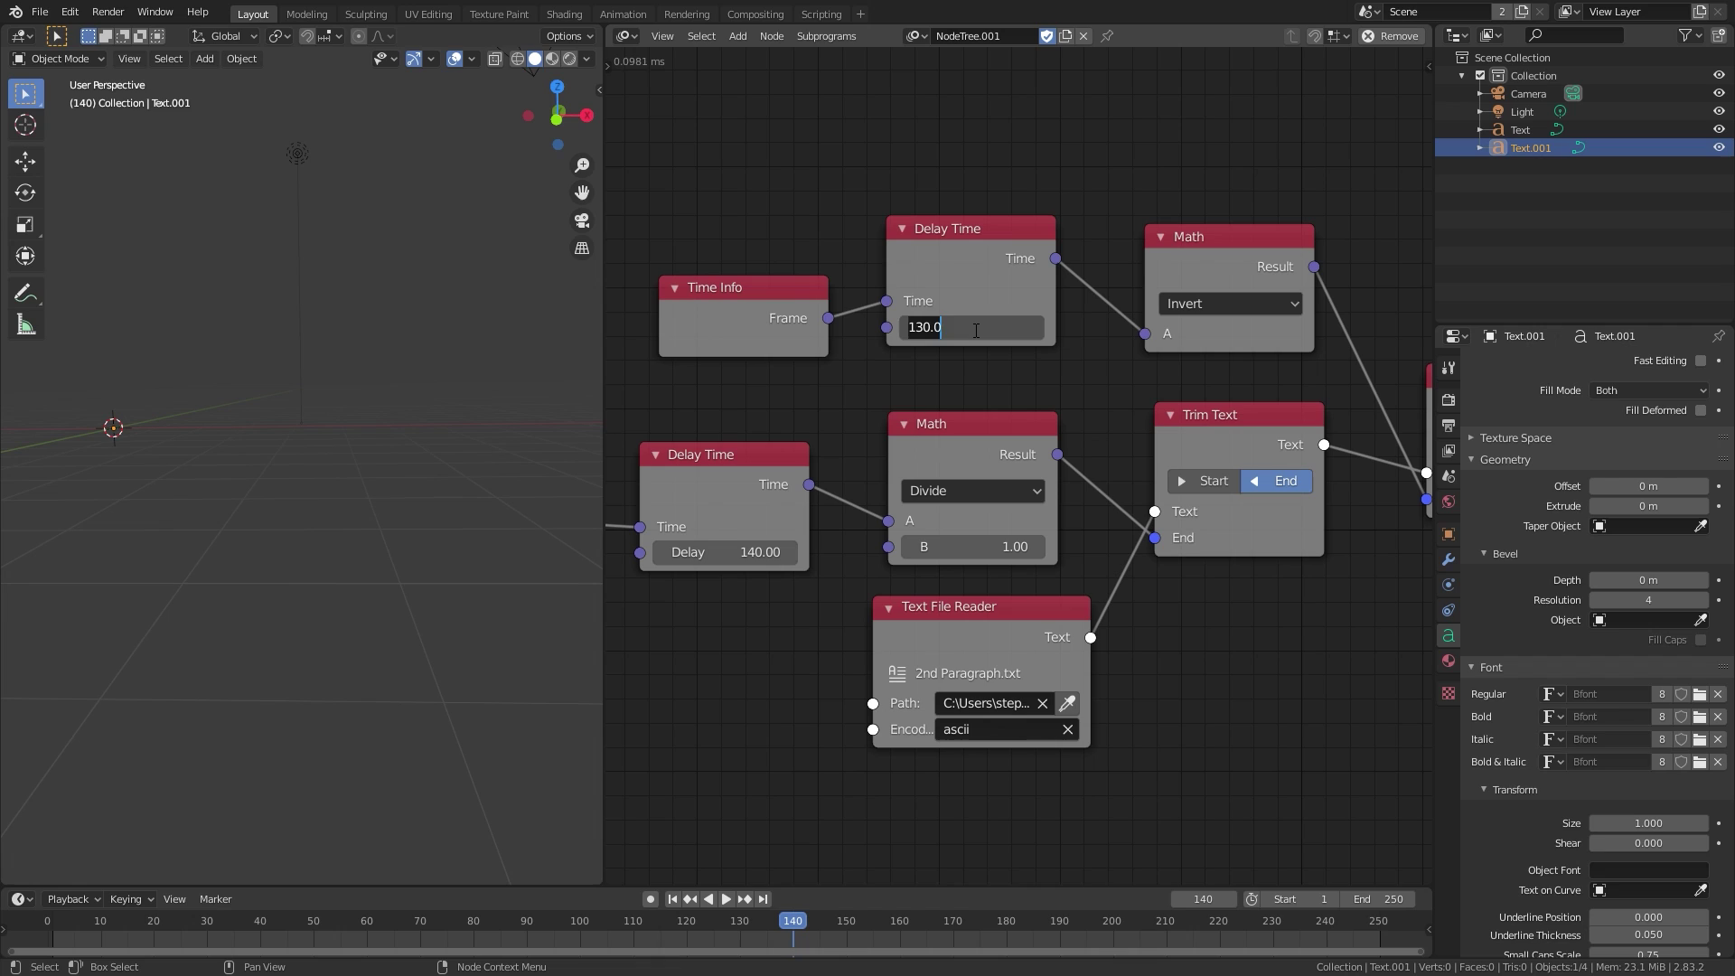
pyautogui.write('250')
pyautogui.press('Return')
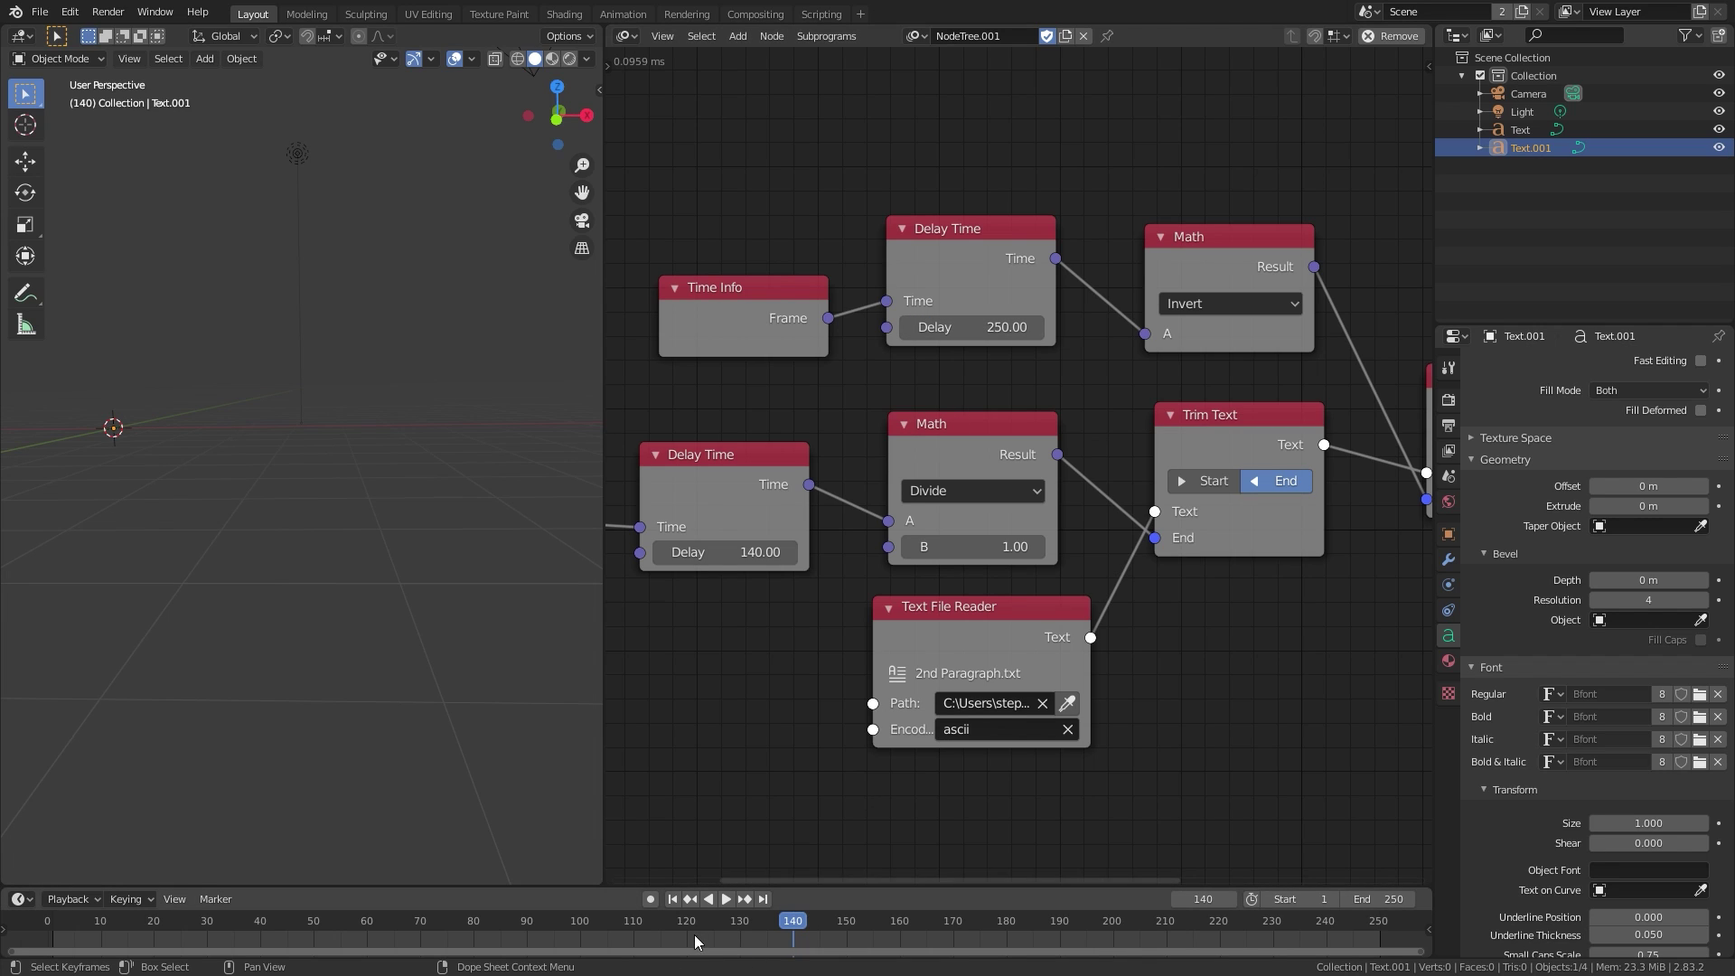
# Play the animation from the first frame to preview both texts typing in sequence, and stop playback.
pyautogui.click(671, 898)
pyautogui.press('space')
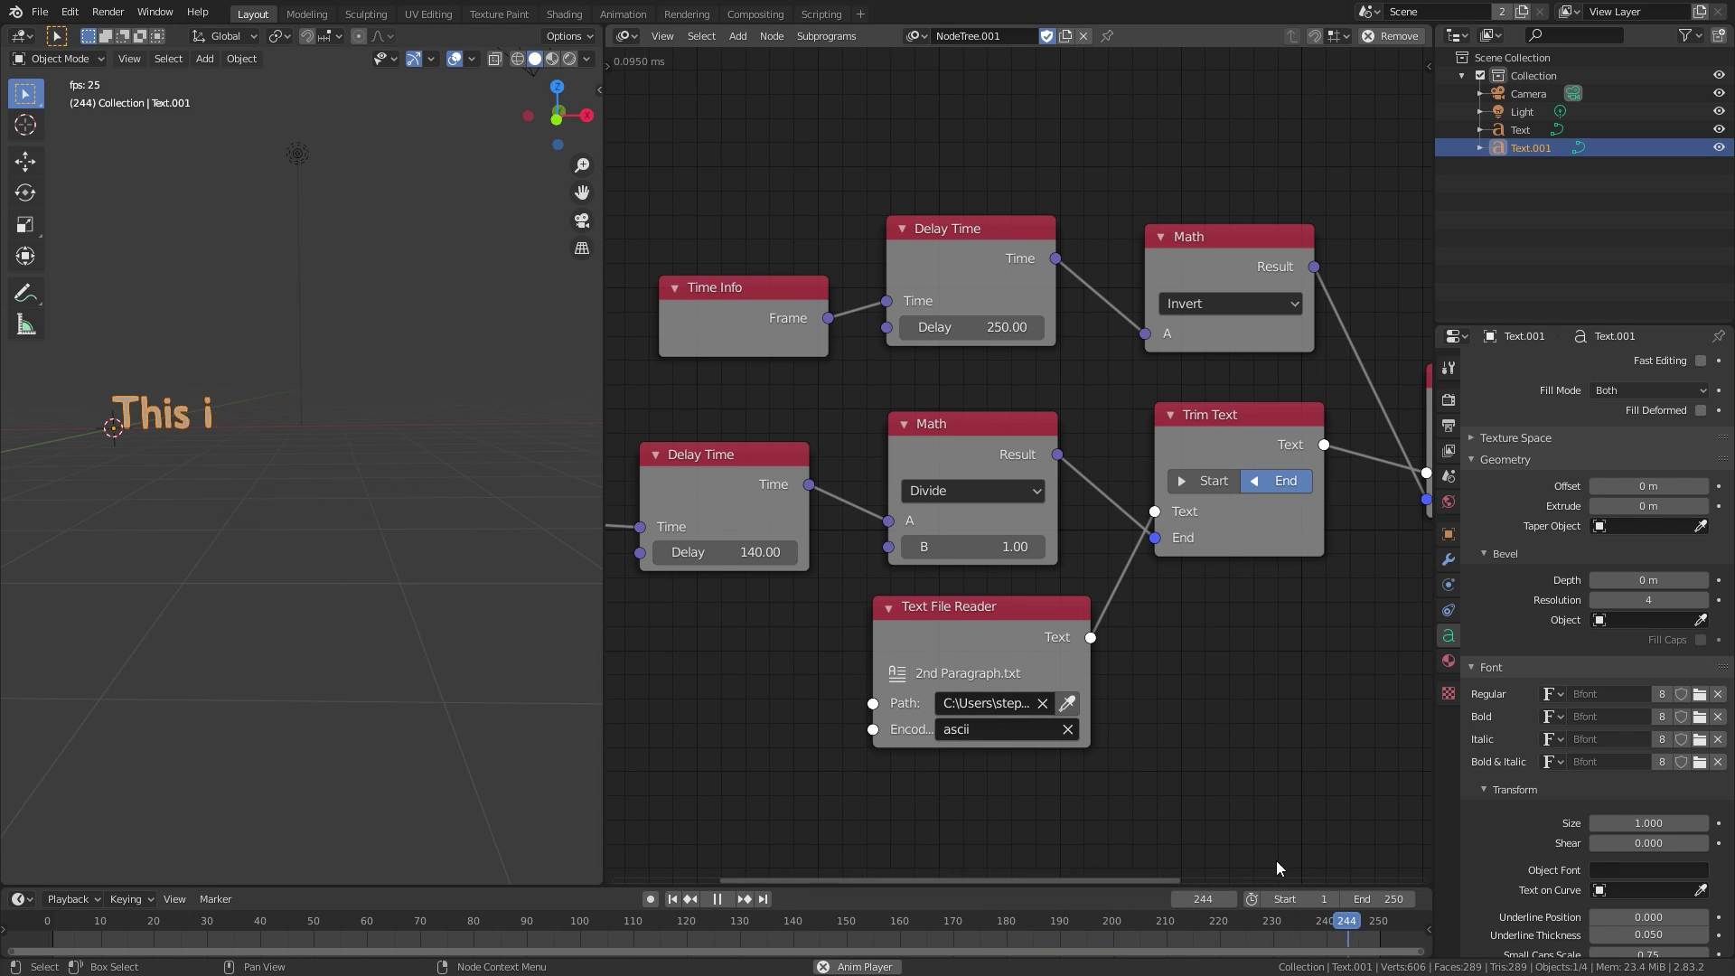
pyautogui.press('space')
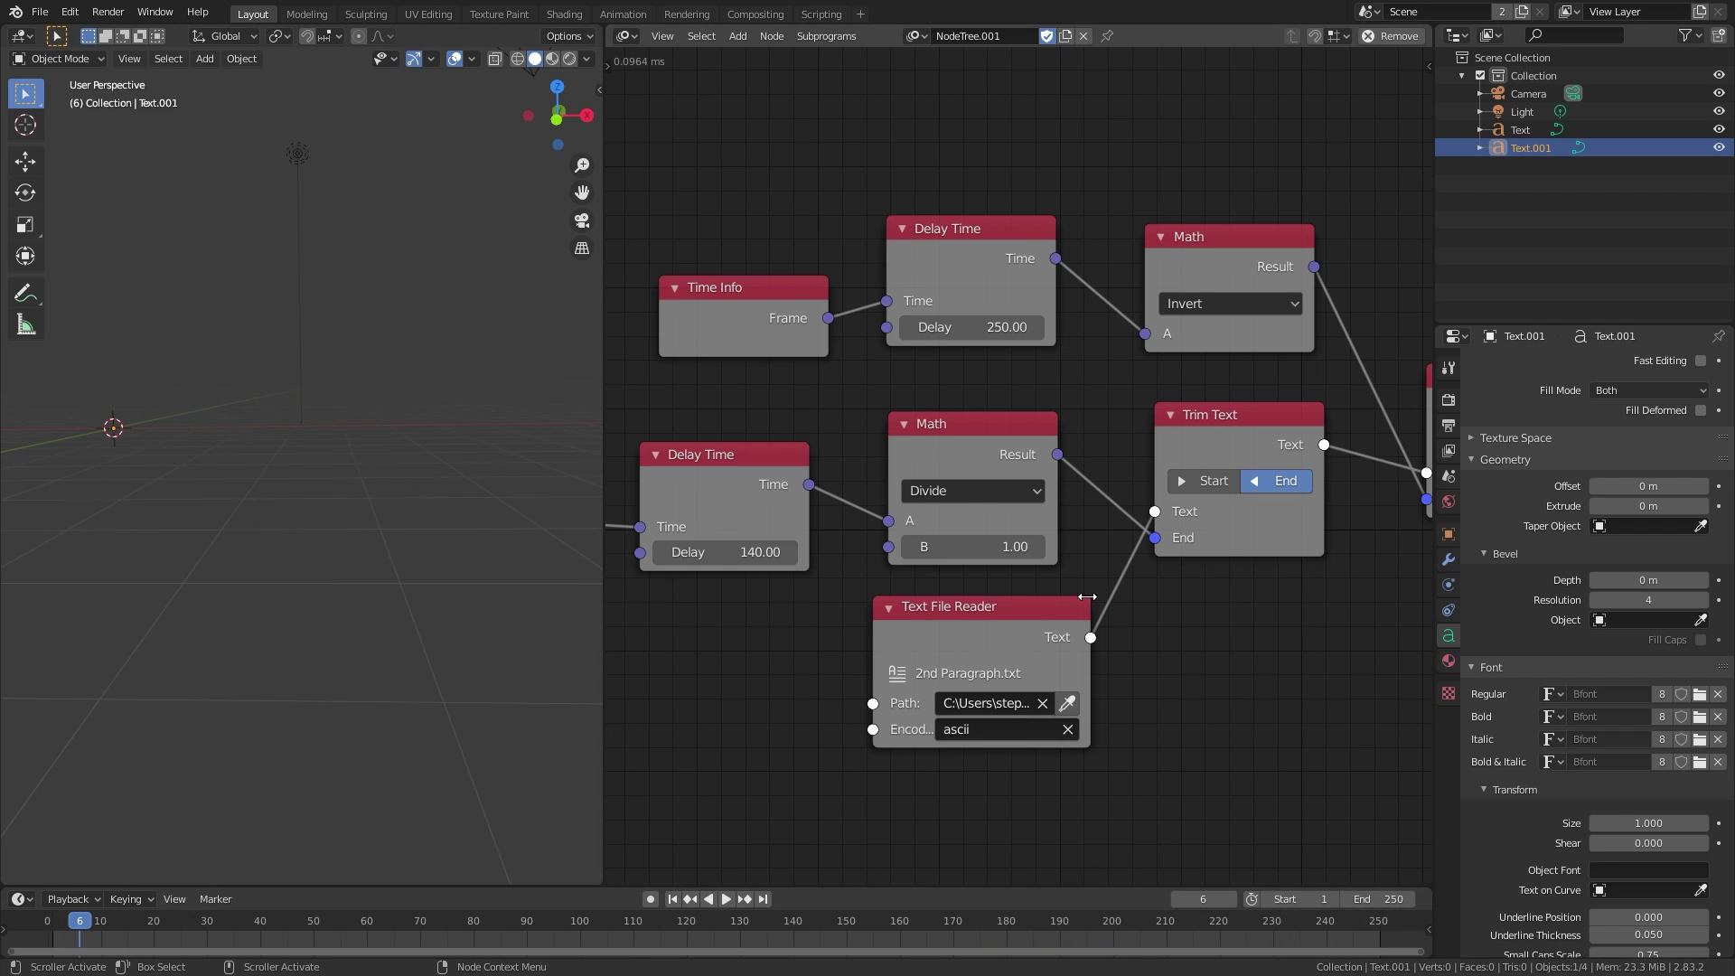
# Join the 3D viewport area into the node editor so the entire NodeTree.001 can be shown at a larger size.
pyautogui.scroll(-2, 1086, 596)
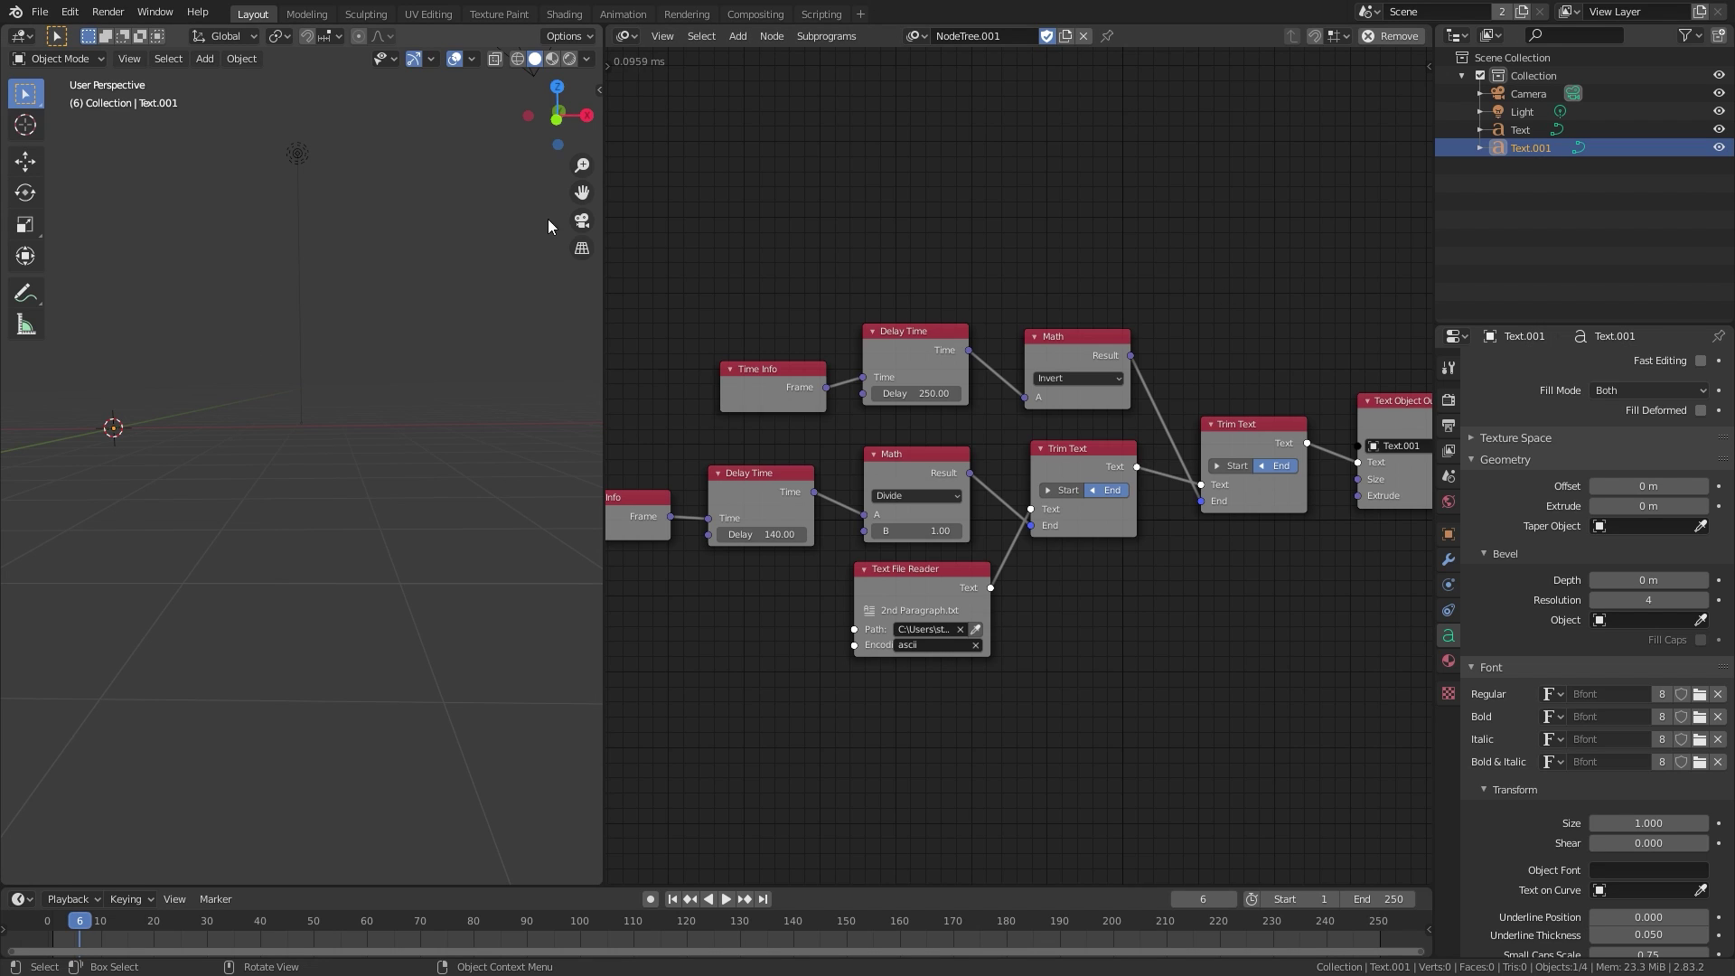
pyautogui.moveTo(506, 272); pyautogui.dragTo(423, 508, button='middle')
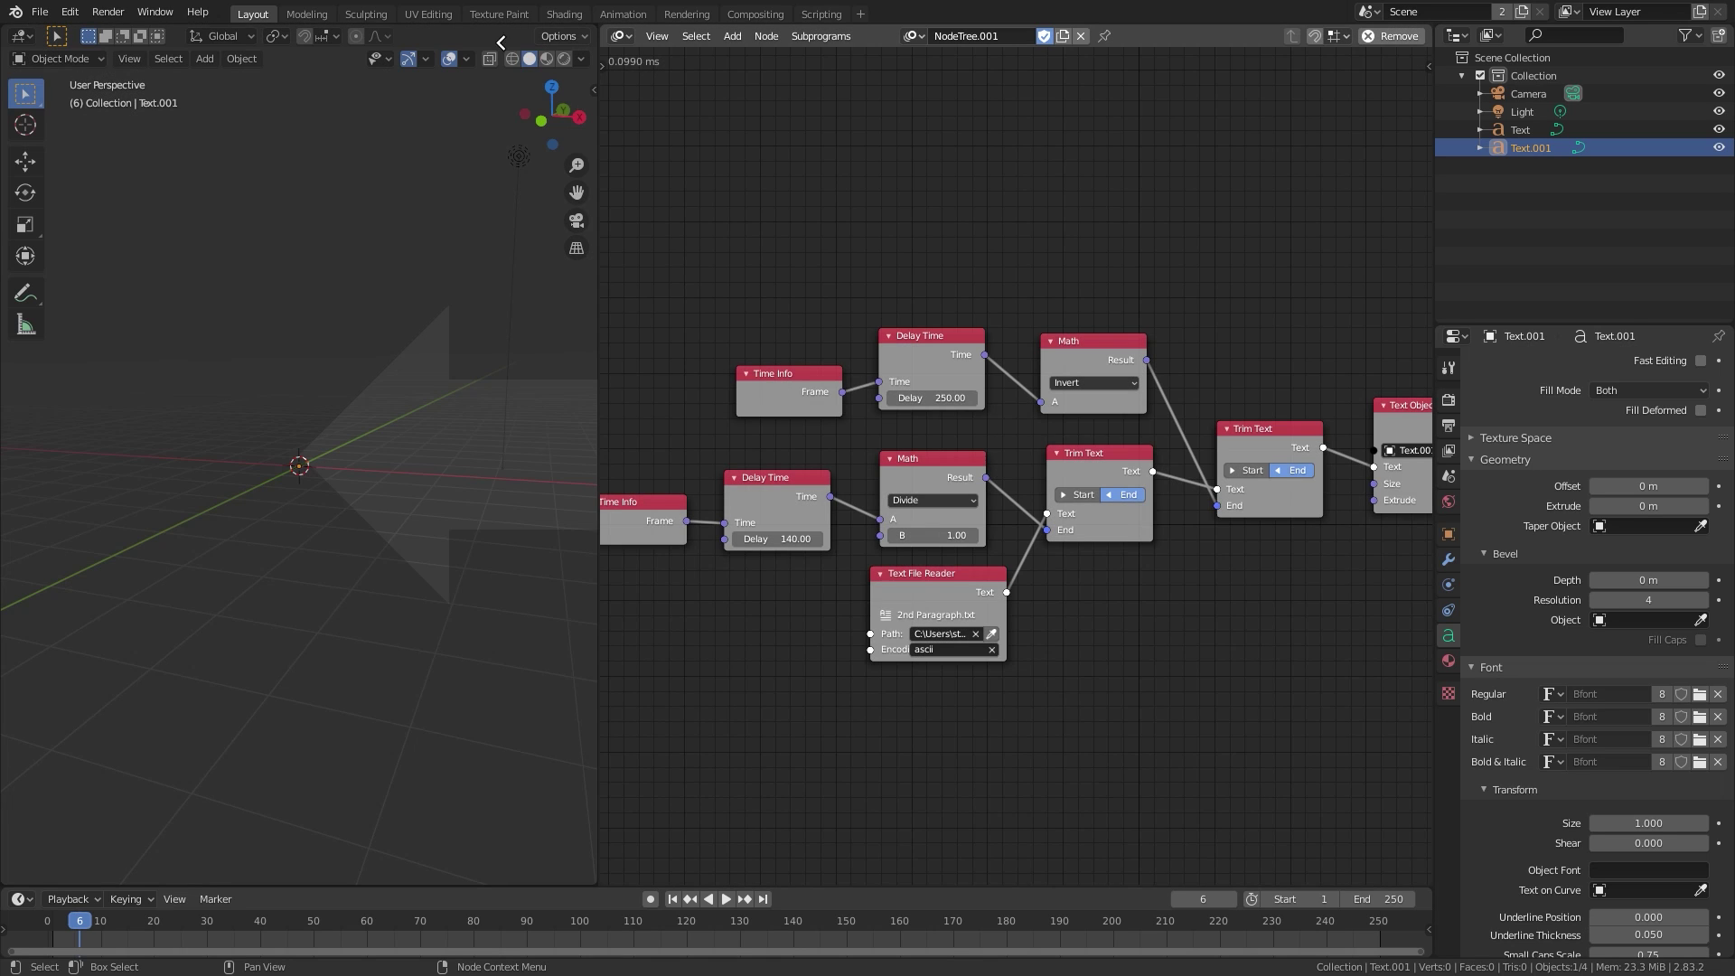
pyautogui.moveTo(423, 42); pyautogui.dragTo(415, 43)
pyautogui.scroll(2, 730, 470)
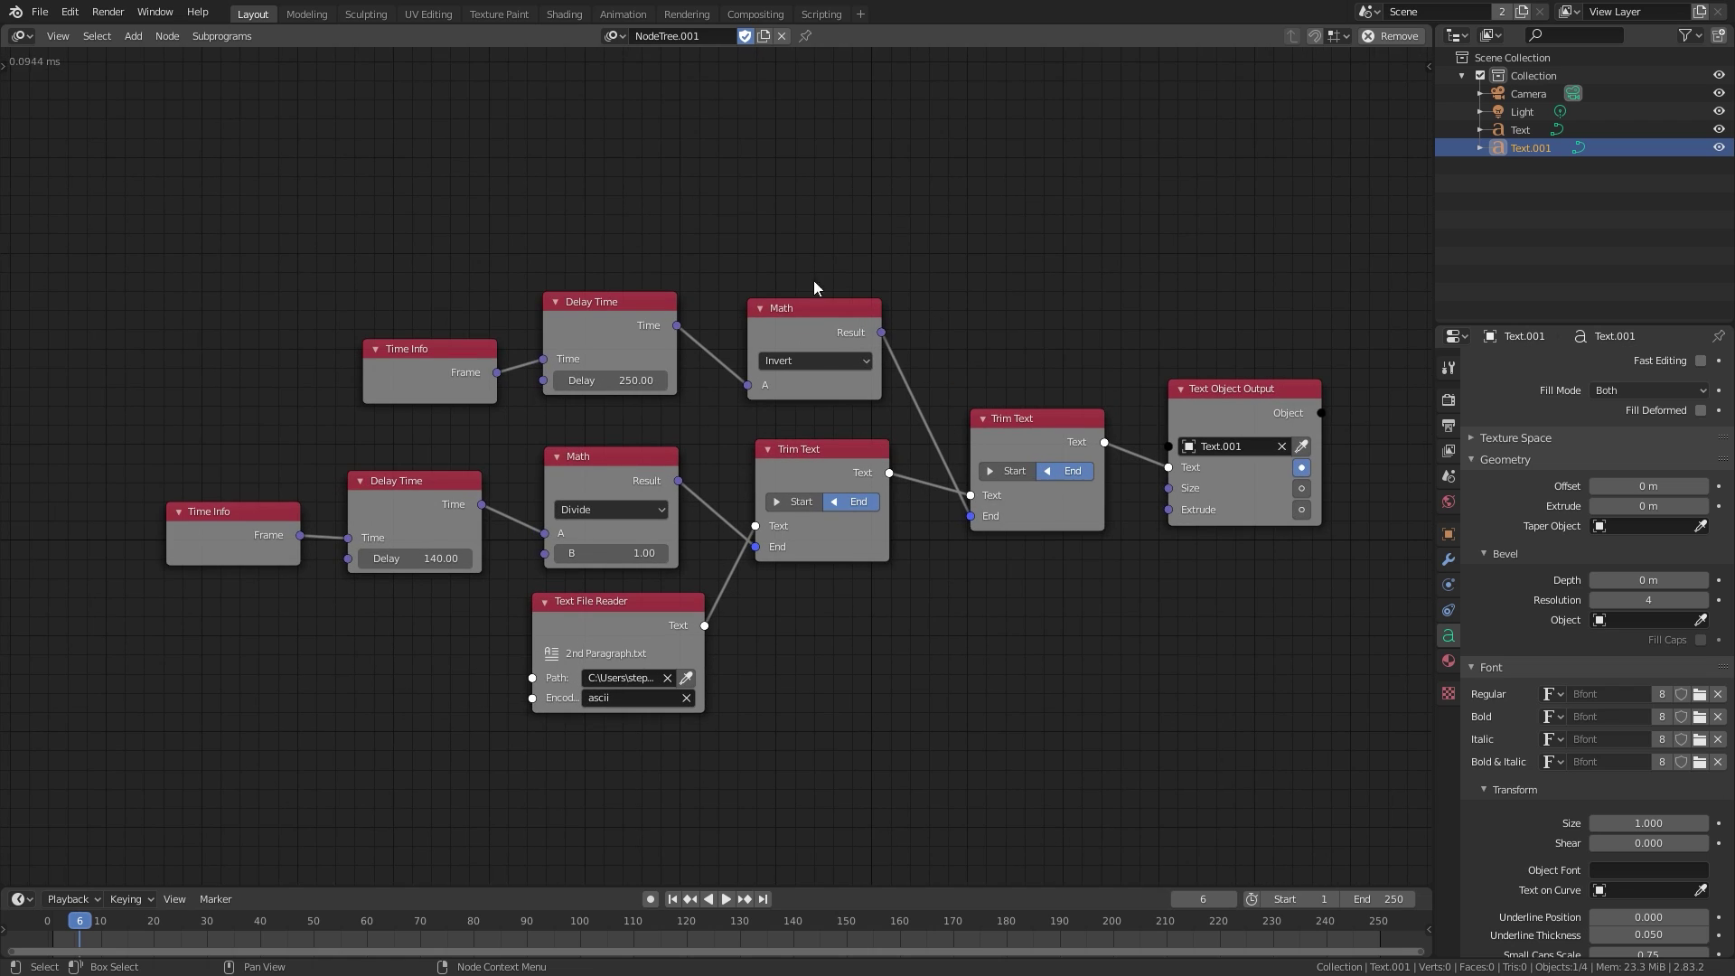
pyautogui.scroll(2, 816, 283)
pyautogui.moveTo(834, 396); pyautogui.dragTo(788, 386, button='middle')
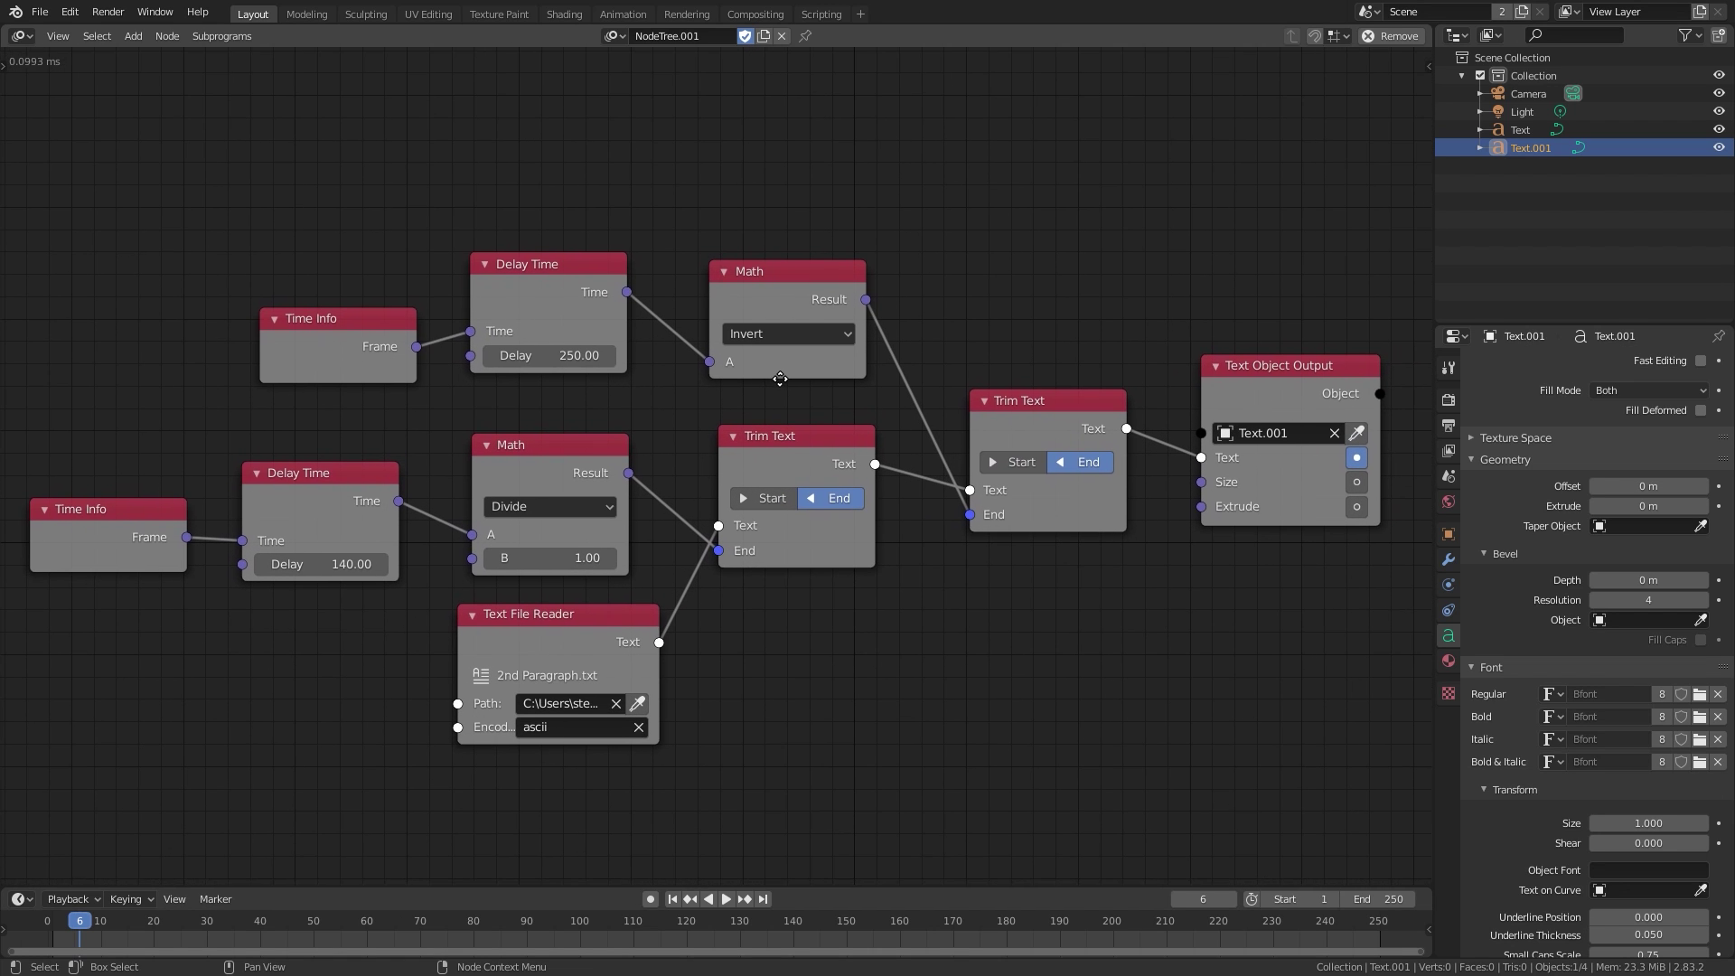
# Switch the node editor to the original NodeTree and move the timeline to frame 16.
pyautogui.click(614, 36)
pyautogui.click(639, 62)
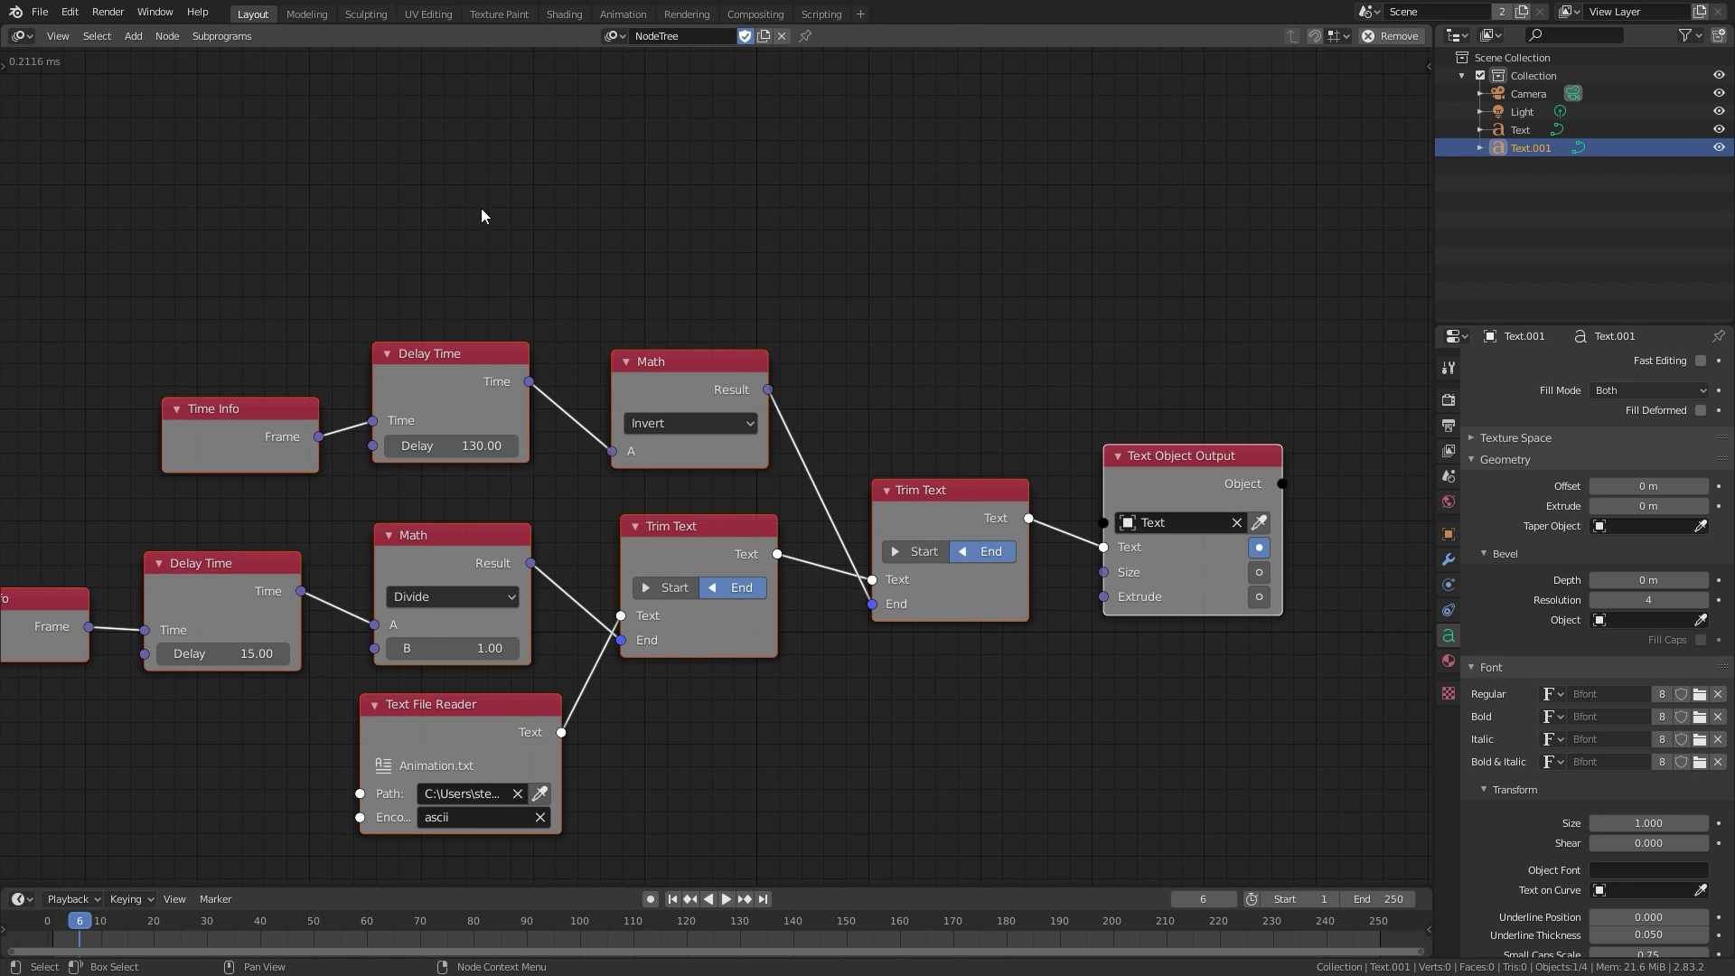
pyautogui.scroll(-1, 705, 551)
pyautogui.moveTo(702, 549); pyautogui.dragTo(825, 511, button='middle')
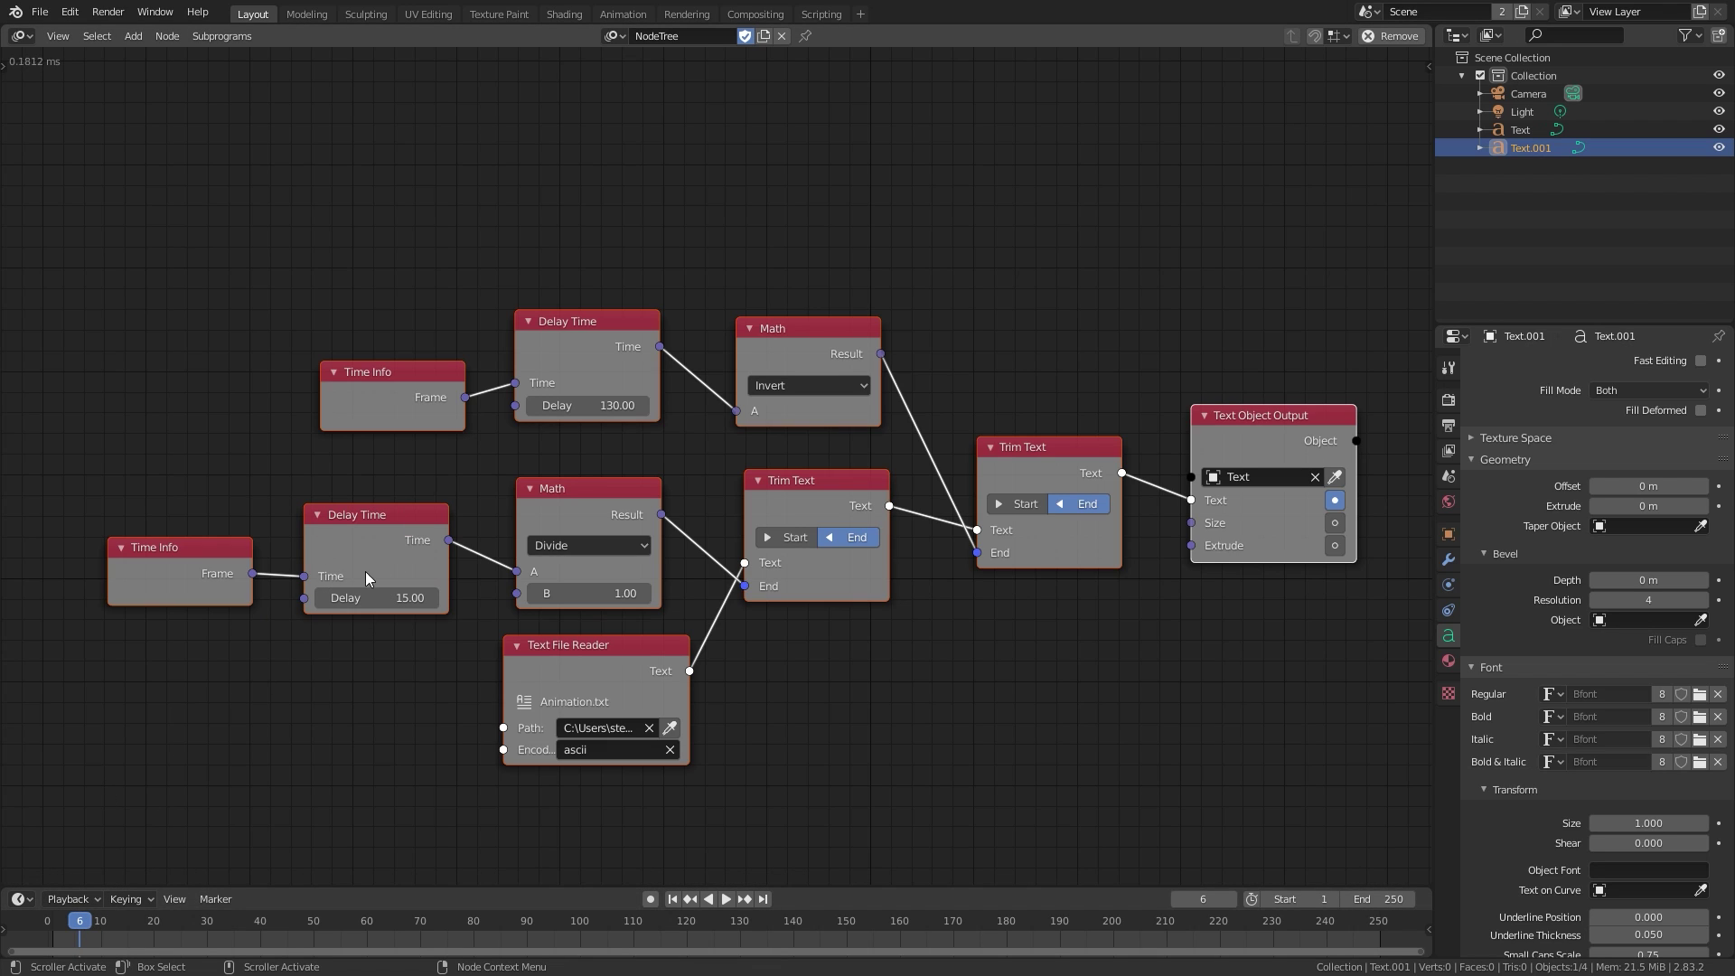
pyautogui.moveTo(115, 921); pyautogui.dragTo(132, 927)
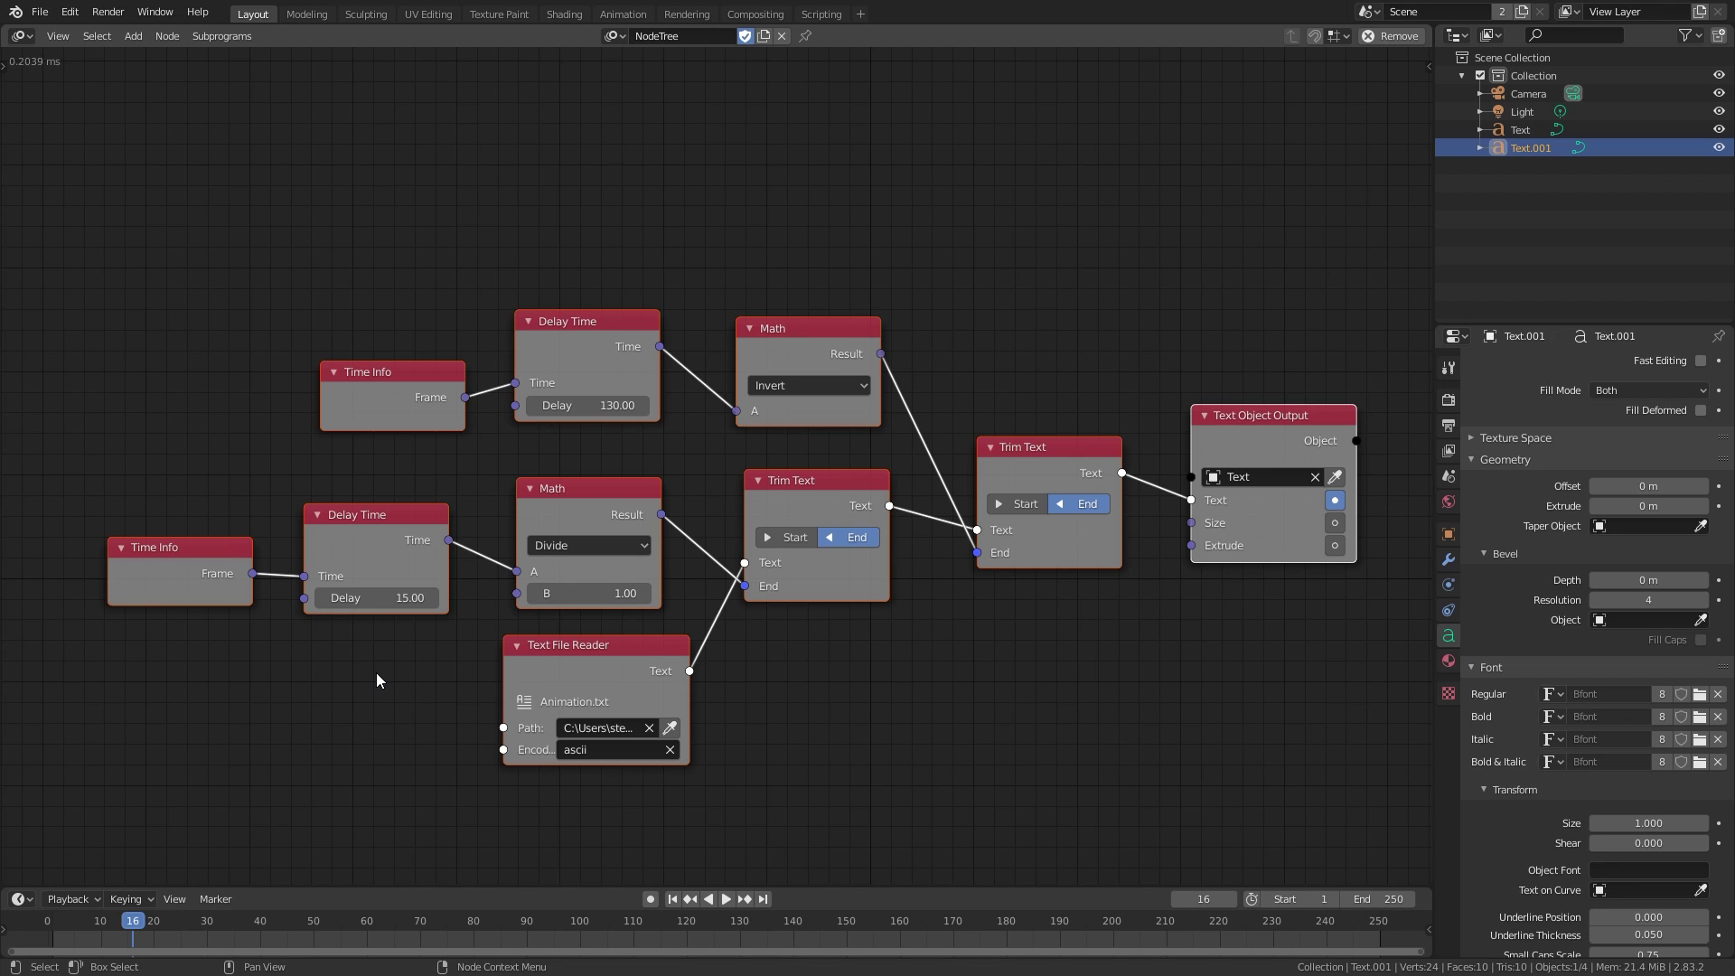
# Set the B value of the Divide Math node in NodeTree to 2 and deselect all nodes.
pyautogui.click(582, 593)
pyautogui.write('2')
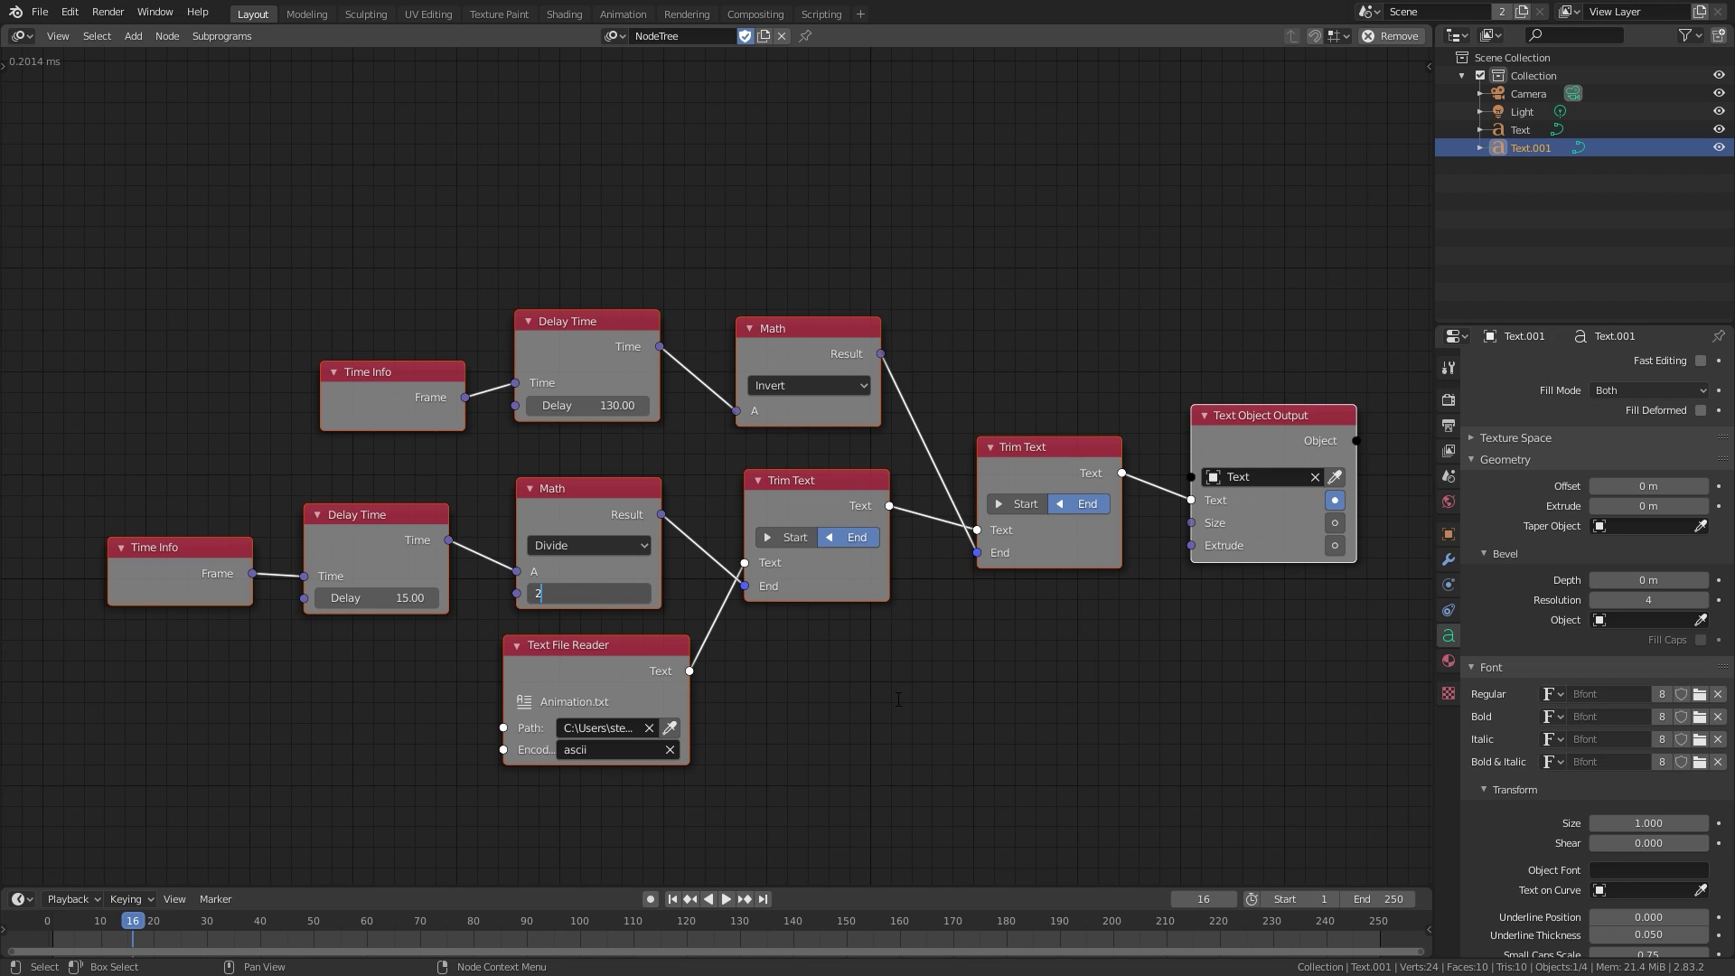
pyautogui.press('Return')
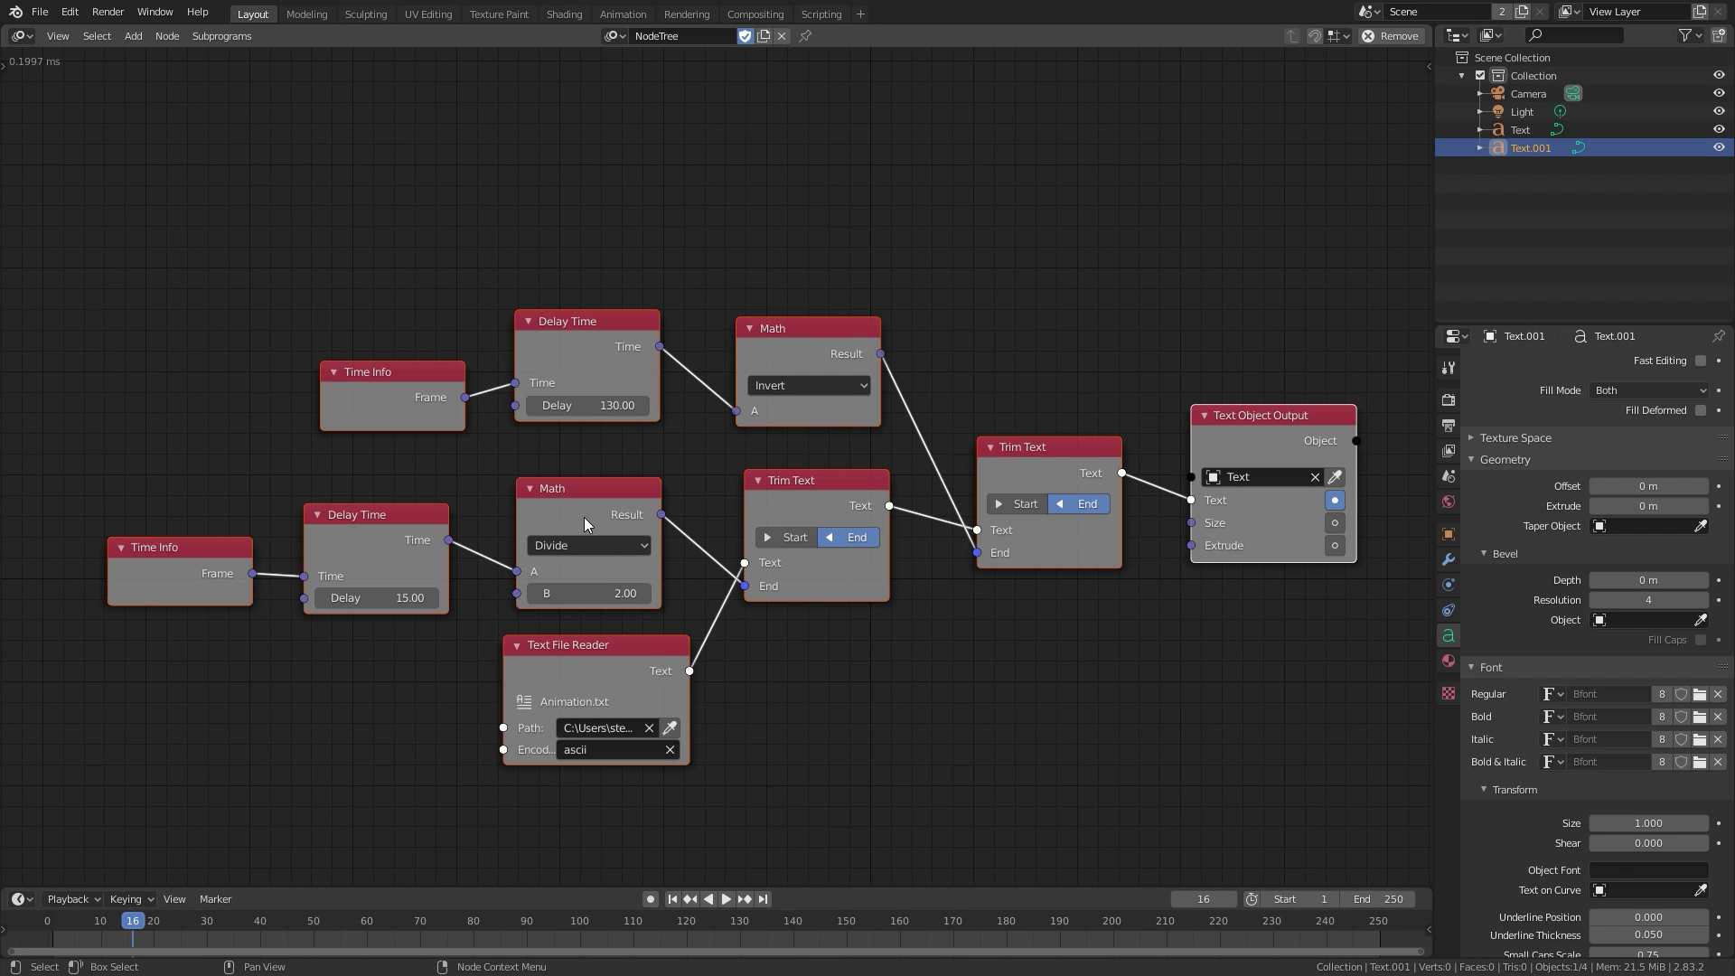
pyautogui.scroll(1, 833, 583)
pyautogui.click(809, 702)
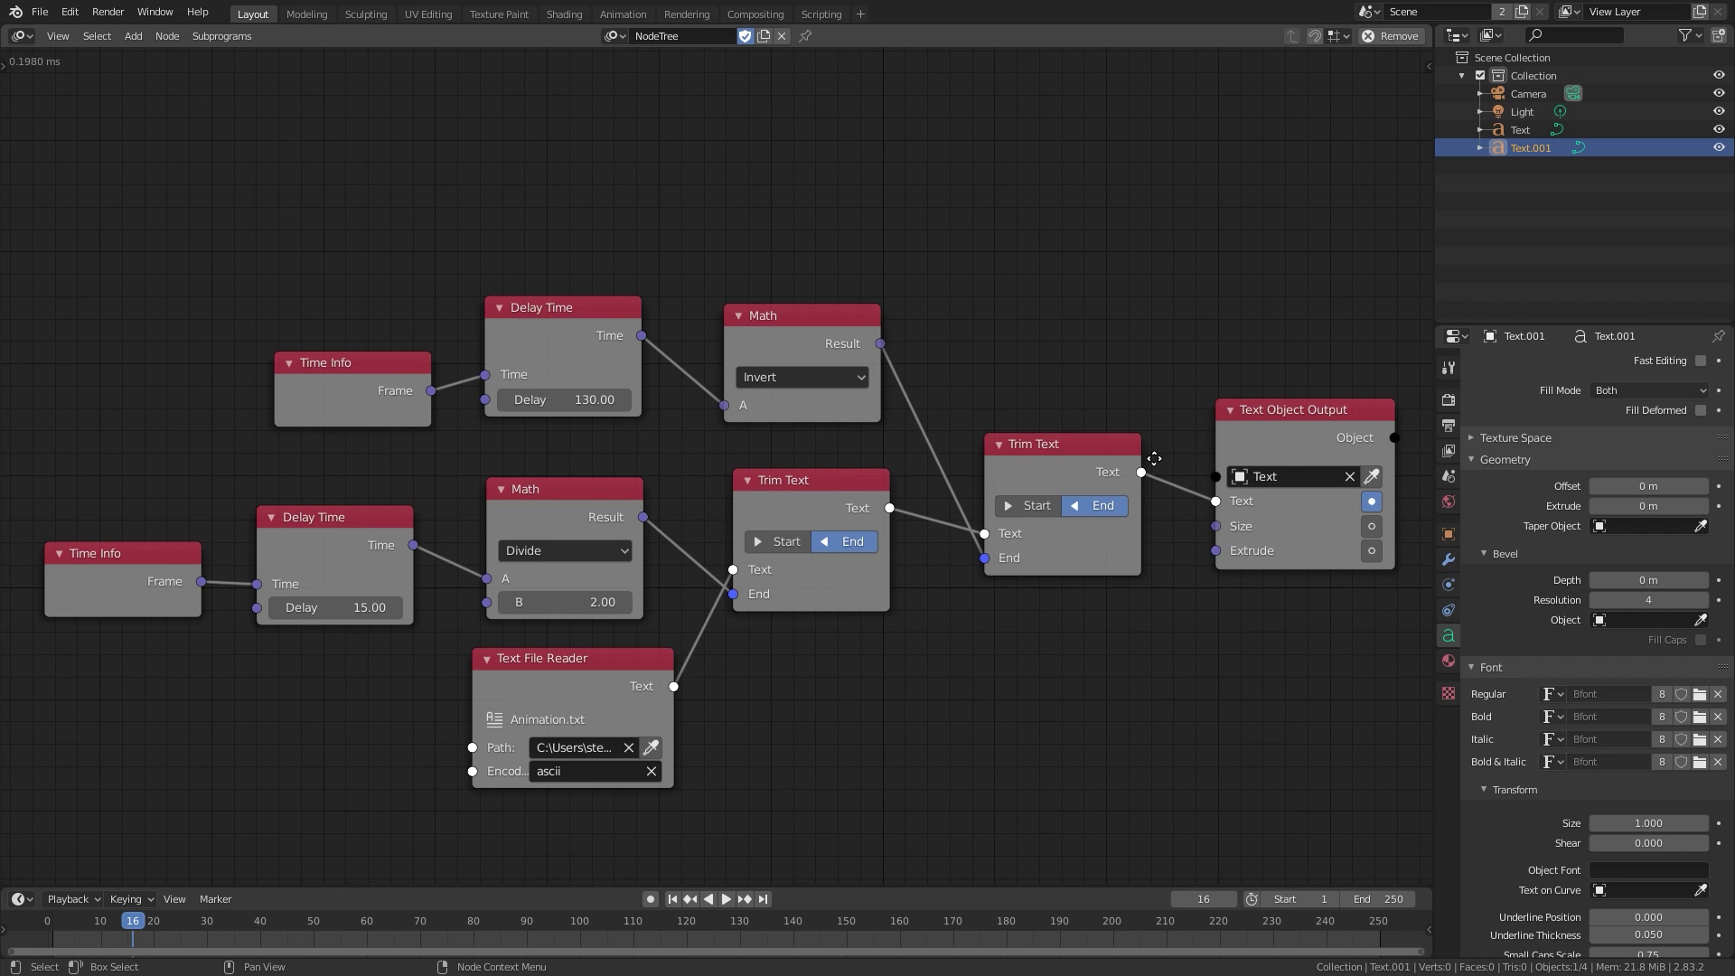
# Preview the slower typing animation in a full-size 3D viewport from a different angle, and stop playback.
pyautogui.moveTo(1004, 498); pyautogui.dragTo(793, 506, button='middle')
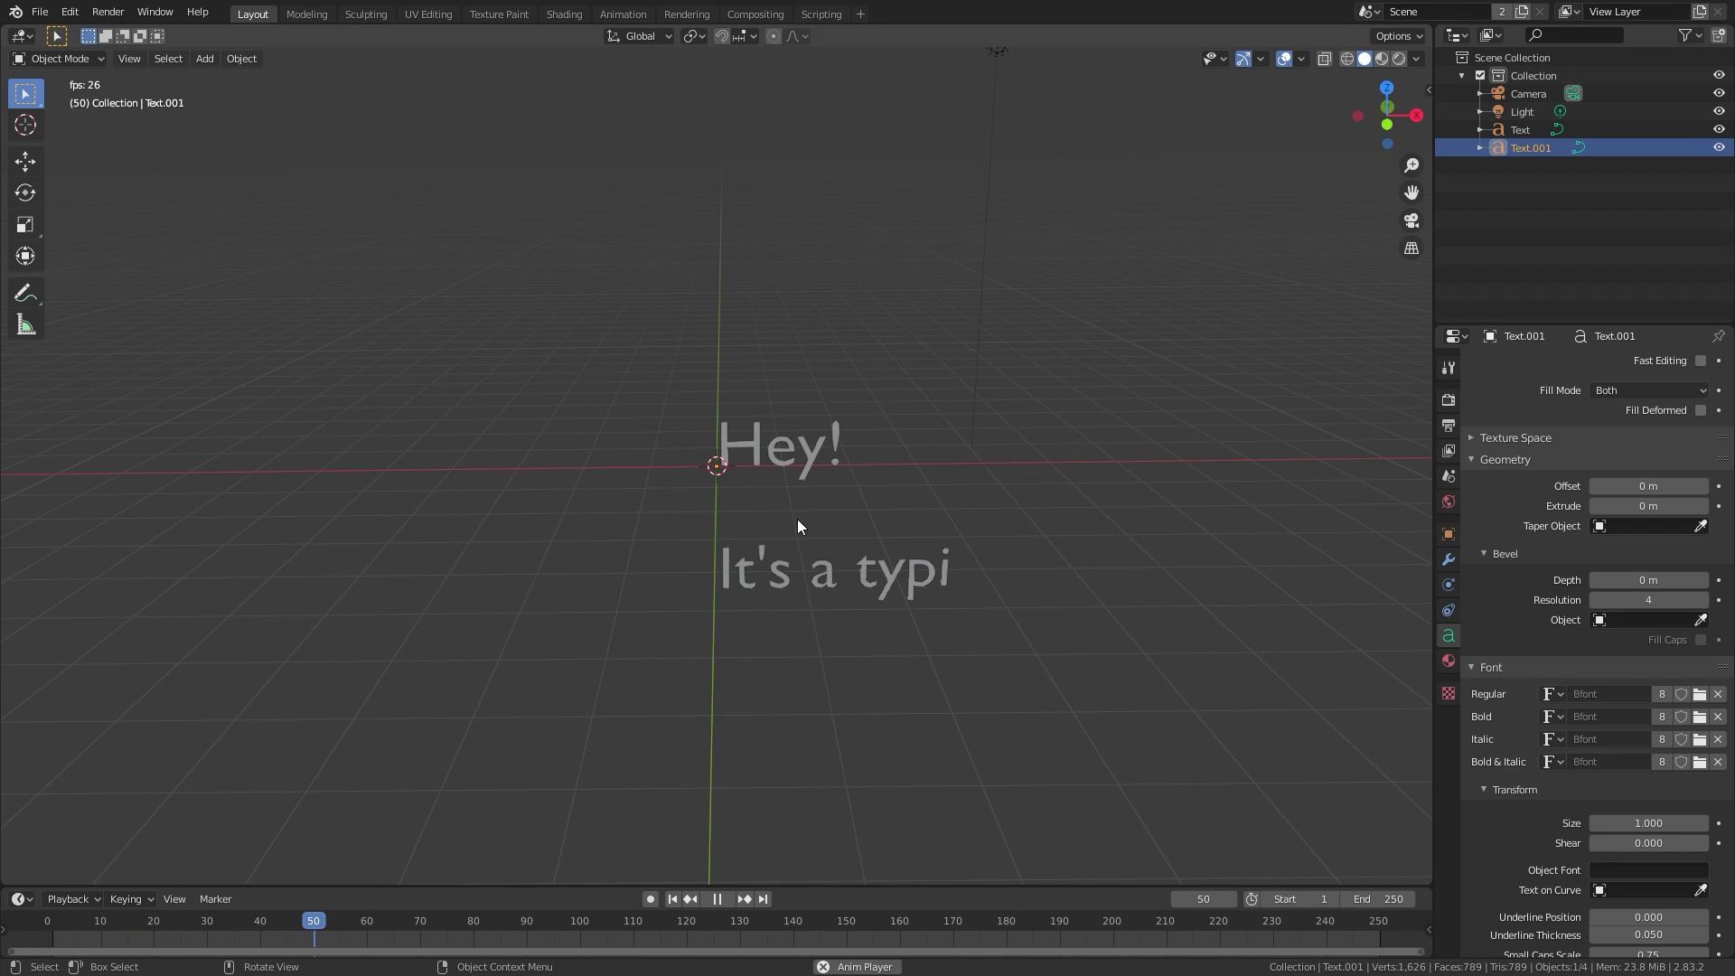
pyautogui.moveTo(999, 533); pyautogui.dragTo(815, 426, button='middle')
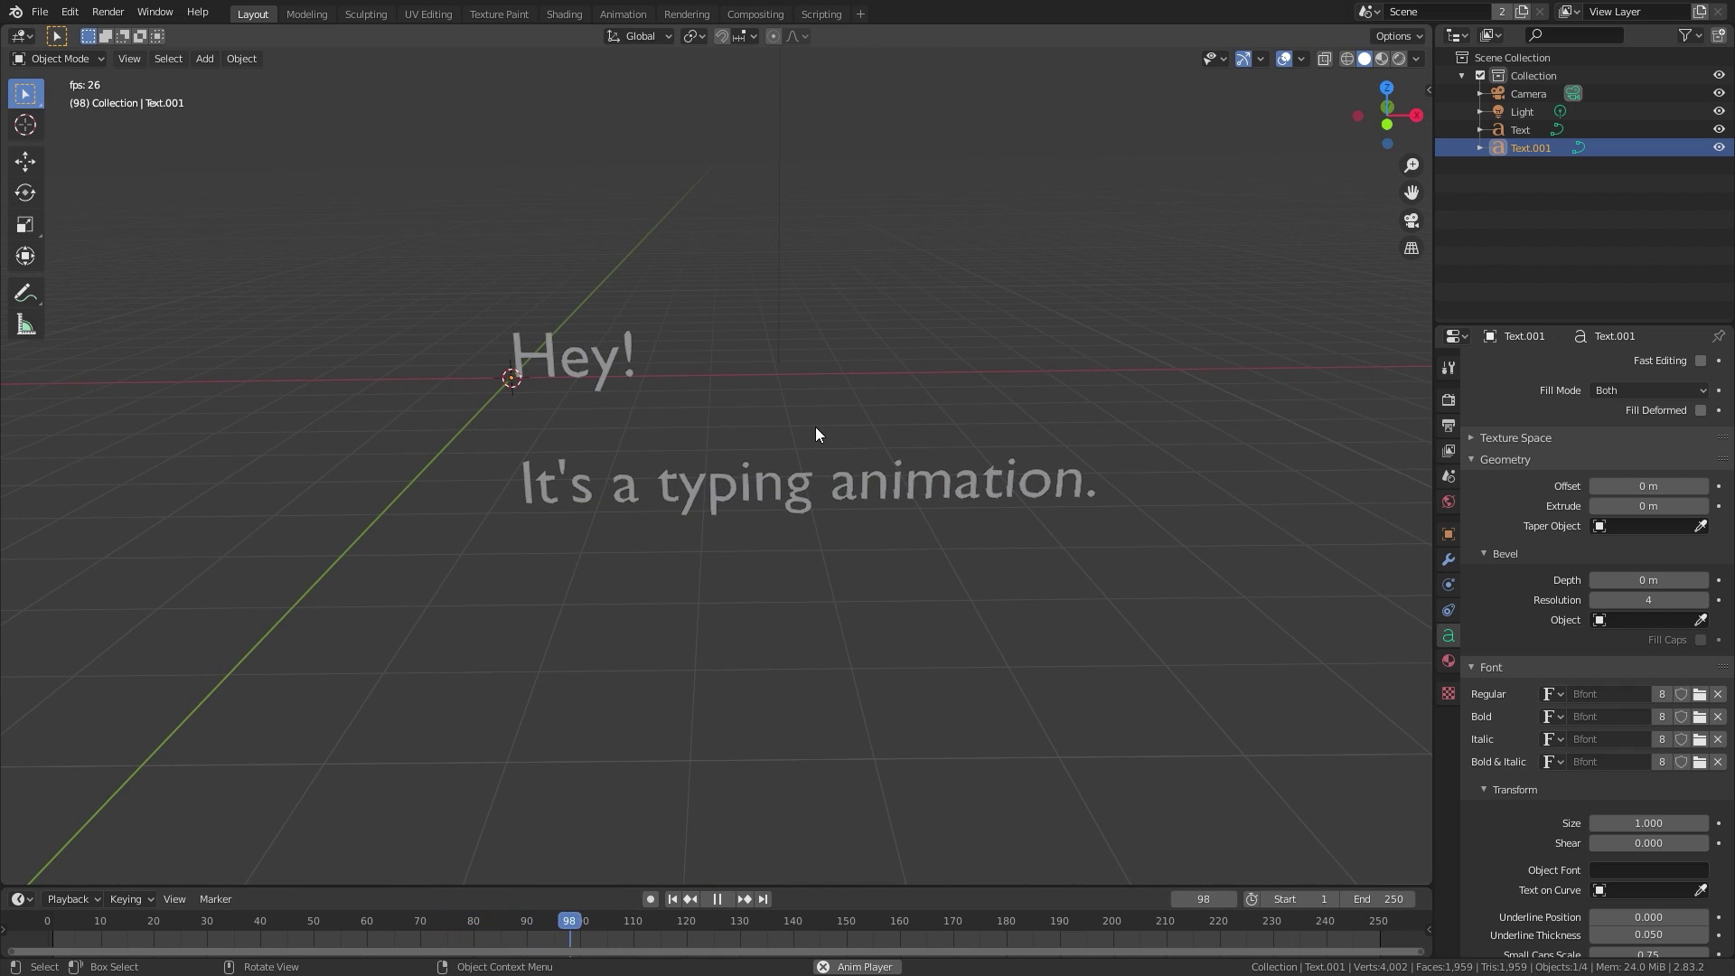
pyautogui.press('space')
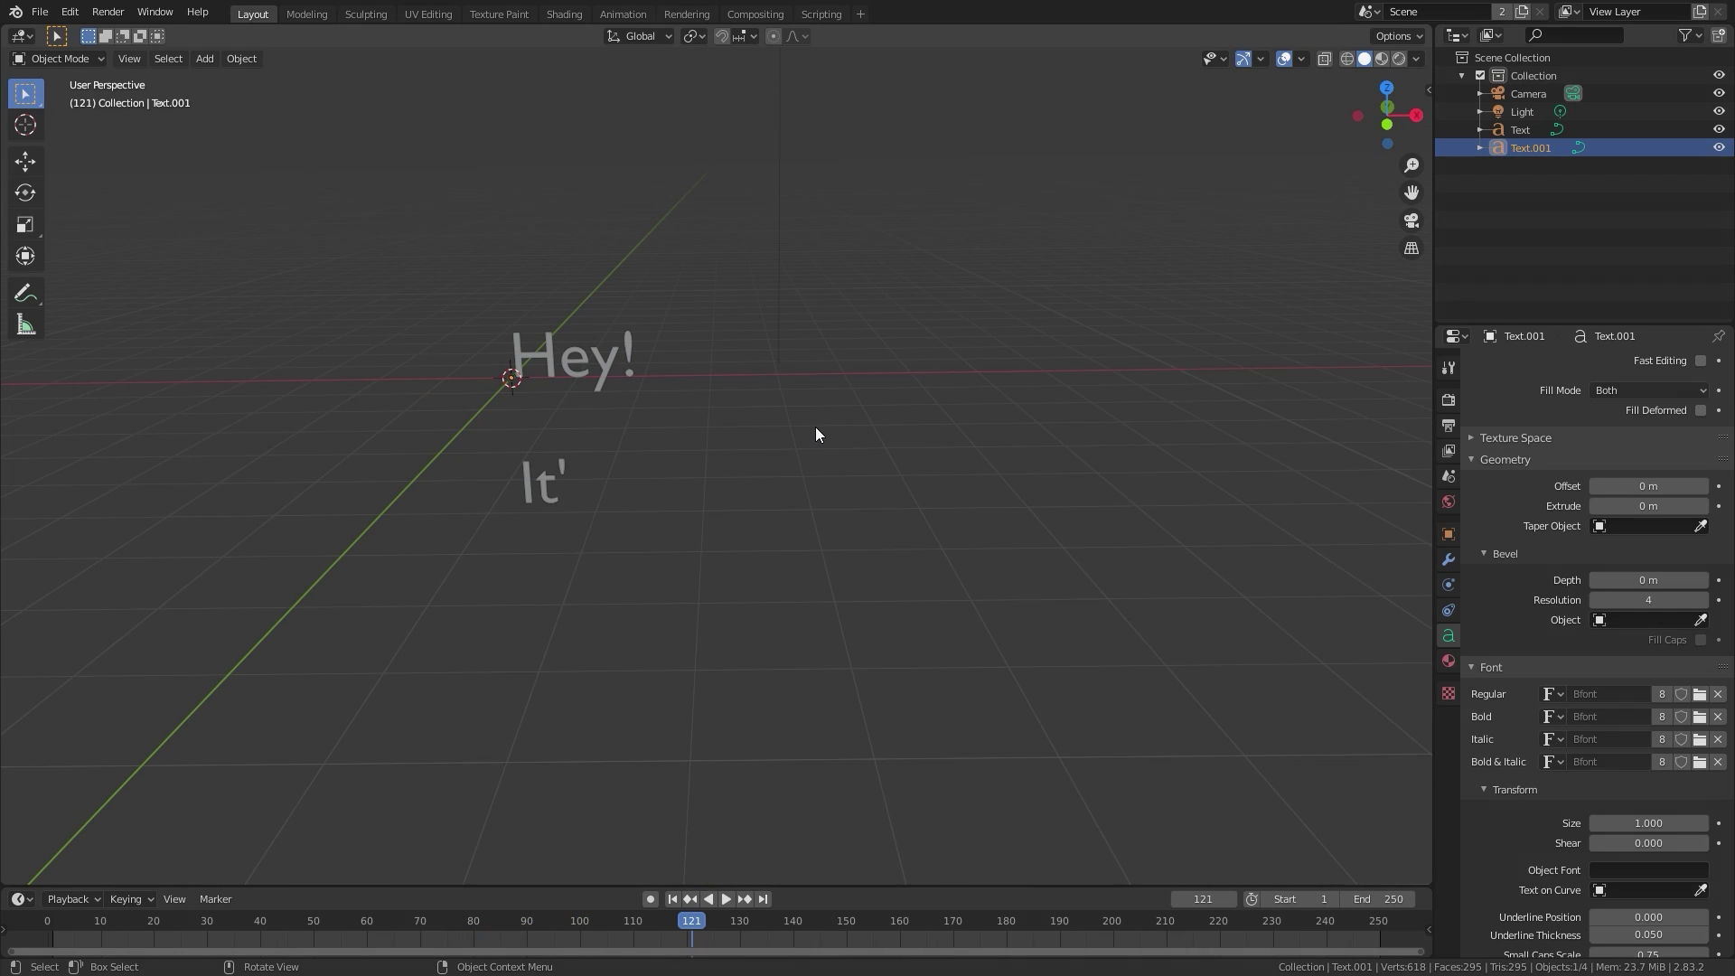